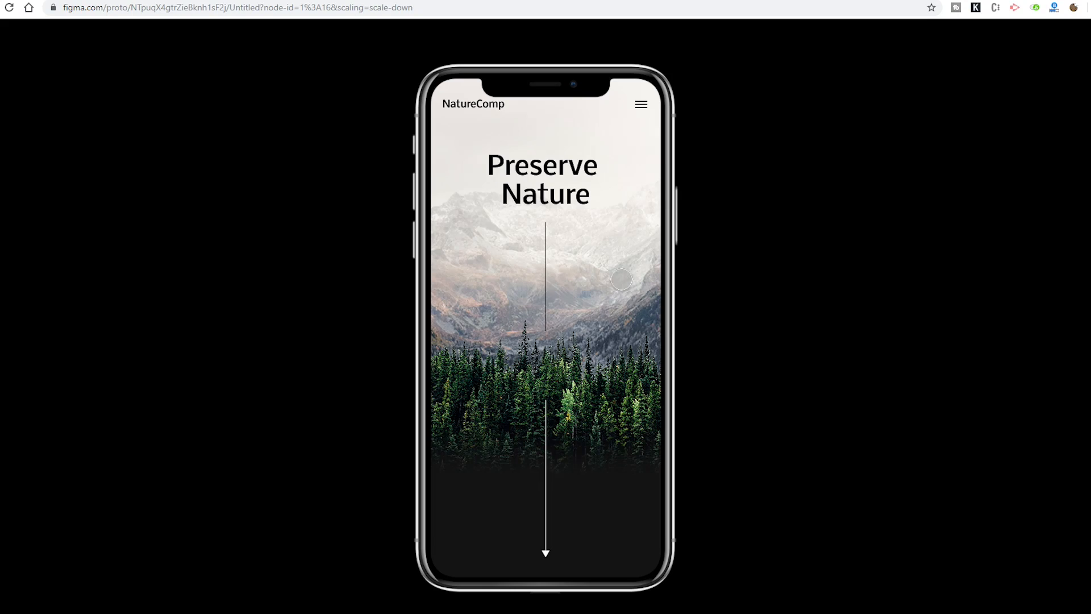
{"action": "left_click", "coordinate": [621, 279]}
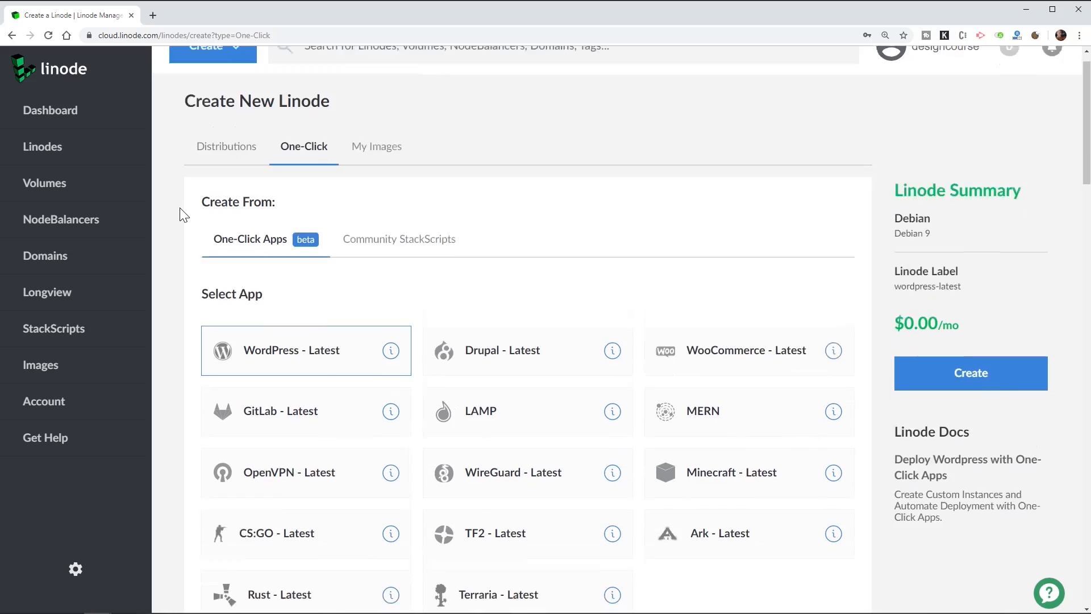
Step: Look through Linode's one-click apps, the server settings, the new domain form and the SSL certificate guides
{"action": "scroll", "coordinate": [182, 214], "scroll_direction": "down", "scroll_amount": 4}
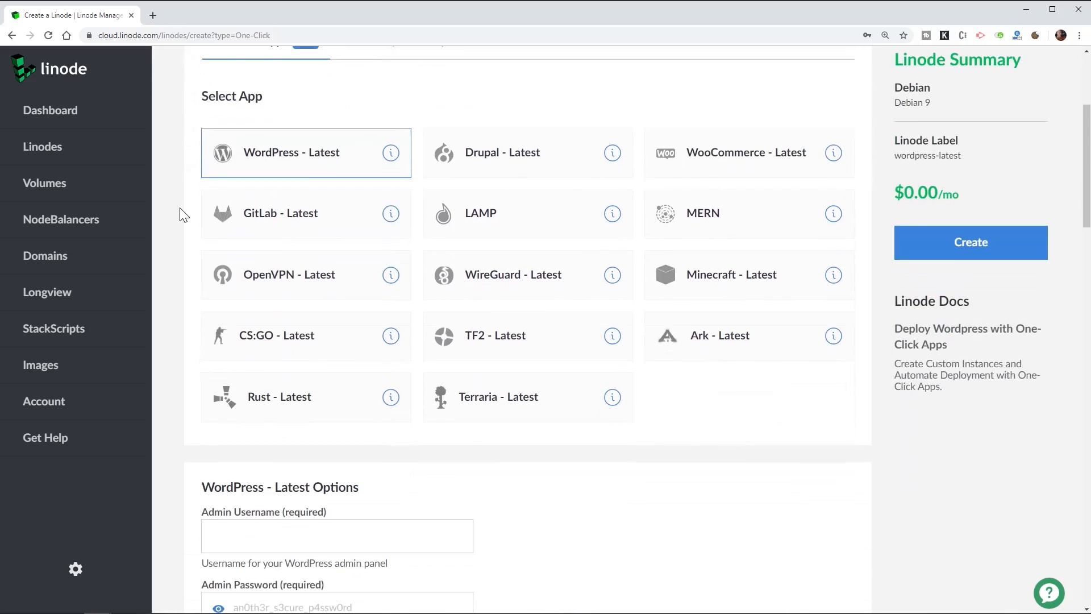
{"action": "left_click", "coordinate": [512, 159]}
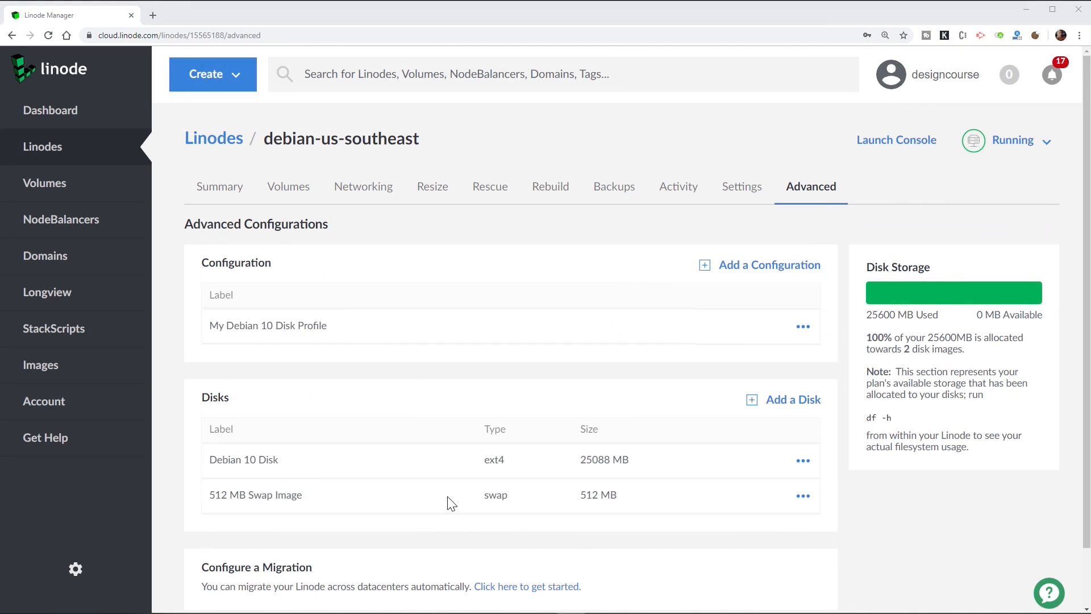
{"action": "left_click", "coordinate": [755, 195]}
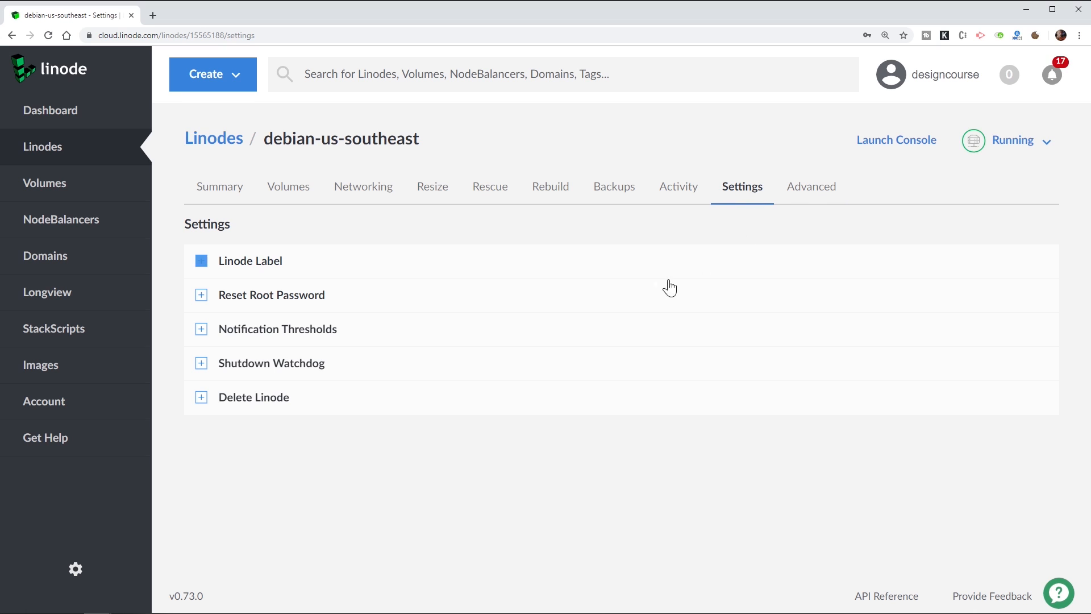
{"action": "left_click", "coordinate": [70, 258]}
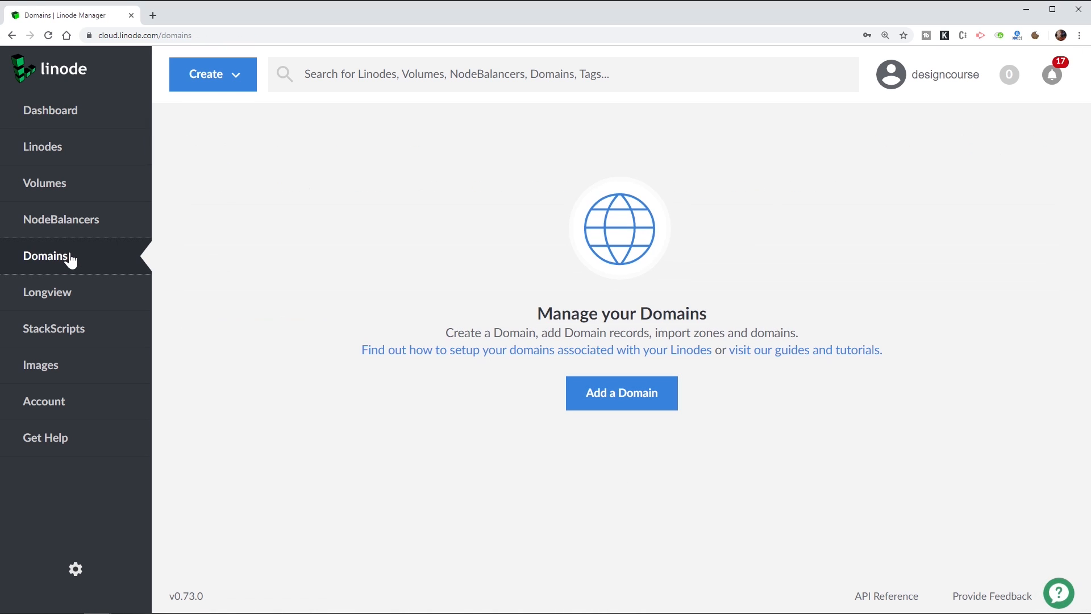
{"action": "left_click", "coordinate": [613, 406]}
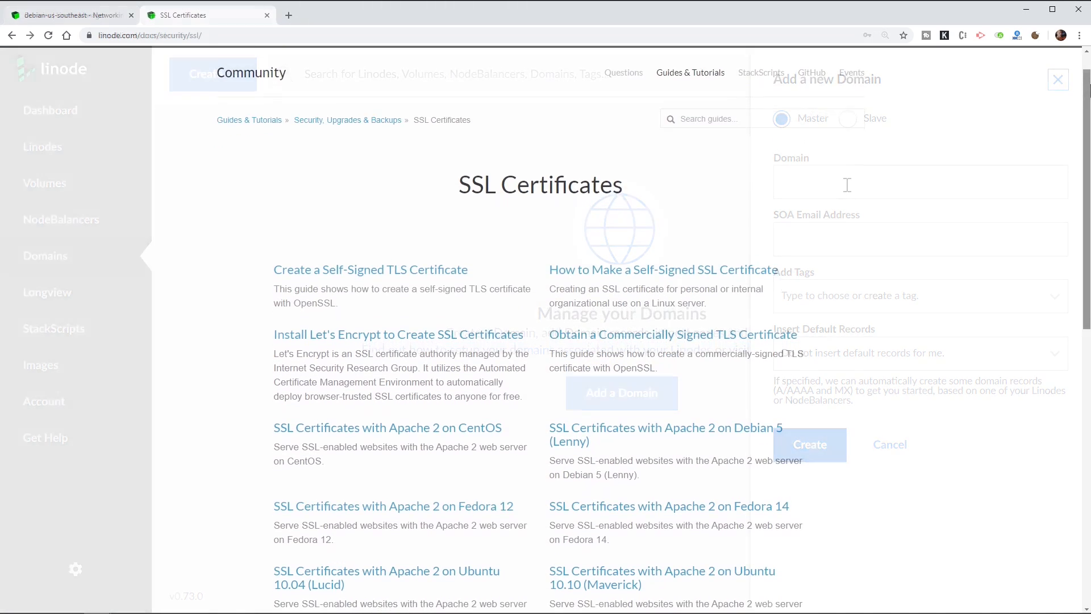
{"action": "scroll", "coordinate": [1088, 140], "scroll_direction": "down", "scroll_amount": 3}
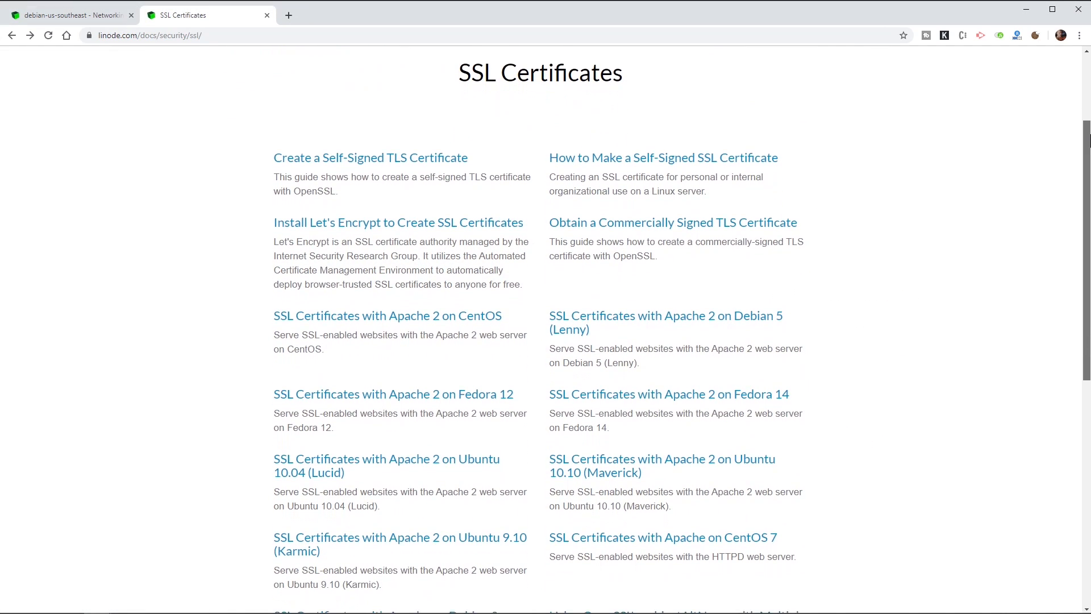
{"action": "left_click_drag", "start_coordinate": [1088, 140], "coordinate": [1088, 180]}
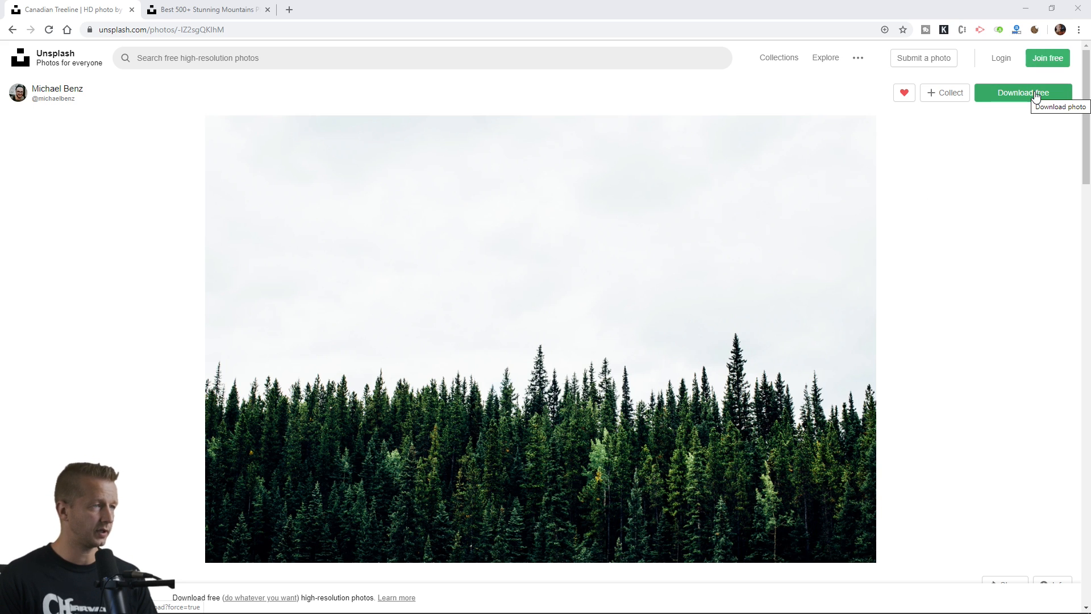
Step: Browse the Unsplash mountains results and open the portrait photo of orange autumn trees below snowy mountains
{"action": "left_click", "coordinate": [224, 16]}
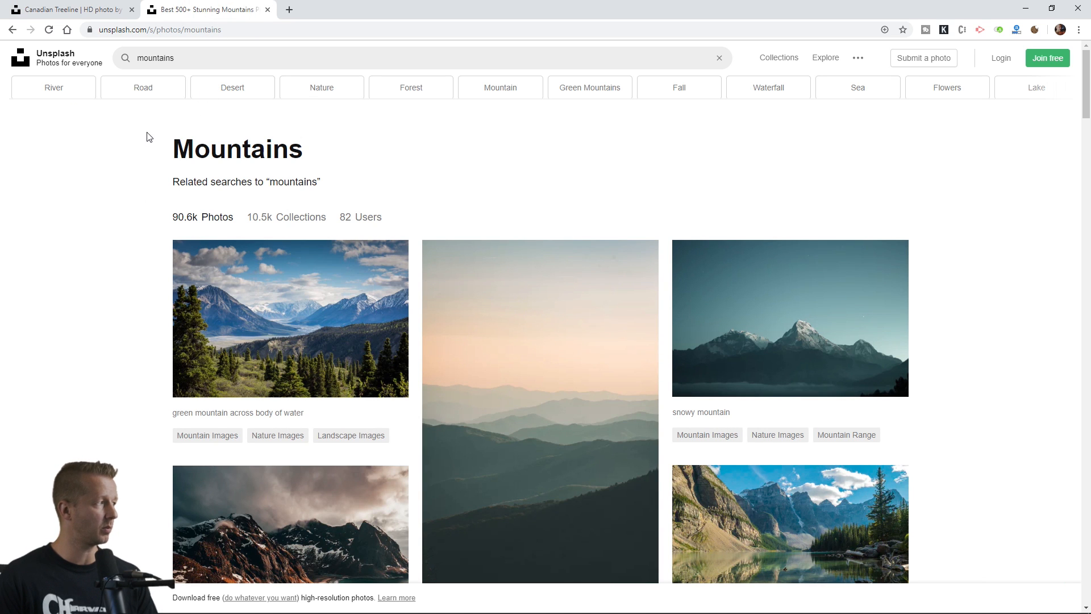
{"action": "scroll", "coordinate": [982, 324], "scroll_direction": "down", "scroll_amount": 12}
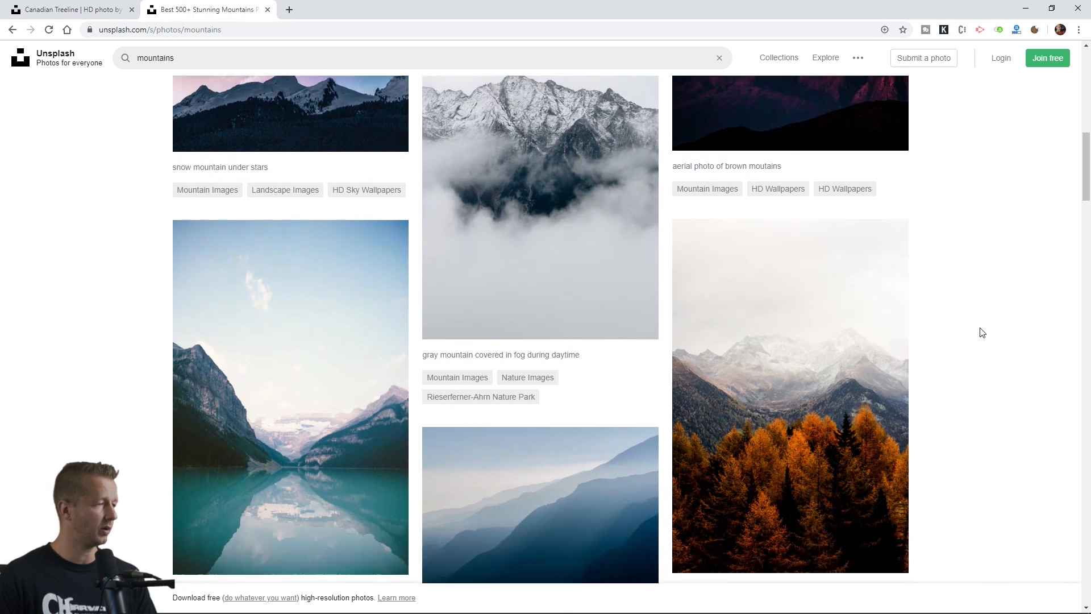
{"action": "scroll", "coordinate": [983, 332], "scroll_direction": "down", "scroll_amount": 3}
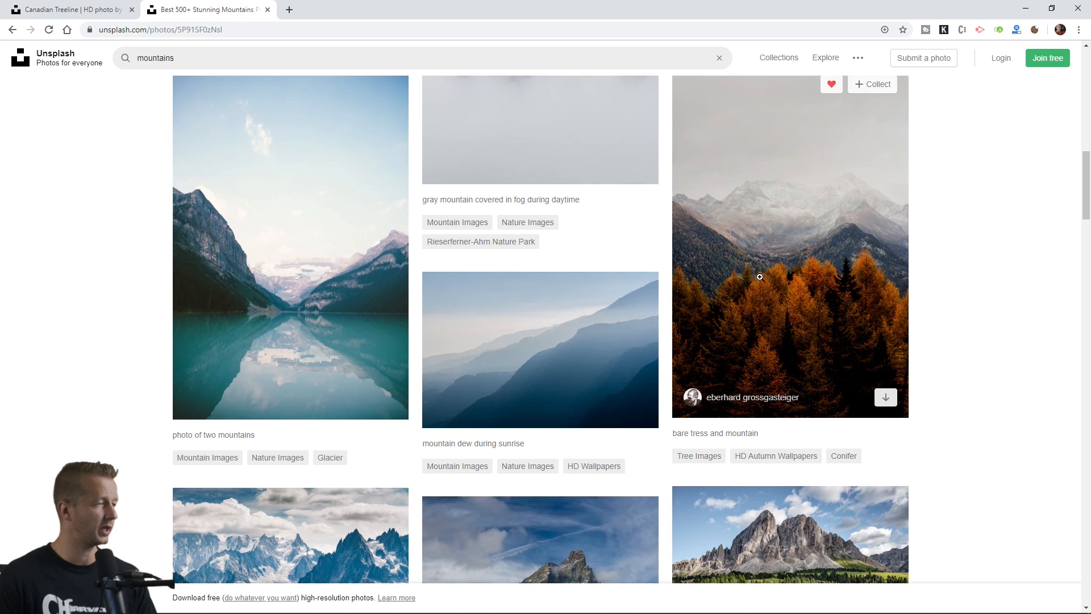
{"action": "left_click", "coordinate": [759, 277]}
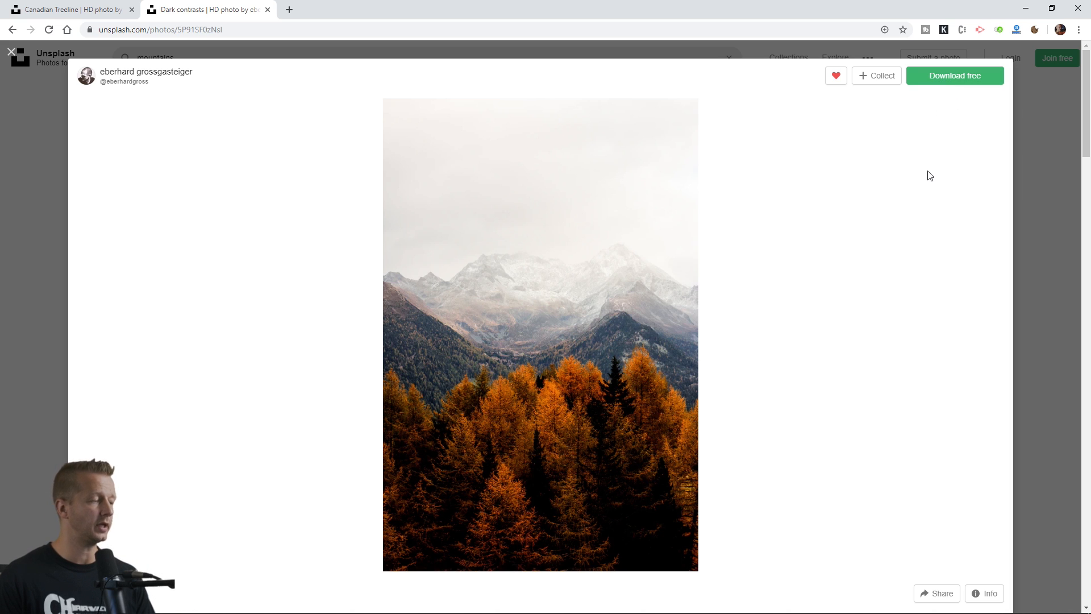
Step: Switch to Figma, create a new design file and add an iPhone X frame
{"action": "mouse_move", "coordinate": [381, 612]}
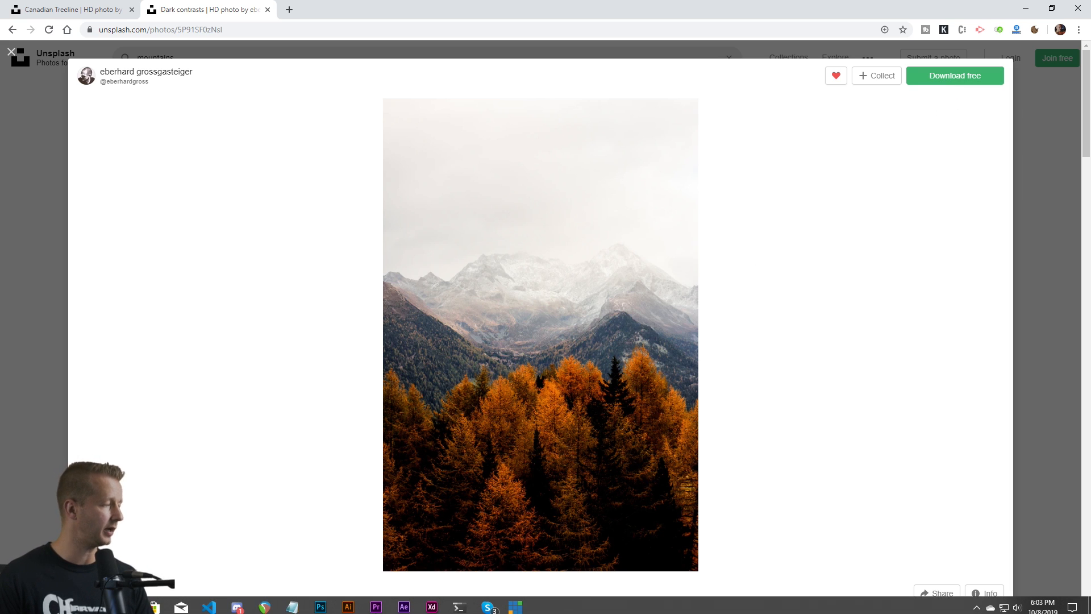
{"action": "left_click", "coordinate": [319, 604]}
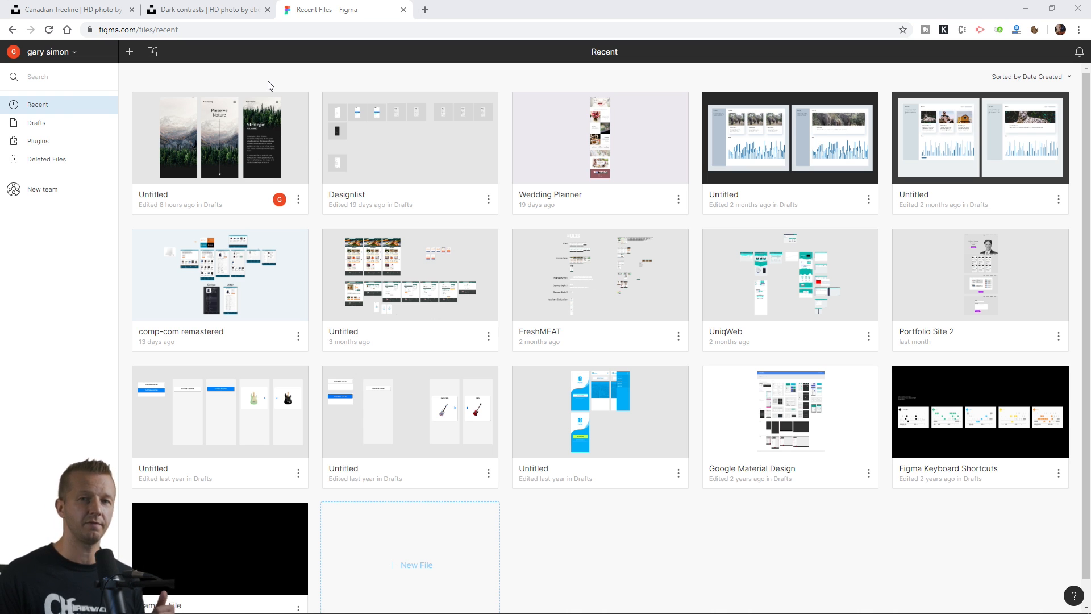
{"action": "left_click", "coordinate": [129, 51]}
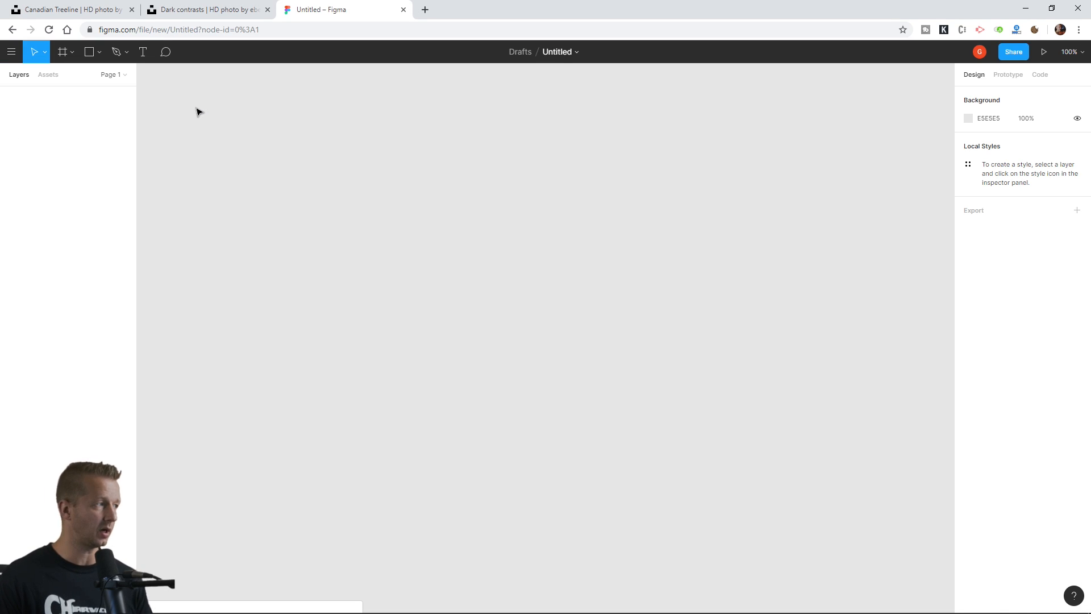
{"action": "left_click", "coordinate": [63, 57]}
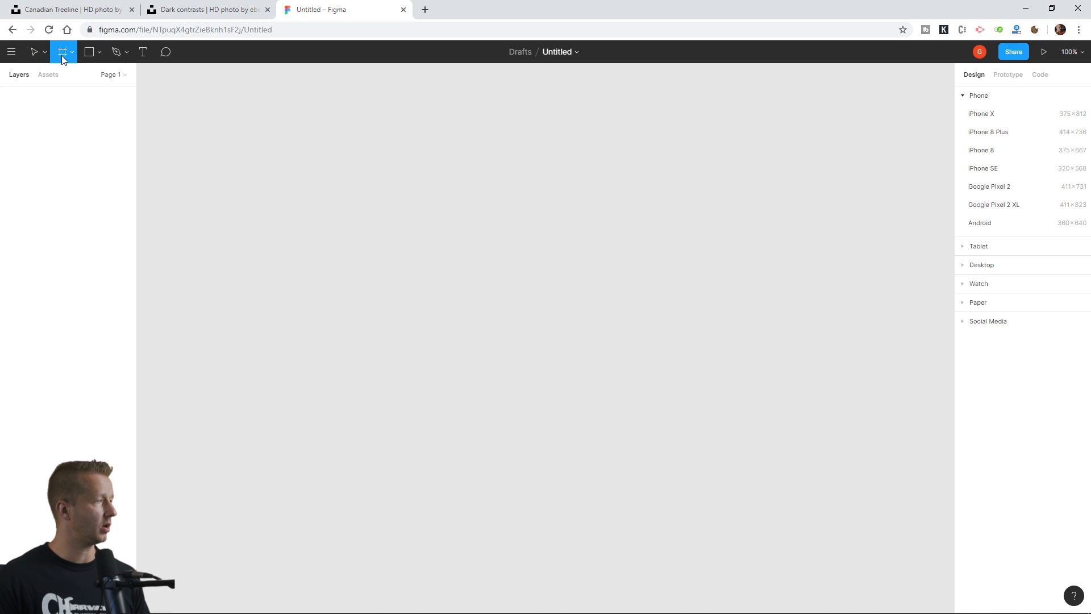
{"action": "left_click", "coordinate": [982, 114]}
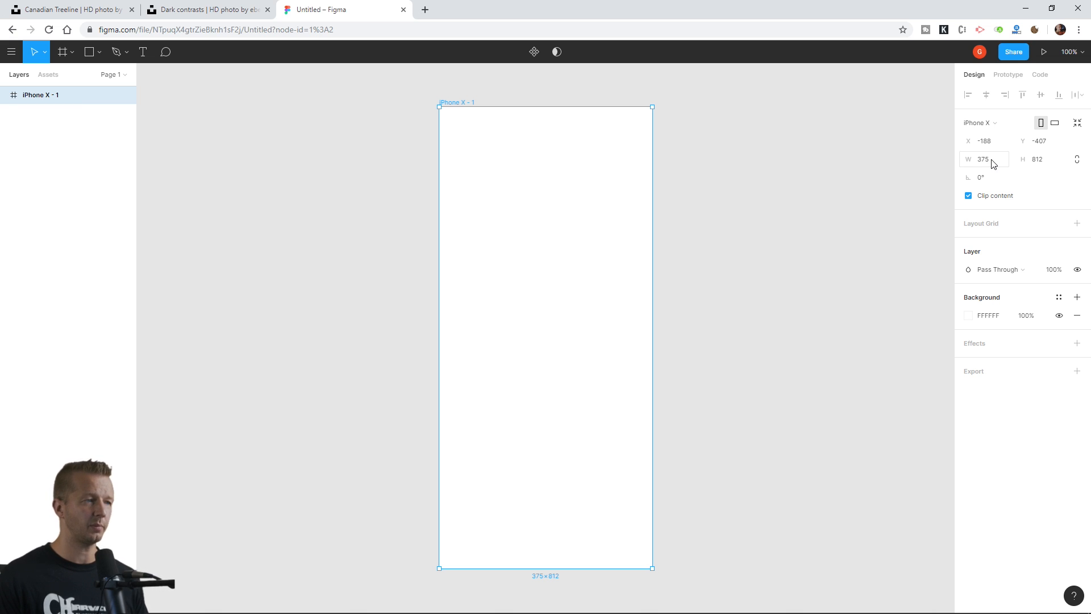
Step: Switch to Photoshop and create a 375 x 812 pixel document at 72 pixels per inch with a white background
{"action": "left_click", "coordinate": [325, 605]}
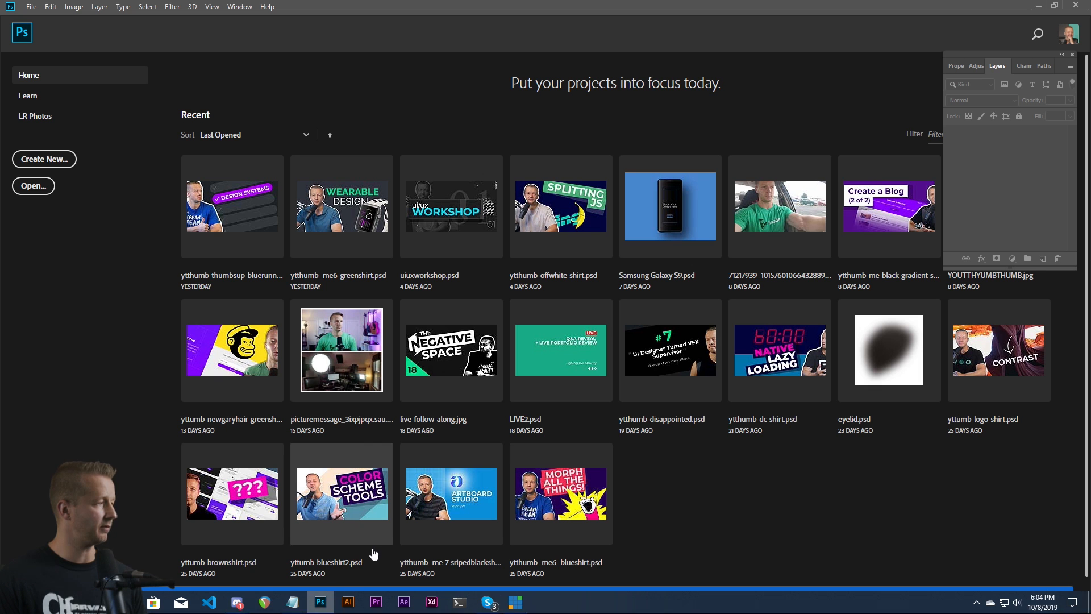
{"action": "left_click", "coordinate": [67, 163]}
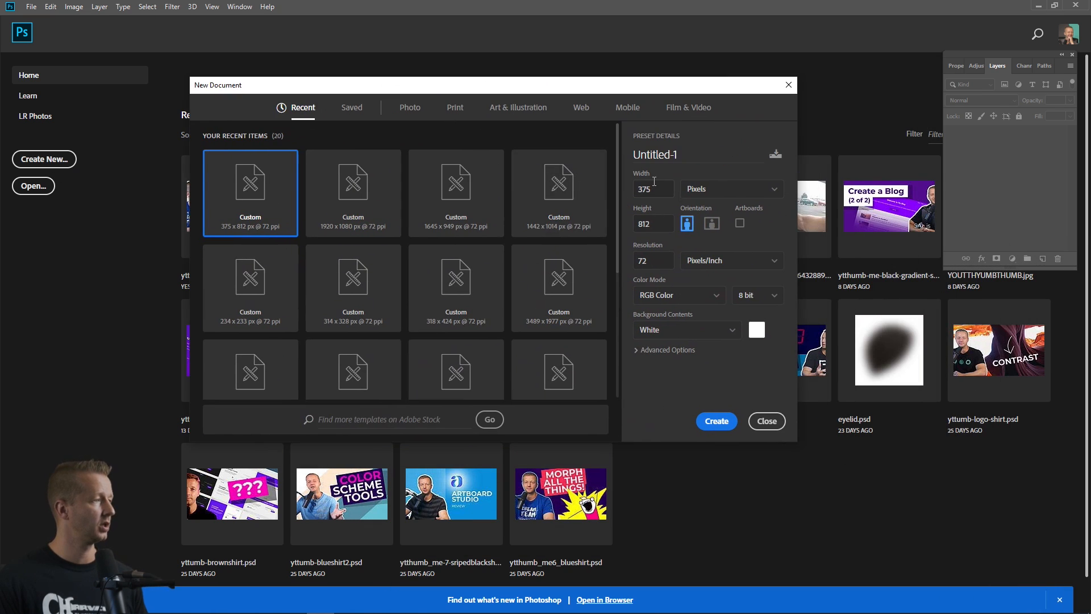
{"action": "double_click", "coordinate": [656, 193]}
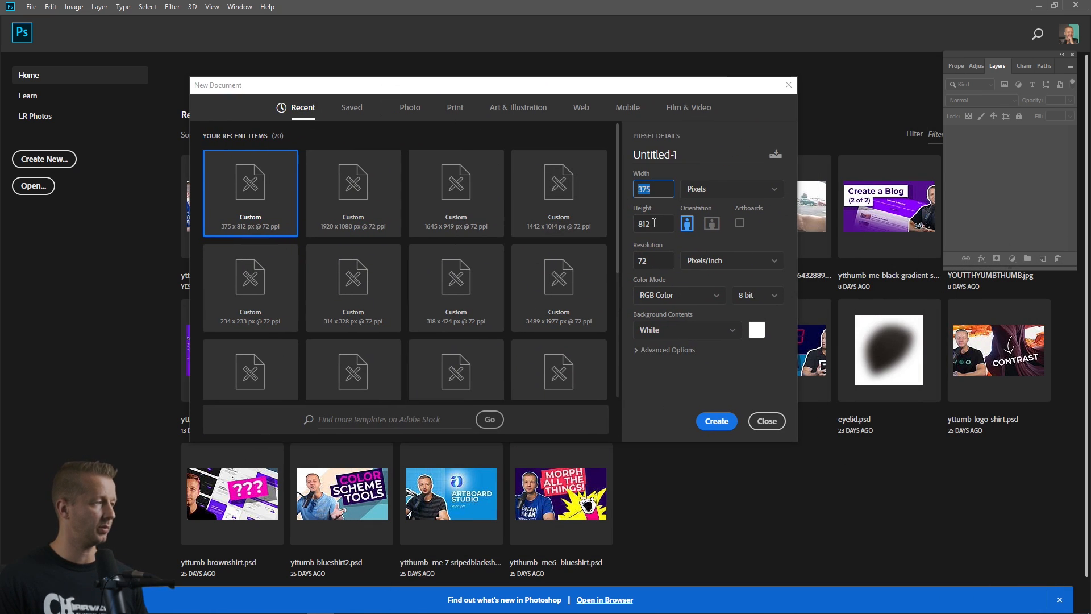
{"action": "left_click", "coordinate": [717, 423]}
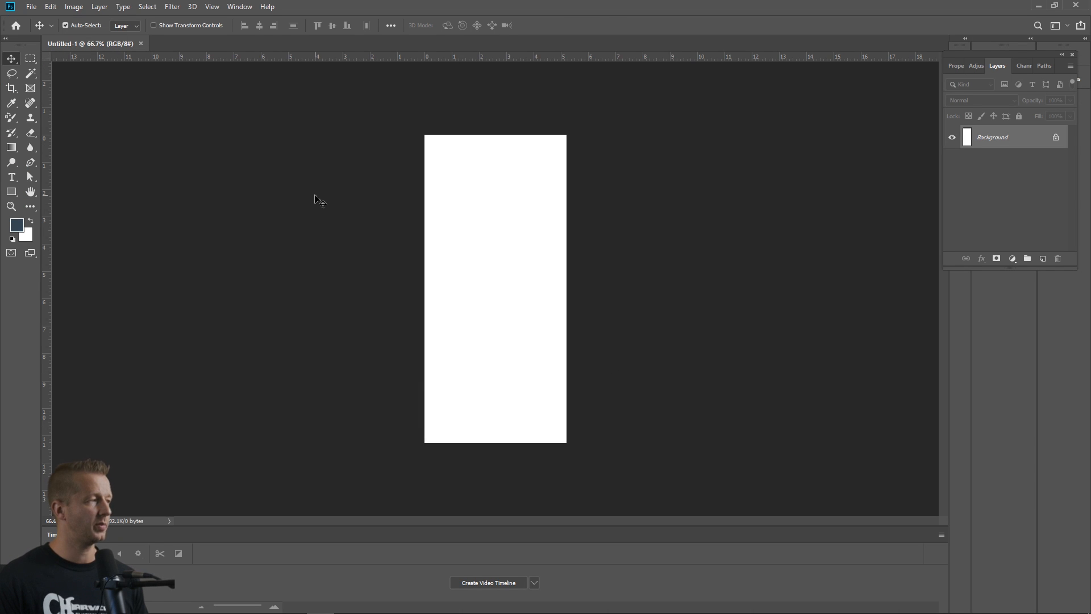
Step: Resize the image to a width of 500 pixels with proportions constrained
{"action": "left_click", "coordinate": [74, 6]}
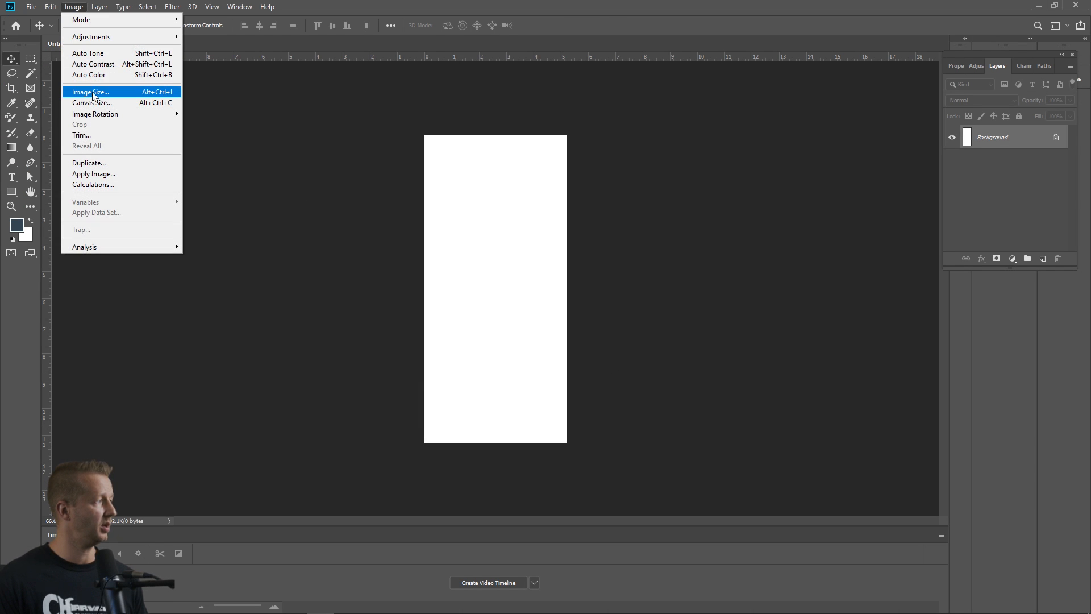
{"action": "key", "text": "Escape"}
{"action": "key", "text": "h"}
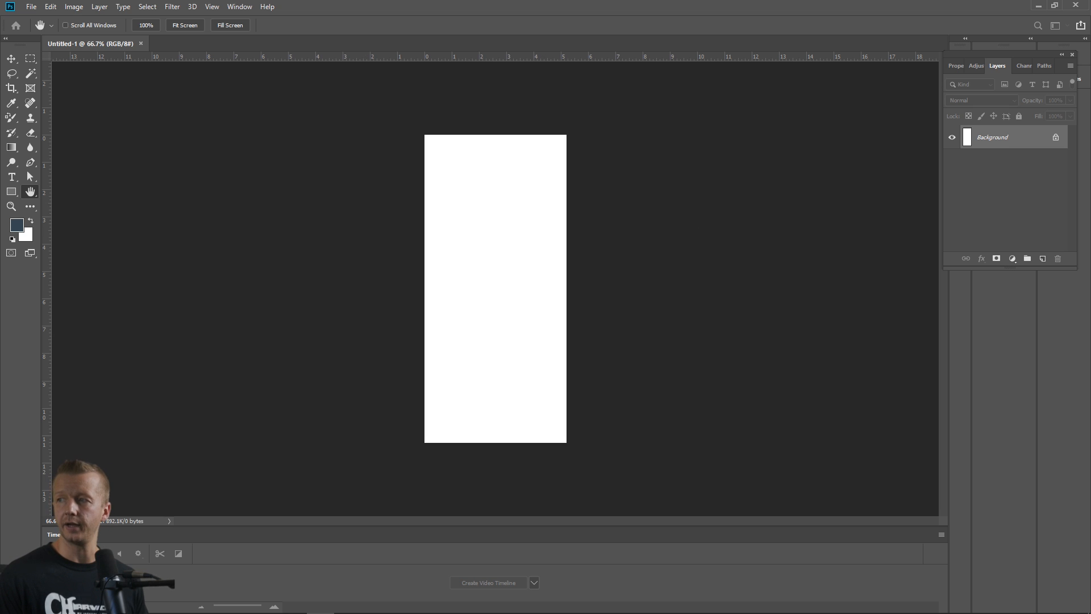
{"action": "key", "text": "ctrl+alt+i"}
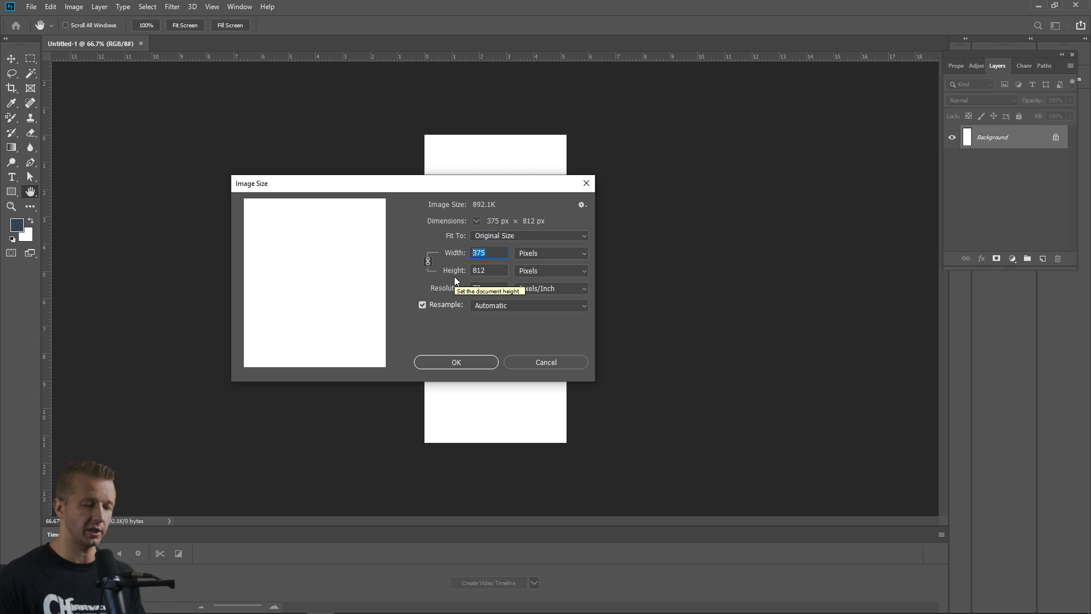
{"action": "type", "text": "500"}
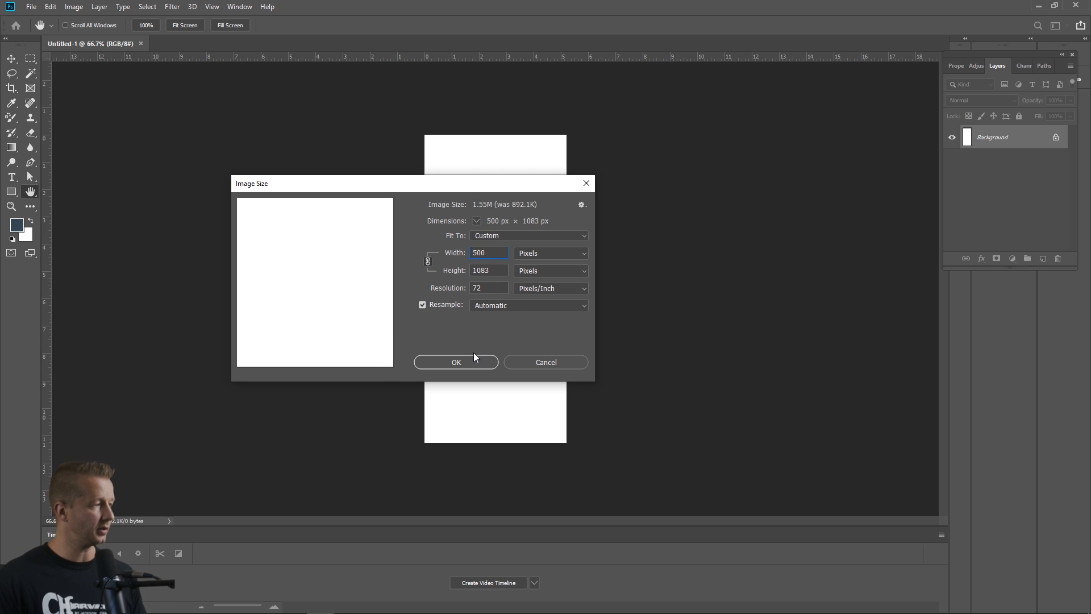
{"action": "left_click", "coordinate": [474, 358]}
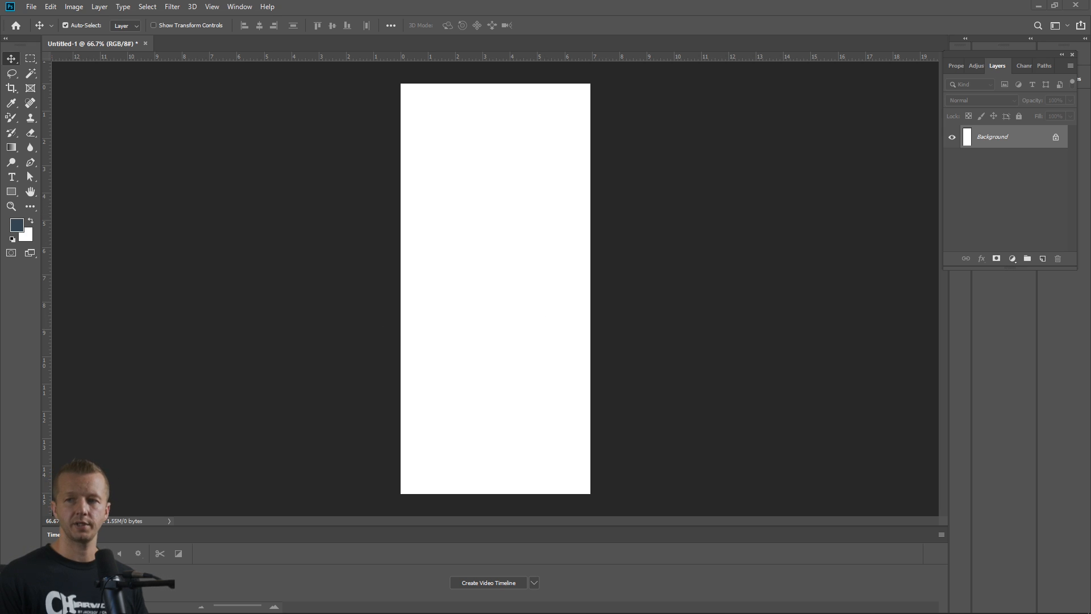
Step: Place the autumn mountain photo, scale it to about 19.5%, and move it up to leave a blank strip at the canvas's lower edge
{"action": "left_click_drag", "start_coordinate": [44, 505], "coordinate": [391, 305]}
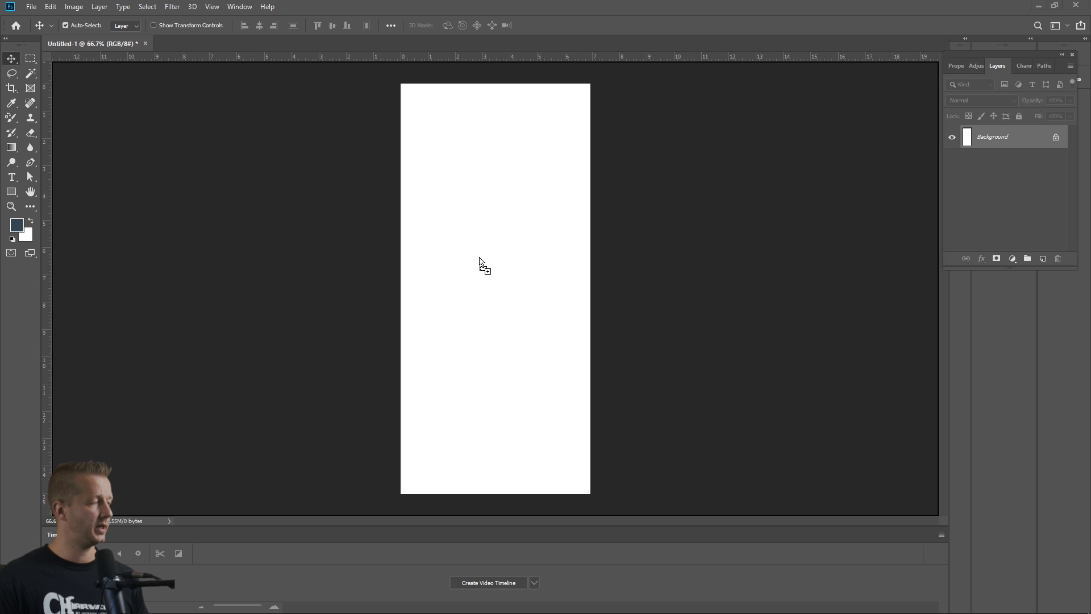
{"action": "left_click_drag", "start_coordinate": [479, 259], "coordinate": [479, 256]}
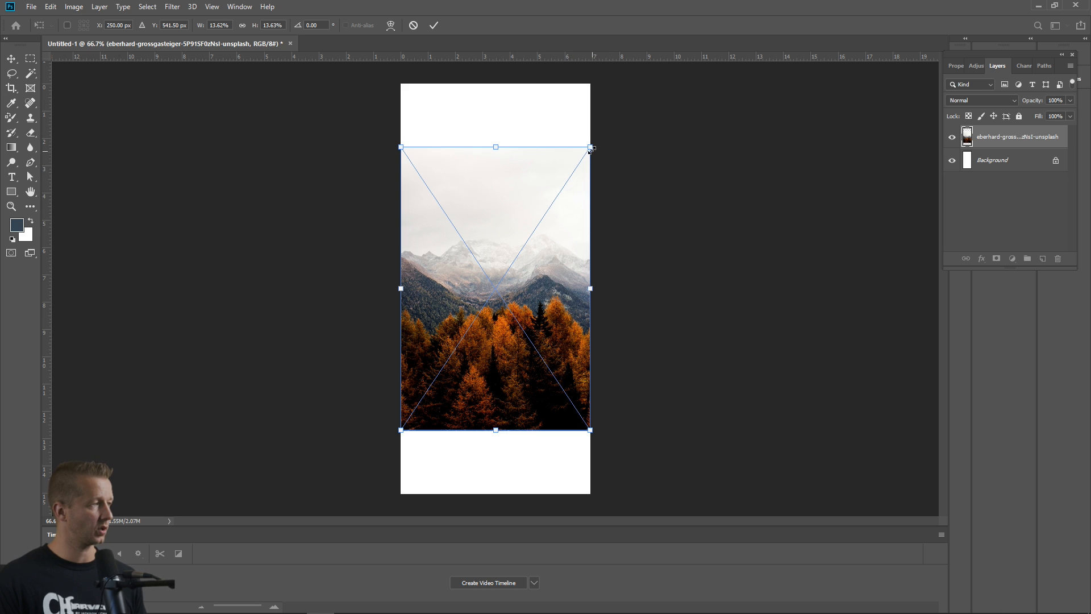
{"action": "left_click_drag", "start_coordinate": [591, 148], "coordinate": [658, 110]}
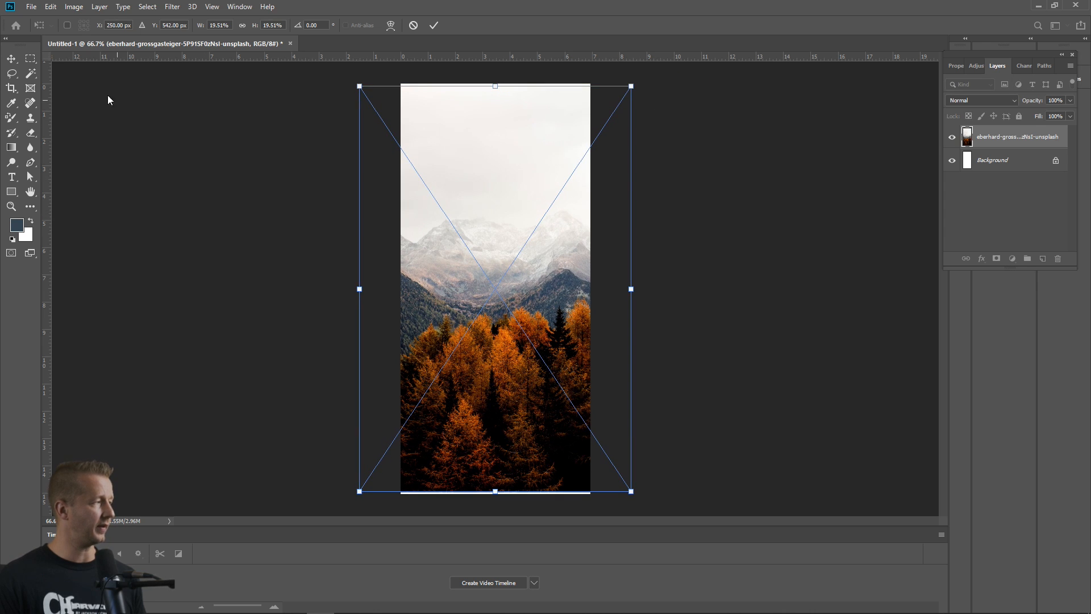
{"action": "left_click", "coordinate": [12, 58]}
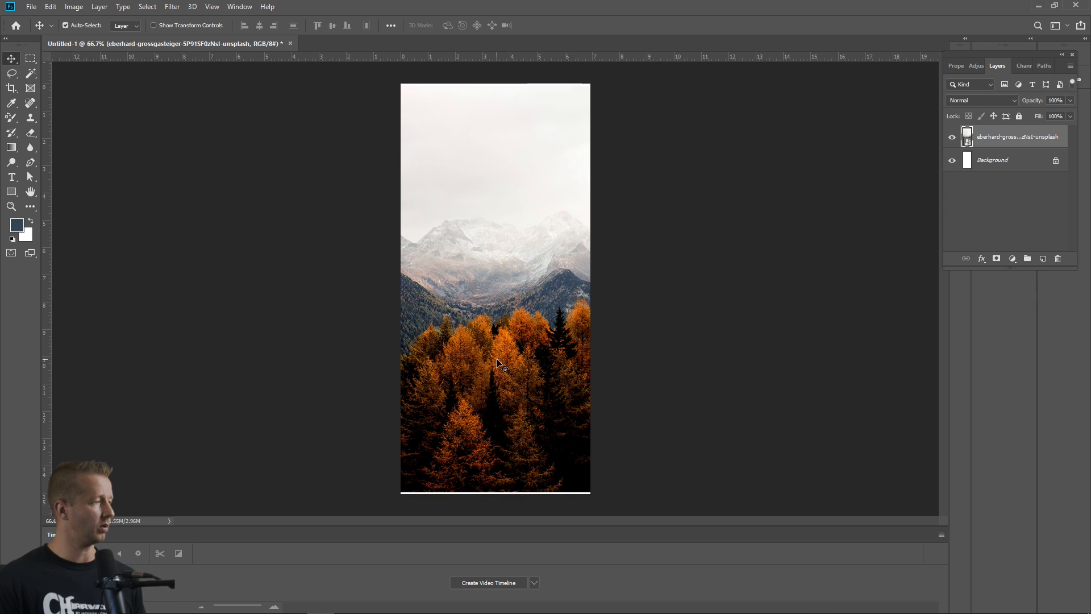
{"action": "left_click_drag", "start_coordinate": [498, 363], "coordinate": [484, 278]}
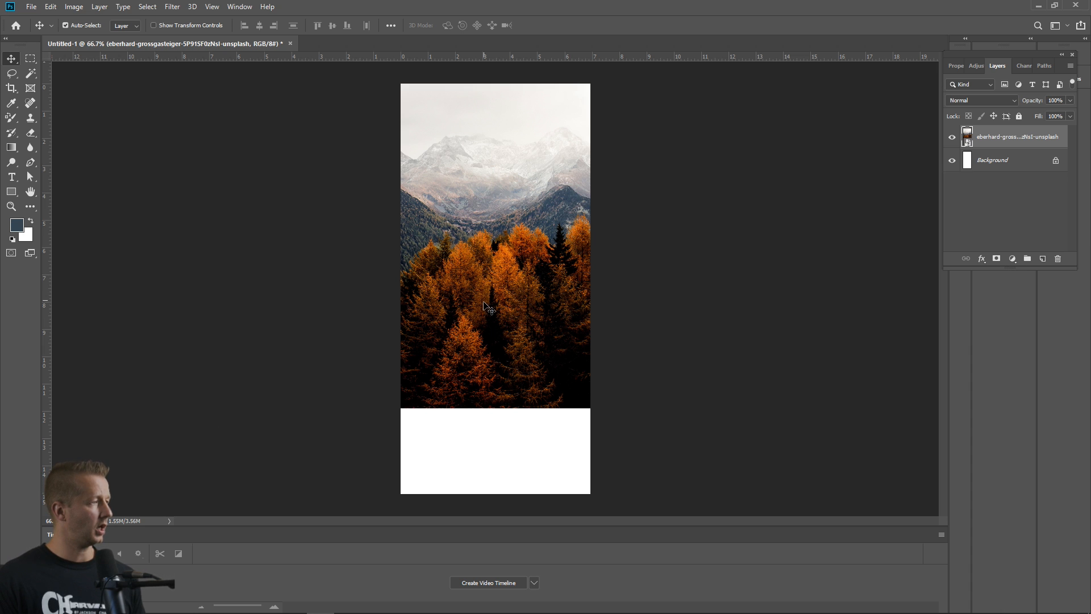
{"action": "left_click_drag", "start_coordinate": [508, 288], "coordinate": [509, 318]}
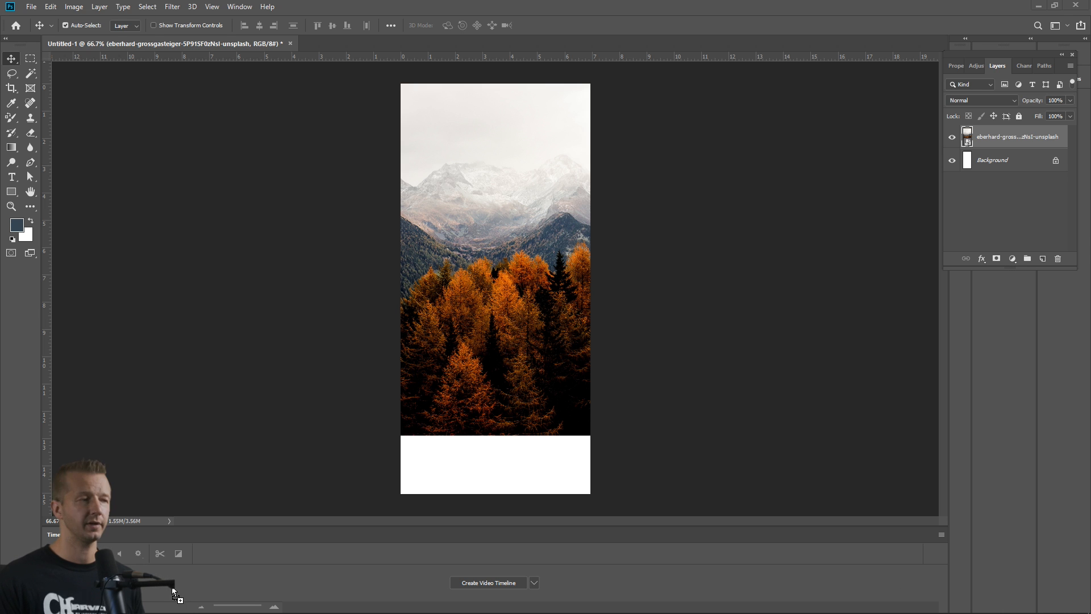
Step: Place the green treeline photo above the mountain layer, scaled to about 27% and shifted down over the orange trees
{"action": "left_click_drag", "start_coordinate": [174, 594], "coordinate": [500, 318]}
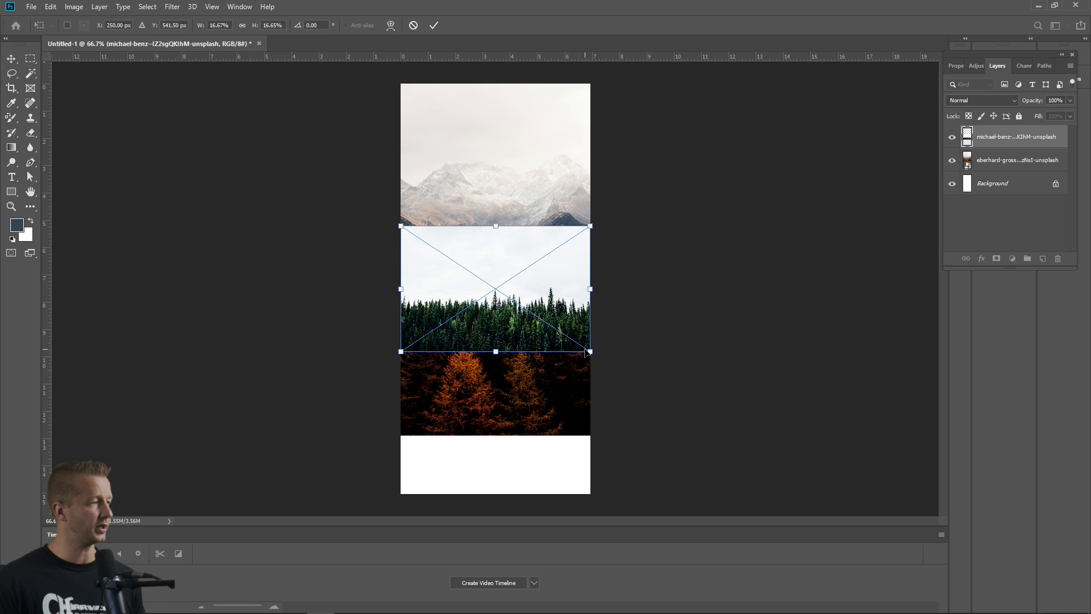
{"action": "left_click_drag", "start_coordinate": [586, 349], "coordinate": [641, 398]}
{"action": "left_click_drag", "start_coordinate": [535, 351], "coordinate": [533, 363]}
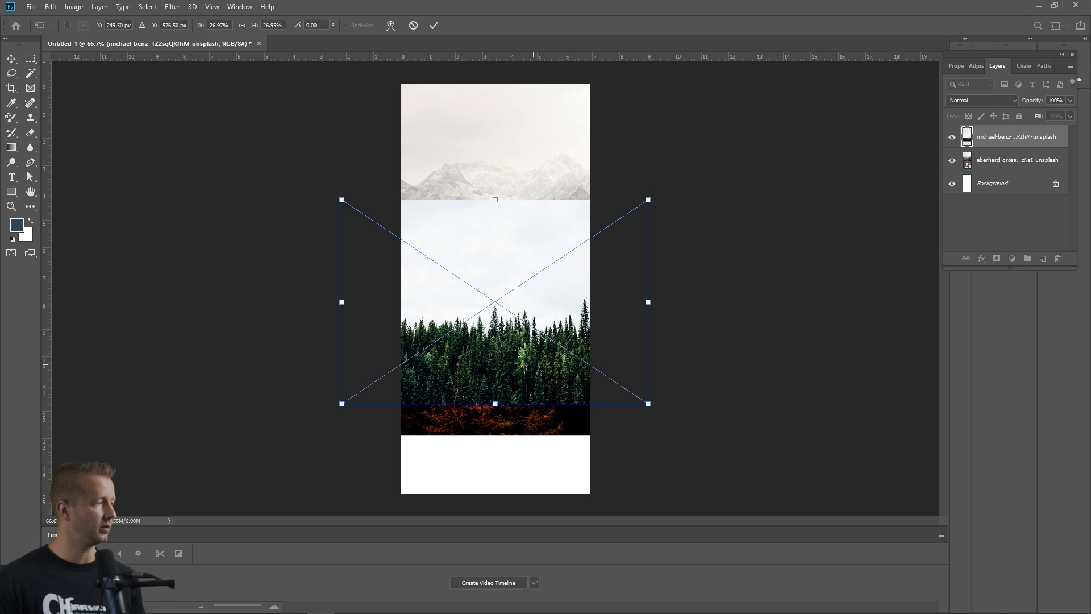
{"action": "left_click", "coordinate": [7, 59]}
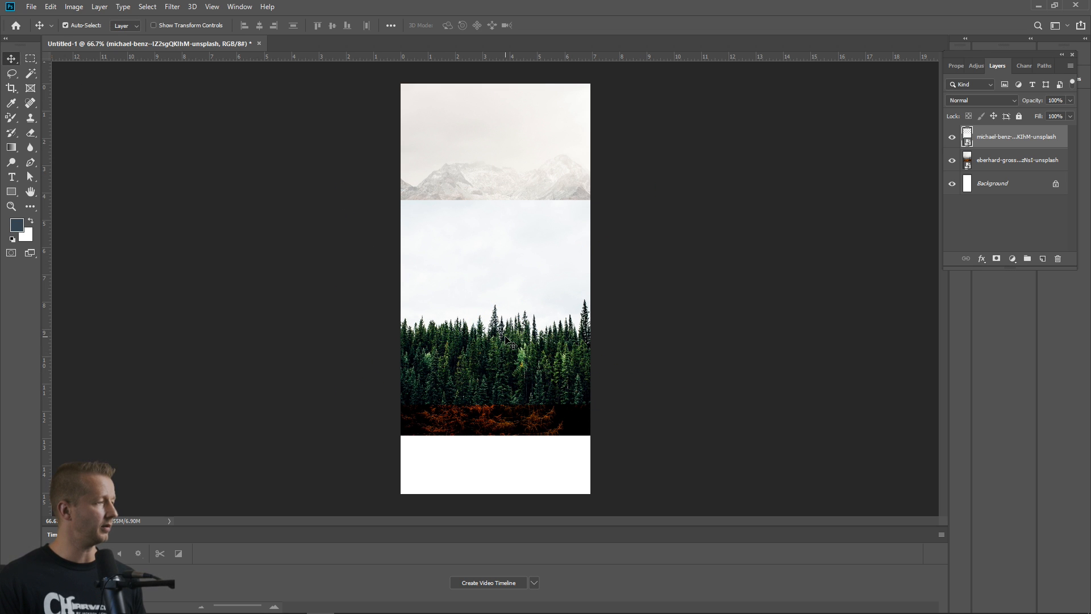
{"action": "left_click", "coordinate": [30, 75]}
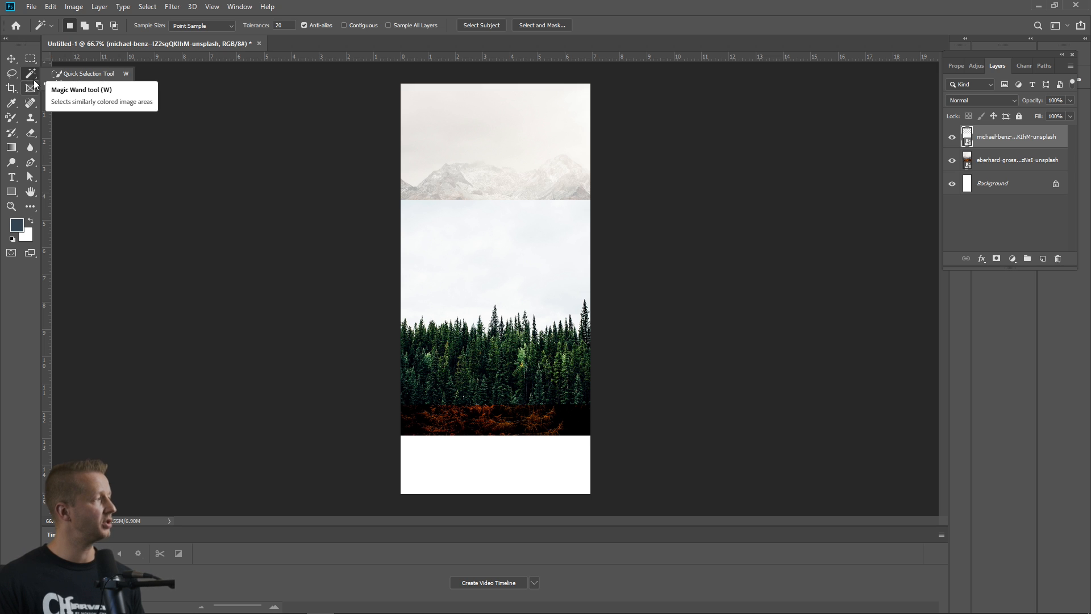
{"action": "left_click", "coordinate": [28, 73]}
{"action": "left_click", "coordinate": [29, 131]}
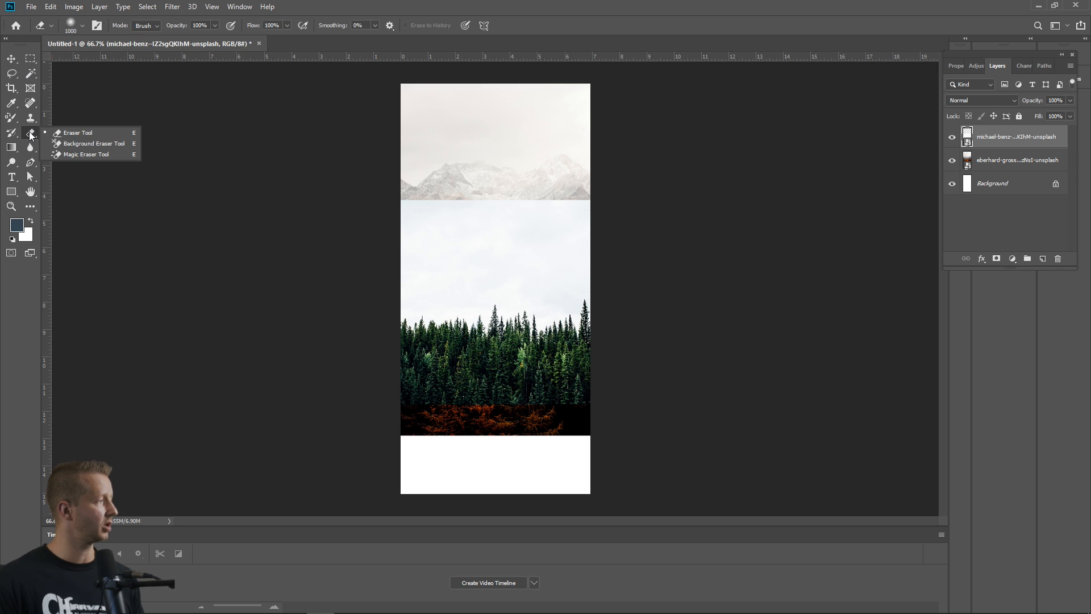
{"action": "left_click", "coordinate": [84, 154]}
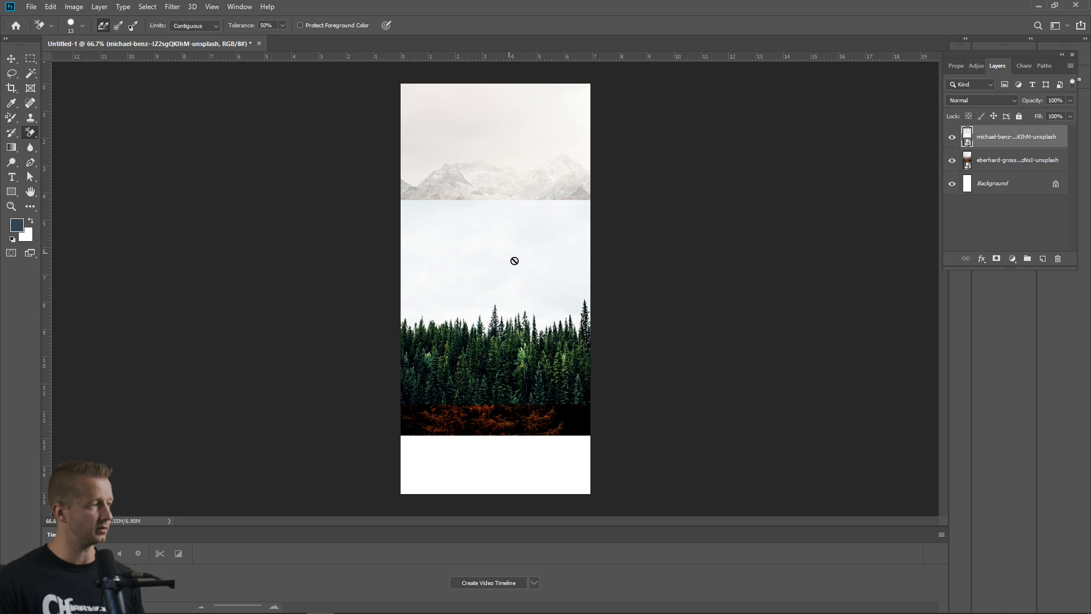
Step: Rasterize the treeline and mountain photo layers together
{"action": "right_click", "coordinate": [1007, 139]}
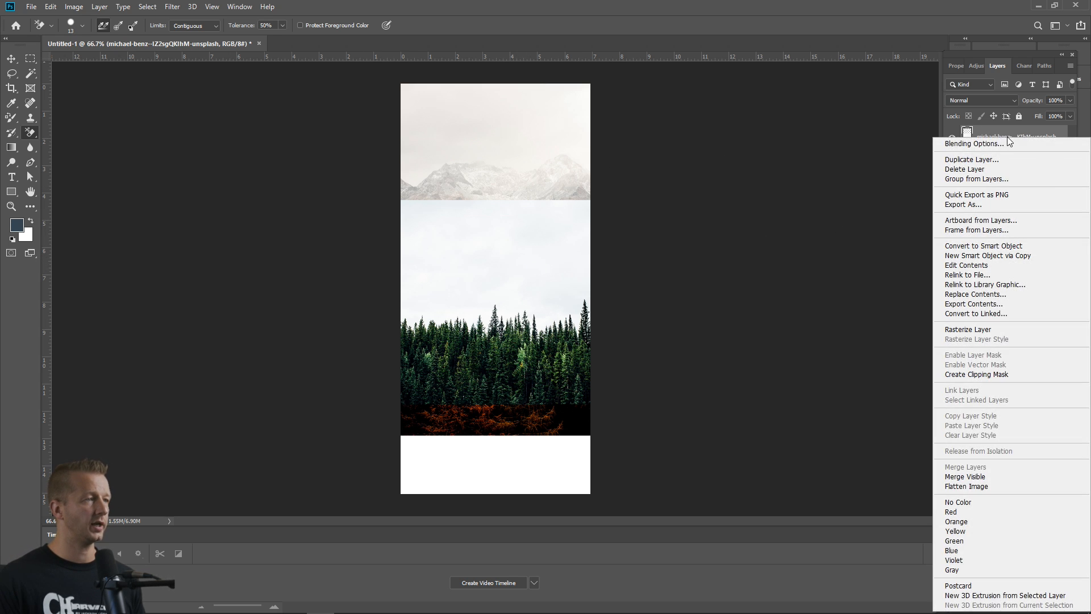
{"action": "key", "text": "Escape"}
{"action": "left_click", "coordinate": [1003, 161], "text": "shift"}
{"action": "right_click", "coordinate": [1001, 142]}
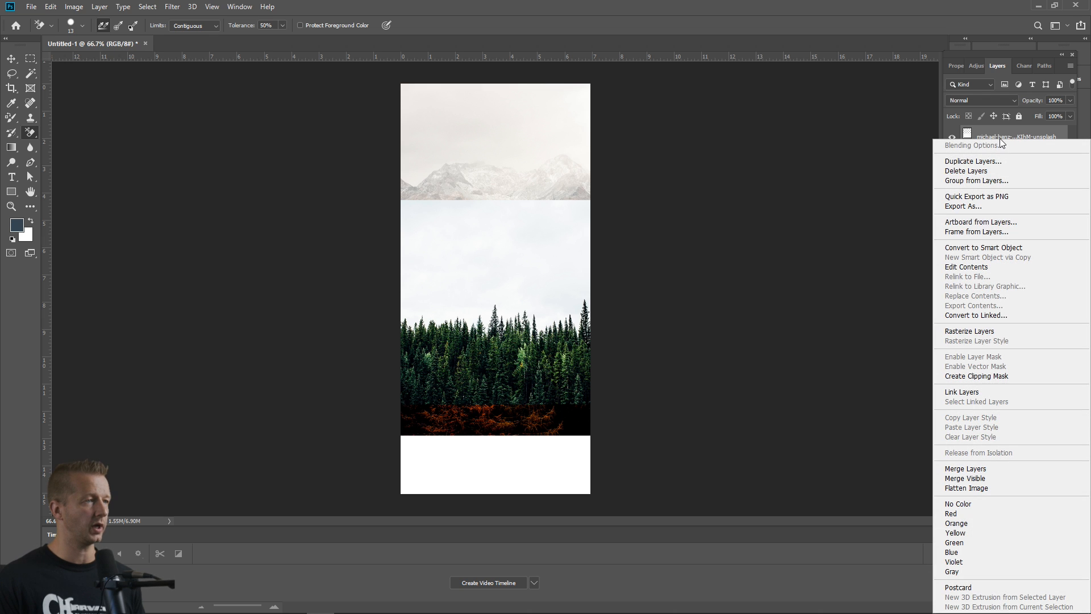
{"action": "left_click", "coordinate": [987, 332]}
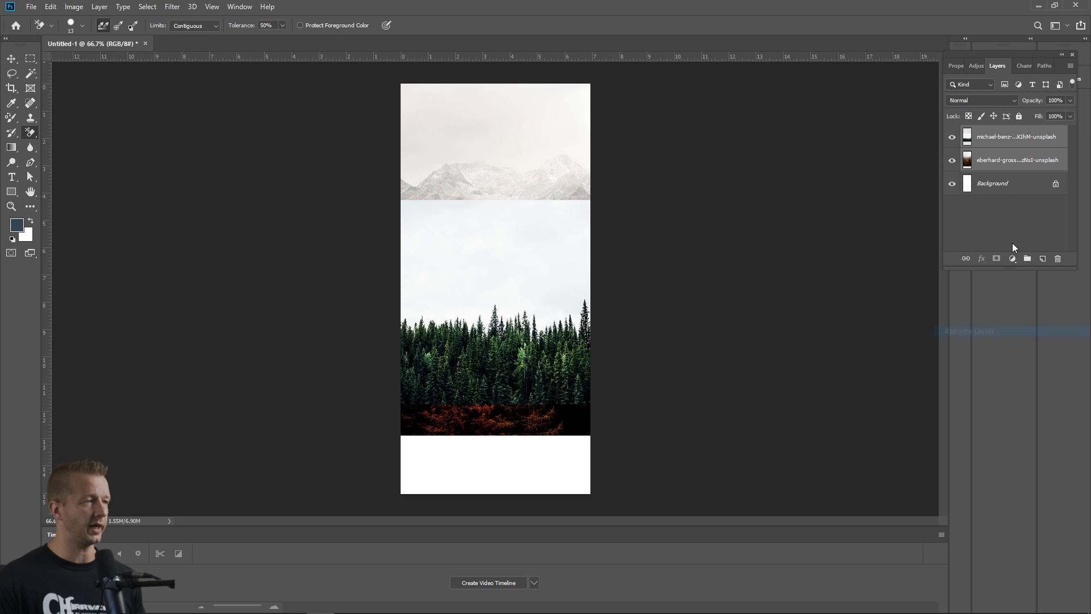
Step: Try to erase the white sky from the treeline layer with the Magic Eraser at tolerance 32 in contiguous mode, then undo the erasures
{"action": "left_click", "coordinate": [1012, 137]}
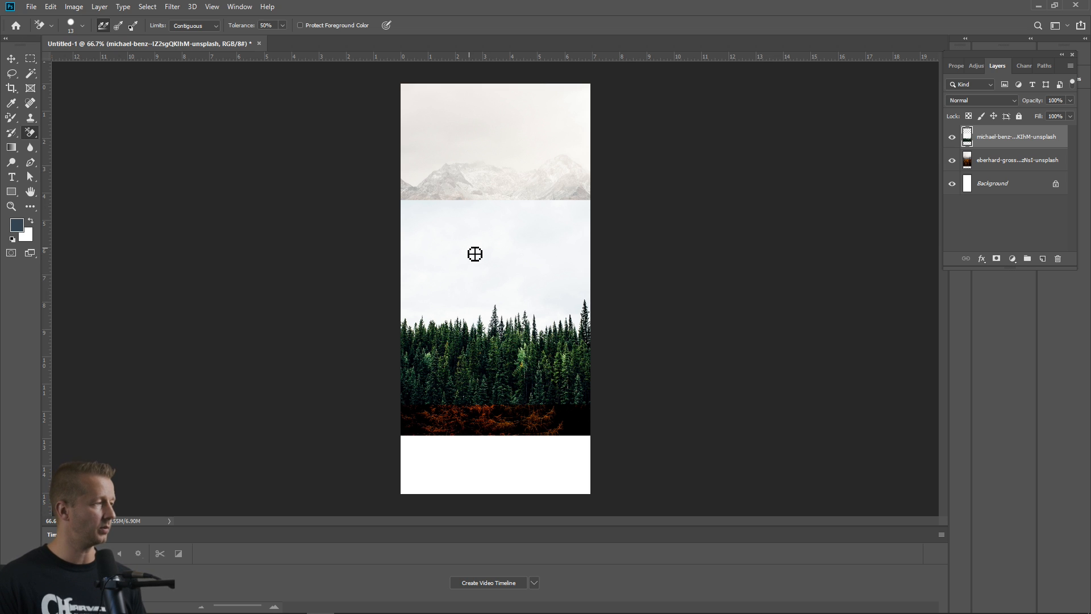
{"action": "right_click", "coordinate": [30, 136]}
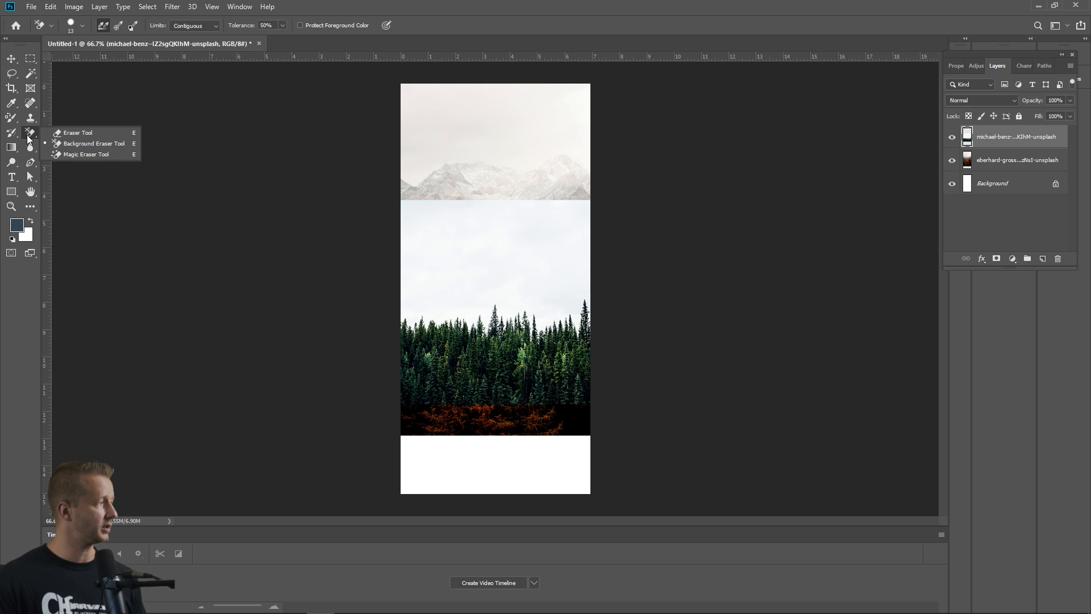
{"action": "left_click", "coordinate": [85, 153]}
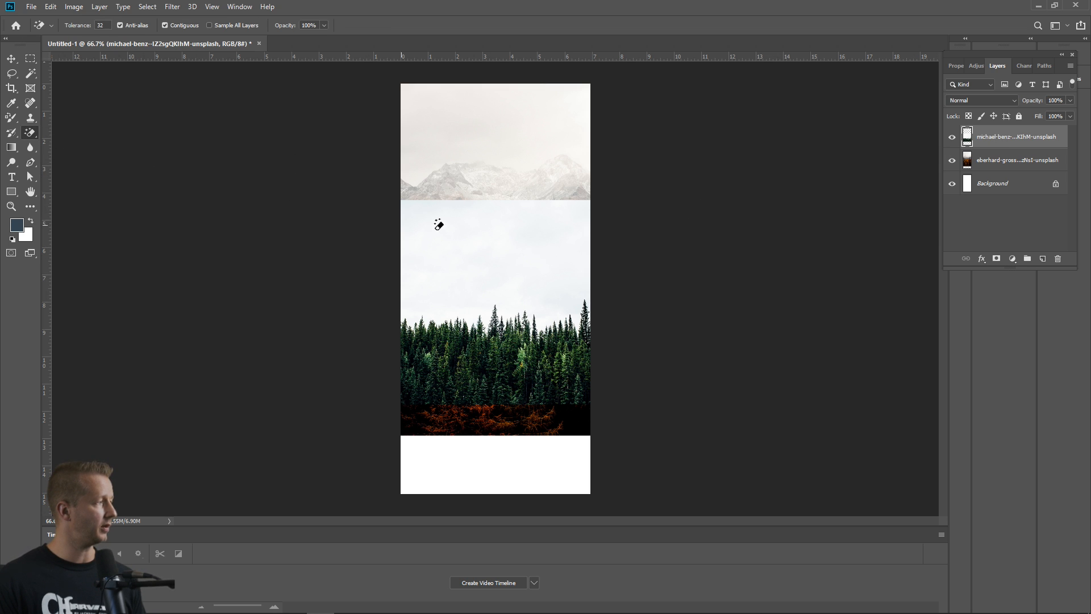
{"action": "left_click", "coordinate": [526, 245]}
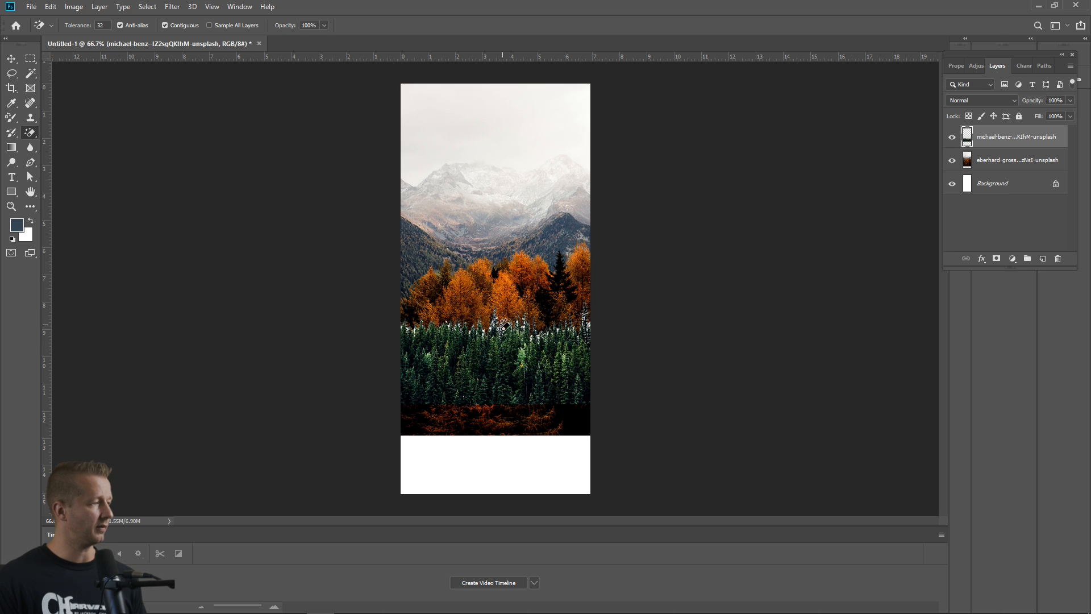
{"action": "scroll", "coordinate": [494, 328], "scroll_direction": "up", "scroll_amount": 4}
{"action": "scroll", "coordinate": [514, 334], "scroll_direction": "up", "scroll_amount": 2}
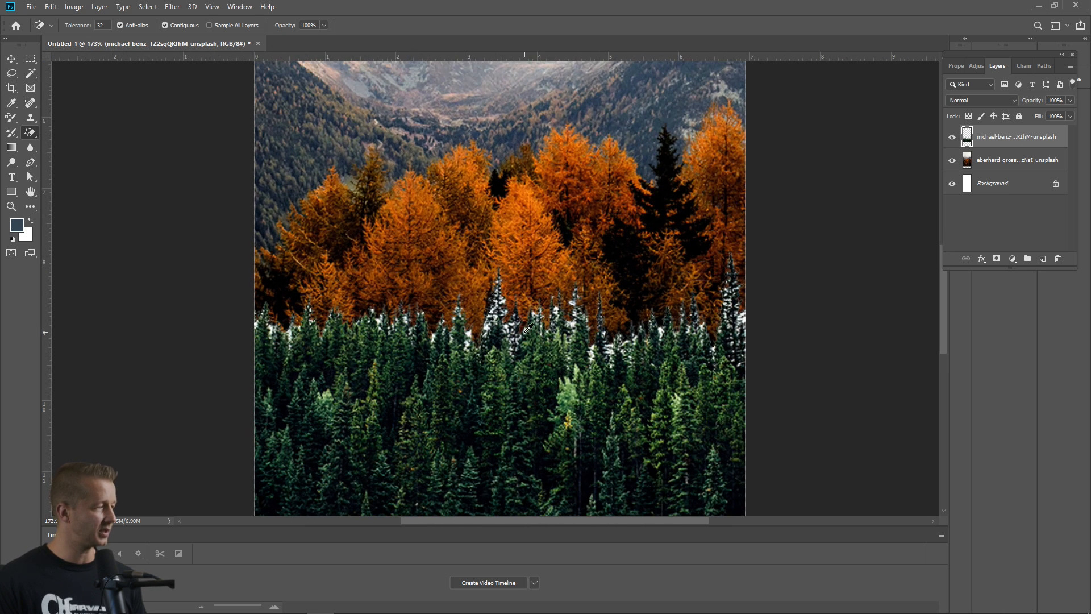
{"action": "scroll", "coordinate": [526, 325], "scroll_direction": "down", "scroll_amount": 1}
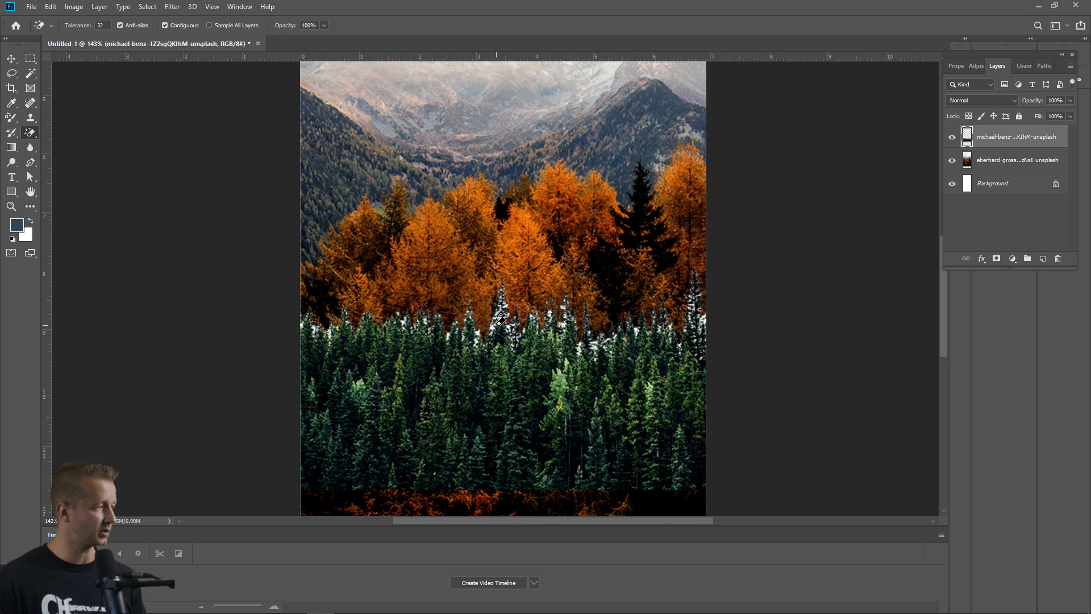
{"action": "key", "text": "ctrl+z"}
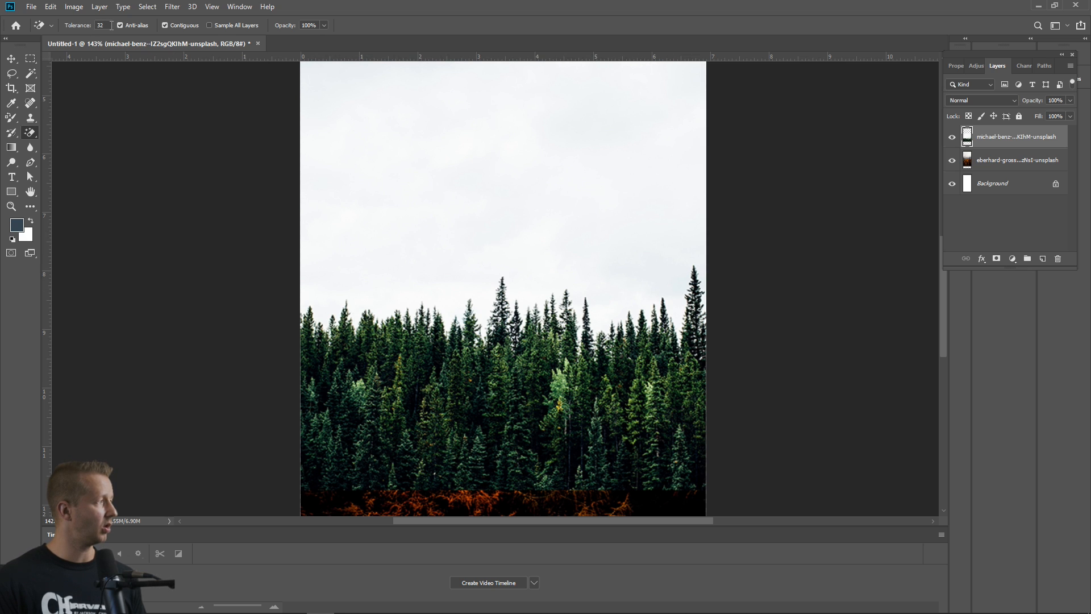
{"action": "left_click", "coordinate": [416, 307]}
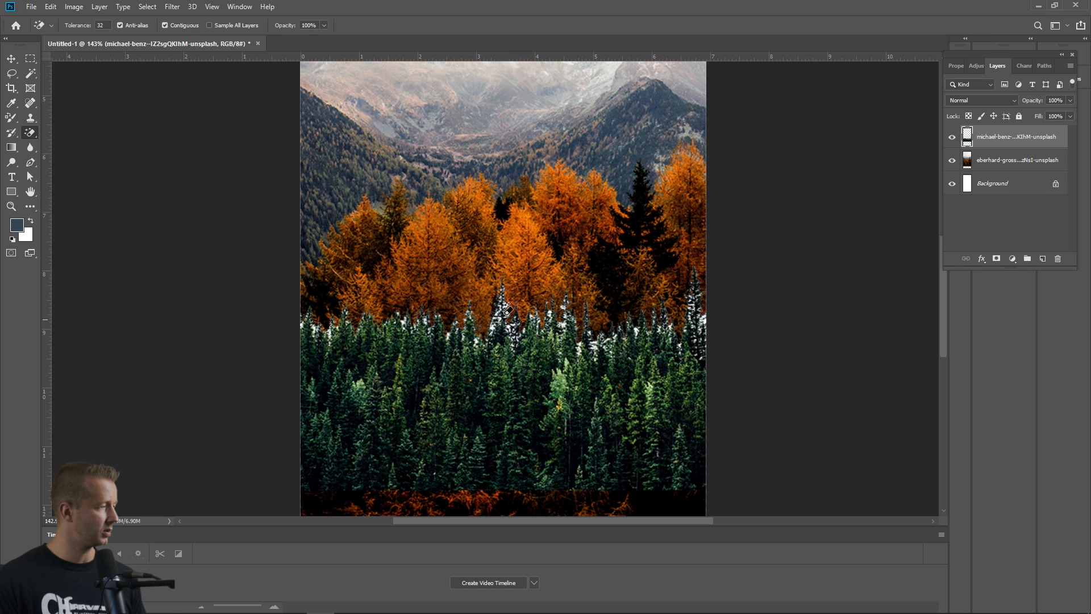
{"action": "key", "text": "ctrl+z"}
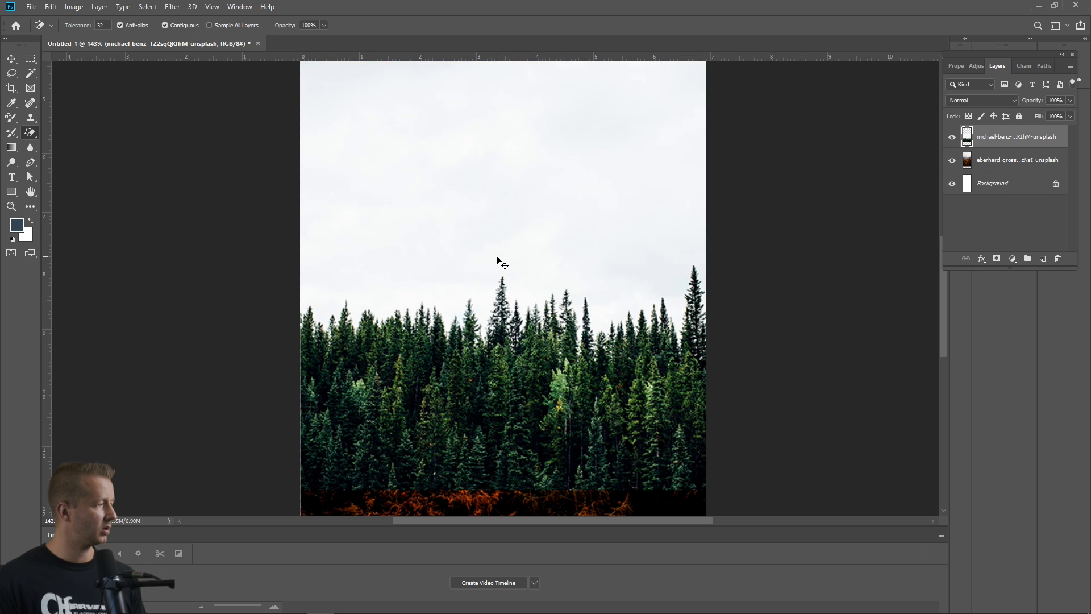
Step: Erase the treeline layer's white sky, including the gaps between the treetops, with the Magic Eraser's Contiguous option turned off
{"action": "left_click", "coordinate": [181, 25]}
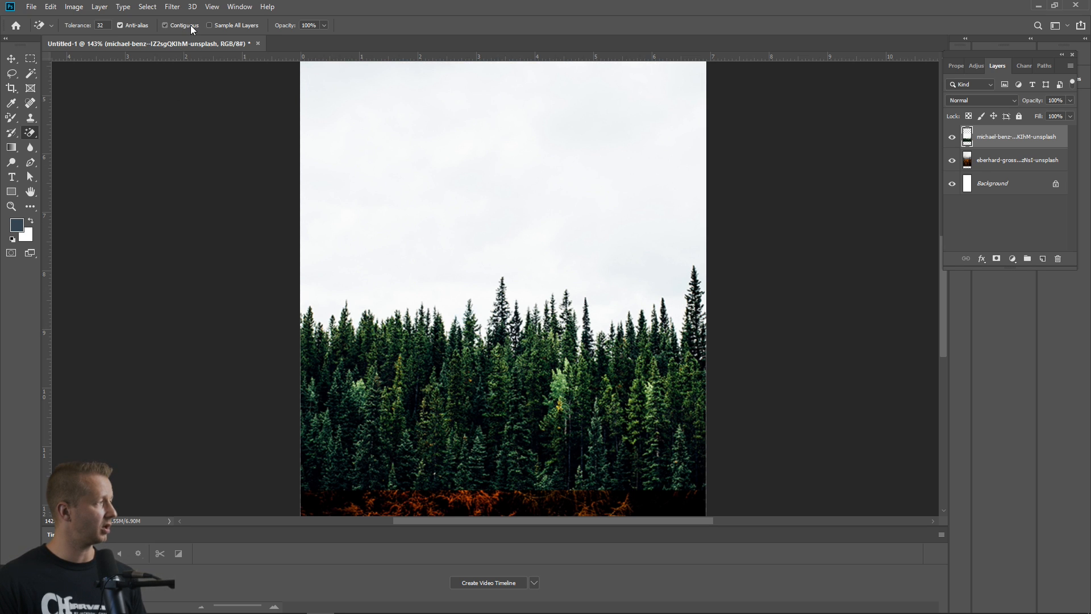
{"action": "left_click", "coordinate": [575, 250]}
{"action": "scroll", "coordinate": [537, 228], "scroll_direction": "down", "scroll_amount": 5}
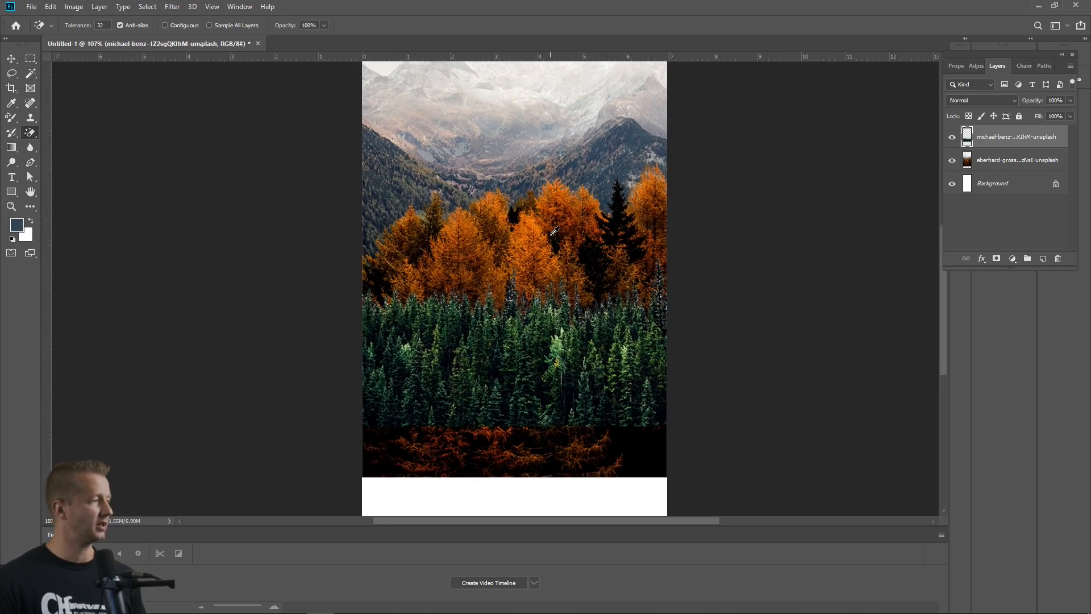
{"action": "scroll", "coordinate": [557, 242], "scroll_direction": "up", "scroll_amount": 10}
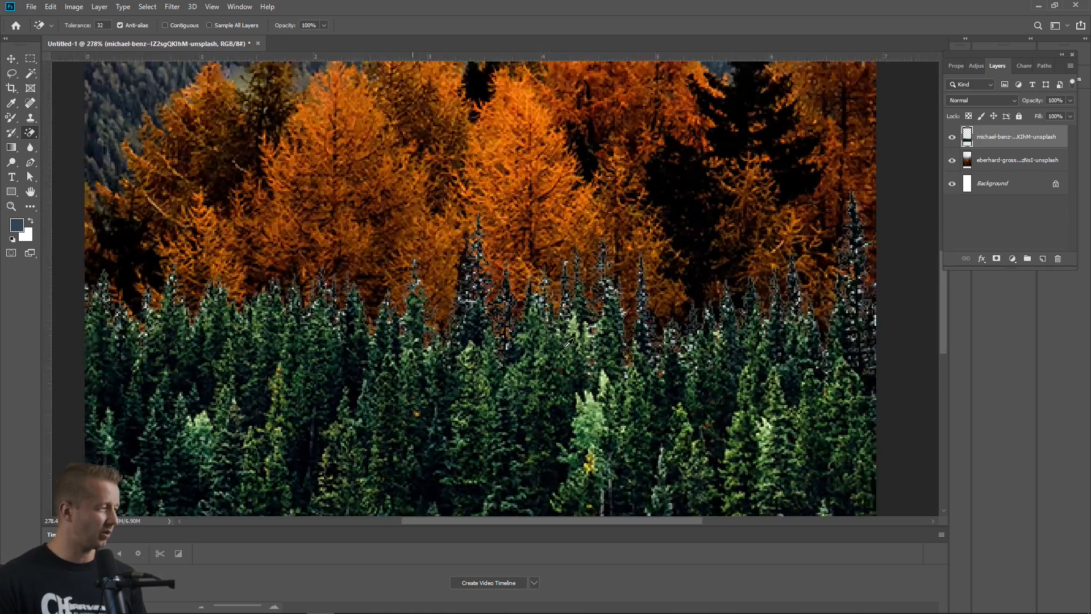
{"action": "scroll", "coordinate": [528, 256], "scroll_direction": "down", "scroll_amount": 10}
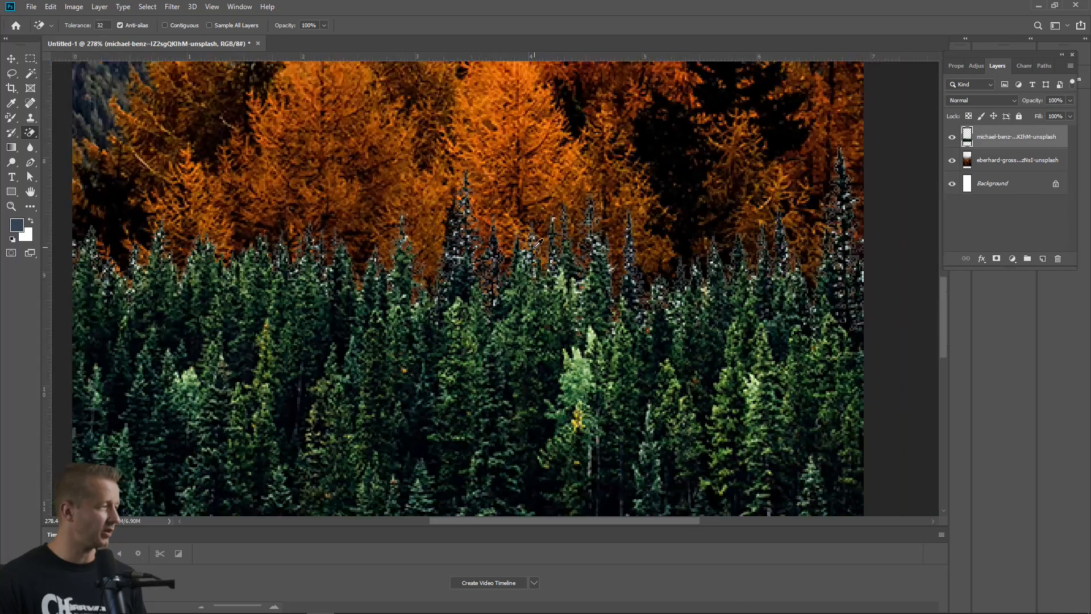
{"action": "scroll", "coordinate": [535, 245], "scroll_direction": "up", "scroll_amount": 2}
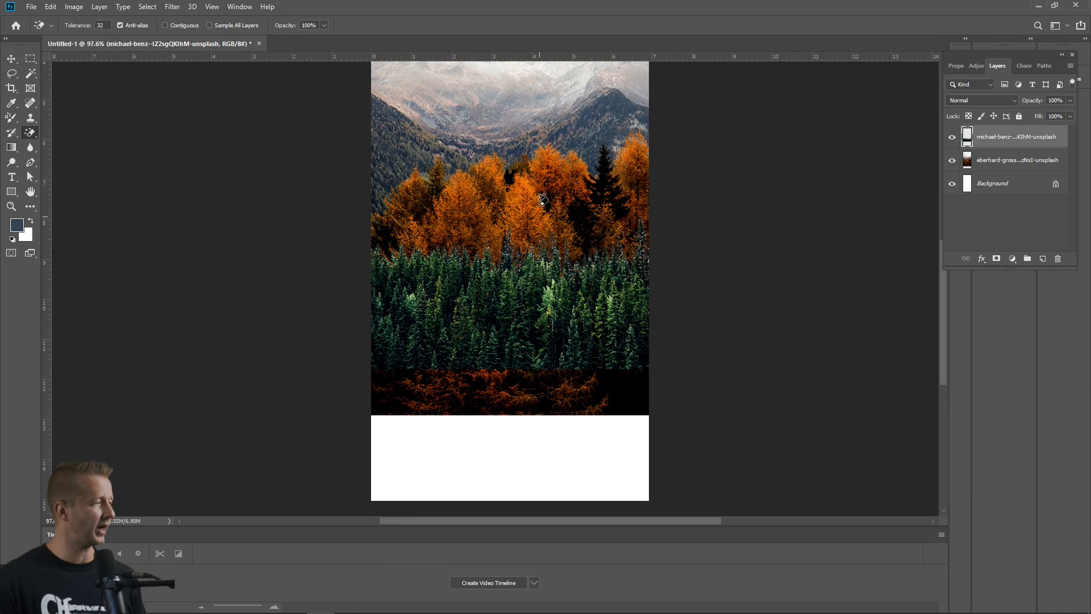
{"action": "left_click_drag", "start_coordinate": [523, 189], "coordinate": [523, 276]}
{"action": "scroll", "coordinate": [540, 253], "scroll_direction": "down", "scroll_amount": 1}
{"action": "scroll", "coordinate": [542, 248], "scroll_direction": "down", "scroll_amount": 1}
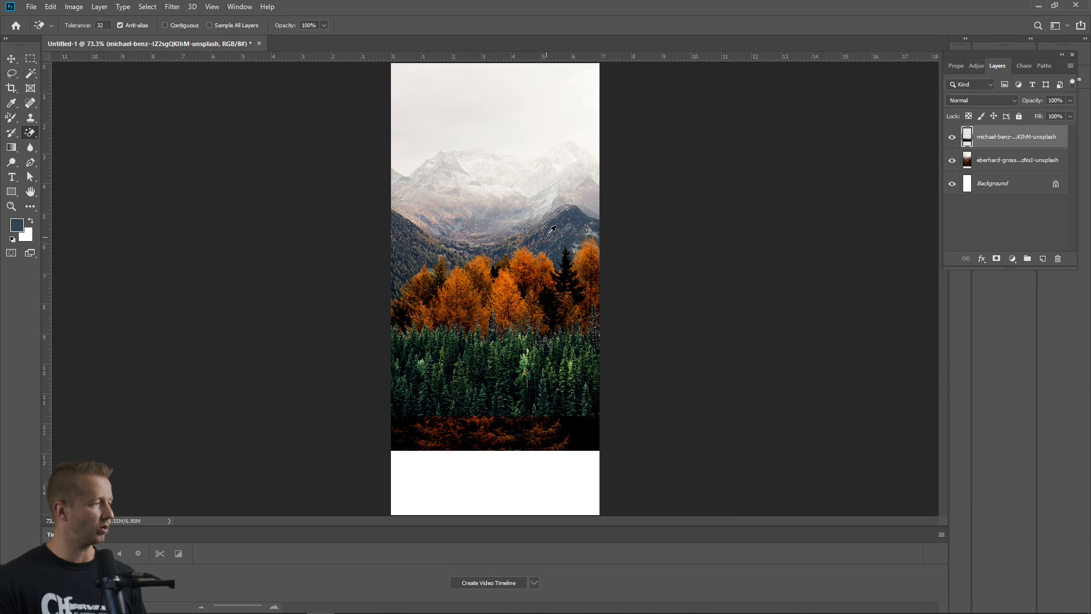
Step: Recolor the mountain layer's orange trees using the Color Replacement Tool, a brush size of 90 and a blue-gray sampled from the forested slope
{"action": "left_click", "coordinate": [12, 61]}
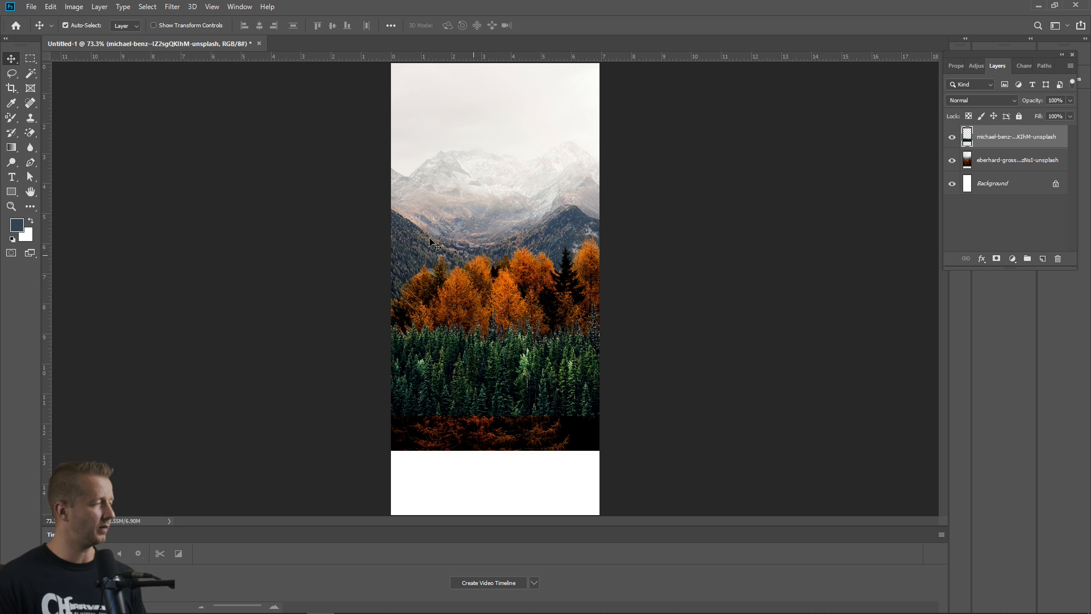
{"action": "left_click", "coordinate": [535, 276]}
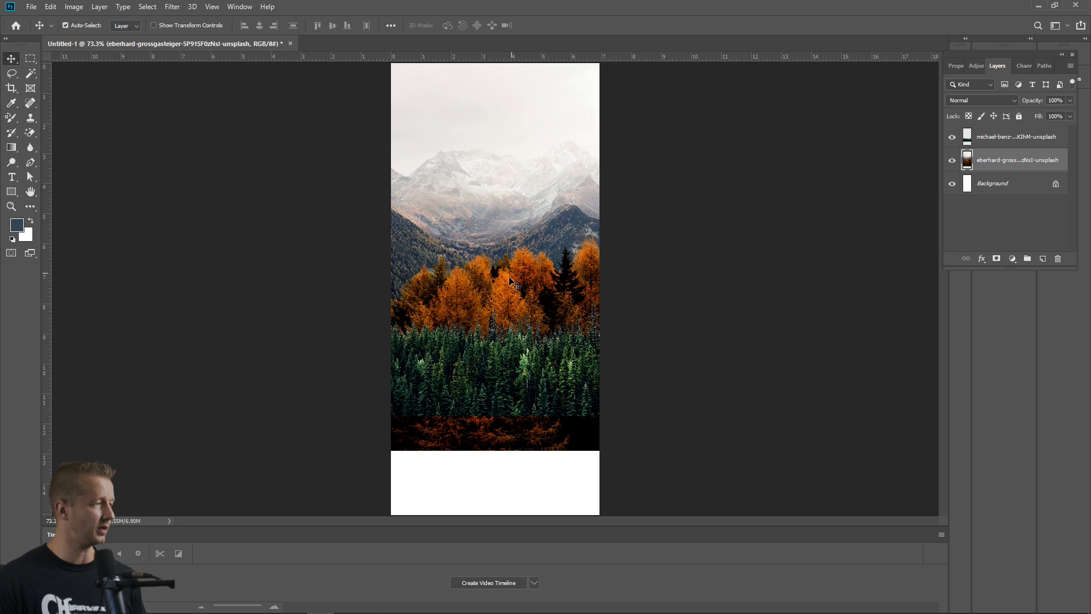
{"action": "left_click", "coordinate": [11, 121]}
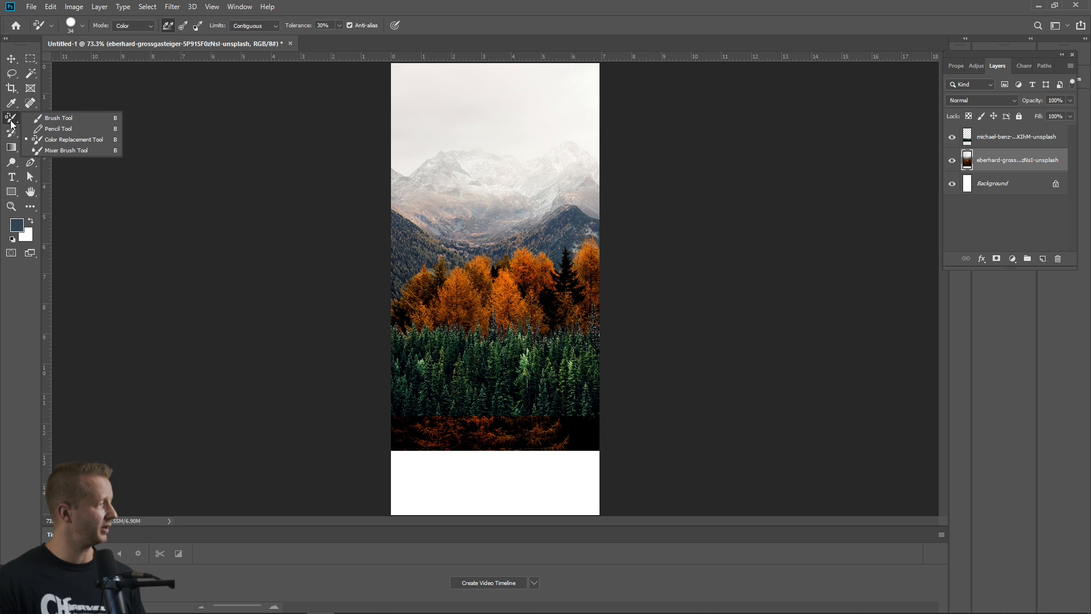
{"action": "left_click", "coordinate": [66, 142]}
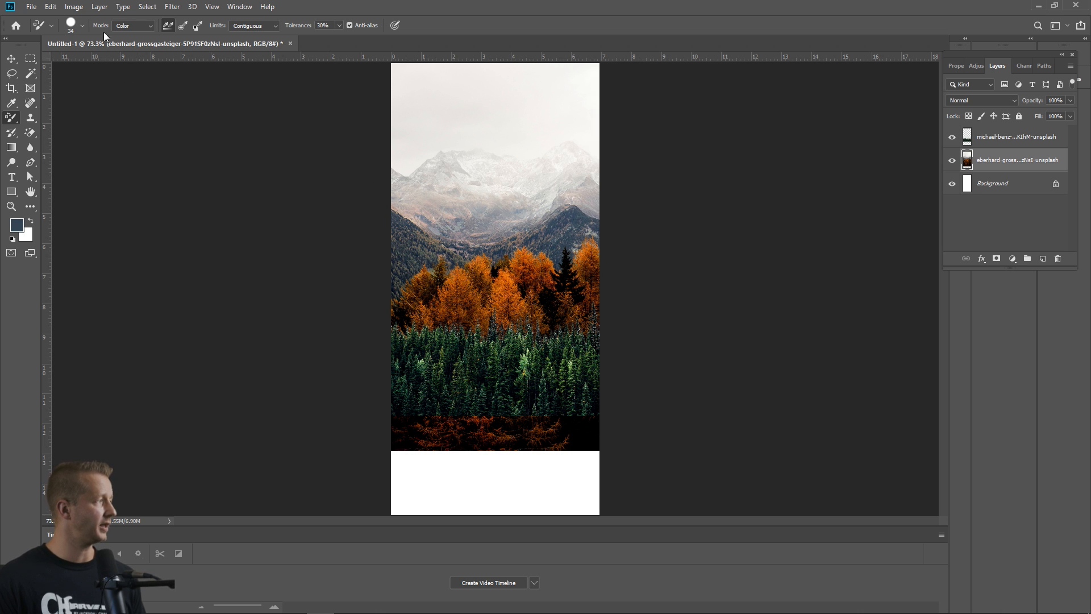
{"action": "left_click", "coordinate": [82, 26]}
{"action": "left_click_drag", "start_coordinate": [52, 56], "coordinate": [73, 59]}
{"action": "left_click", "coordinate": [509, 13]}
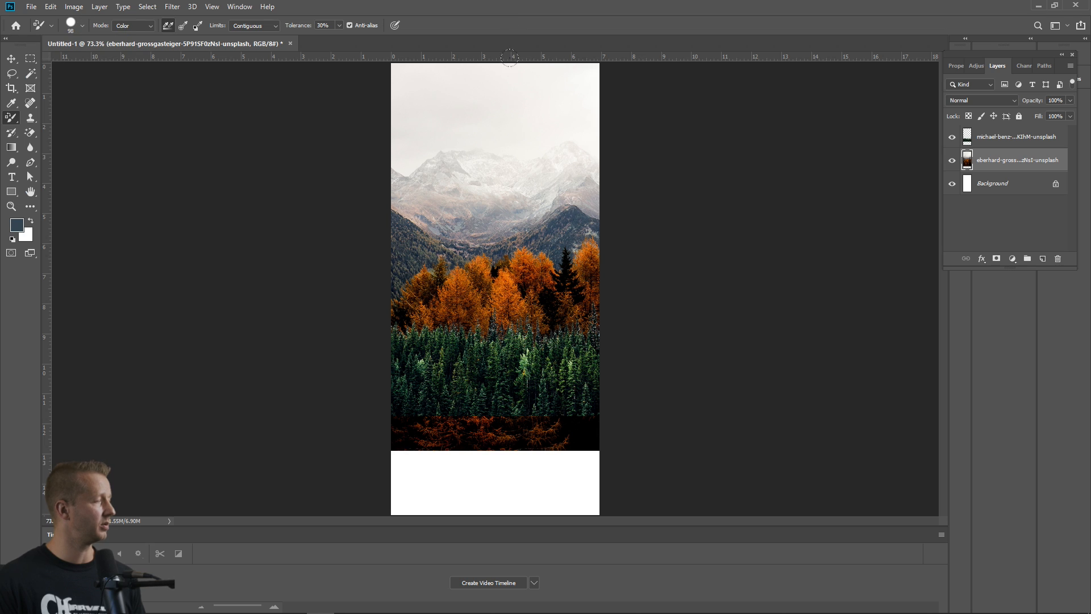
{"action": "left_click", "coordinate": [409, 244], "text": "alt"}
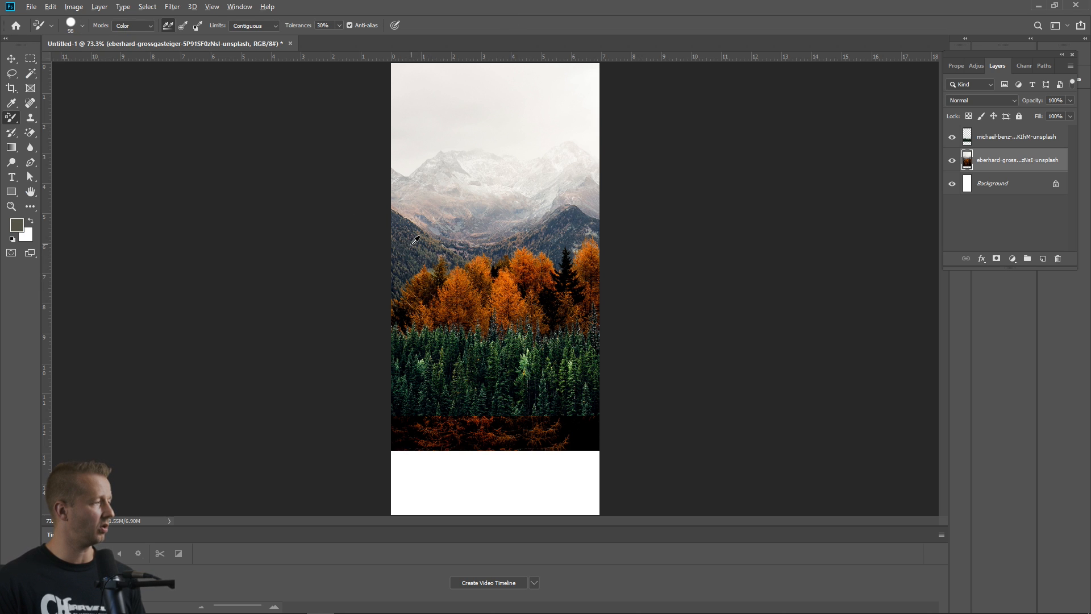
{"action": "left_click", "coordinate": [415, 241], "text": "alt"}
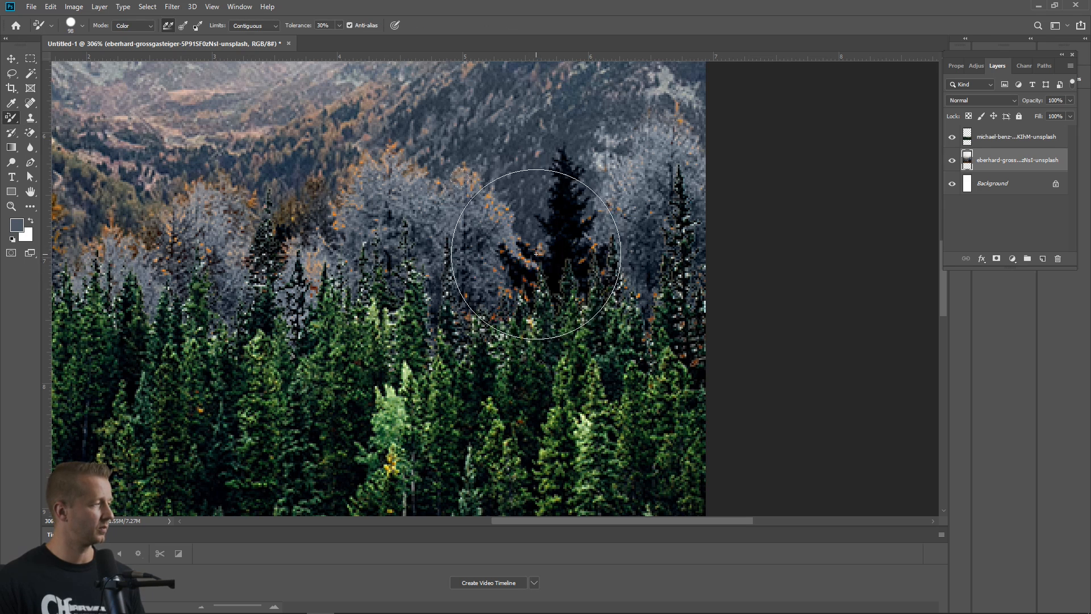
Step: Recolor more of the remaining orange areas above the green treeline, raise the replacement tolerance to 64% and sample a darker slope color
{"action": "scroll", "coordinate": [435, 278], "scroll_direction": "down", "scroll_amount": 5}
{"action": "mouse_move", "coordinate": [276, 237]}
{"action": "left_mouse_down"}
{"action": "mouse_move", "coordinate": [321, 227]}
{"action": "mouse_move", "coordinate": [202, 236]}
{"action": "mouse_move", "coordinate": [318, 279]}
{"action": "left_mouse_up"}
{"action": "left_click_drag", "start_coordinate": [339, 25], "coordinate": [358, 37]}
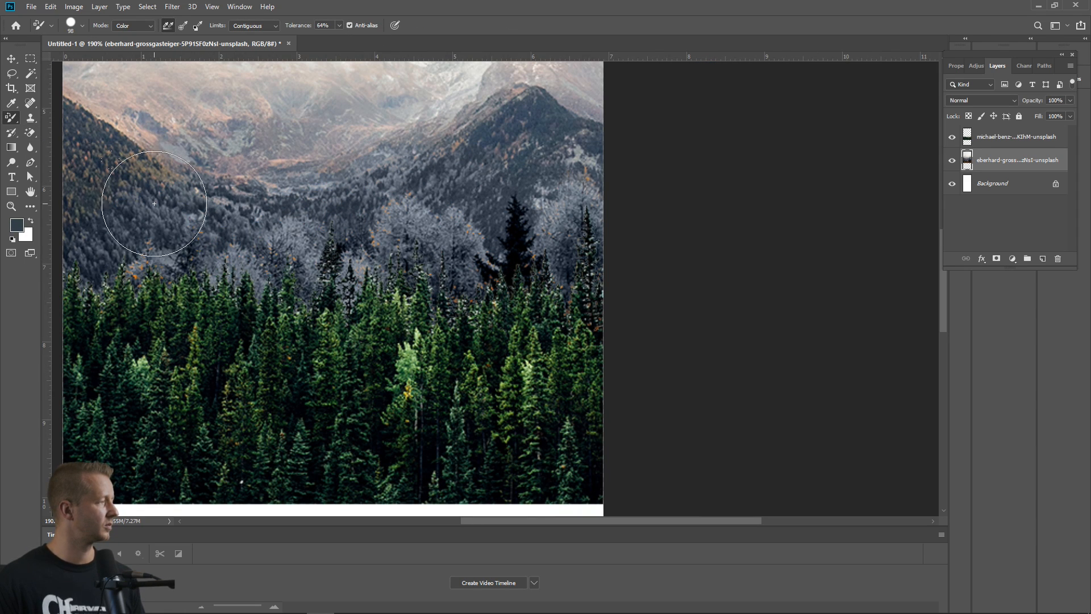
{"action": "left_click", "coordinate": [155, 204], "text": "alt"}
Step: Move the green treeline layer up to overlap more of the recolored gray trees
{"action": "scroll", "coordinate": [454, 243], "scroll_direction": "down", "scroll_amount": 8}
{"action": "scroll", "coordinate": [443, 242], "scroll_direction": "up", "scroll_amount": 3}
{"action": "key", "text": "v"}
{"action": "left_click", "coordinate": [387, 376]}
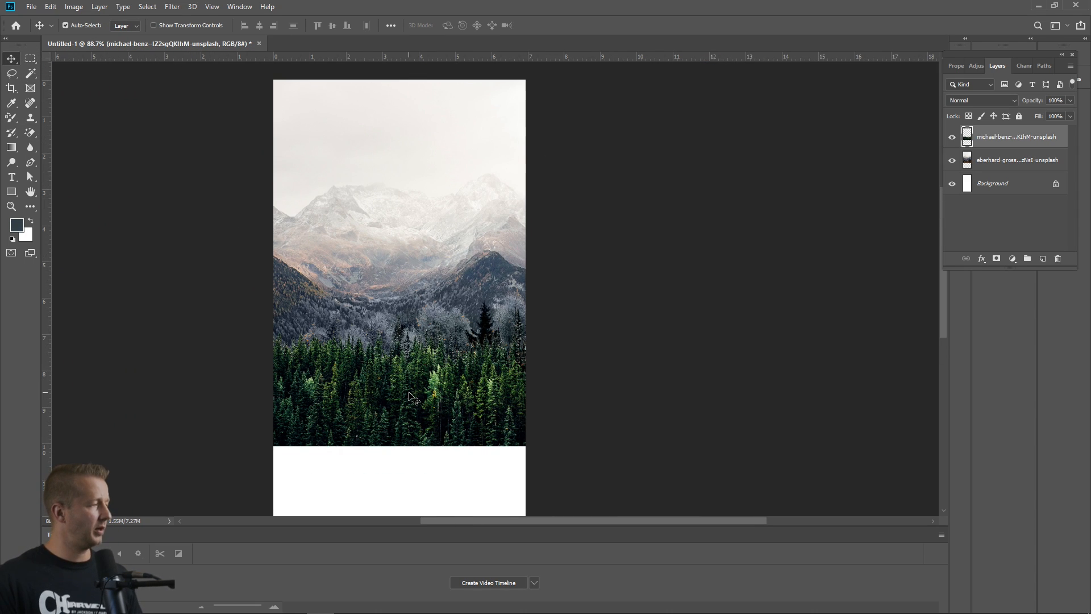
{"action": "mouse_move", "coordinate": [390, 382]}
{"action": "left_mouse_down"}
{"action": "mouse_move", "coordinate": [408, 379]}
{"action": "mouse_move", "coordinate": [403, 344]}
{"action": "mouse_move", "coordinate": [406, 372]}
{"action": "left_mouse_up"}
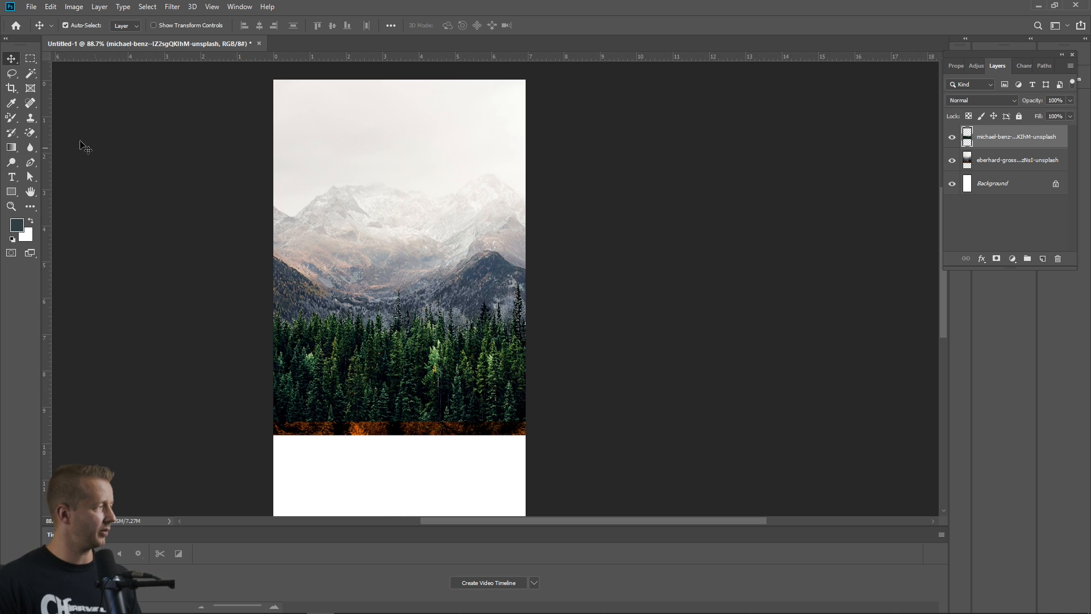
Step: Cut the leftover strip of orange trees below the green treeline out of the mountain layer using a rectangular selection
{"action": "left_click", "coordinate": [30, 58]}
{"action": "left_click", "coordinate": [1012, 165]}
{"action": "left_click_drag", "start_coordinate": [575, 471], "coordinate": [185, 380]}
{"action": "key", "text": "ctrl+x"}
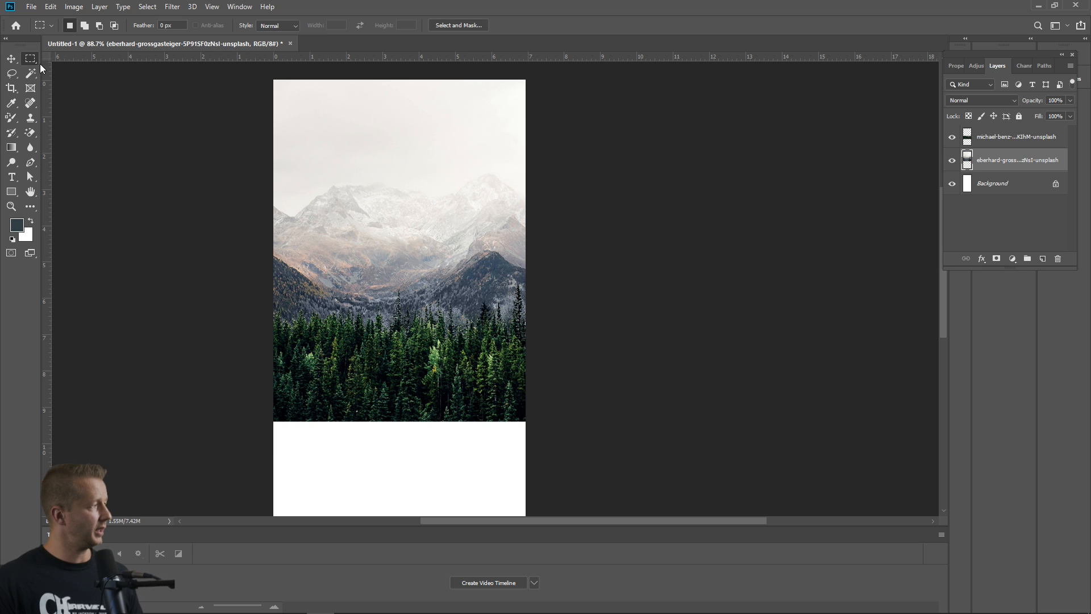
Step: Make the Background layer active and set the foreground color to near-black #141414
{"action": "left_click", "coordinate": [11, 59]}
{"action": "scroll", "coordinate": [262, 241], "scroll_direction": "down", "scroll_amount": 1}
{"action": "scroll", "coordinate": [409, 302], "scroll_direction": "down", "scroll_amount": 3}
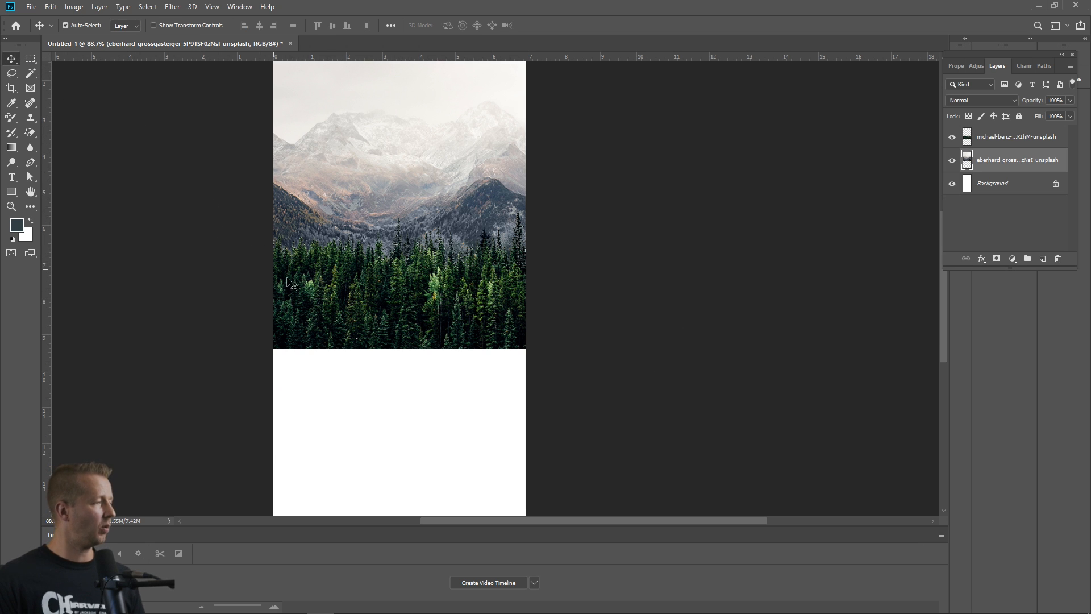
{"action": "scroll", "coordinate": [402, 360], "scroll_direction": "down", "scroll_amount": 3}
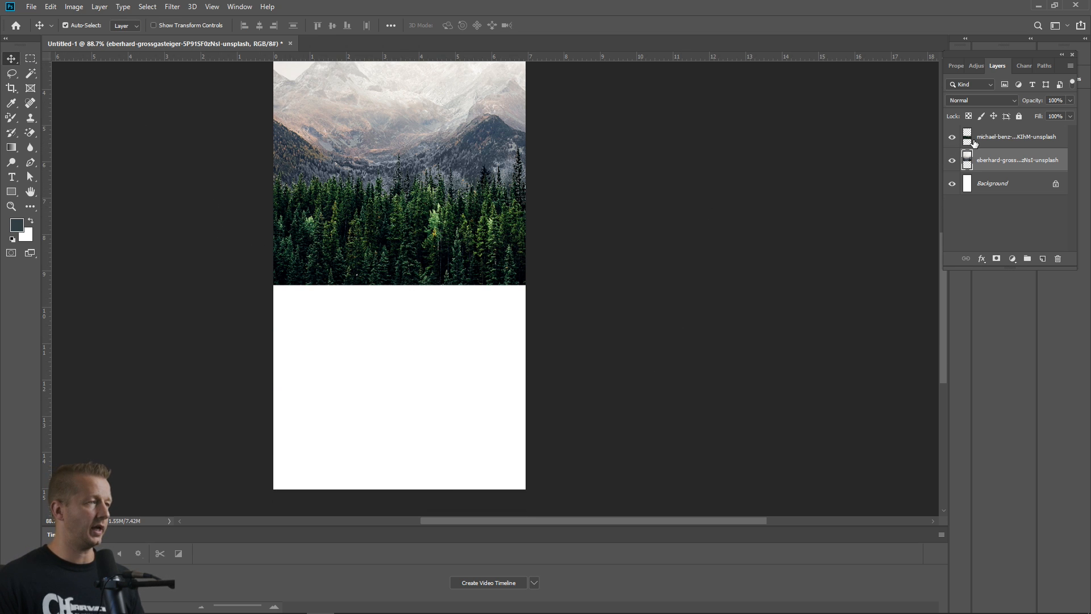
{"action": "left_click", "coordinate": [1003, 184]}
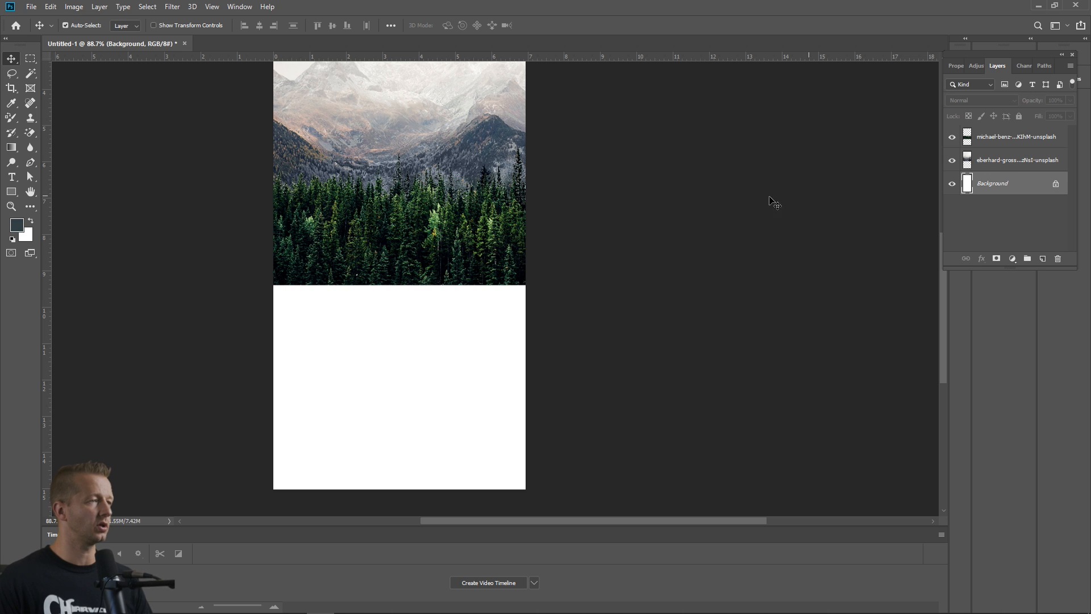
{"action": "key", "text": "i"}
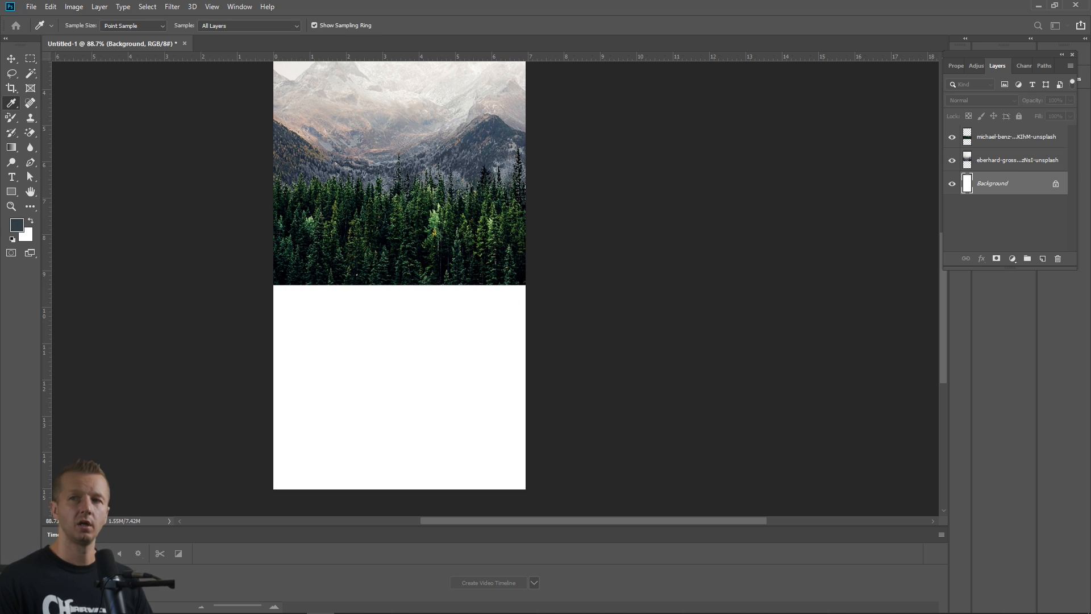
{"action": "left_click", "coordinate": [17, 225]}
{"action": "left_click_drag", "start_coordinate": [1031, 213], "coordinate": [491, 166]}
{"action": "left_click_drag", "start_coordinate": [310, 316], "coordinate": [293, 325]}
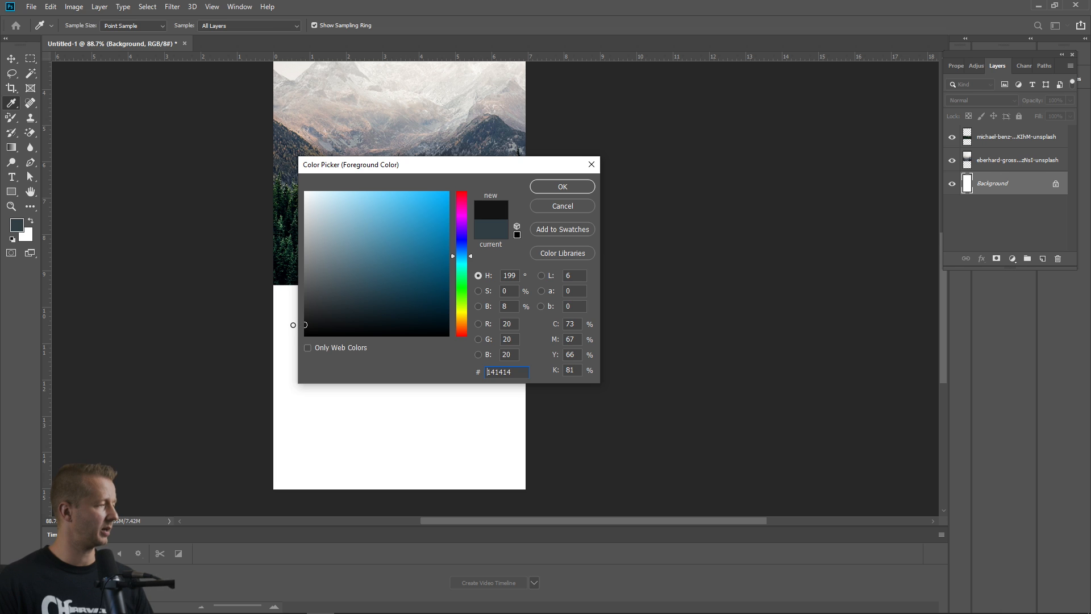
{"action": "left_click", "coordinate": [567, 192]}
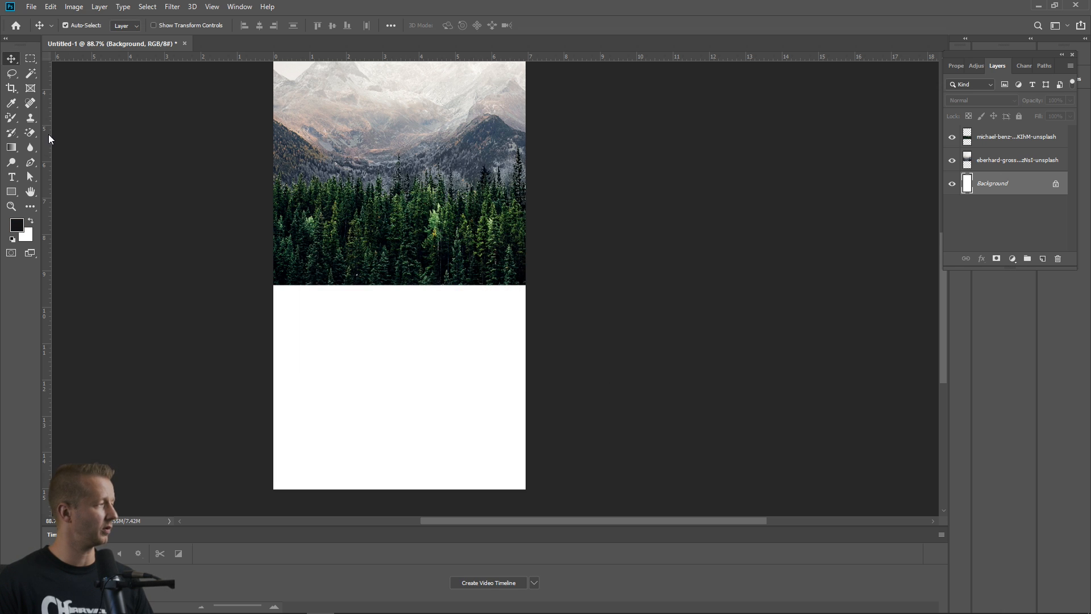
Step: Fill the white Background layer with the near-black foreground color using the Paint Bucket Tool
{"action": "key", "text": "v"}
{"action": "left_click", "coordinate": [29, 134]}
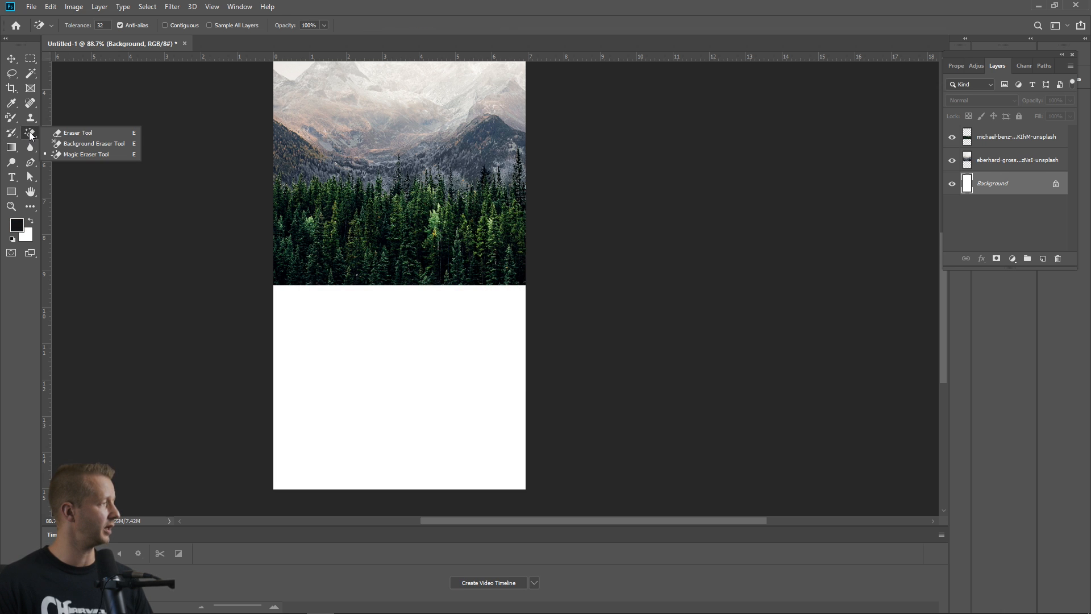
{"action": "left_click", "coordinate": [13, 147]}
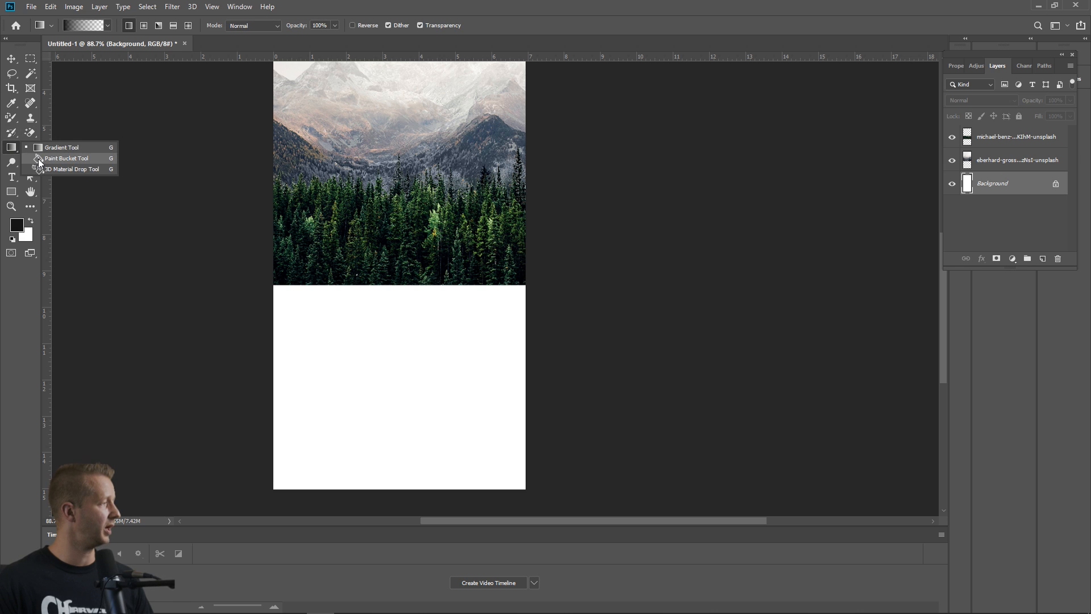
{"action": "left_click", "coordinate": [62, 158]}
{"action": "left_click", "coordinate": [402, 397]}
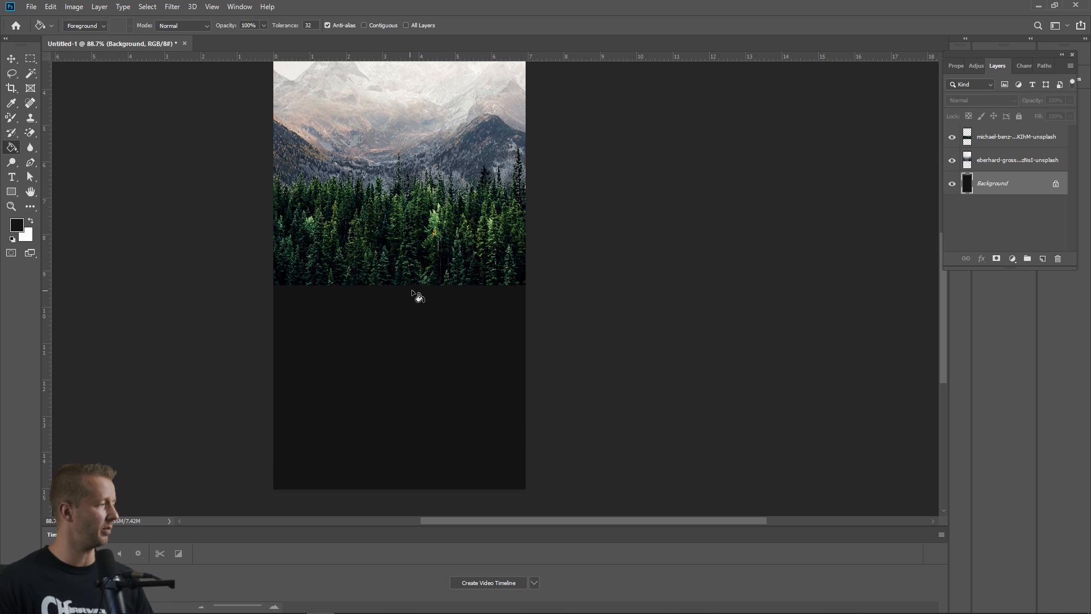
Step: Add a new empty layer and place it above the treeline layer at the top of the layer stack
{"action": "left_click", "coordinate": [1007, 164]}
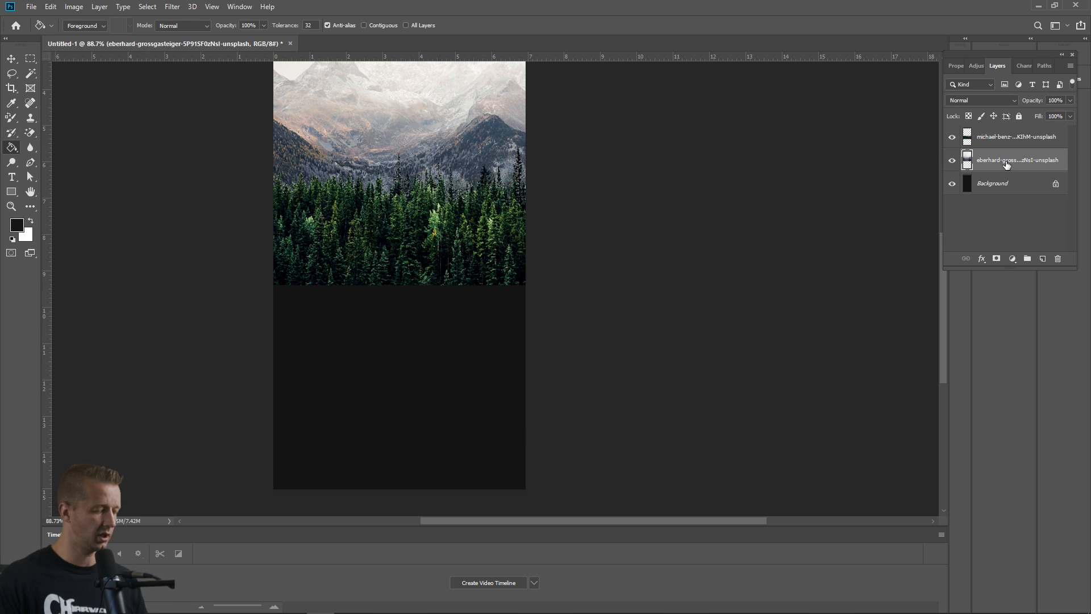
{"action": "key", "text": "ctrl+shift+alt+n"}
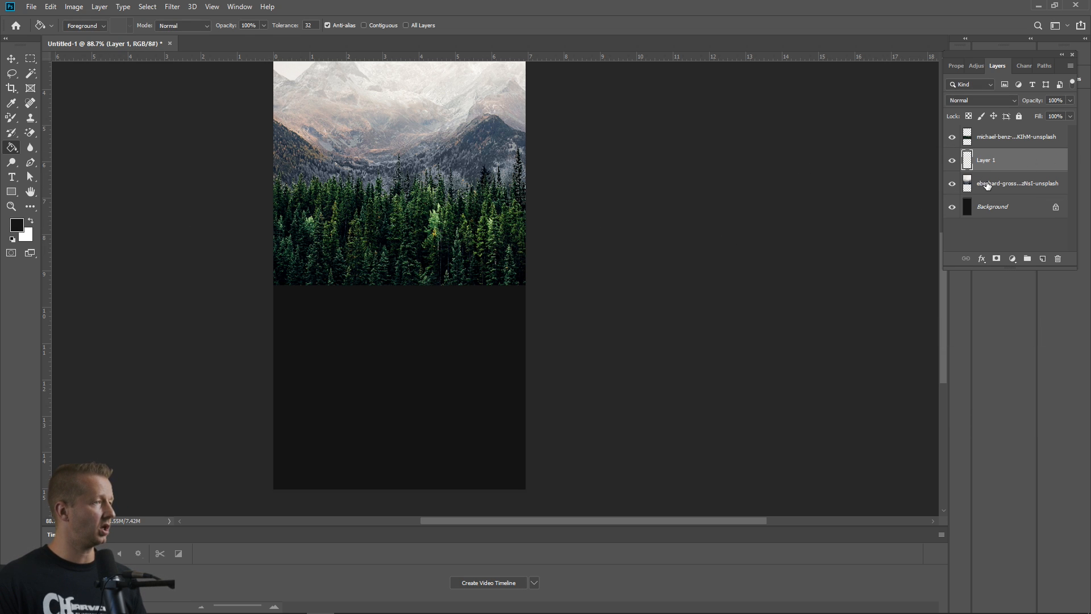
{"action": "left_click", "coordinate": [988, 185]}
{"action": "left_click", "coordinate": [951, 184]}
{"action": "left_click", "coordinate": [952, 184]}
{"action": "left_click_drag", "start_coordinate": [1005, 162], "coordinate": [999, 131]}
{"action": "left_click", "coordinate": [952, 160]}
{"action": "left_click", "coordinate": [952, 160]}
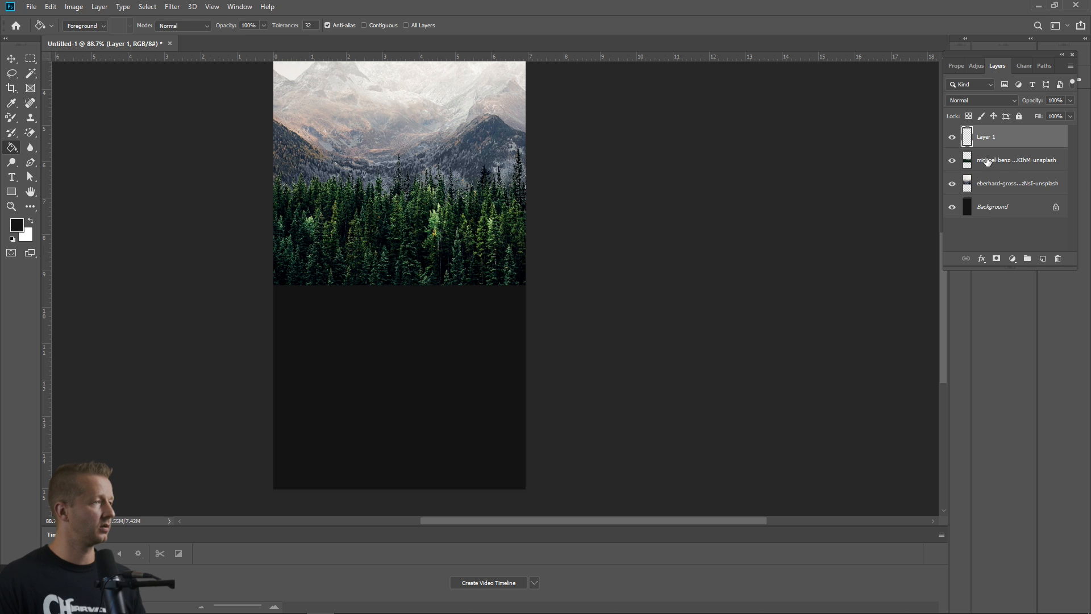
Step: Select a full-width rectangular band covering the lower part of the treeline and slightly past its bottom edge
{"action": "left_click", "coordinate": [1004, 161]}
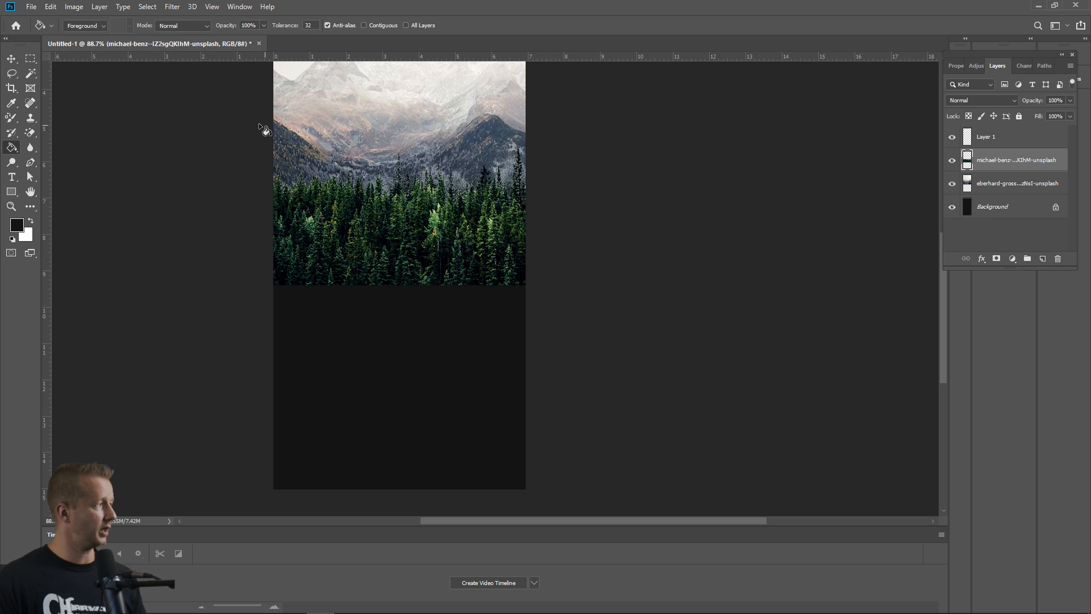
{"action": "left_click", "coordinate": [31, 59]}
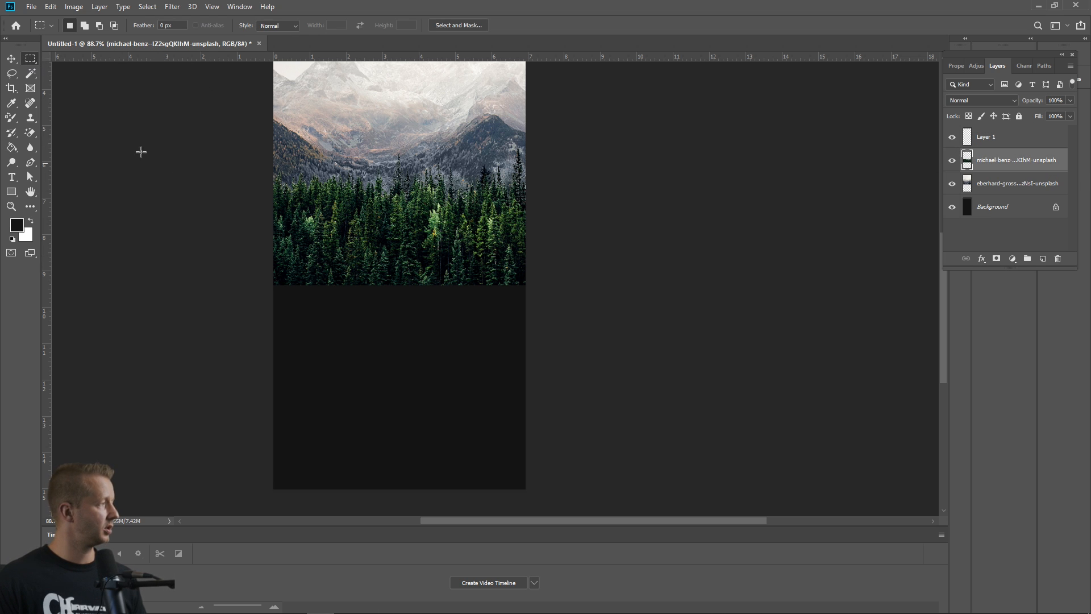
{"action": "right_click", "coordinate": [30, 59]}
{"action": "left_click", "coordinate": [64, 61]}
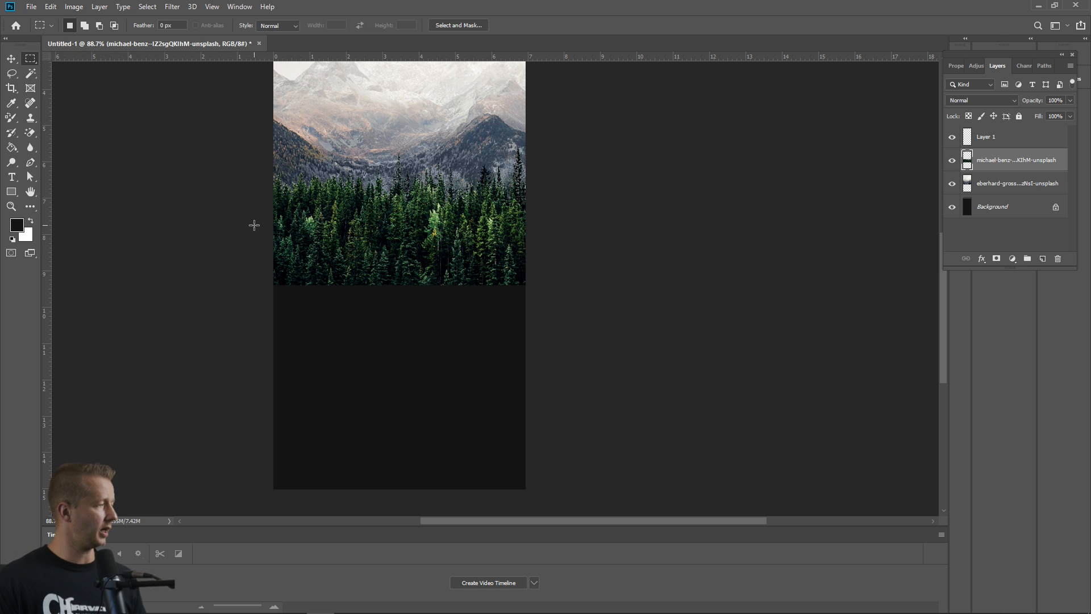
{"action": "left_click_drag", "start_coordinate": [251, 224], "coordinate": [563, 293]}
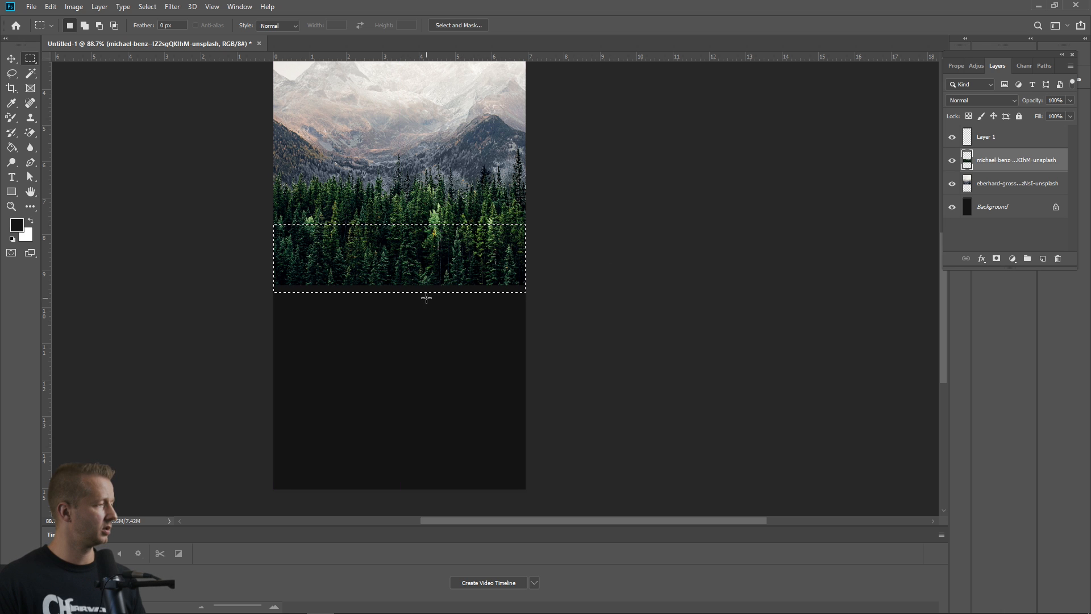
{"action": "scroll", "coordinate": [371, 302], "scroll_direction": "up", "scroll_amount": 7}
{"action": "scroll", "coordinate": [515, 292], "scroll_direction": "up", "scroll_amount": 1}
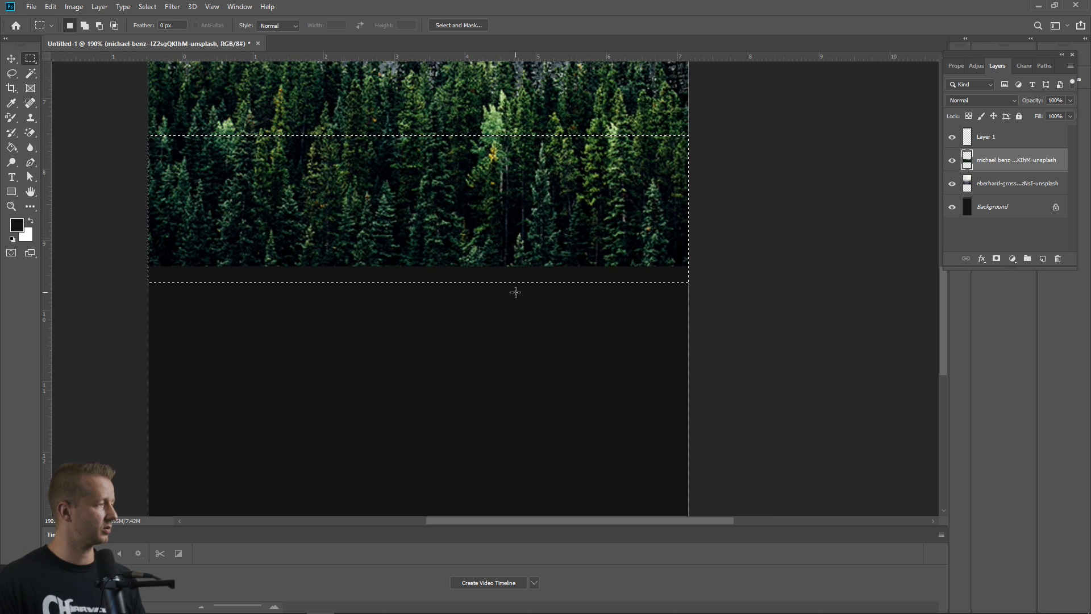
{"action": "scroll", "coordinate": [516, 292], "scroll_direction": "down", "scroll_amount": 6}
{"action": "scroll", "coordinate": [515, 292], "scroll_direction": "down", "scroll_amount": 2}
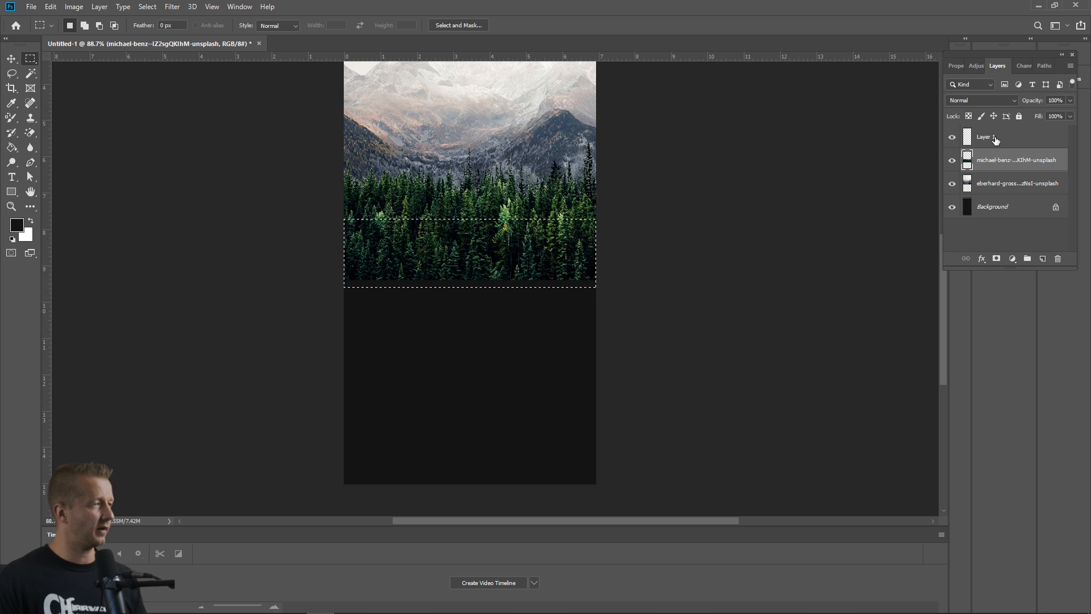
Step: Fade the bottom of the treeline with an upward near-black-to-transparent linear gradient on the new empty layer, and clear the selection
{"action": "left_click", "coordinate": [991, 138]}
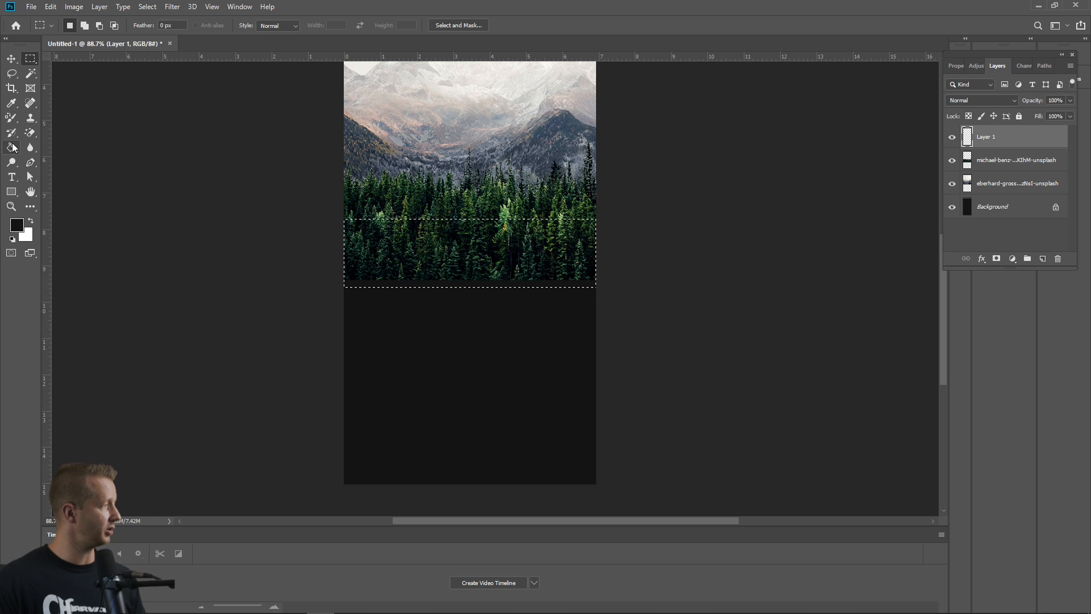
{"action": "left_click", "coordinate": [17, 150]}
{"action": "left_click", "coordinate": [59, 147]}
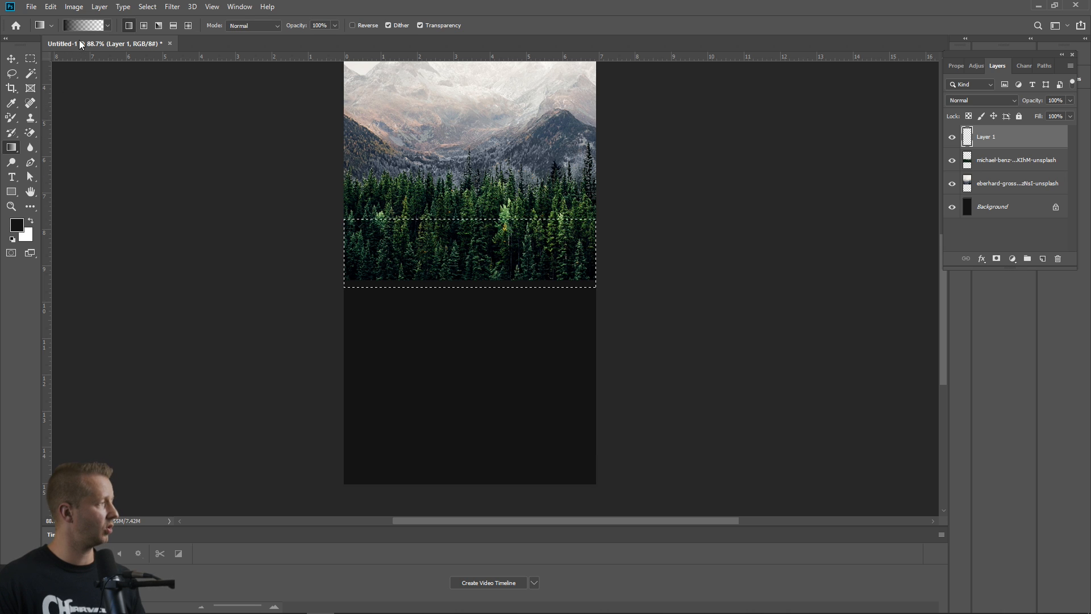
{"action": "left_click", "coordinate": [107, 25]}
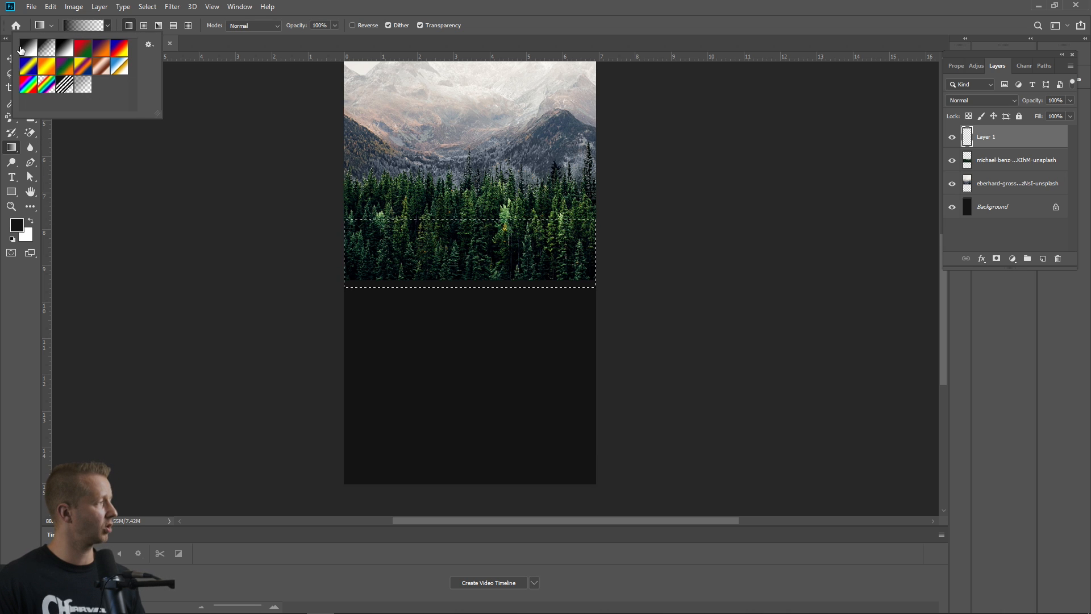
{"action": "left_click", "coordinate": [108, 26]}
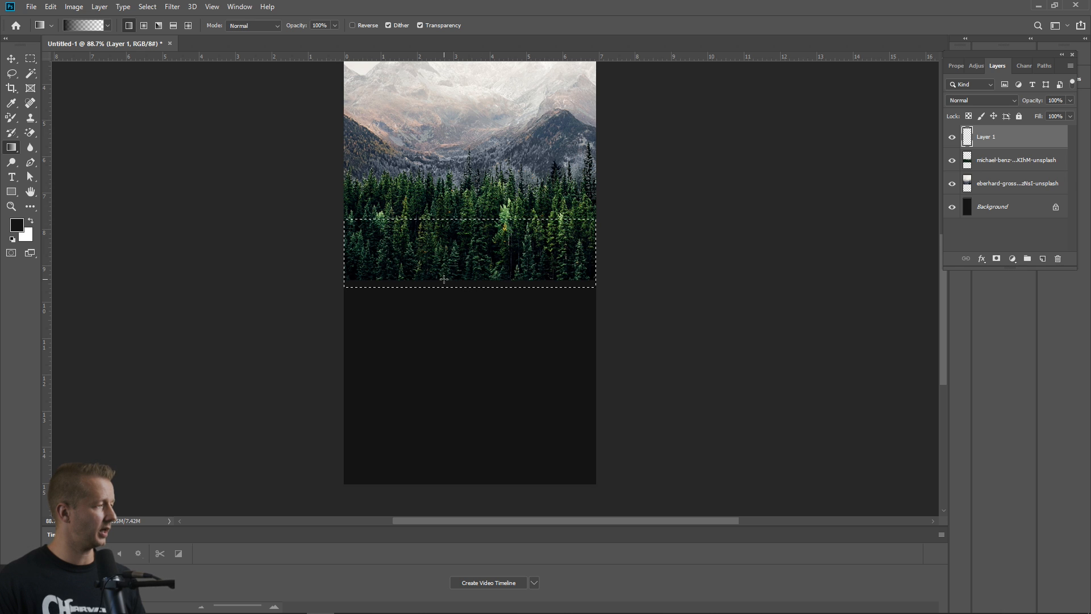
{"action": "left_click_drag", "start_coordinate": [442, 241], "coordinate": [442, 240]}
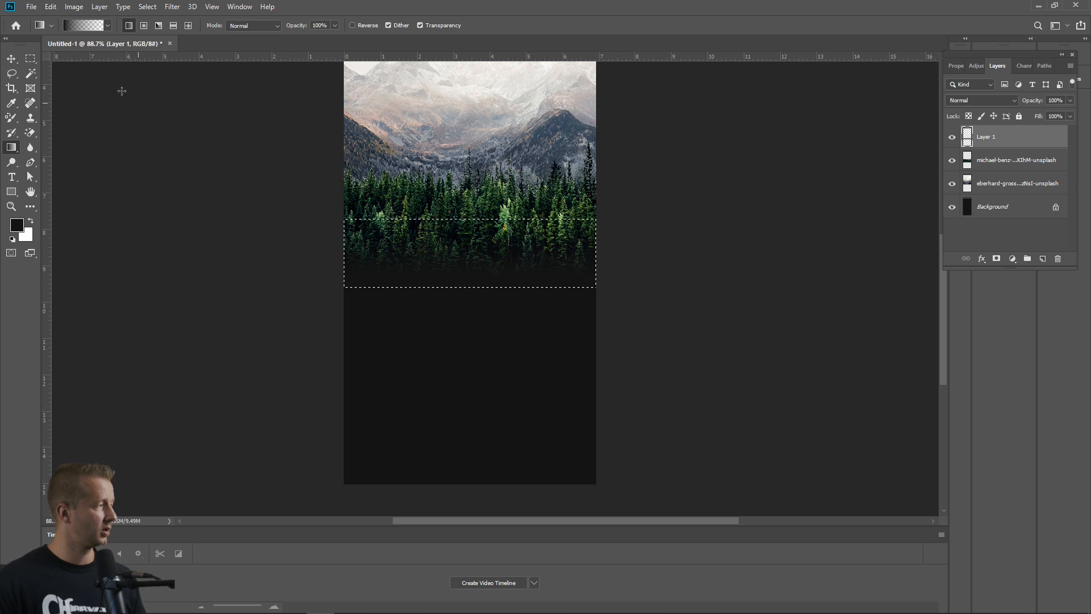
{"action": "key", "text": "ctrl+d"}
{"action": "key", "text": "m"}
Step: Merge the gradient layer with the treeline layer
{"action": "scroll", "coordinate": [480, 292], "scroll_direction": "up", "scroll_amount": 5}
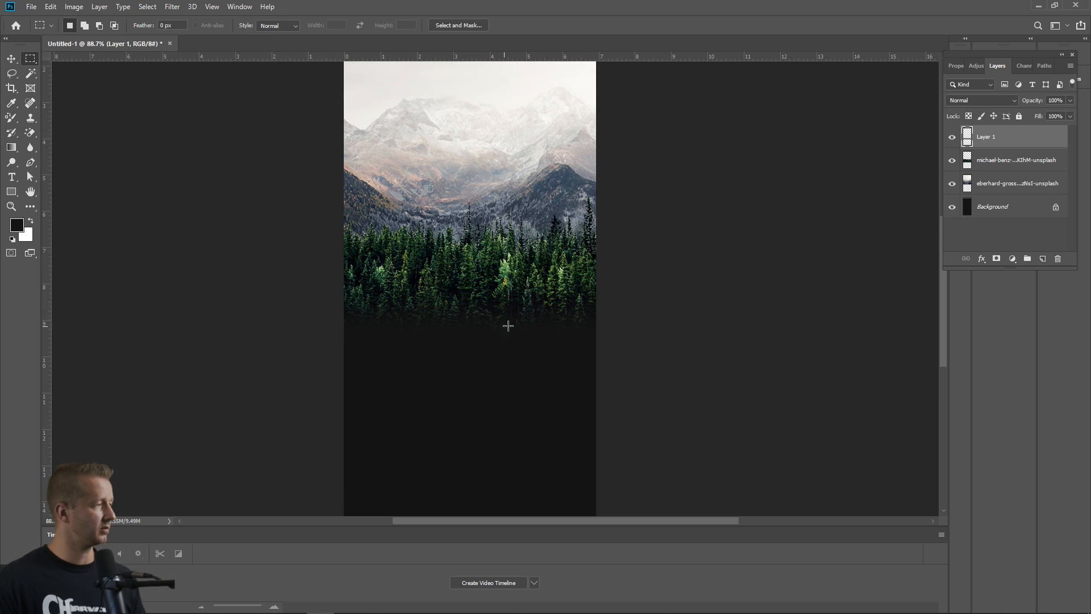
{"action": "key", "text": "ctrl+0"}
{"action": "scroll", "coordinate": [519, 293], "scroll_direction": "down", "scroll_amount": 3}
{"action": "scroll", "coordinate": [535, 300], "scroll_direction": "up", "scroll_amount": 3}
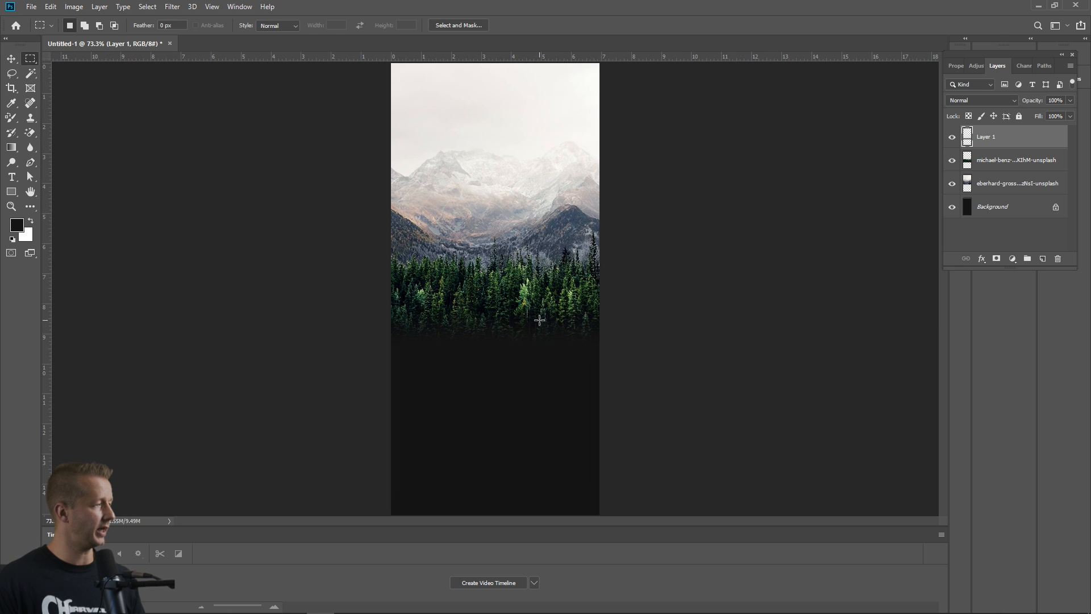
{"action": "scroll", "coordinate": [540, 320], "scroll_direction": "down", "scroll_amount": 1}
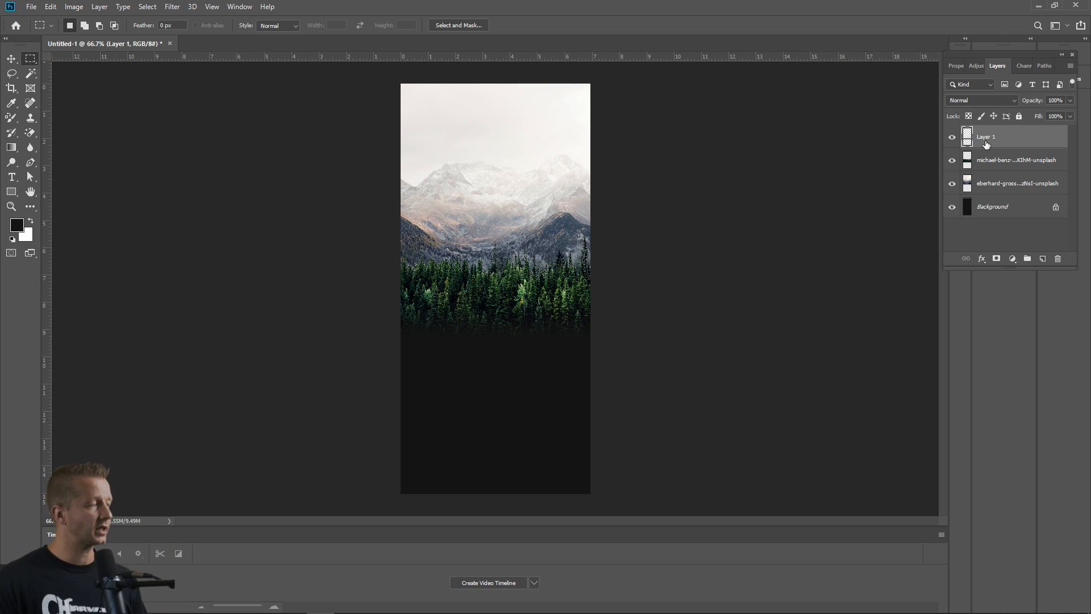
{"action": "left_click", "coordinate": [1006, 166], "text": "shift"}
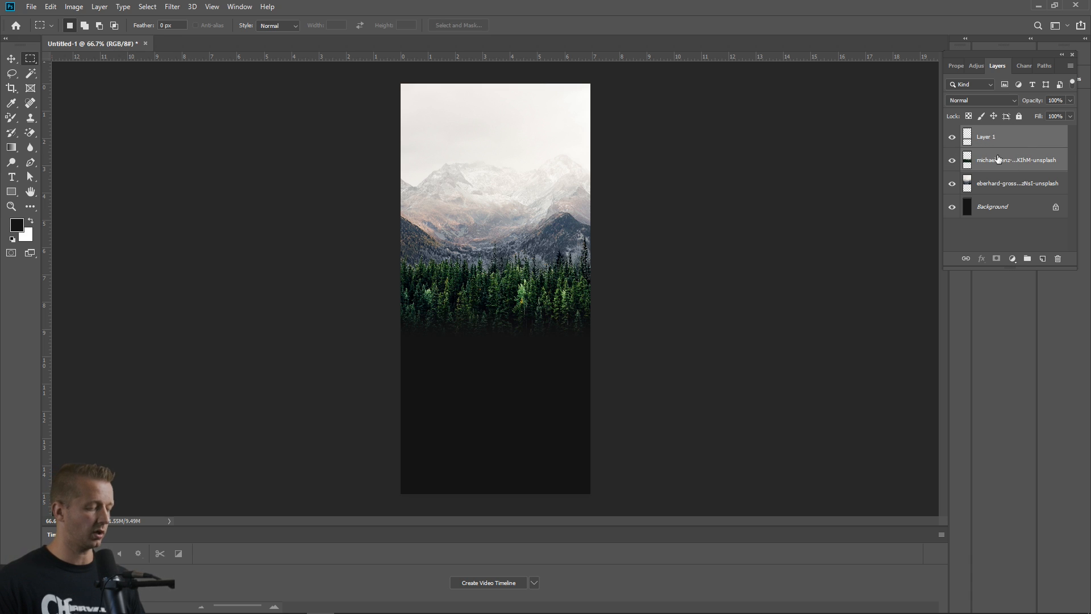
{"action": "key", "text": "ctrl+e"}
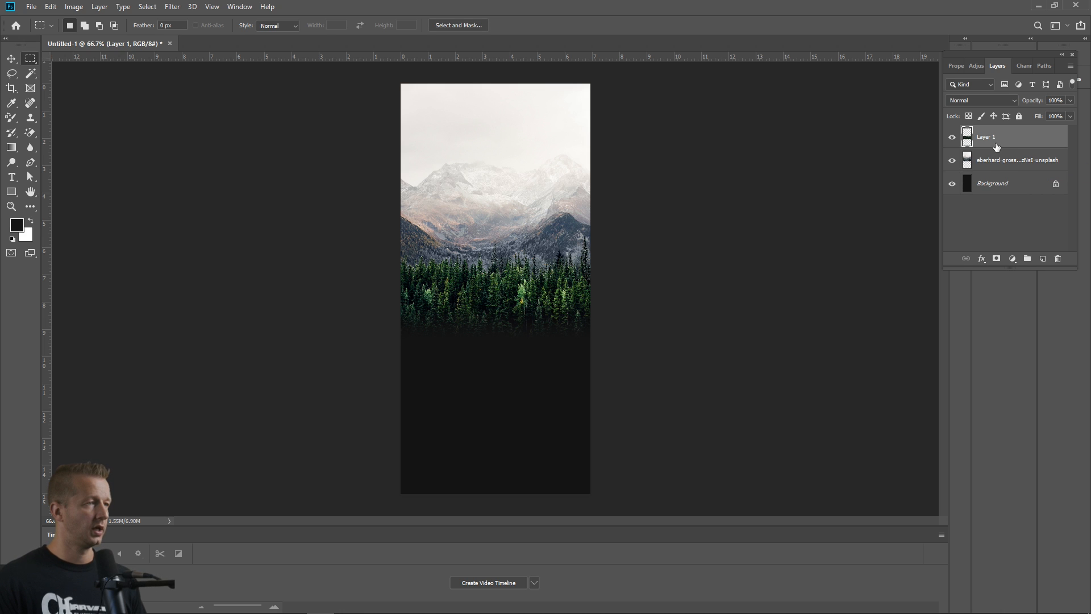
Step: Check what the merged treeline layer and the mountain layer each contain by toggling their visibility
{"action": "left_click", "coordinate": [993, 156]}
{"action": "left_click", "coordinate": [953, 145]}
{"action": "left_click", "coordinate": [953, 144]}
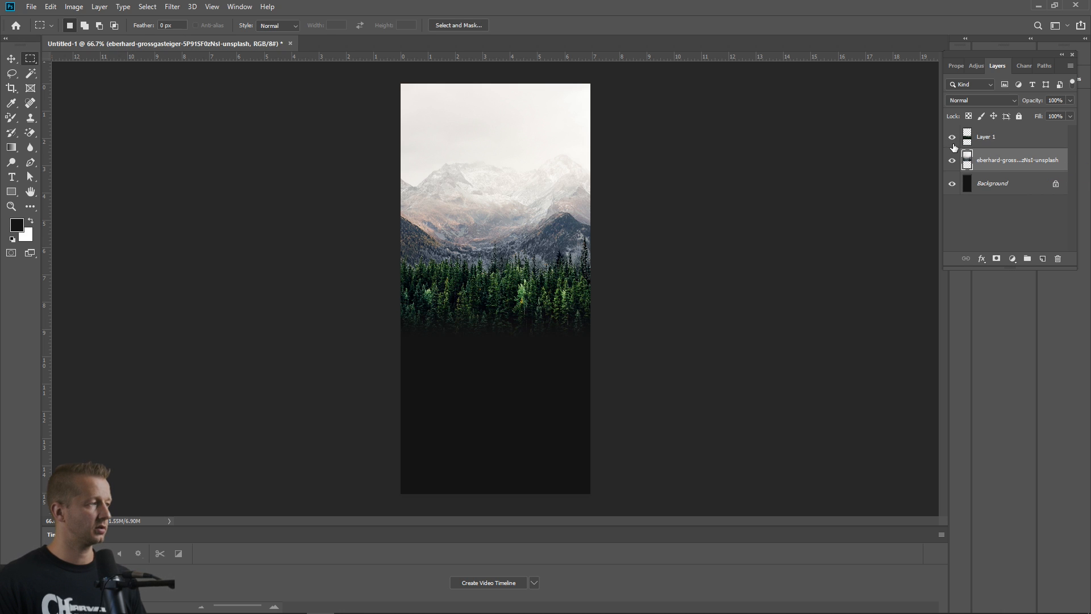
{"action": "left_click", "coordinate": [953, 162]}
{"action": "left_click", "coordinate": [953, 162]}
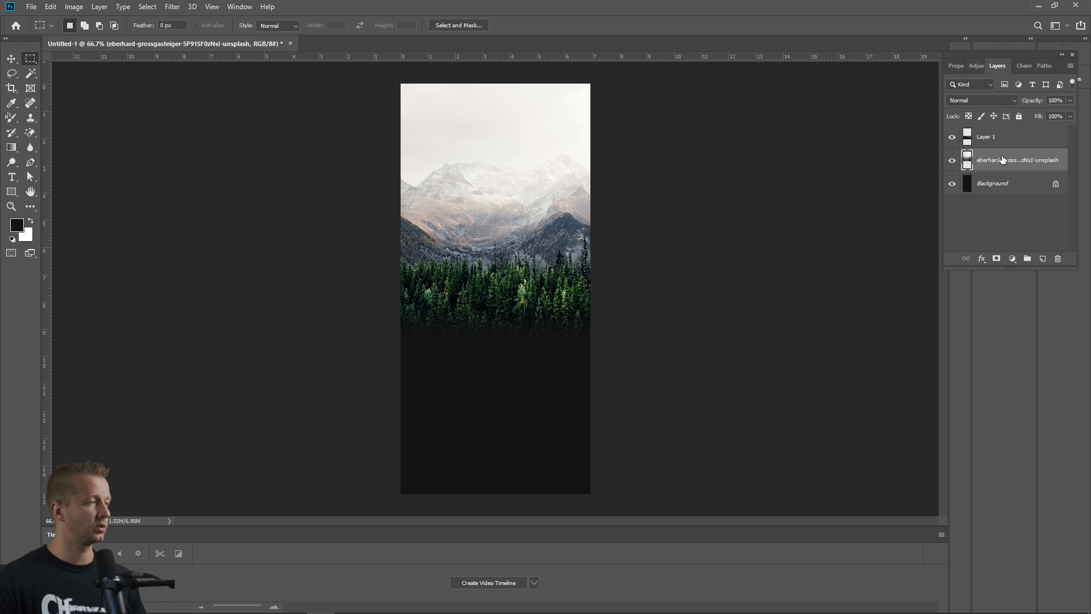
Step: Quick-export the merged treeline layer and the mountain layer as separate PNG files into the figtut folder
{"action": "left_click", "coordinate": [993, 139]}
{"action": "left_click", "coordinate": [998, 161]}
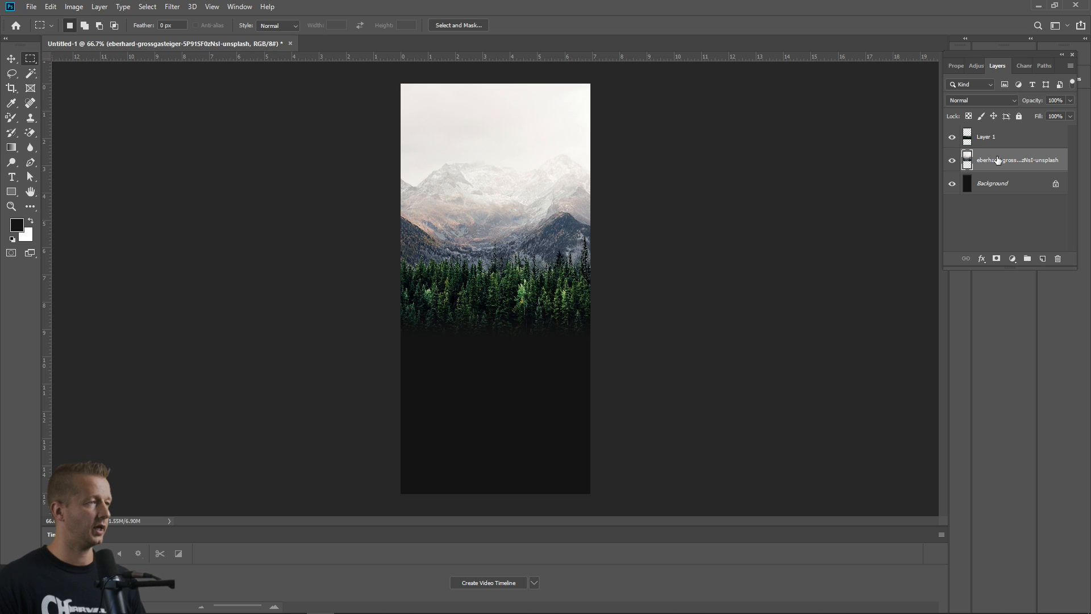
{"action": "left_click", "coordinate": [998, 139], "text": "shift"}
{"action": "right_click", "coordinate": [999, 142]}
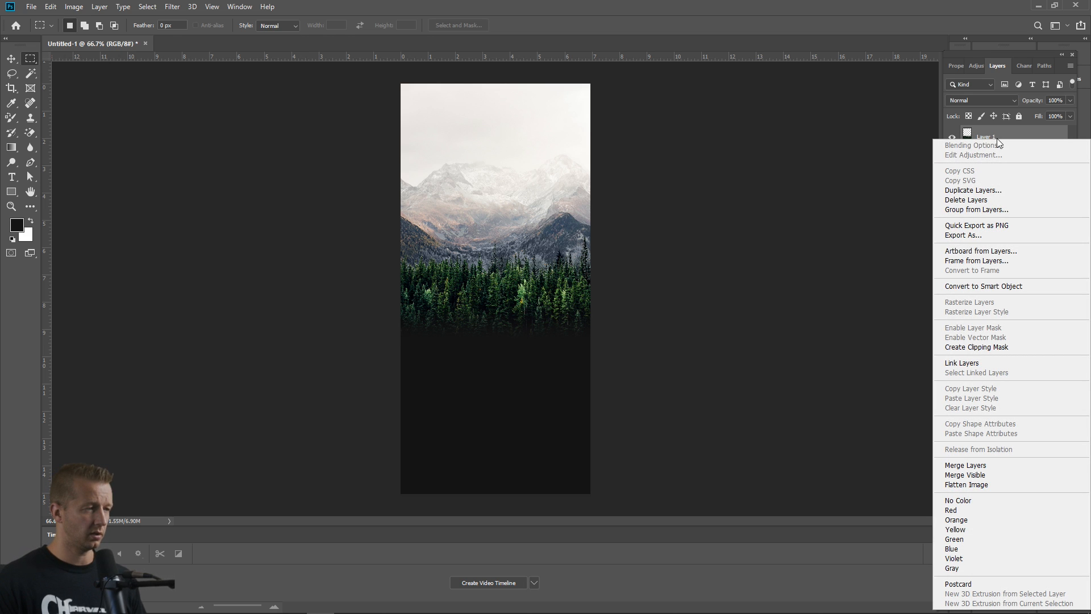
{"action": "left_click", "coordinate": [992, 225]}
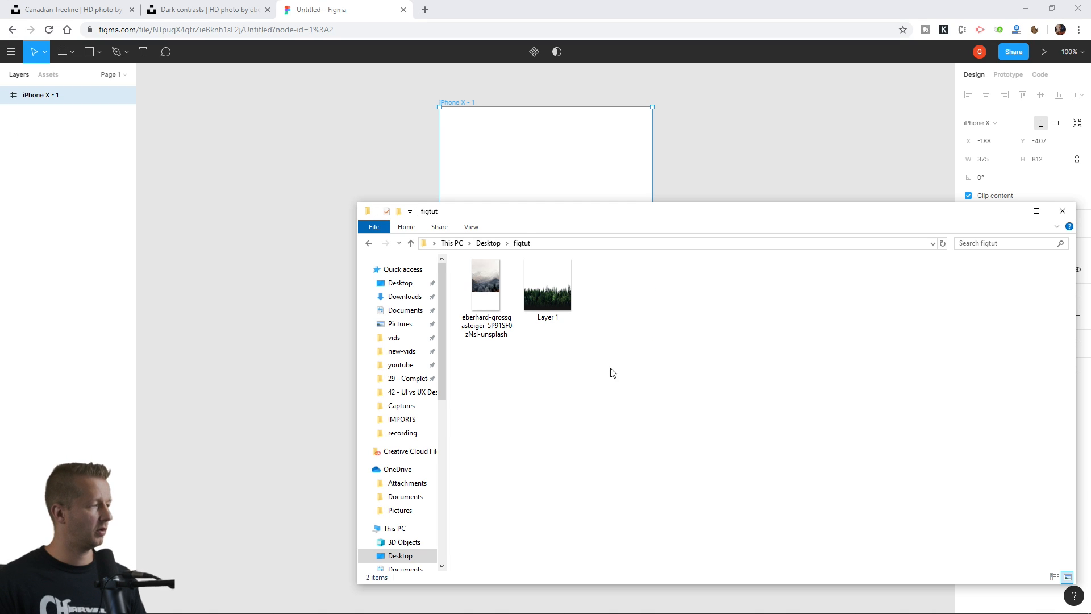
Step: Switch to Figma and move the figtut folder window aside to uncover the iPhone X frame
{"action": "left_click_drag", "start_coordinate": [610, 368], "coordinate": [476, 295]}
{"action": "left_click", "coordinate": [575, 402]}
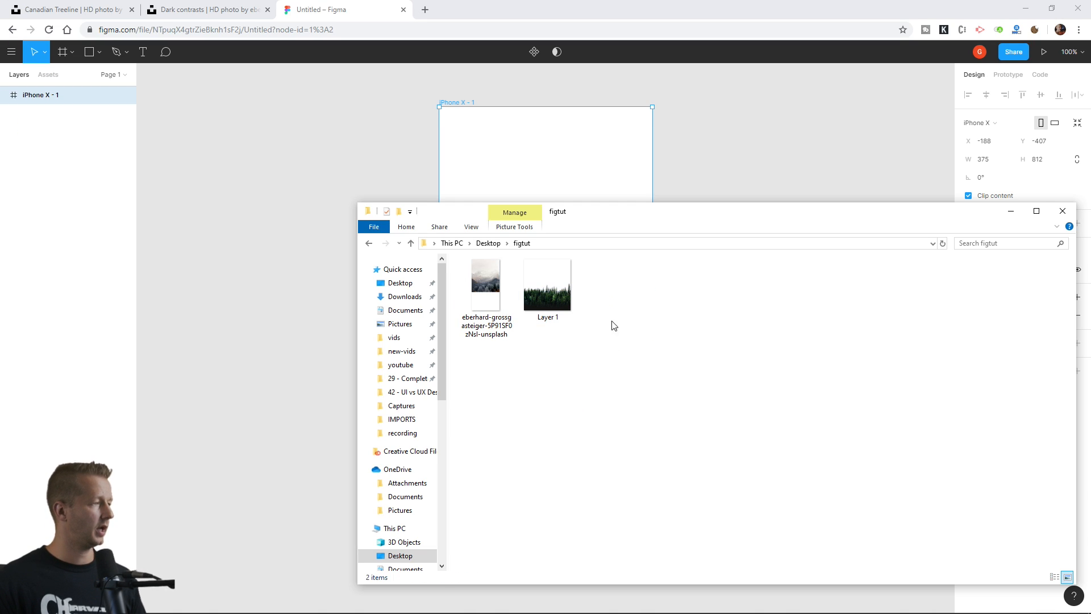
{"action": "left_click_drag", "start_coordinate": [611, 216], "coordinate": [850, 272]}
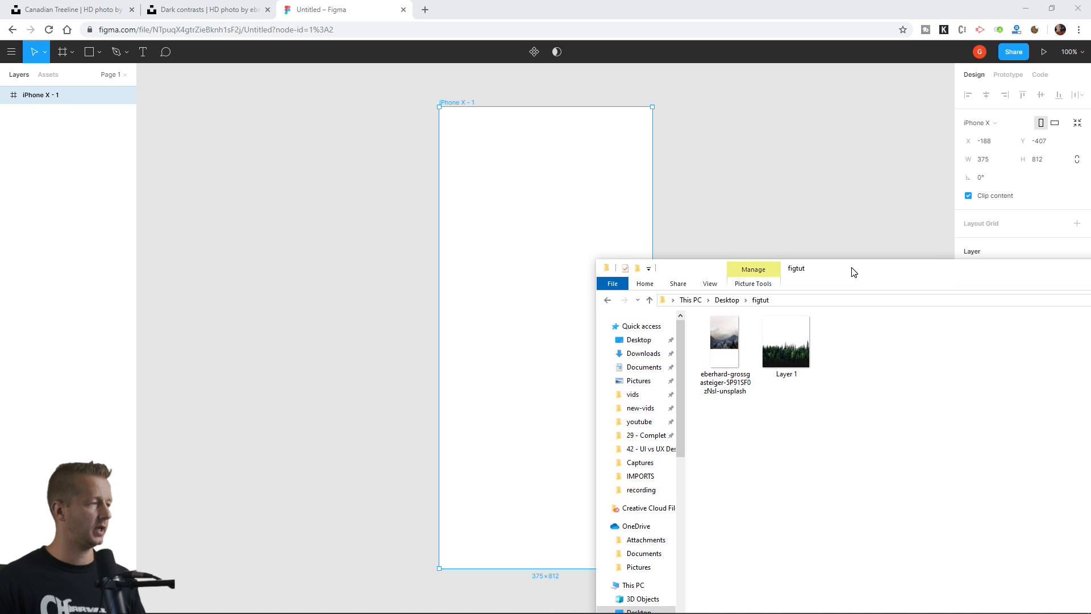
Step: Place the mountain PNG from the figtut folder in the iPhone X frame at about X -72, Y -7, covering the frame's width
{"action": "left_click", "coordinate": [721, 347]}
{"action": "left_click_drag", "start_coordinate": [722, 346], "coordinate": [548, 313]}
{"action": "left_click_drag", "start_coordinate": [560, 224], "coordinate": [571, 378]}
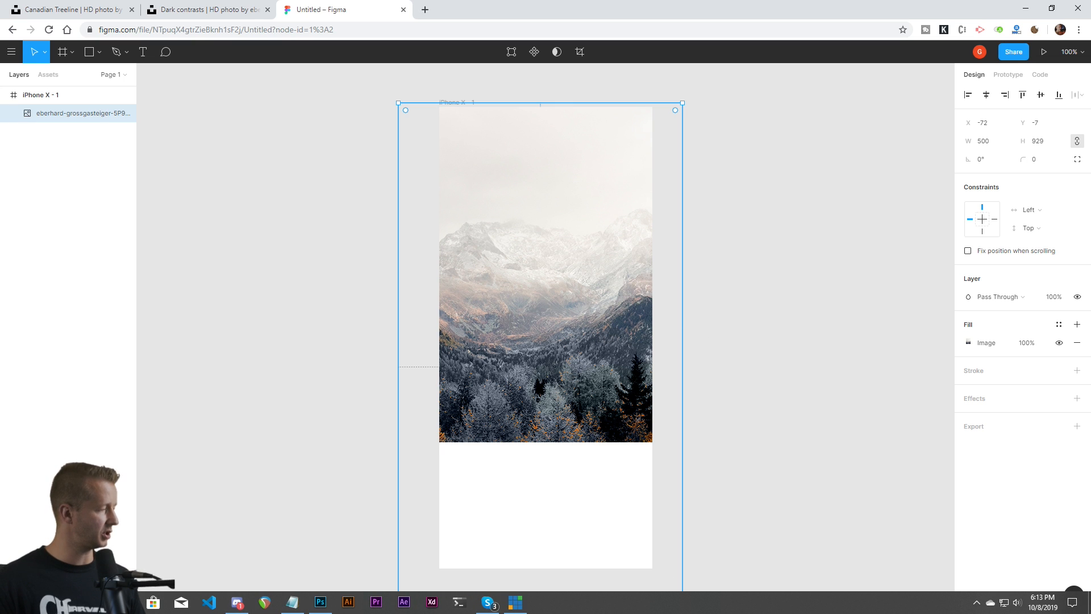
Step: Place the Layer 1 treeline PNG in the iPhone X frame at about X -95, Y 116, covering the mountain photo's lower part
{"action": "left_click", "coordinate": [150, 601]}
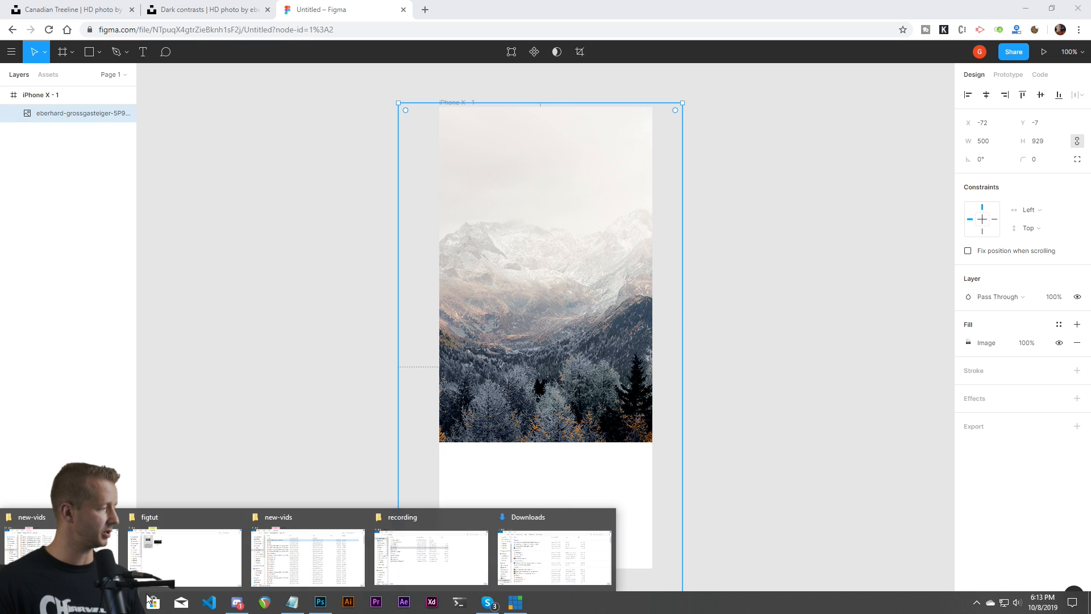
{"action": "left_click", "coordinate": [544, 549]}
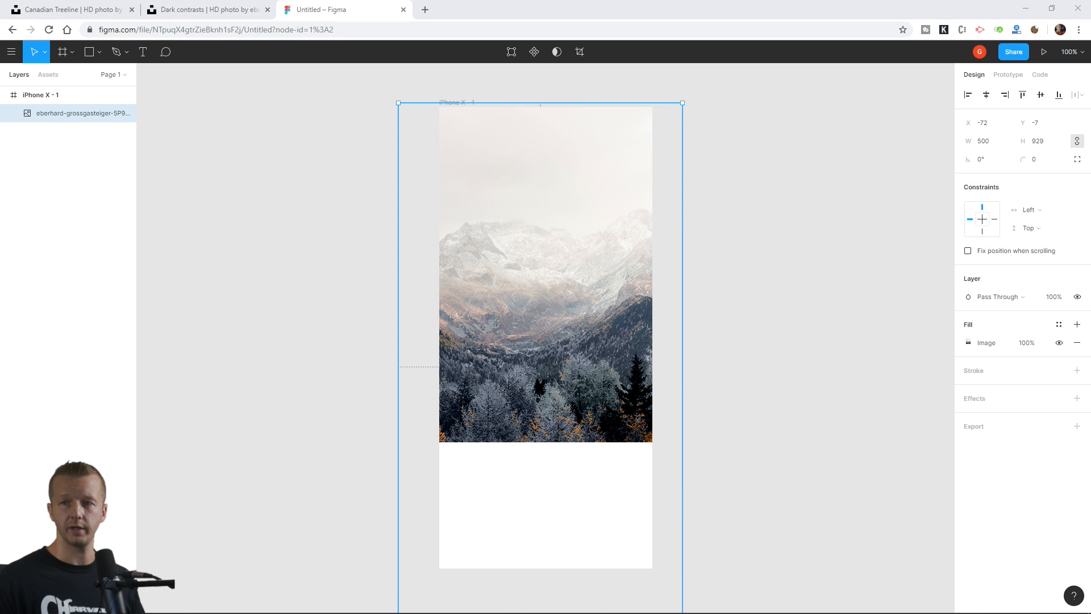
{"action": "left_click_drag", "start_coordinate": [786, 344], "coordinate": [489, 363]}
{"action": "left_click_drag", "start_coordinate": [539, 471], "coordinate": [569, 421]}
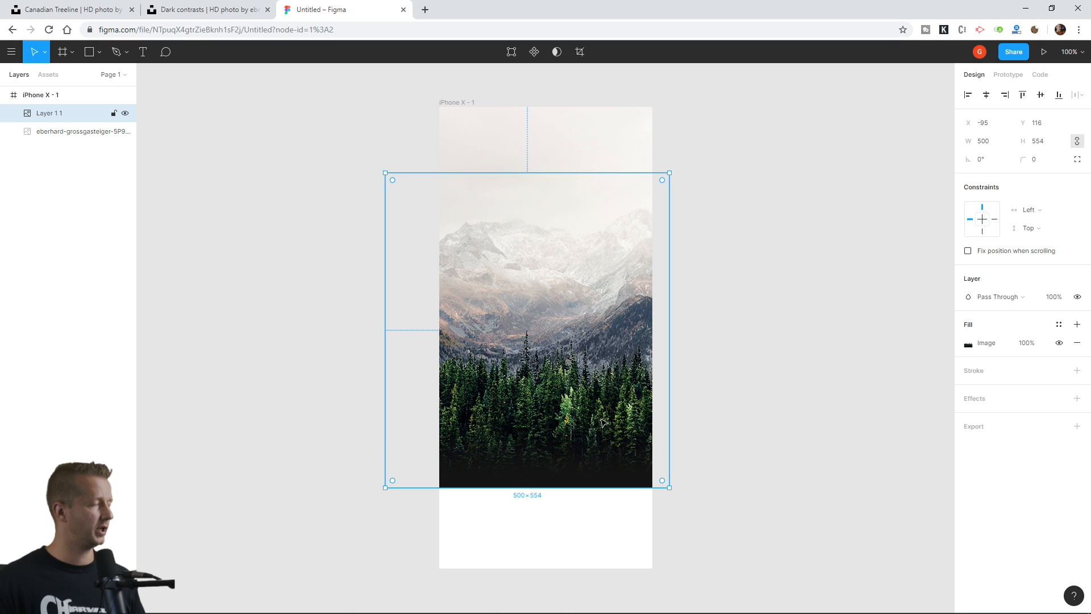
Step: Set the iPhone X frame's background to the dark color sampled from the bottom edge of the treeline image
{"action": "left_click", "coordinate": [454, 104]}
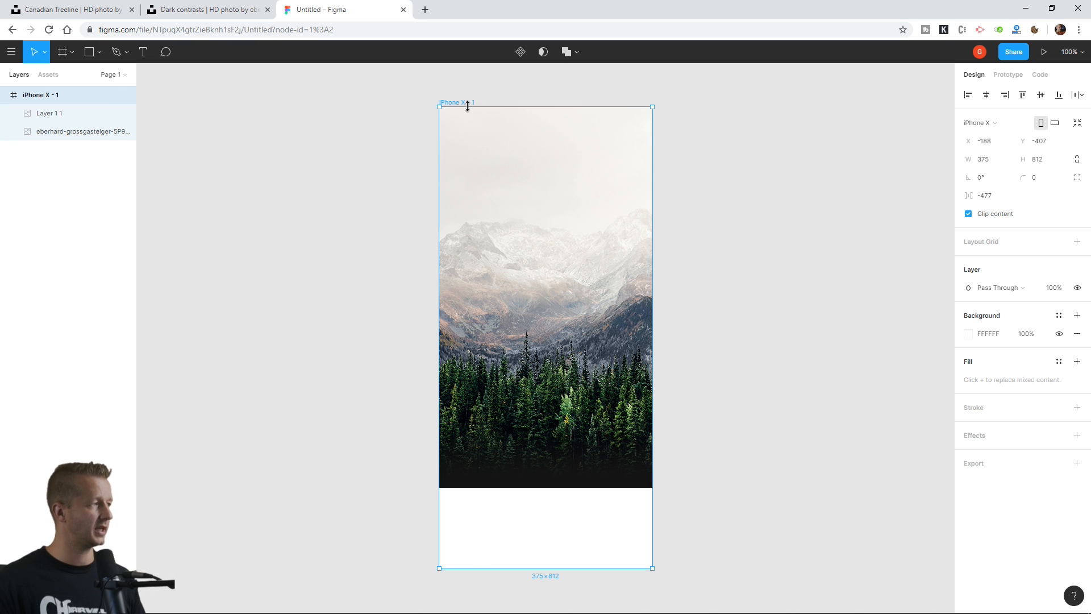
{"action": "left_click", "coordinate": [968, 335]}
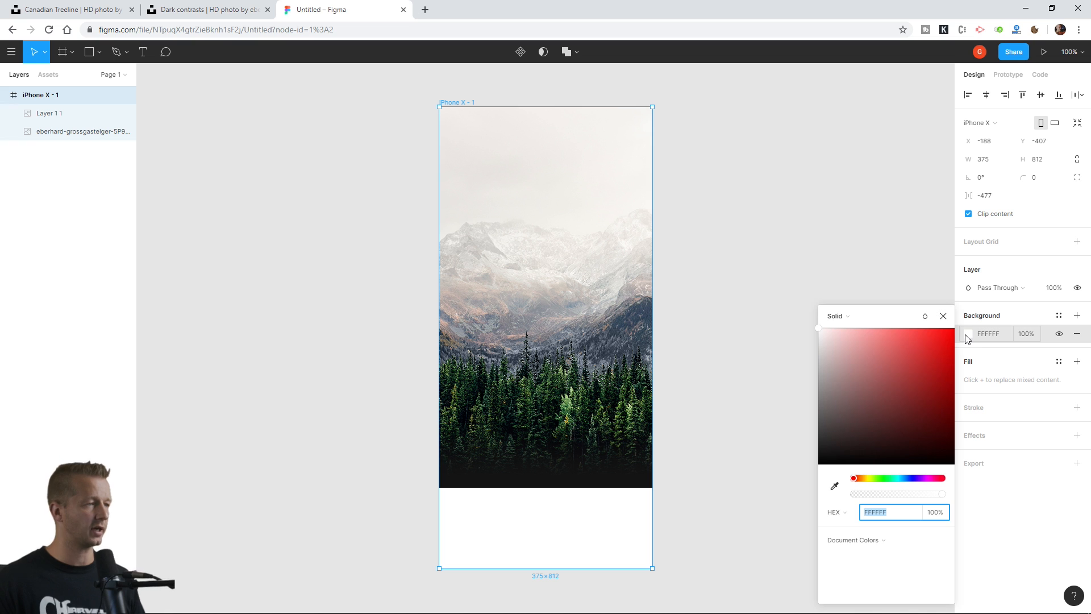
{"action": "left_click", "coordinate": [834, 486]}
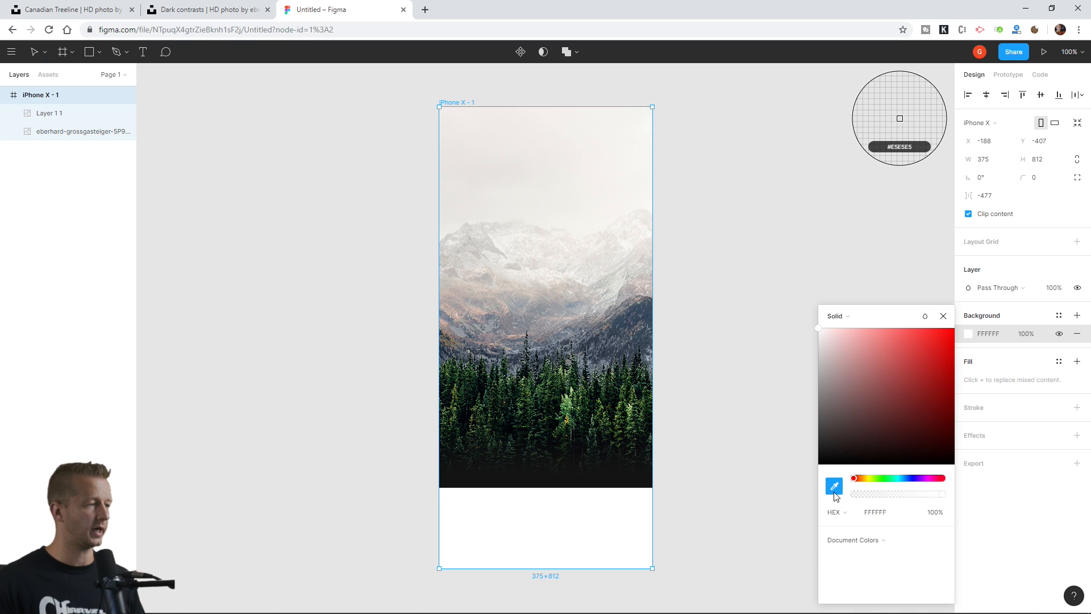
{"action": "left_click", "coordinate": [648, 487]}
{"action": "left_click", "coordinate": [725, 322]}
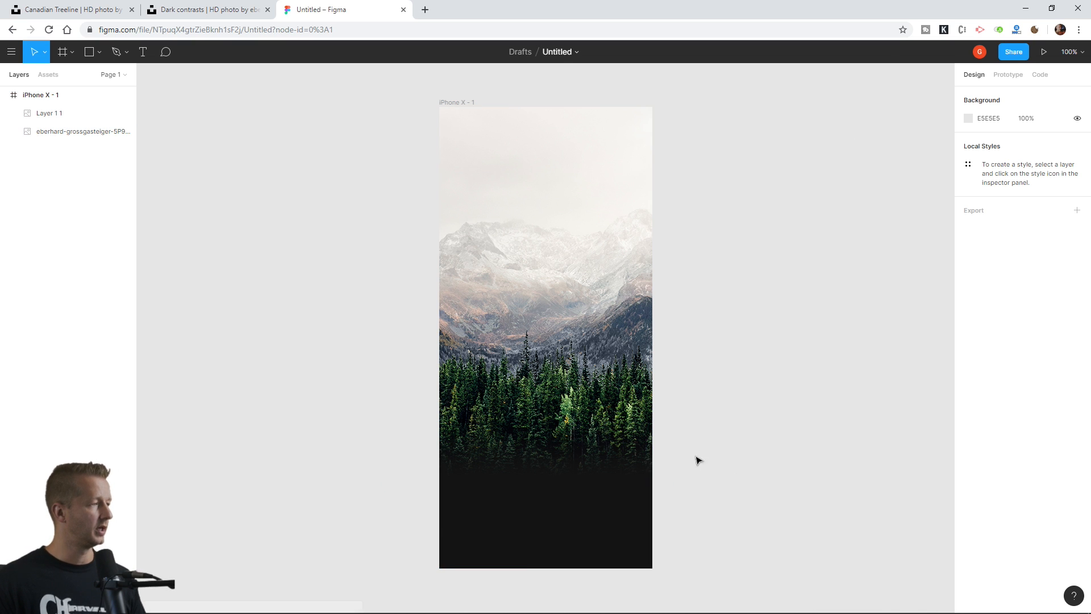
{"action": "left_click", "coordinate": [604, 428]}
{"action": "left_click", "coordinate": [597, 535]}
{"action": "left_click", "coordinate": [723, 378]}
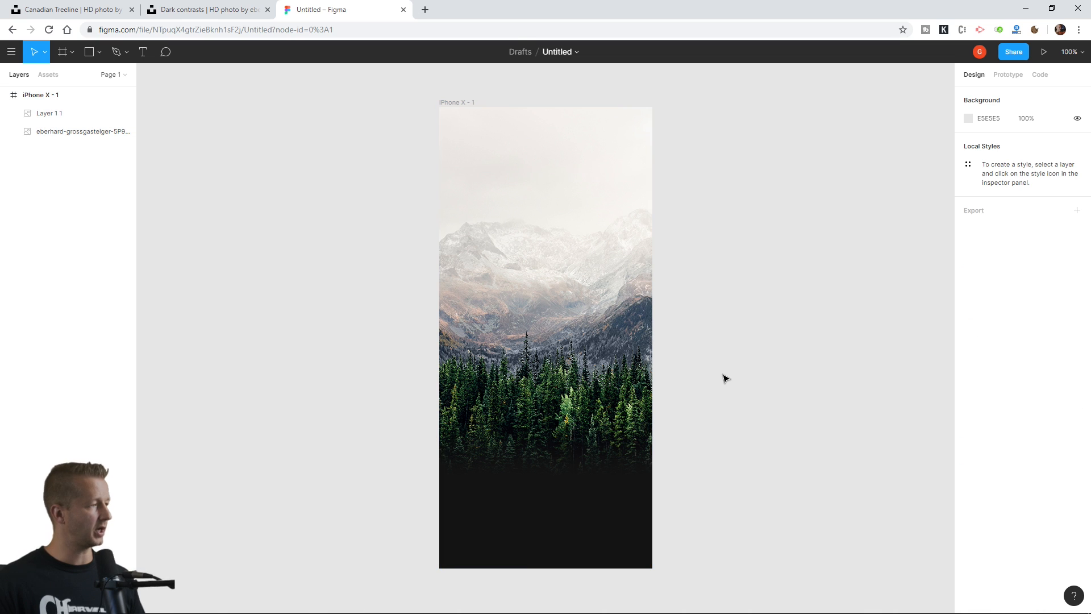
{"action": "left_click", "coordinate": [602, 421]}
{"action": "left_click", "coordinate": [733, 398]}
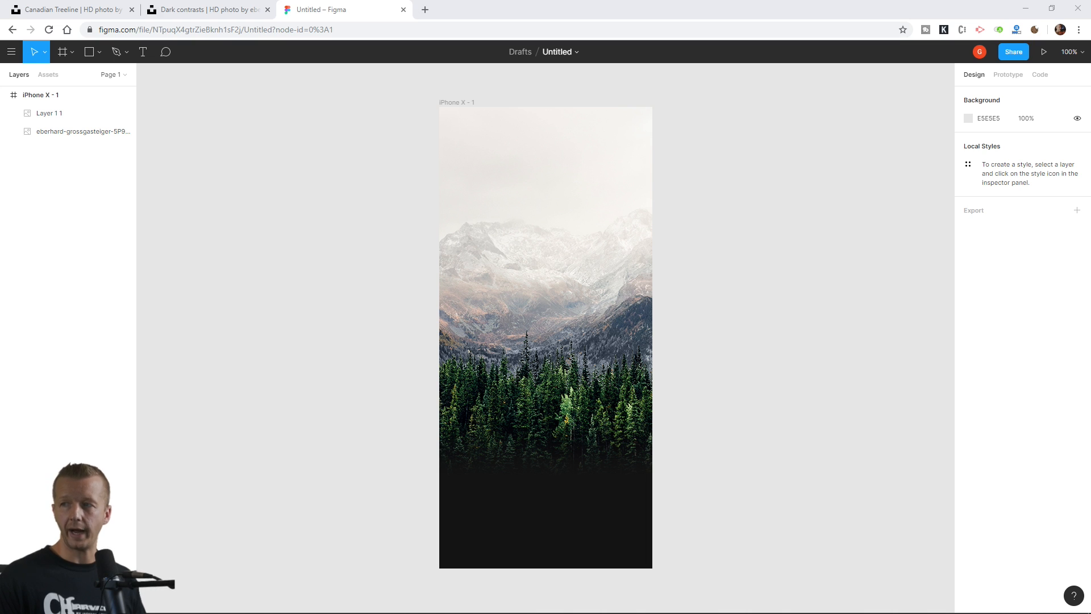
{"action": "left_click", "coordinate": [568, 195]}
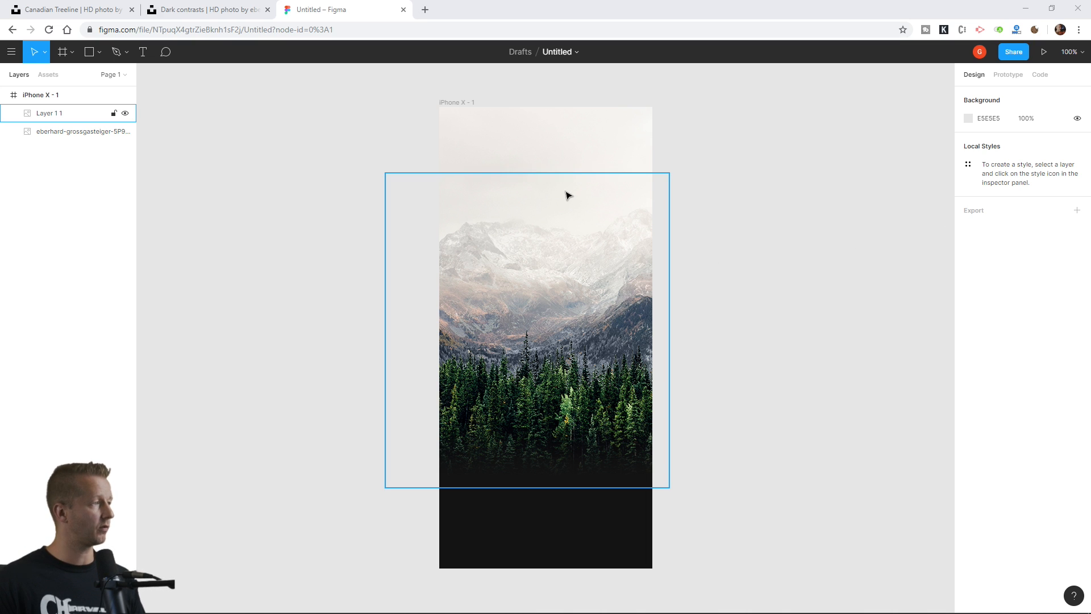
{"action": "left_click", "coordinate": [287, 149]}
Step: Add a text box about 145 × 20 reading "NatureComp" near the upper-left corner of the iPhone X frame
{"action": "left_click", "coordinate": [143, 52]}
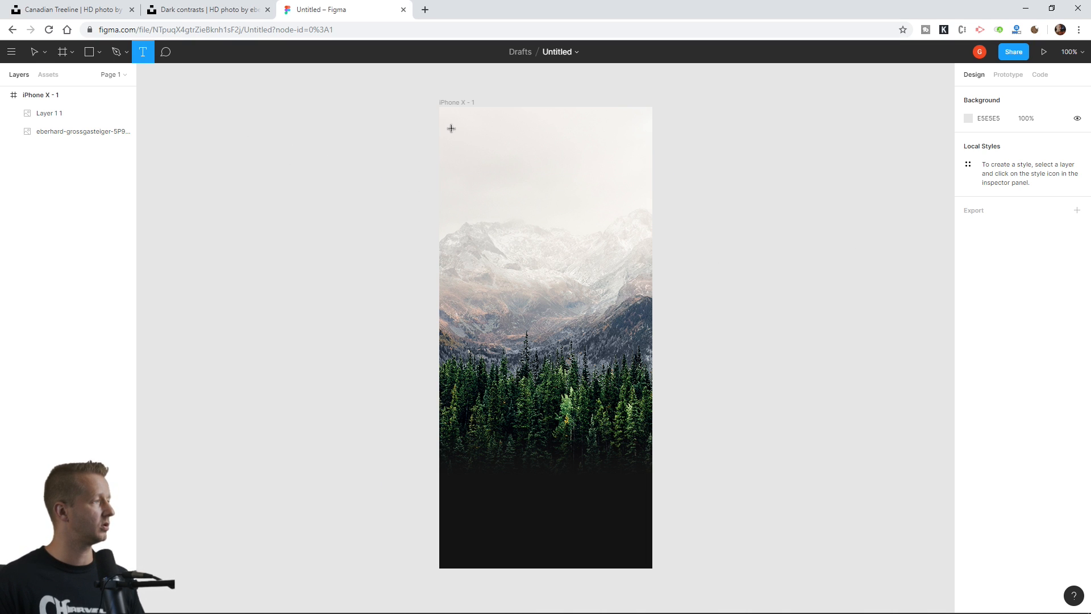
{"action": "left_click_drag", "start_coordinate": [454, 124], "coordinate": [537, 135]}
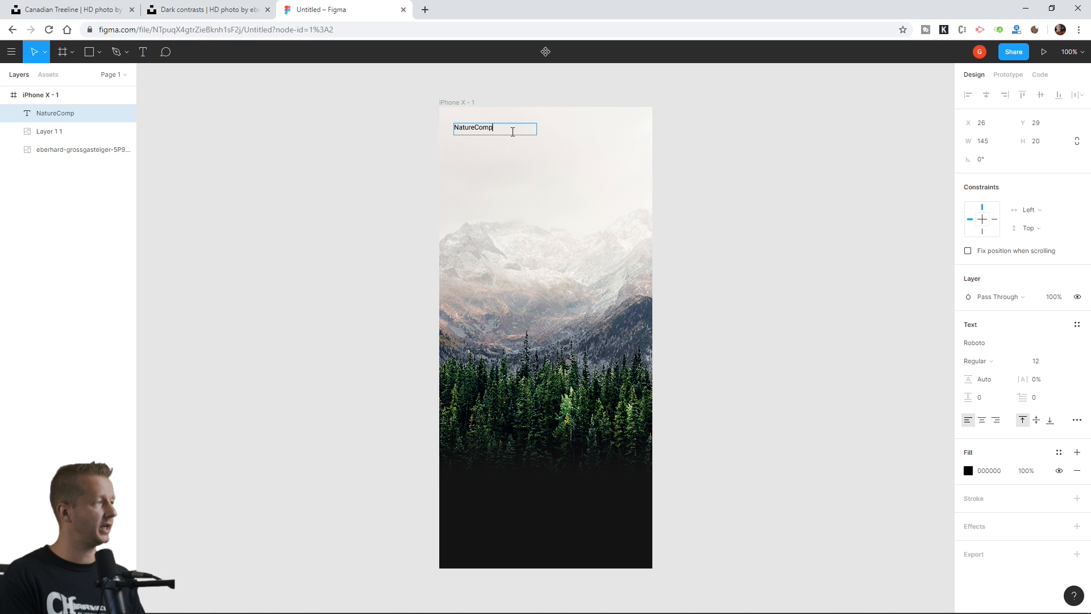
{"action": "key", "text": "Escape"}
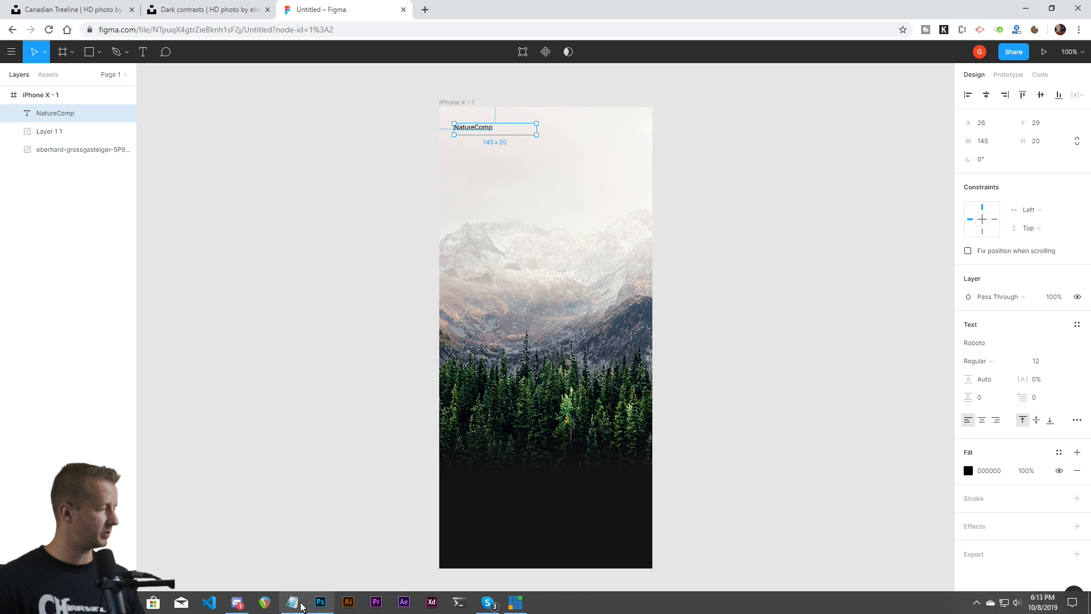
Step: Set the NatureComp text's font to Nobile in the Medium weight
{"action": "left_click", "coordinate": [292, 603]}
{"action": "left_click", "coordinate": [793, 14]}
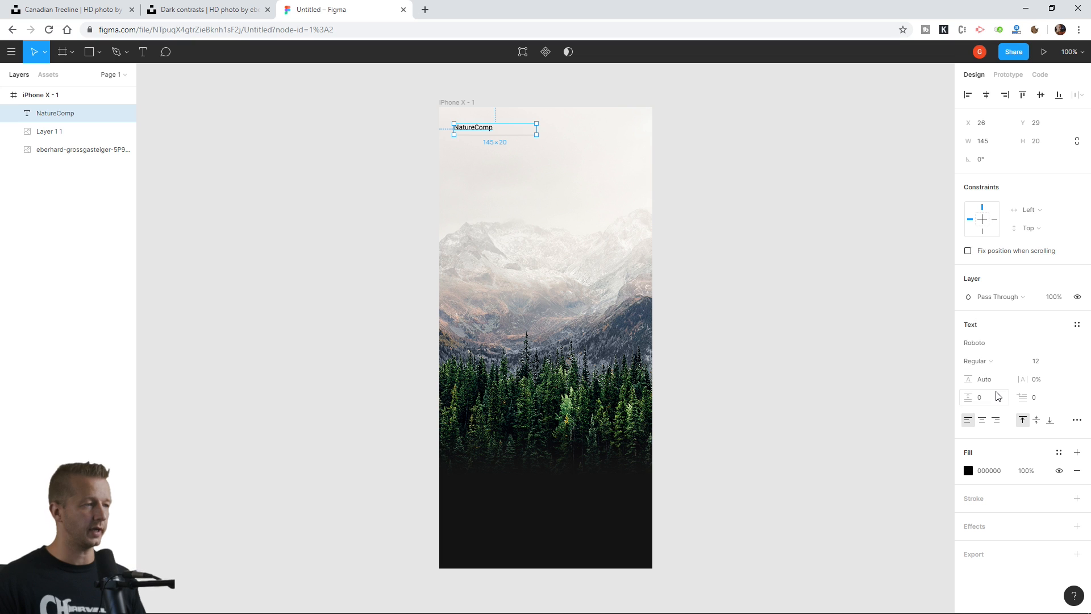
{"action": "left_click", "coordinate": [1001, 344]}
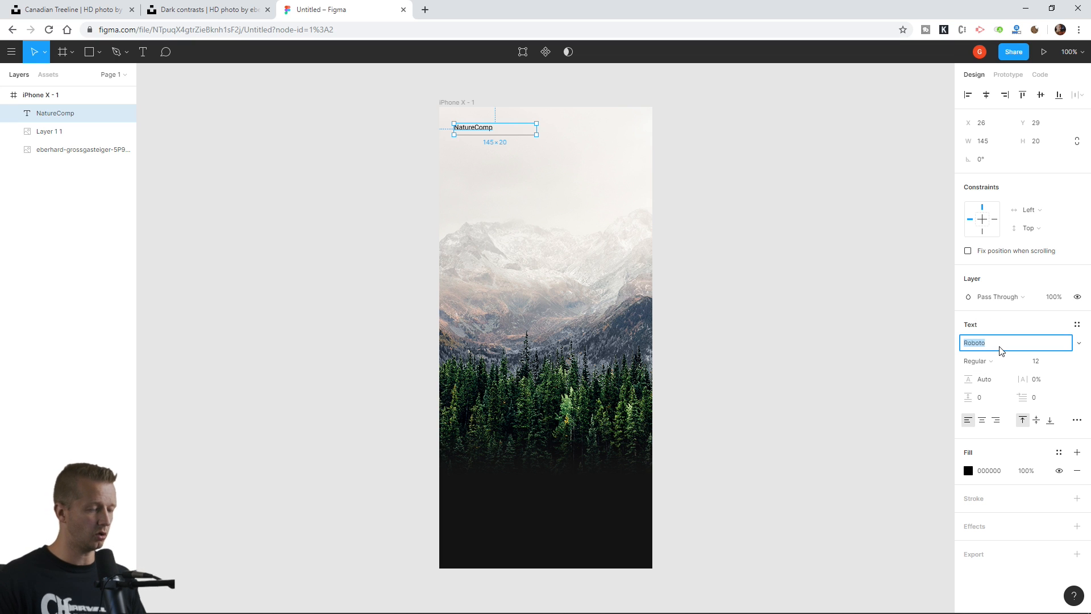
{"action": "type", "text": "Nobile"}
{"action": "key", "text": "Return"}
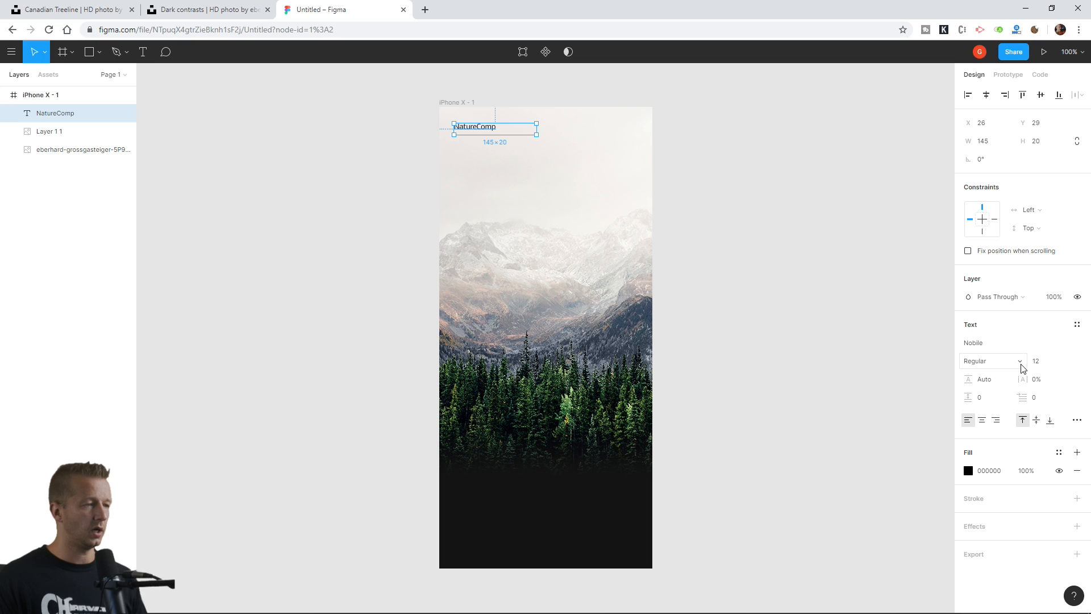
{"action": "left_click", "coordinate": [1017, 364]}
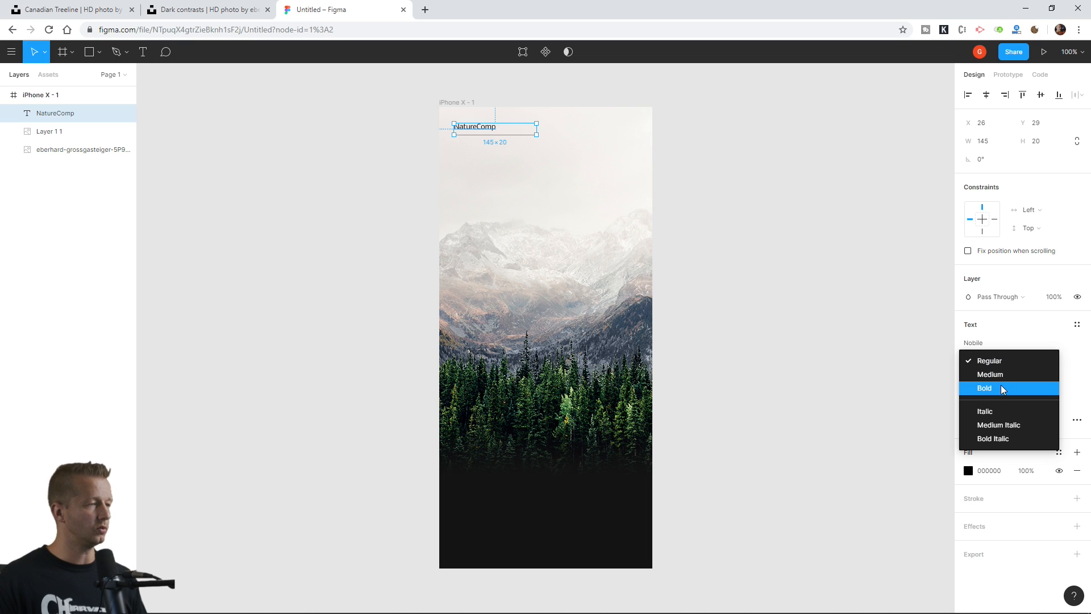
{"action": "left_click", "coordinate": [1000, 375]}
Step: Increase the NatureComp text's font size to 16
{"action": "left_click", "coordinate": [1043, 364]}
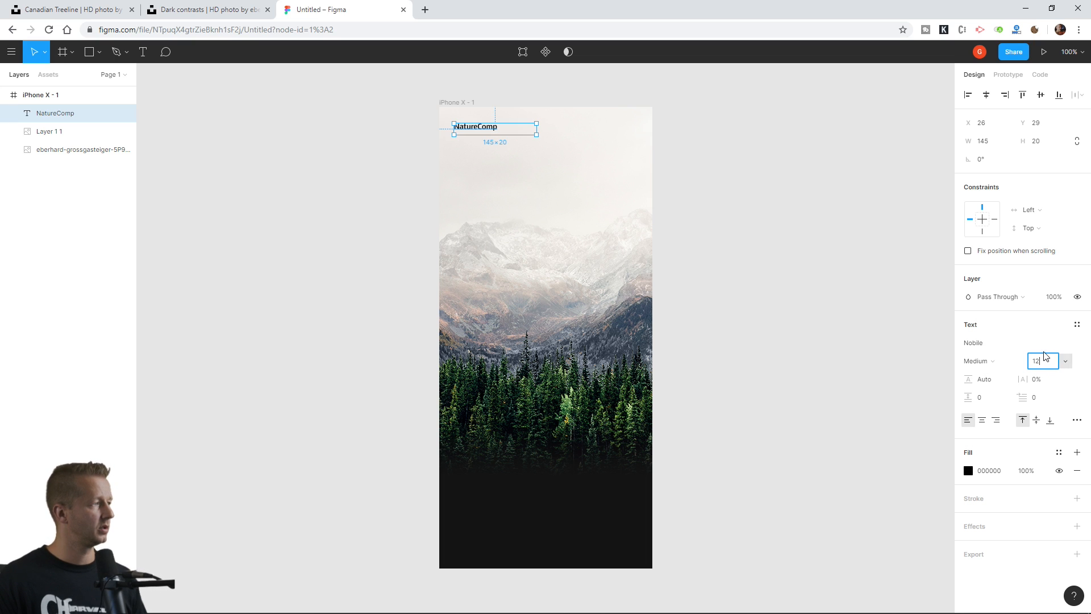
{"action": "key", "text": "Up"}
{"action": "key", "text": "Up"}
{"action": "key", "text": "Up"}
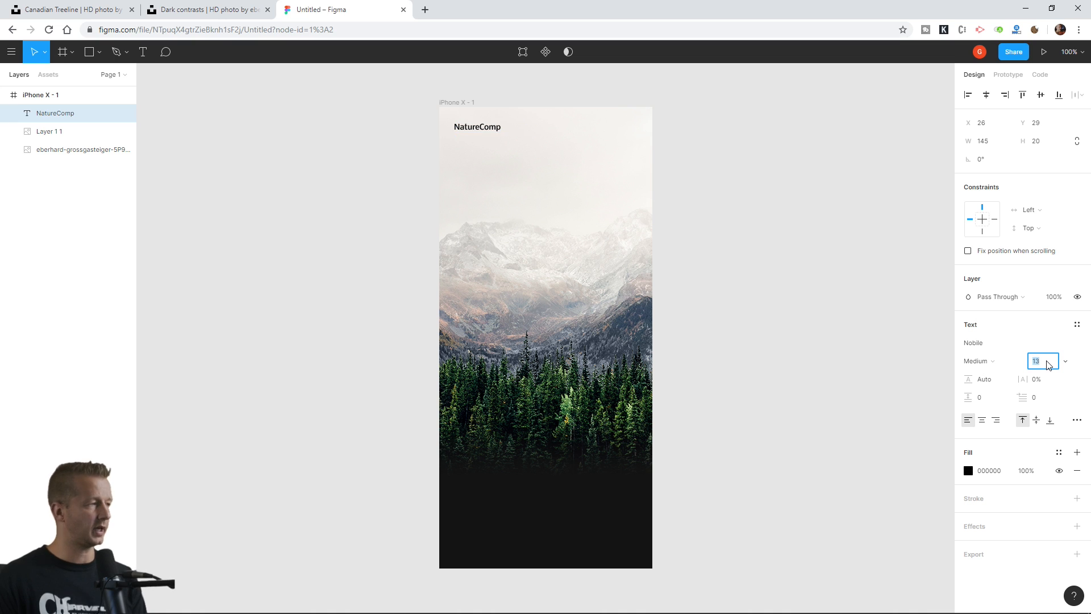
{"action": "key", "text": "Up"}
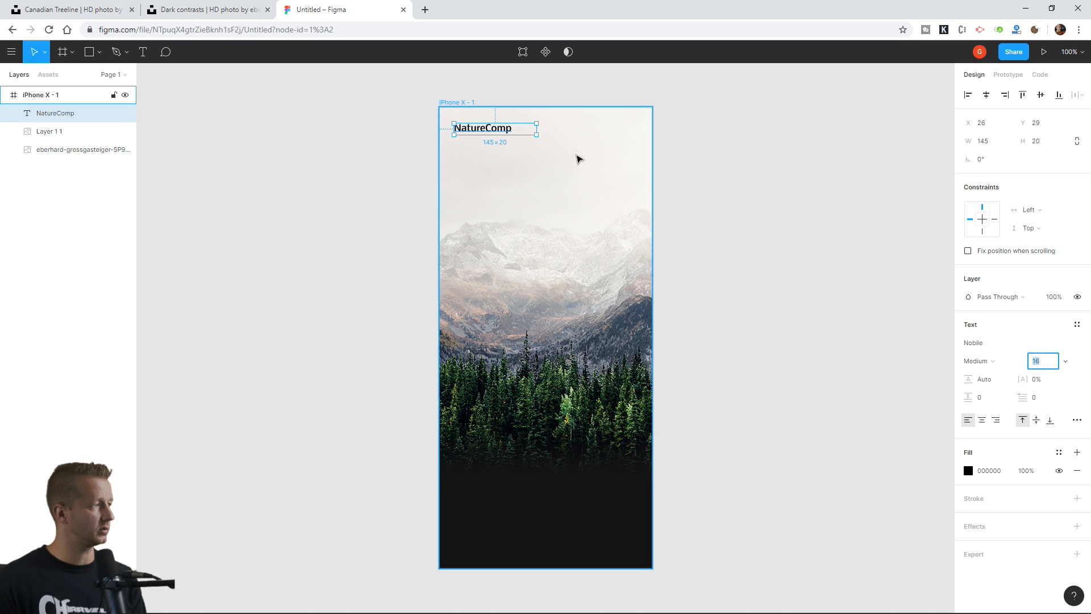
Step: Move the NatureComp text closer to the frame's corner at X 19, Y 18 and narrow its box to 119
{"action": "left_click_drag", "start_coordinate": [490, 133], "coordinate": [486, 126]}
{"action": "left_click", "coordinate": [485, 125]}
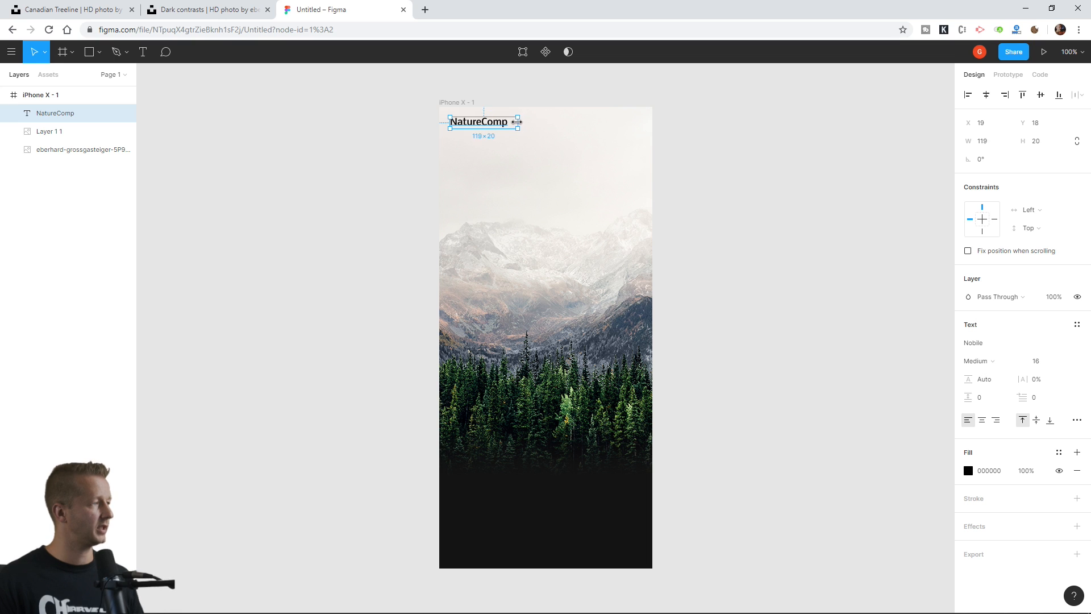
{"action": "left_click", "coordinate": [417, 129]}
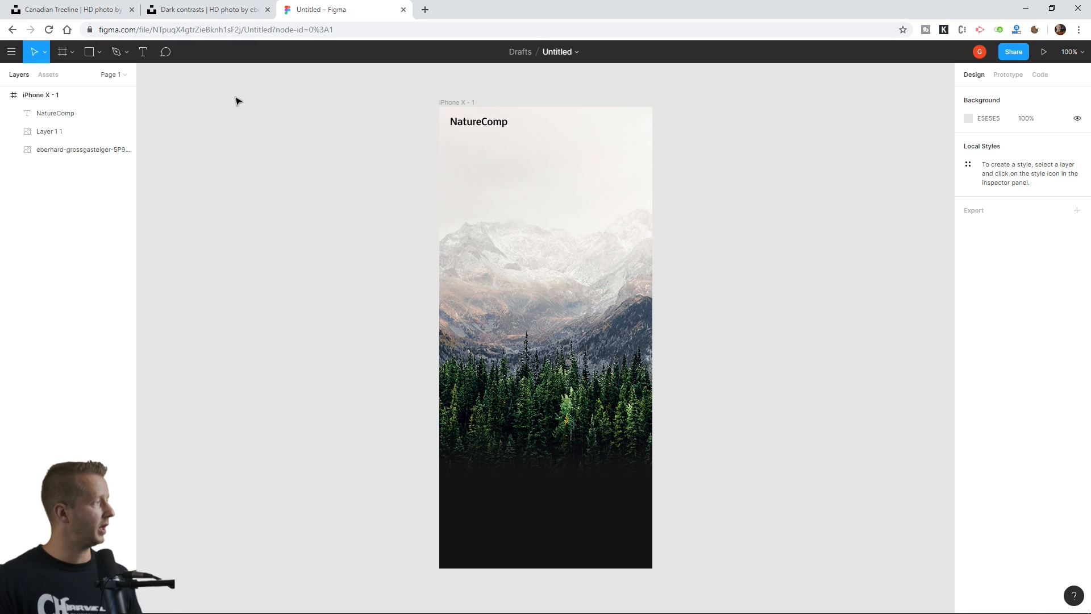
Step: Draw a thin 20 × 2 rectangle near the frame's upper-right corner, level with the NatureComp text, and fill it with black 000000
{"action": "scroll", "coordinate": [616, 172], "scroll_direction": "up", "scroll_amount": 2}
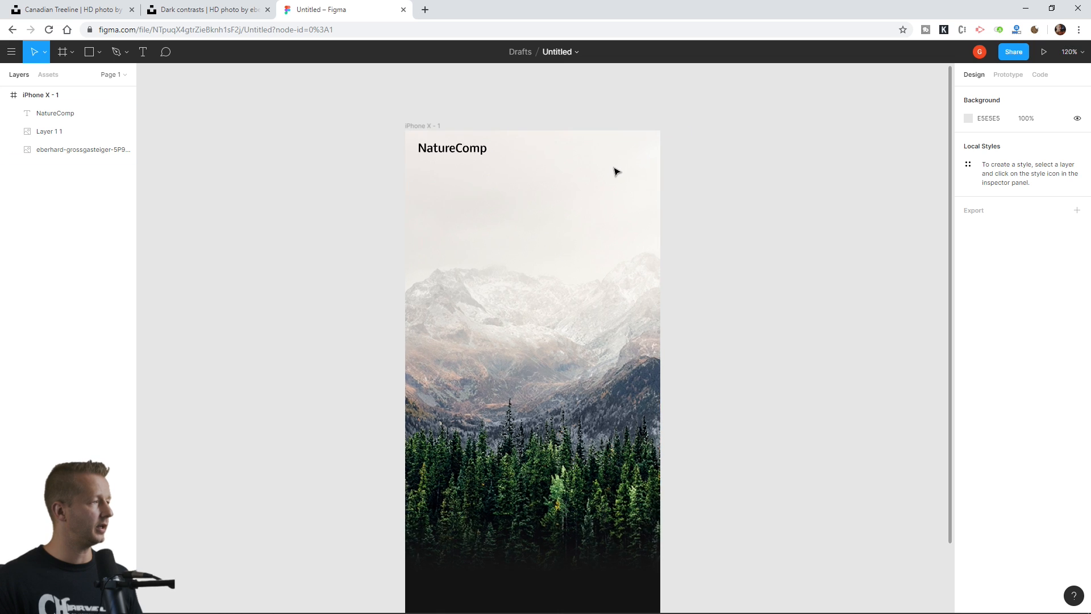
{"action": "scroll", "coordinate": [616, 172], "scroll_direction": "up", "scroll_amount": 4}
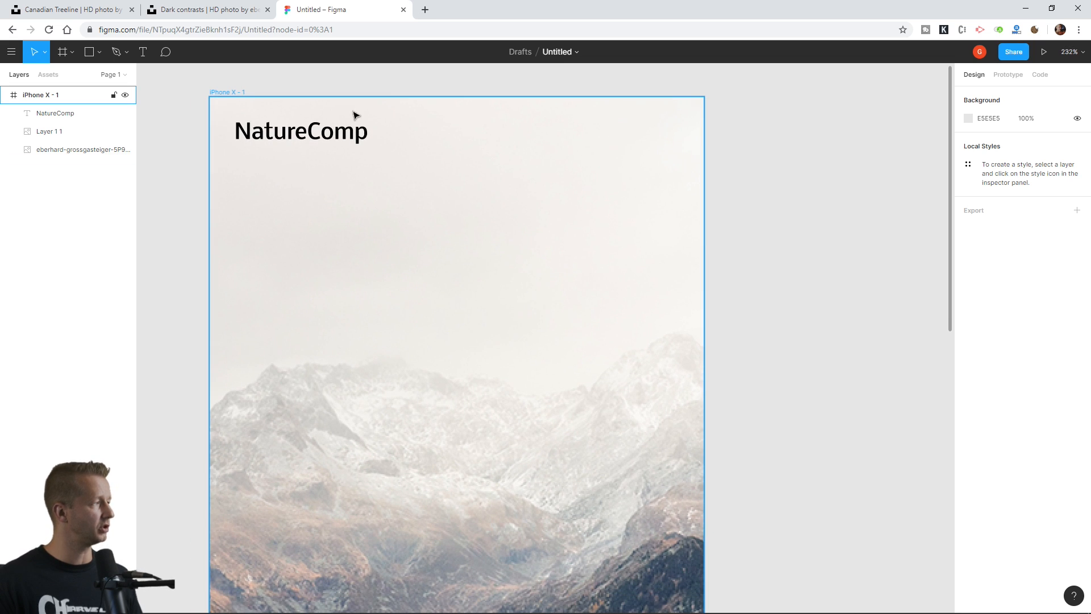
{"action": "left_click", "coordinate": [99, 55]}
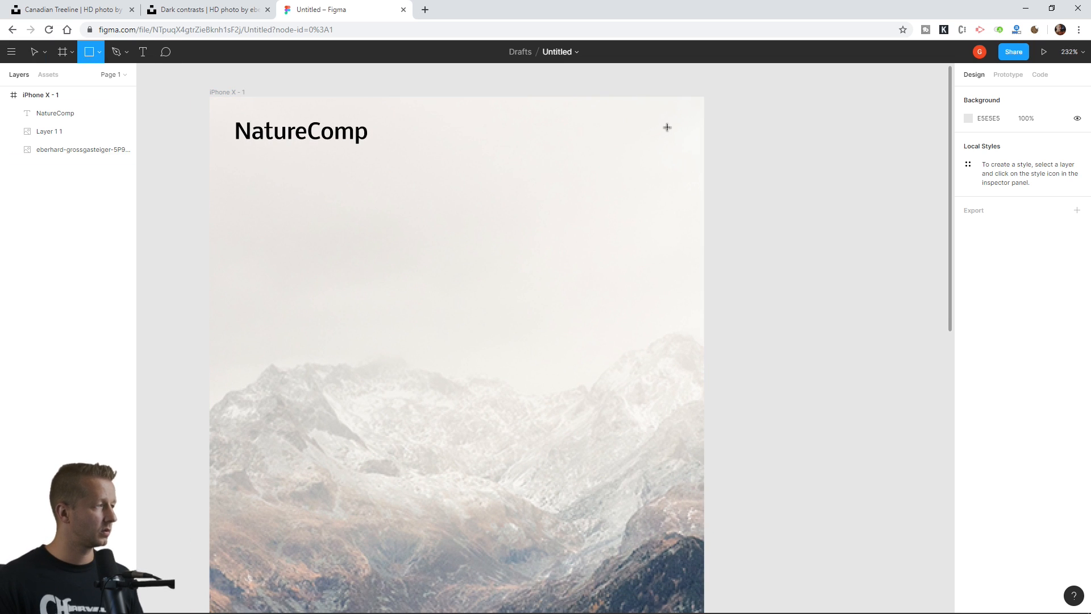
{"action": "left_click_drag", "start_coordinate": [668, 127], "coordinate": [643, 129]}
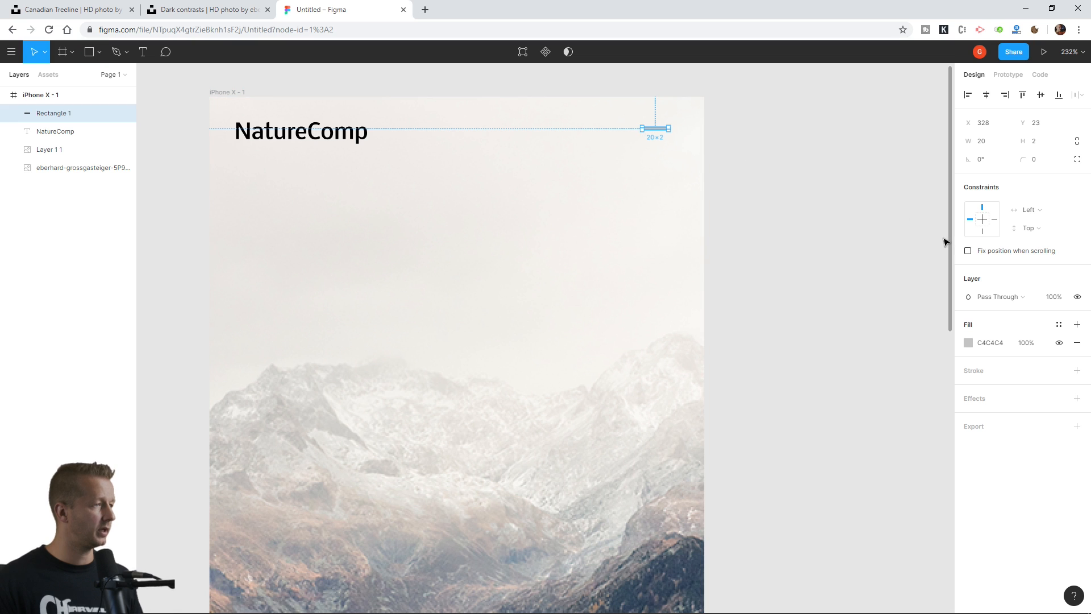
{"action": "left_click", "coordinate": [968, 342]}
{"action": "left_click_drag", "start_coordinate": [841, 444], "coordinate": [797, 475]}
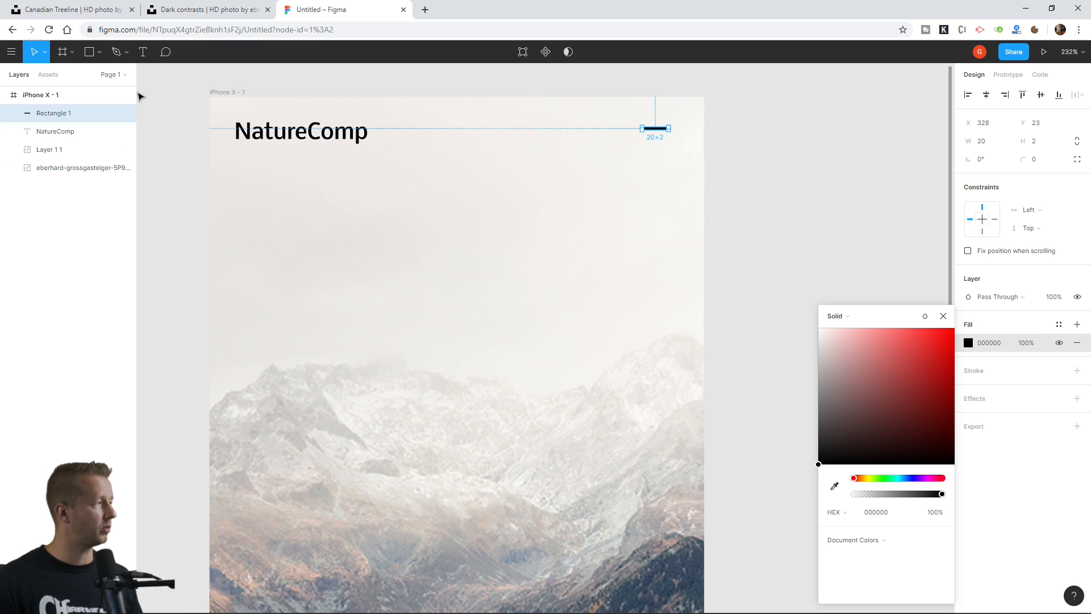
{"action": "left_click", "coordinate": [606, 93]}
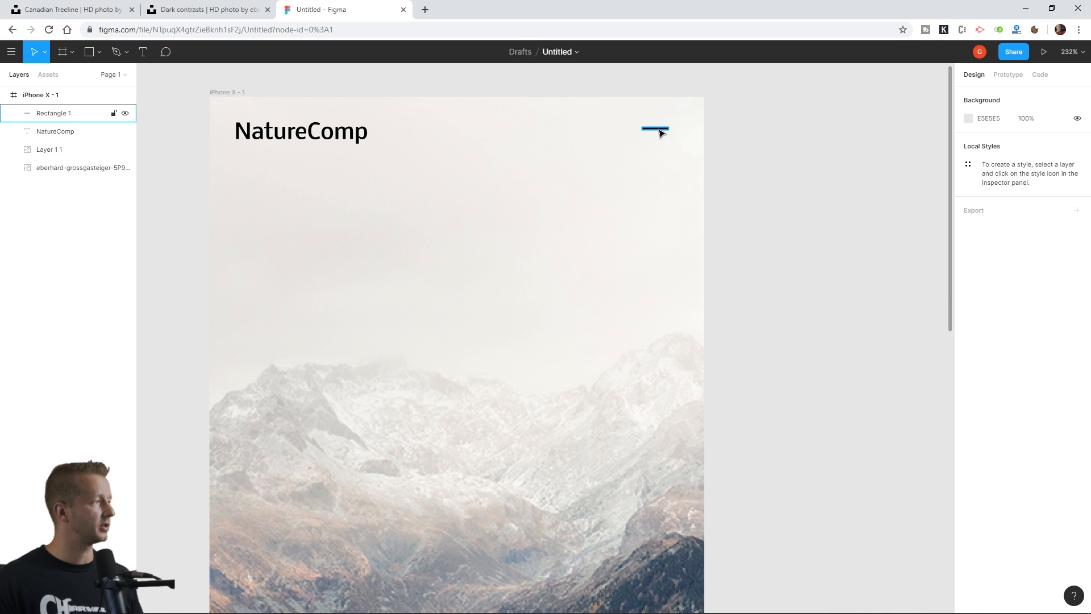
Step: Duplicate the black bar twice and stack the three bars 3 px apart as a hamburger menu icon
{"action": "left_click_drag", "start_coordinate": [660, 133], "coordinate": [655, 130]}
{"action": "key", "text": "ctrl+d"}
{"action": "left_click", "coordinate": [654, 133]}
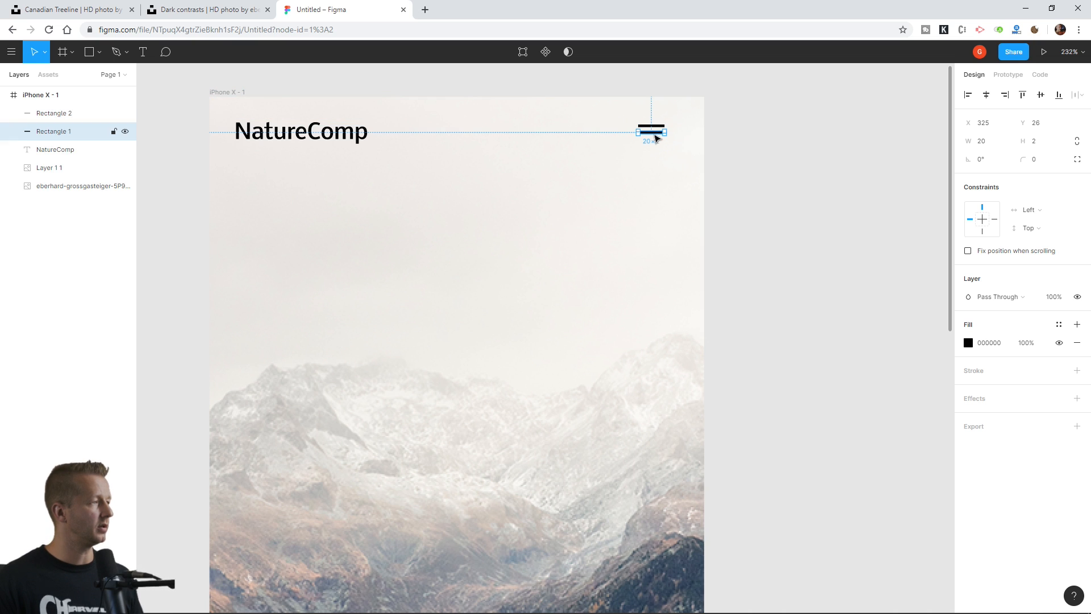
{"action": "key", "text": "ctrl+d"}
{"action": "left_click_drag", "start_coordinate": [658, 137], "coordinate": [660, 144]}
{"action": "left_click", "coordinate": [795, 149]}
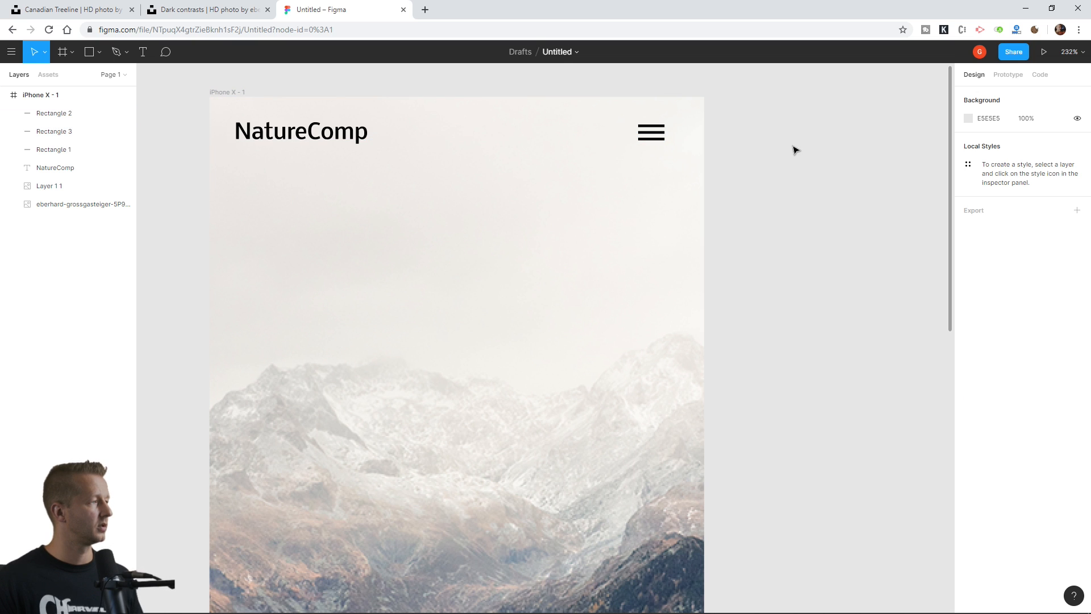
Step: Group the three bars of the hamburger icon
{"action": "left_click", "coordinate": [654, 138]}
{"action": "left_click", "coordinate": [656, 133], "text": "shift"}
{"action": "left_click", "coordinate": [653, 125], "text": "shift"}
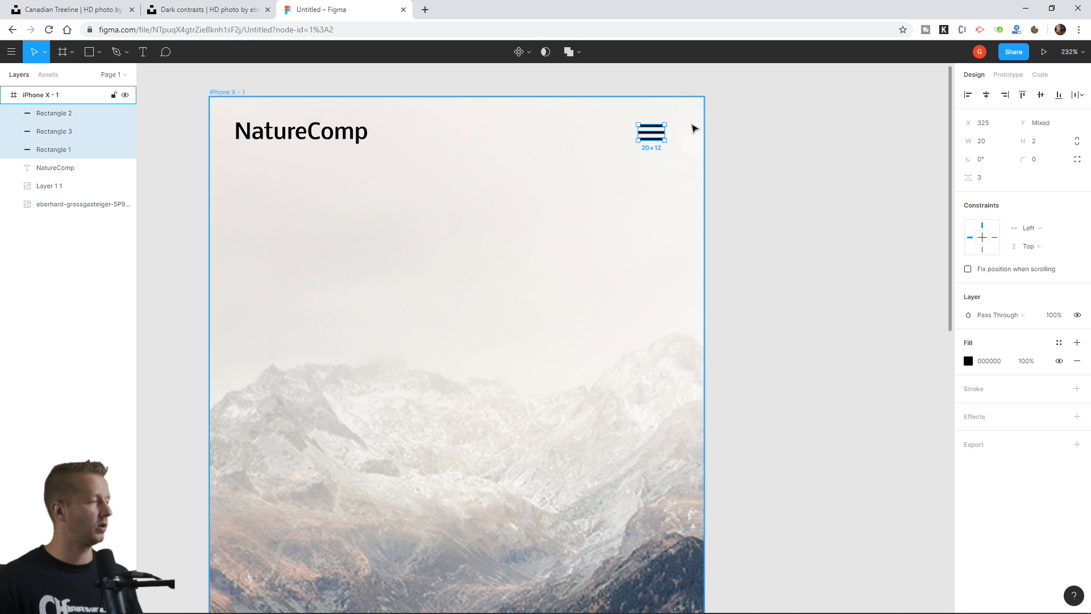
{"action": "key", "text": "ctrl+g"}
{"action": "left_click", "coordinate": [767, 147]}
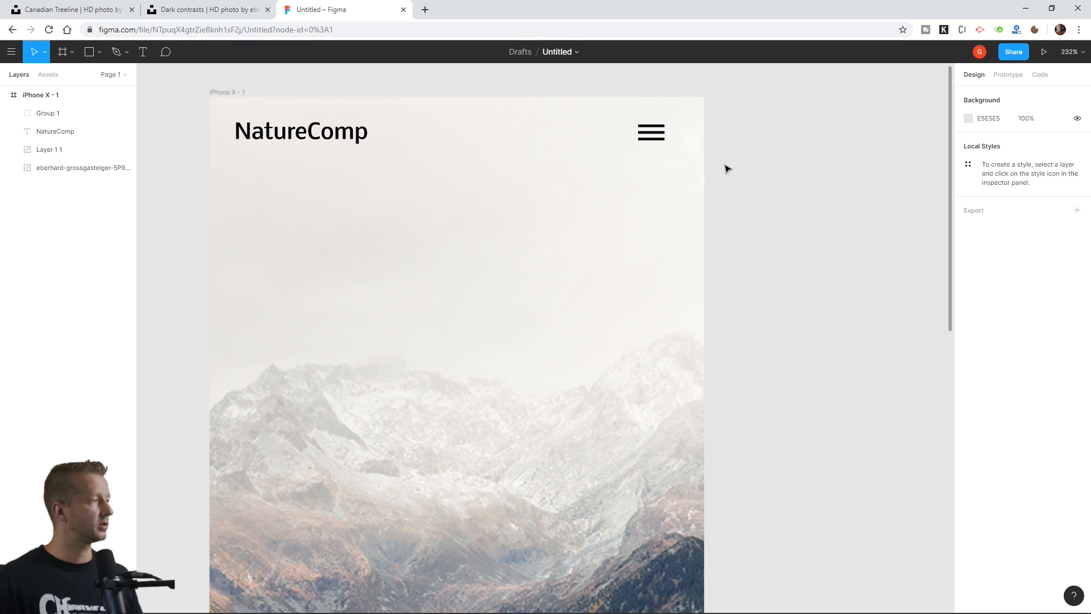
Step: Nudge the hamburger icon group horizontally towards the frame's right edge, keeping it level with the NatureComp text
{"action": "left_click", "coordinate": [658, 137]}
{"action": "key", "text": "Right"}
{"action": "key", "text": "Right"}
{"action": "key", "text": "Right"}
{"action": "key", "text": "Right"}
{"action": "key", "text": "Right"}
{"action": "key", "text": "Right"}
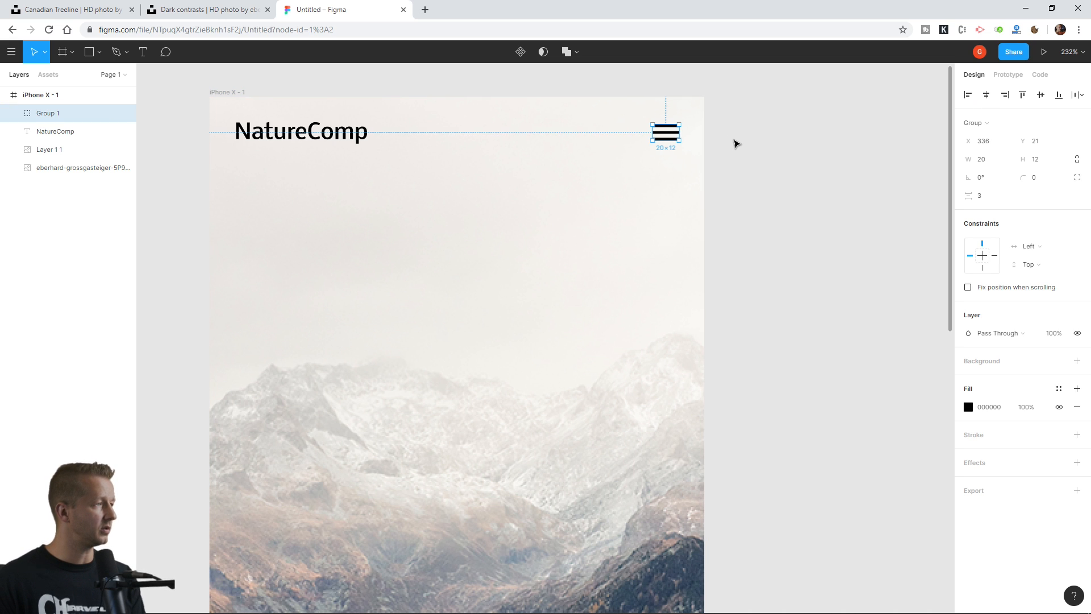
{"action": "left_click", "coordinate": [749, 117]}
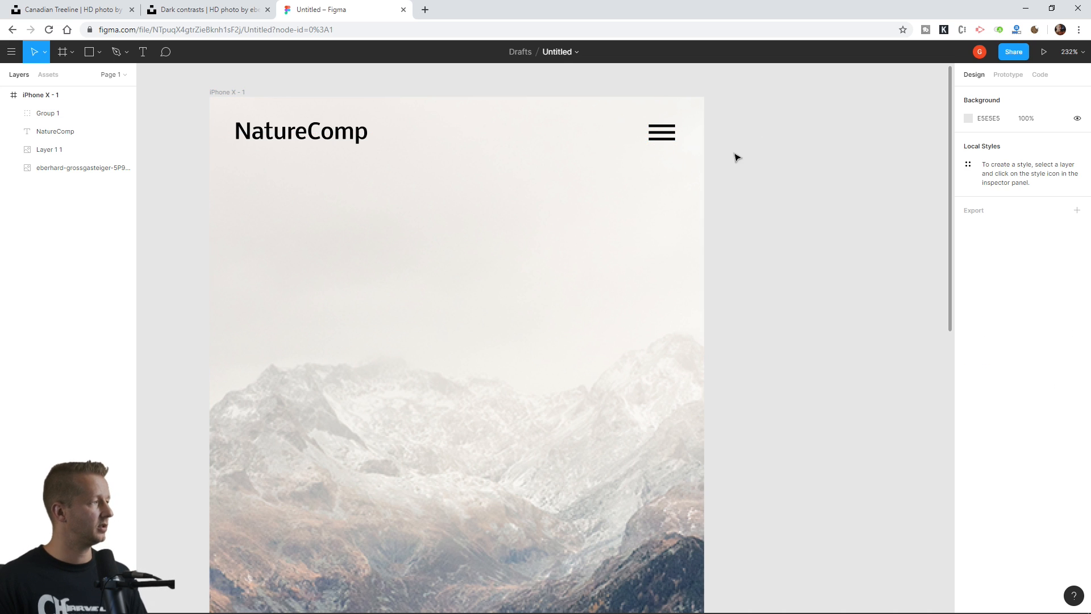
Step: Draw a text box about 375 × 90 across the full frame width below the NatureComp header and centre its text horizontally
{"action": "scroll", "coordinate": [722, 225], "scroll_direction": "down", "scroll_amount": 3}
{"action": "scroll", "coordinate": [733, 216], "scroll_direction": "up", "scroll_amount": 3}
{"action": "scroll", "coordinate": [745, 207], "scroll_direction": "down", "scroll_amount": 5}
{"action": "scroll", "coordinate": [767, 206], "scroll_direction": "up", "scroll_amount": 2}
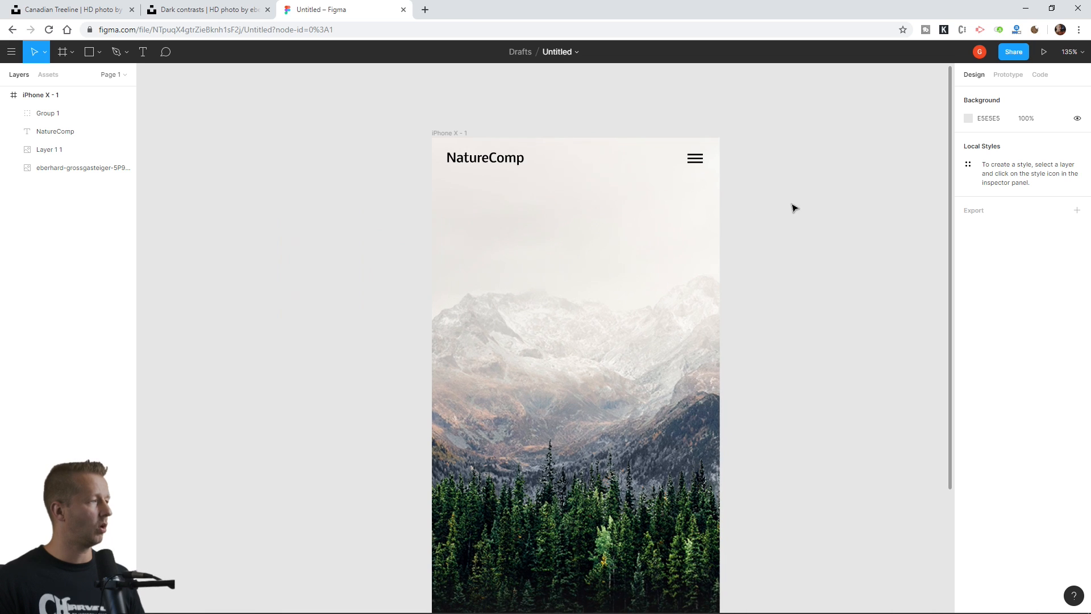
{"action": "left_click_drag", "start_coordinate": [791, 207], "coordinate": [691, 210]}
{"action": "left_click", "coordinate": [144, 55]}
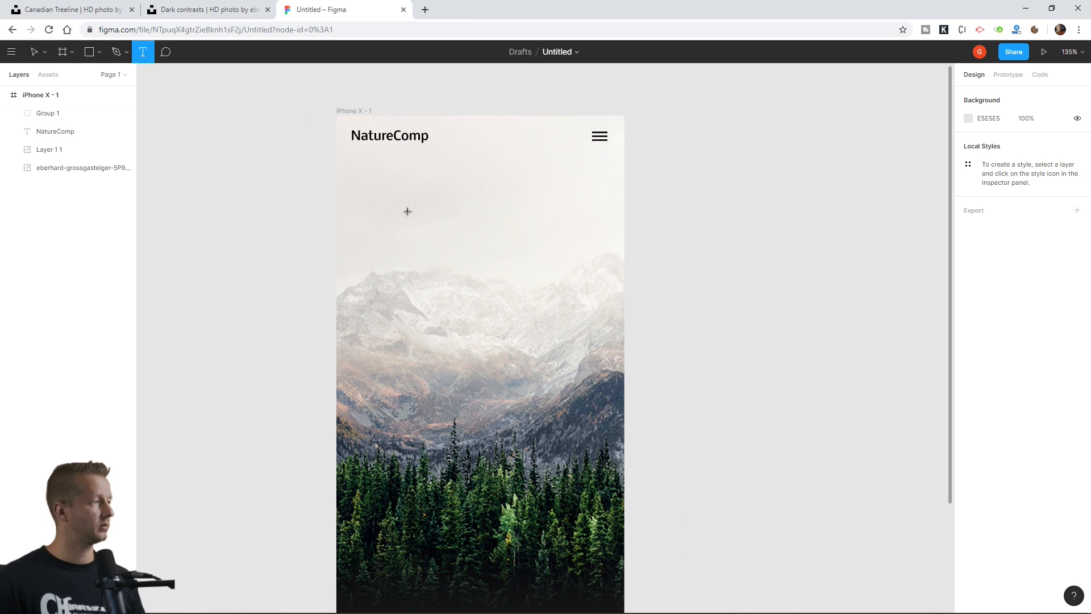
{"action": "left_click_drag", "start_coordinate": [337, 183], "coordinate": [625, 252]}
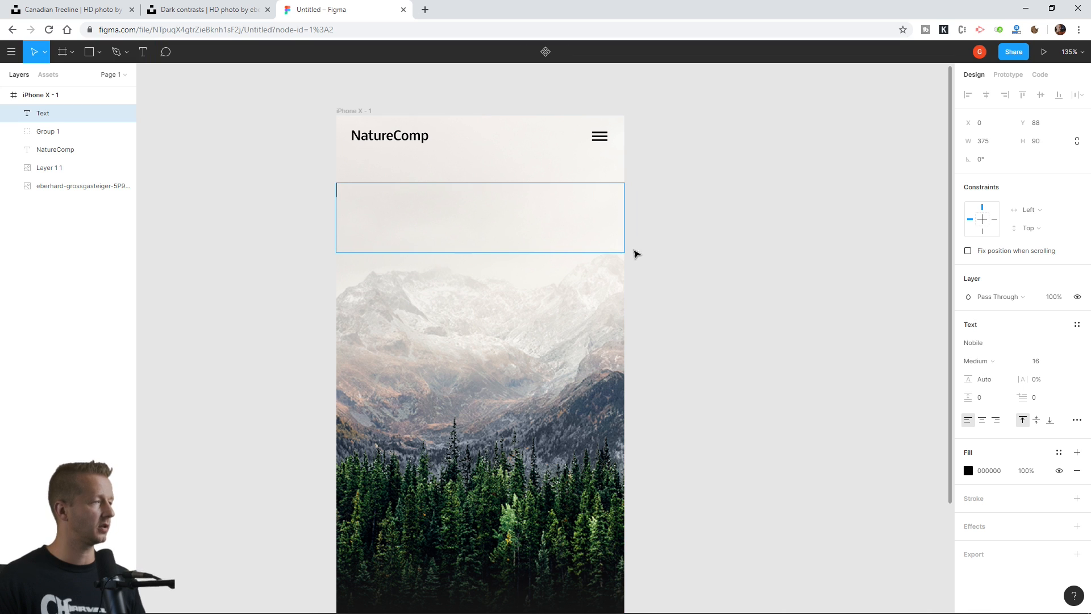
{"action": "left_click", "coordinate": [982, 420]}
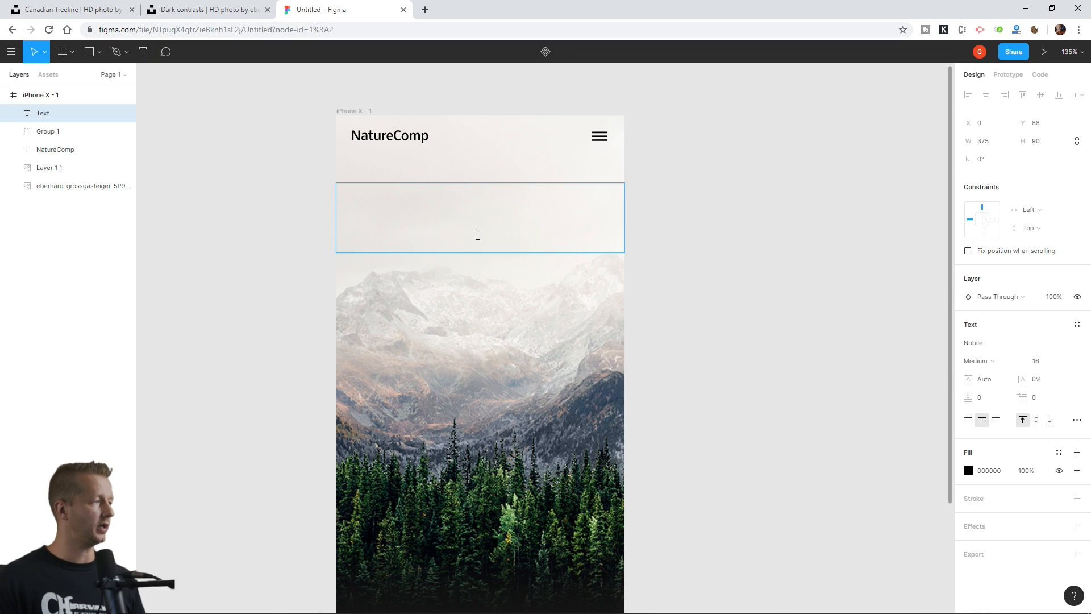
Step: Enter the heading "Preserve Nature" in the text box, with each word on its own line
{"action": "type", "text": "Preserve Nature"}
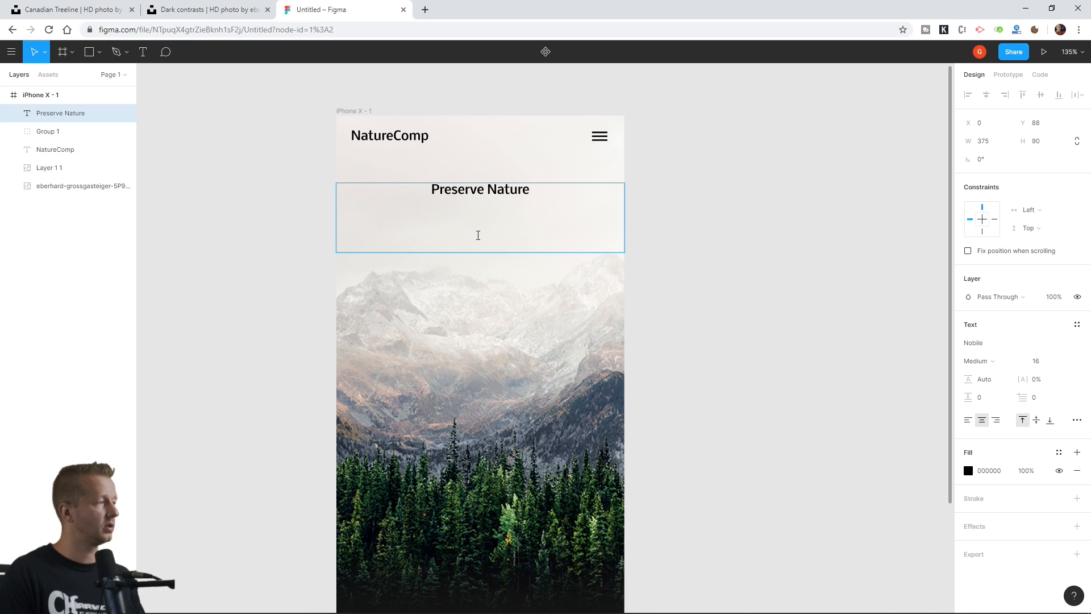
{"action": "left_click", "coordinate": [488, 191]}
{"action": "key", "text": "Return"}
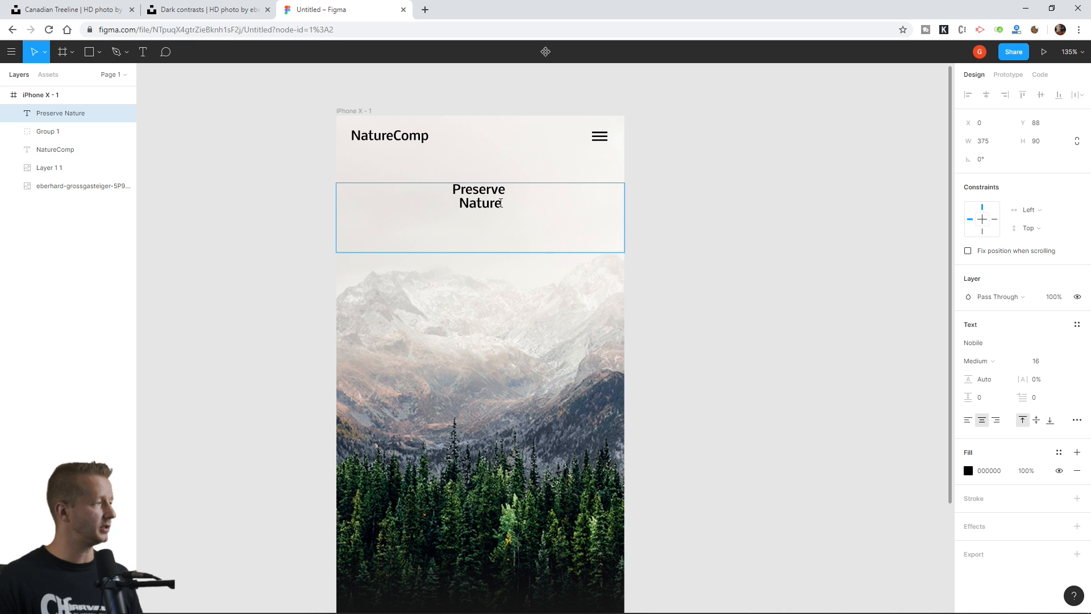
{"action": "key", "text": "Escape"}
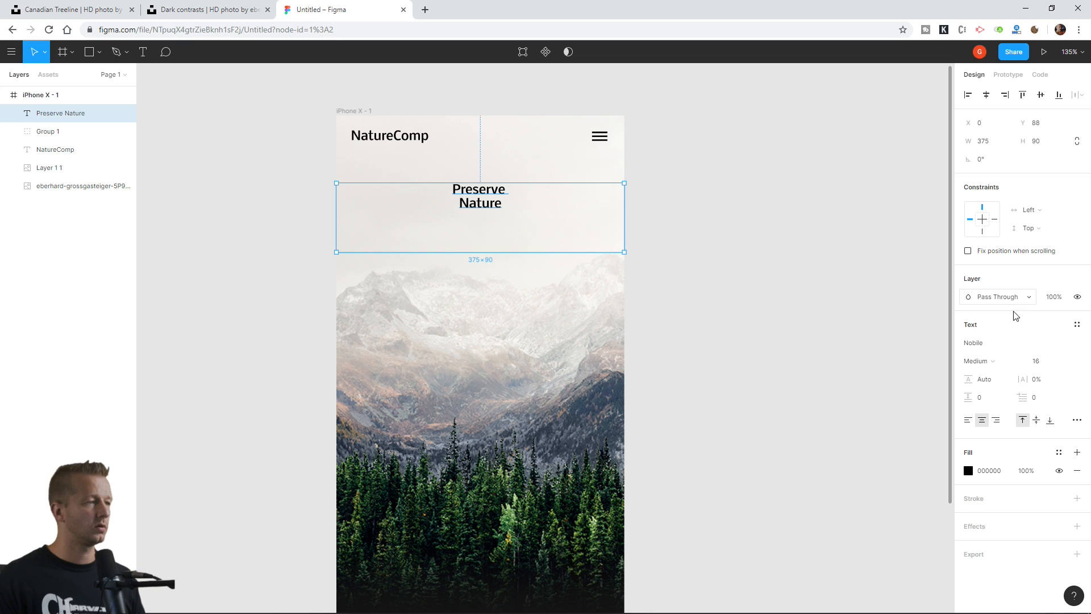
Step: Set the Preserve Nature heading's font size to 42 and move the heading down to about Y 122
{"action": "left_click", "coordinate": [1046, 364]}
{"action": "key", "text": "Up"}
{"action": "key", "text": "Up"}
{"action": "key", "text": "Up"}
{"action": "key", "text": "Up"}
{"action": "key", "text": "Up"}
{"action": "key", "text": "Up"}
{"action": "key", "text": "Up"}
{"action": "key", "text": "Up"}
{"action": "key", "text": "Up"}
{"action": "key", "text": "Up"}
{"action": "key", "text": "Up"}
{"action": "key", "text": "Up"}
{"action": "key", "text": "Up"}
{"action": "key", "text": "Up"}
{"action": "key", "text": "Up"}
{"action": "key", "text": "Up"}
{"action": "key", "text": "Up"}
{"action": "key", "text": "Up"}
{"action": "key", "text": "Up"}
{"action": "key", "text": "Up"}
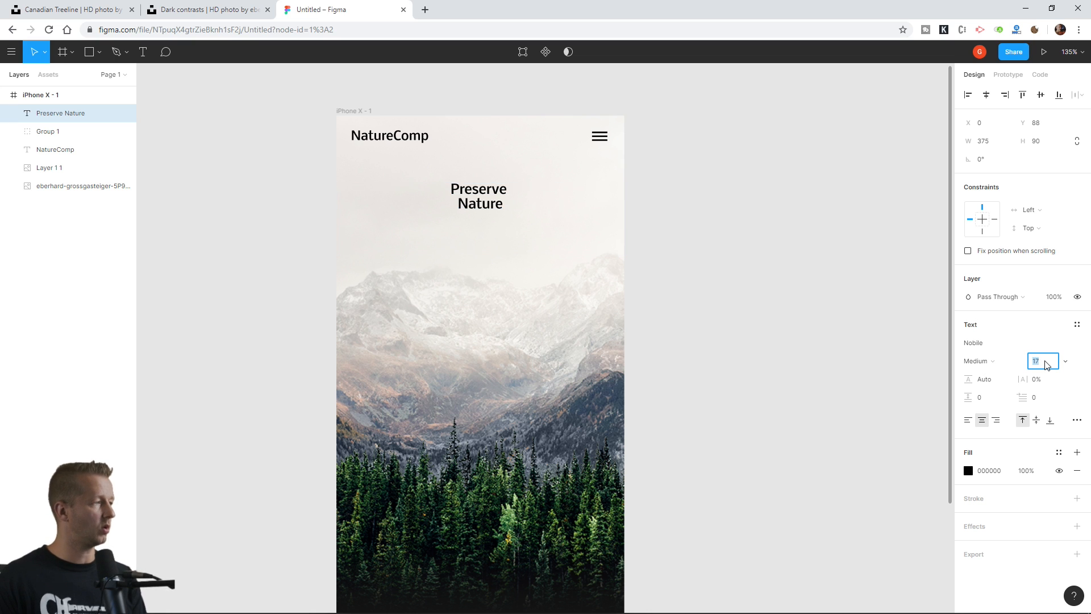
{"action": "key", "text": "Up"}
{"action": "key", "text": "Up"}
{"action": "key", "text": "Up"}
{"action": "key", "text": "Up"}
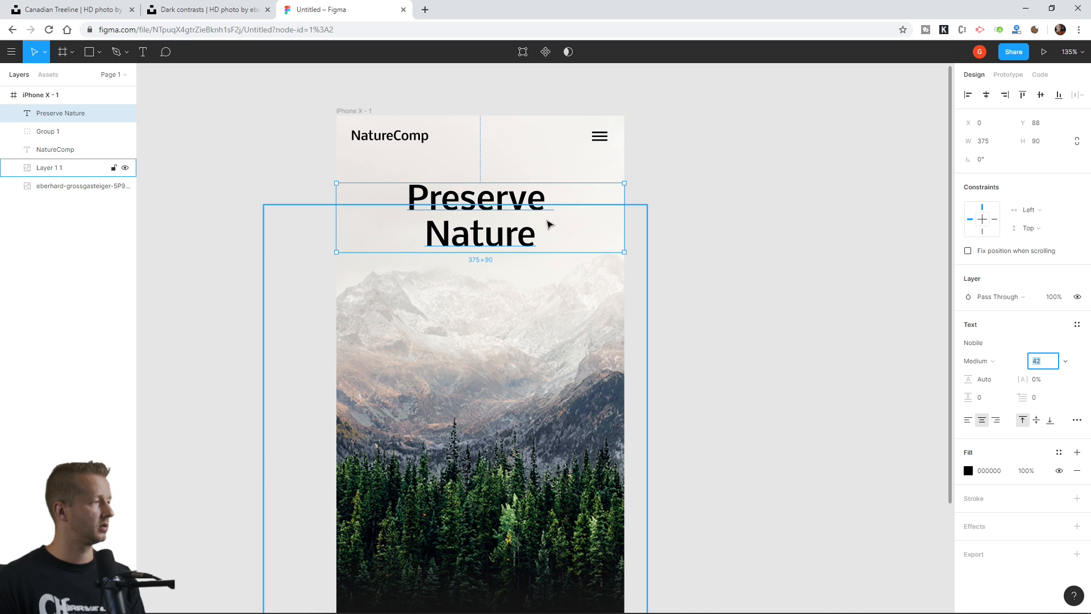
{"action": "left_click_drag", "start_coordinate": [491, 208], "coordinate": [493, 233]}
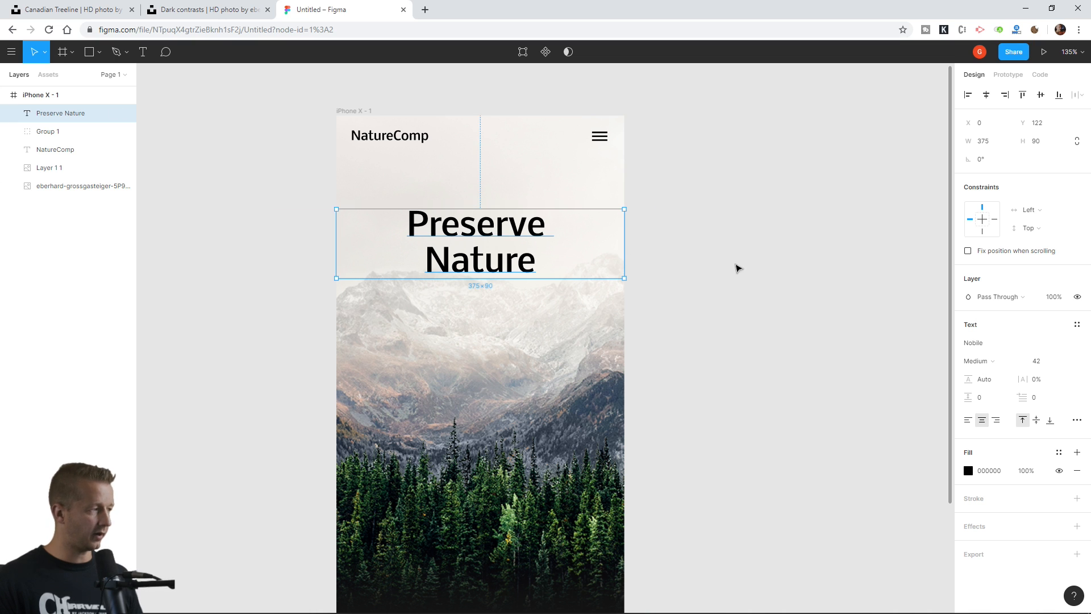
{"action": "left_click", "coordinate": [824, 265]}
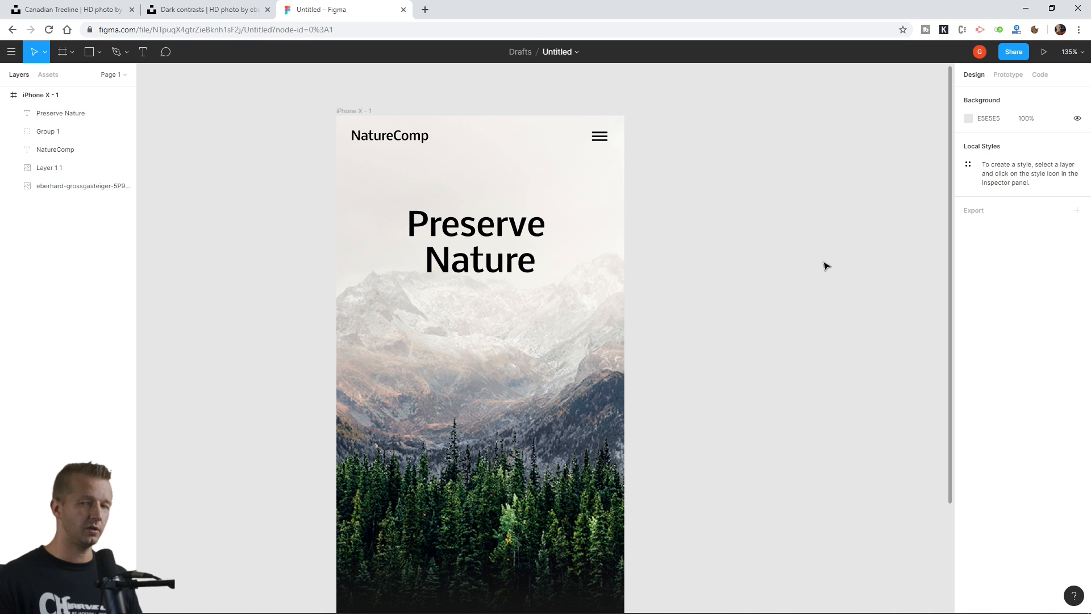
{"action": "left_click", "coordinate": [395, 140]}
{"action": "left_click", "coordinate": [487, 250]}
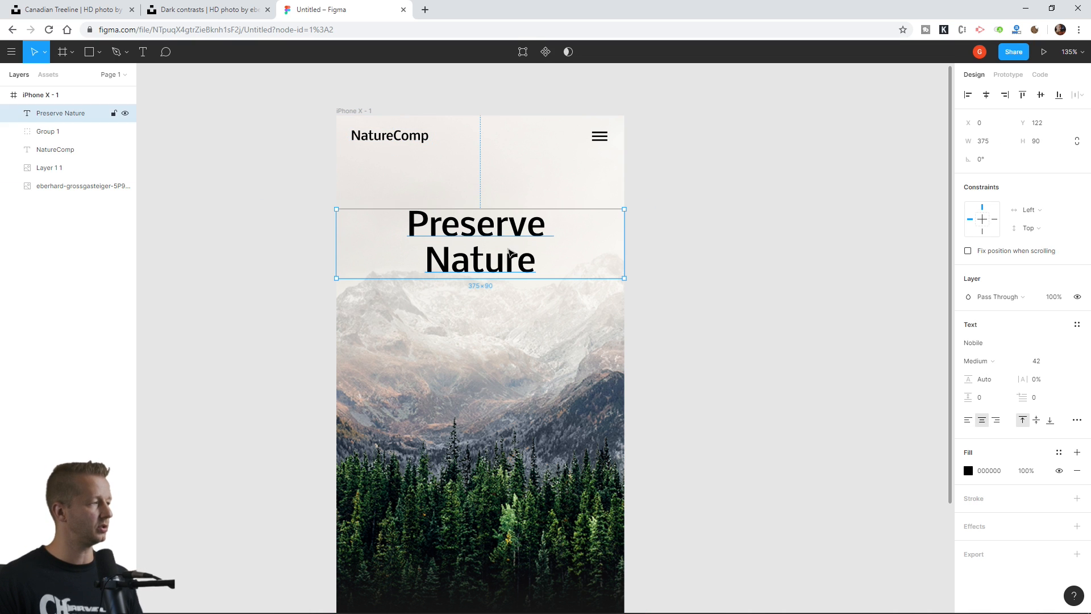
{"action": "left_click", "coordinate": [753, 299]}
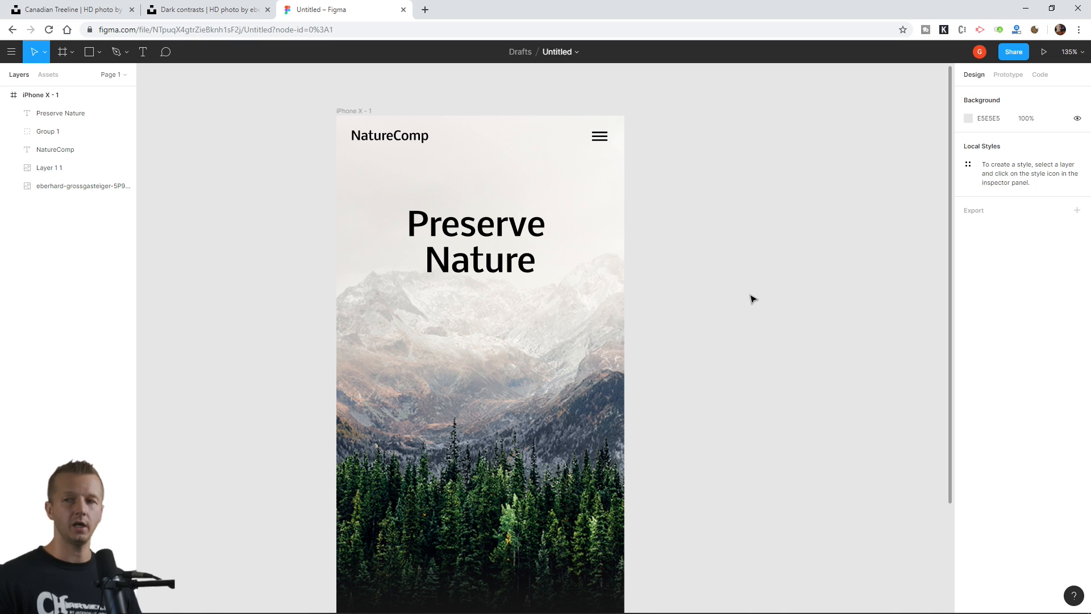
{"action": "scroll", "coordinate": [658, 288], "scroll_direction": "down", "scroll_amount": 2}
{"action": "scroll", "coordinate": [658, 287], "scroll_direction": "down", "scroll_amount": 3}
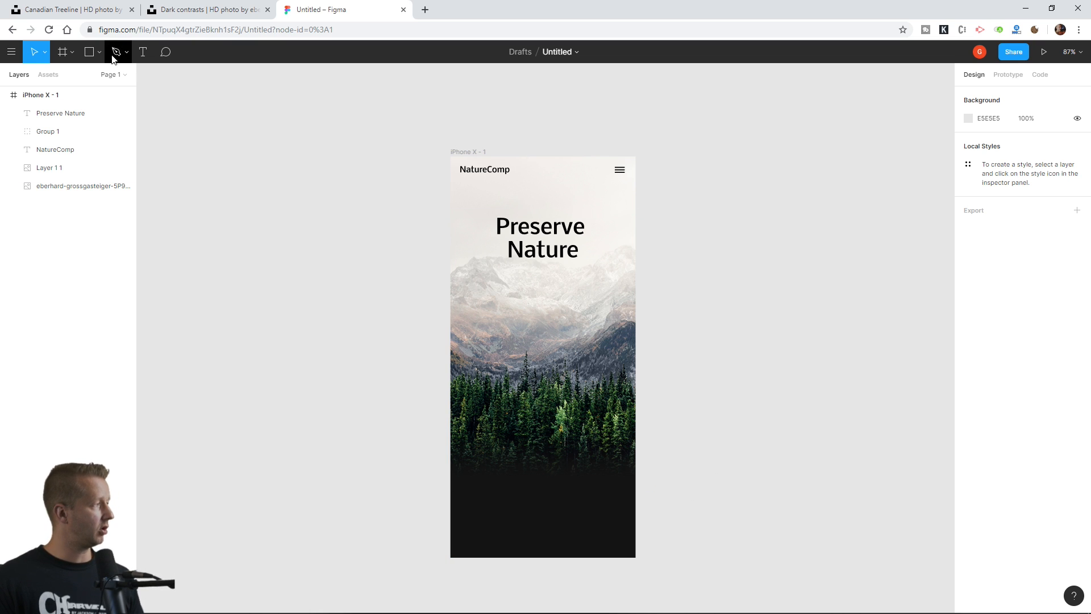
{"action": "left_click", "coordinate": [90, 51]}
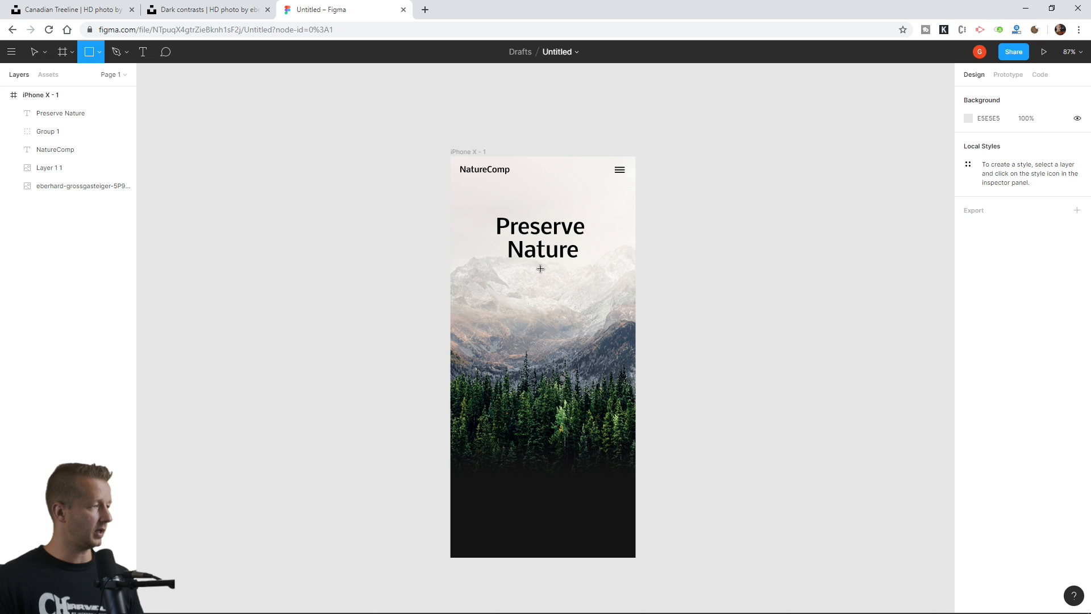
{"action": "left_click_drag", "start_coordinate": [540, 268], "coordinate": [629, 353]}
{"action": "key", "text": "Delete"}
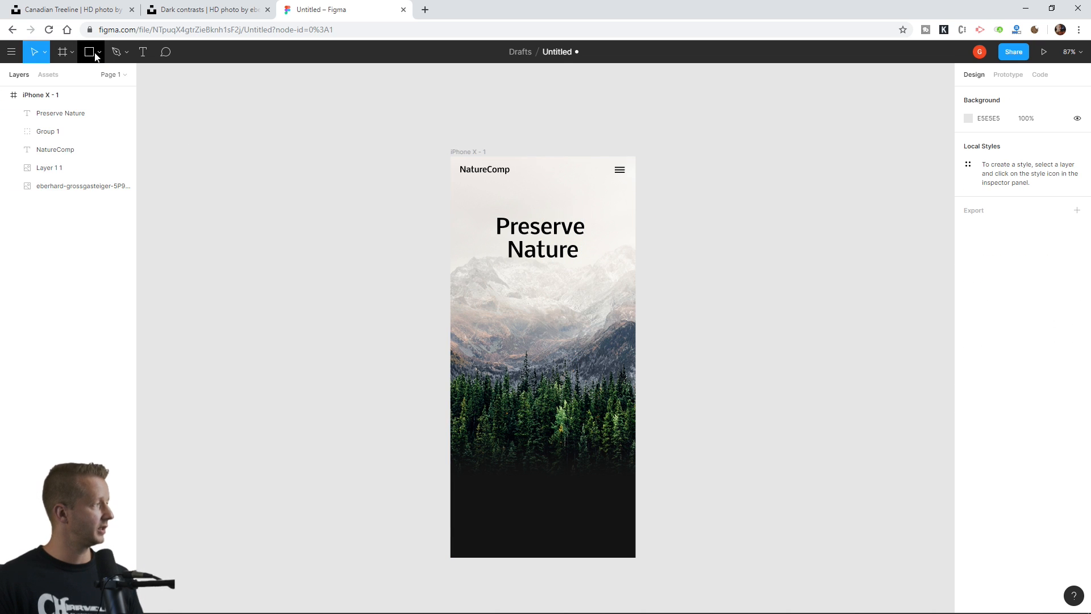
{"action": "left_click", "coordinate": [99, 52]}
{"action": "key", "text": "Escape"}
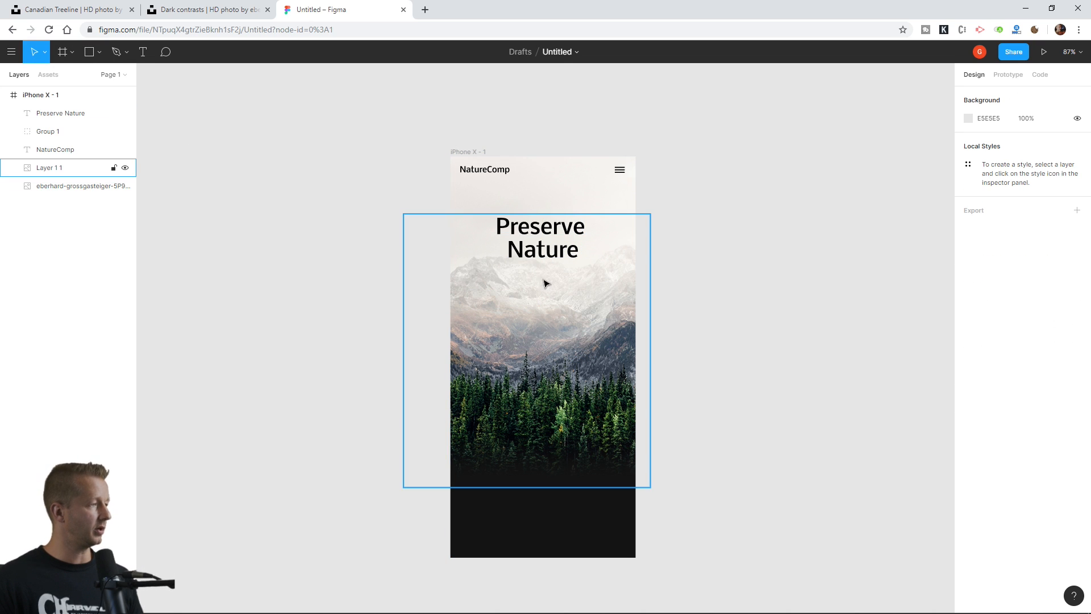
Step: Draw a vertical line about 177 long, centred in the frame, from just below the heading down to the treetops
{"action": "left_click", "coordinate": [99, 52]}
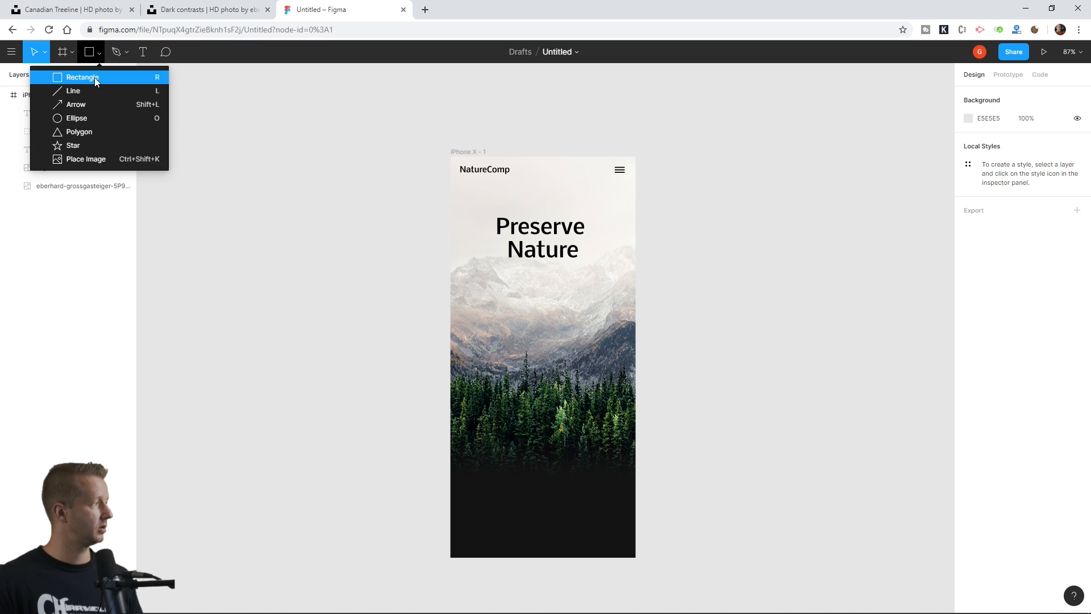
{"action": "left_click", "coordinate": [94, 88]}
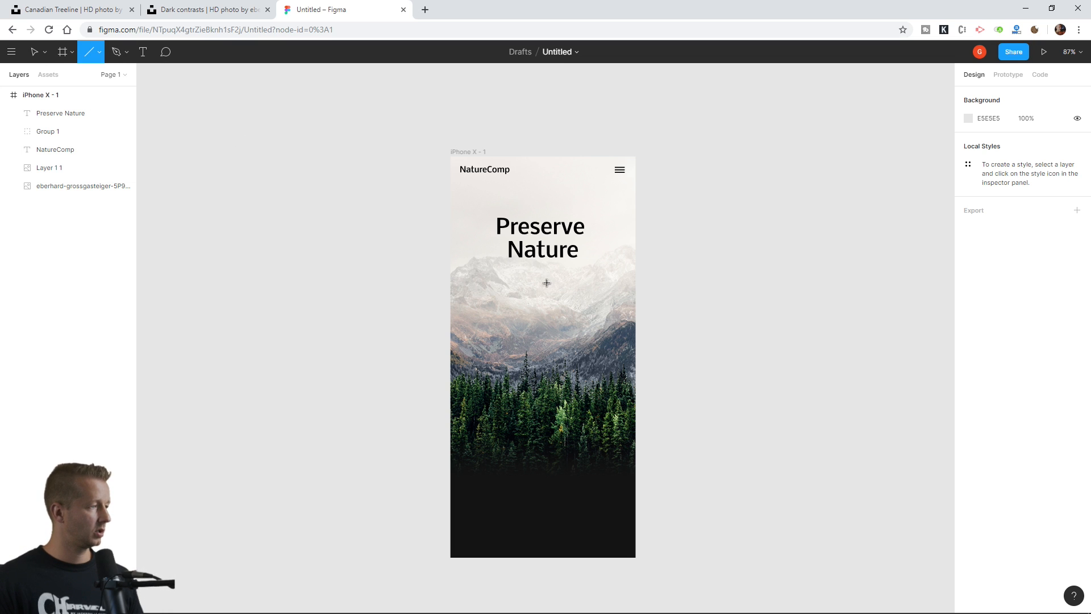
{"action": "left_click_drag", "start_coordinate": [542, 274], "coordinate": [547, 367]}
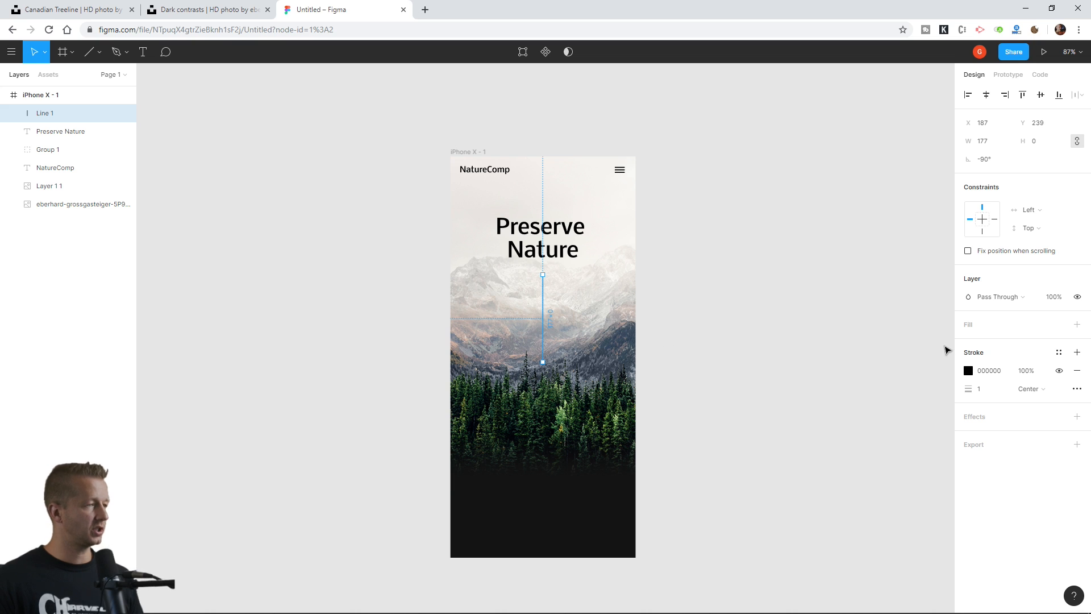
Step: Try a stroke weight of 2 on the vertical line
{"action": "left_click", "coordinate": [969, 371]}
{"action": "left_click", "coordinate": [968, 371]}
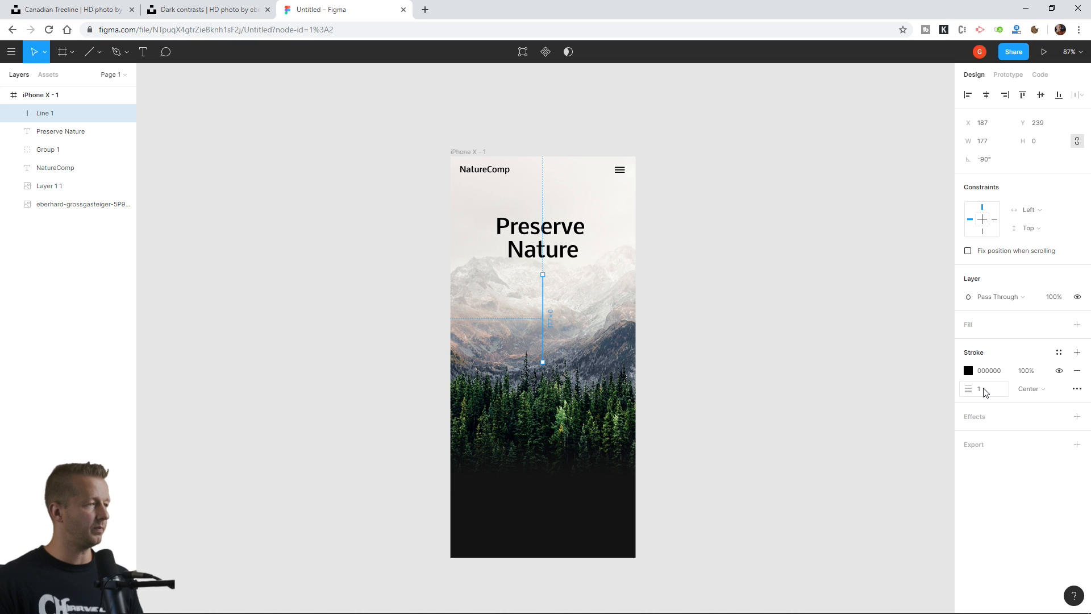
{"action": "left_click", "coordinate": [985, 391]}
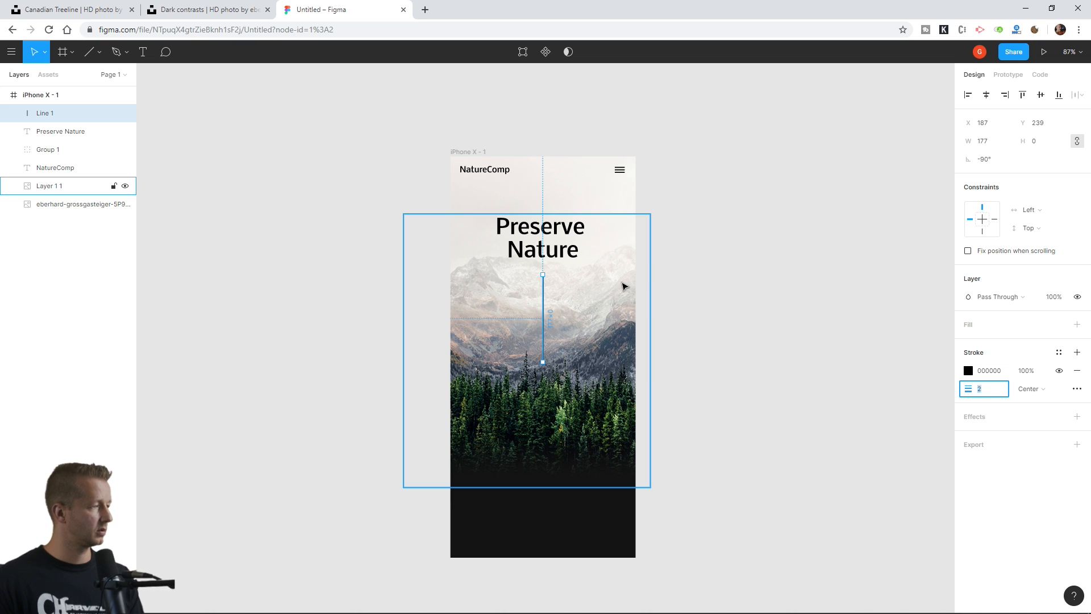
{"action": "left_click", "coordinate": [334, 210]}
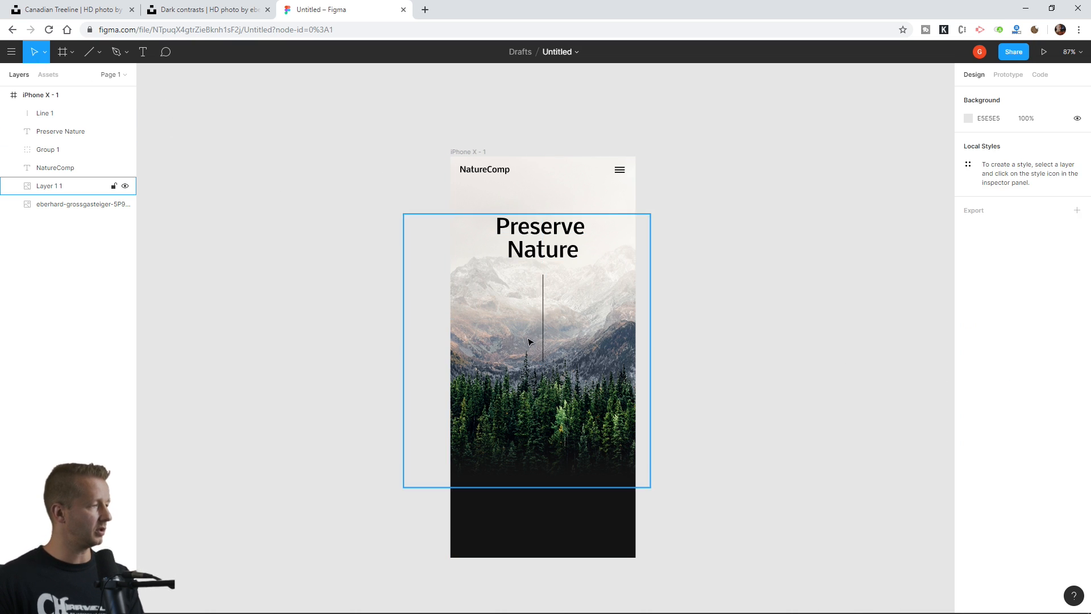
Step: Nudge the vertical line up to about Y 234 and place a duplicate straight below it at about Y 523
{"action": "left_click", "coordinate": [544, 309]}
{"action": "left_click_drag", "start_coordinate": [544, 312], "coordinate": [593, 307]}
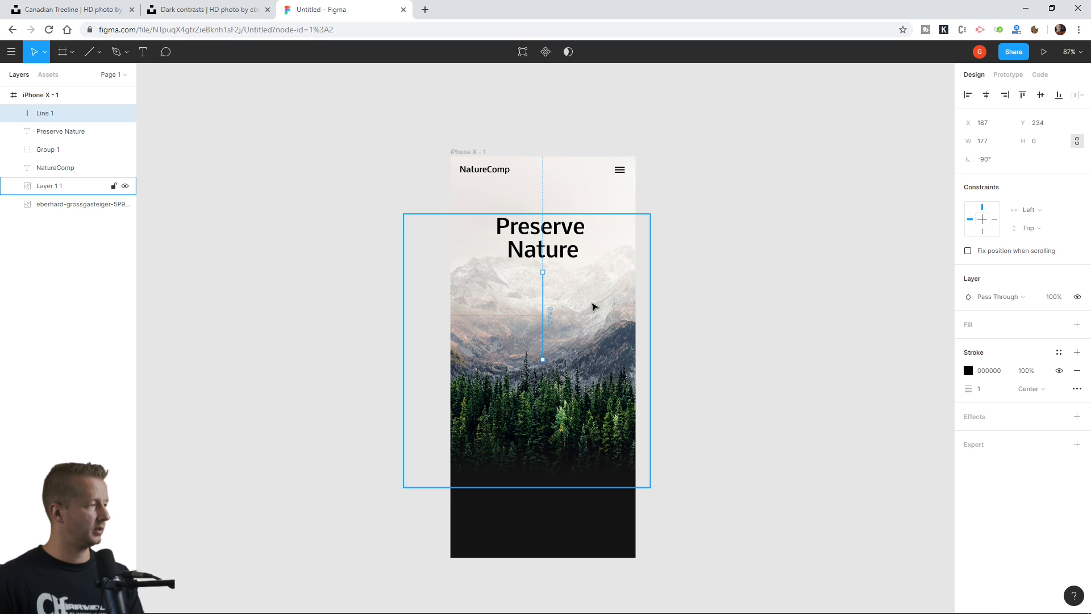
{"action": "key", "text": "ctrl+d"}
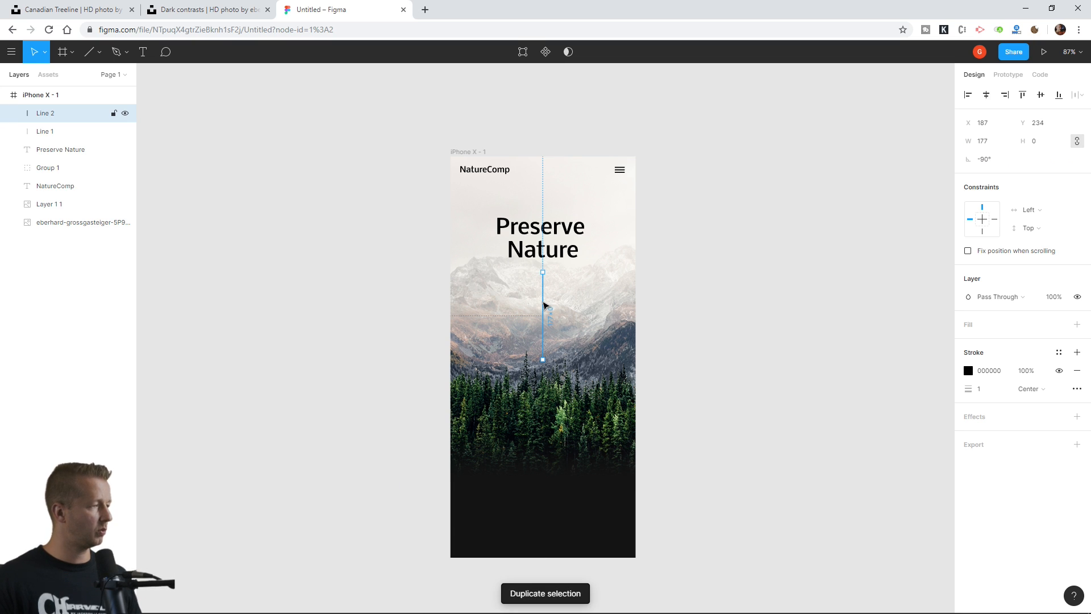
{"action": "left_click_drag", "start_coordinate": [544, 307], "coordinate": [548, 446]}
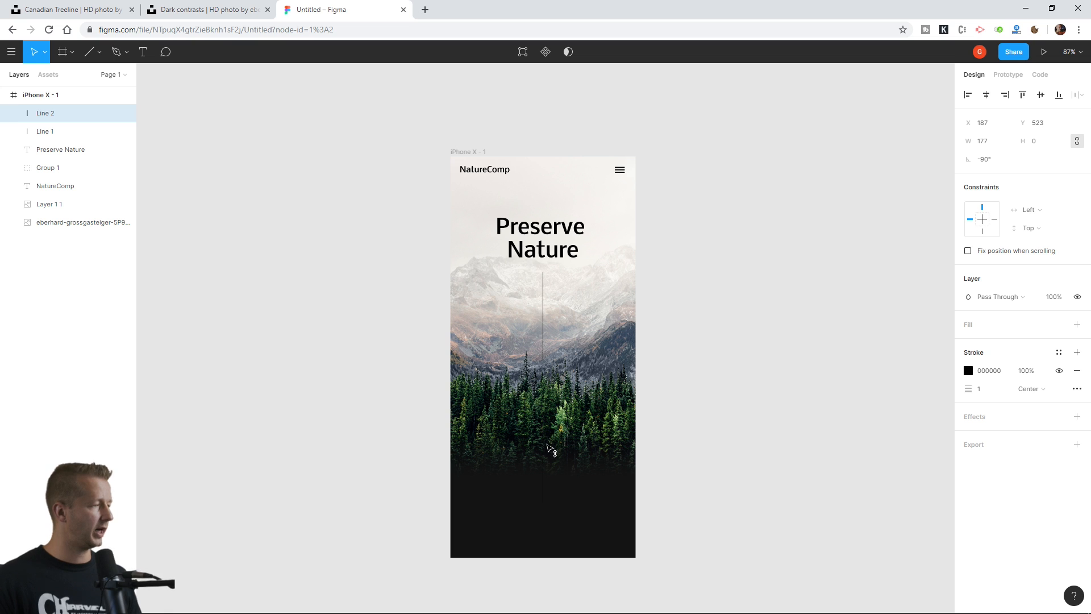
Step: Extend the lower line downwards to a length of about 246 and change its stroke colour to white
{"action": "left_click_drag", "start_coordinate": [543, 503], "coordinate": [543, 536]}
{"action": "left_click", "coordinate": [970, 371]}
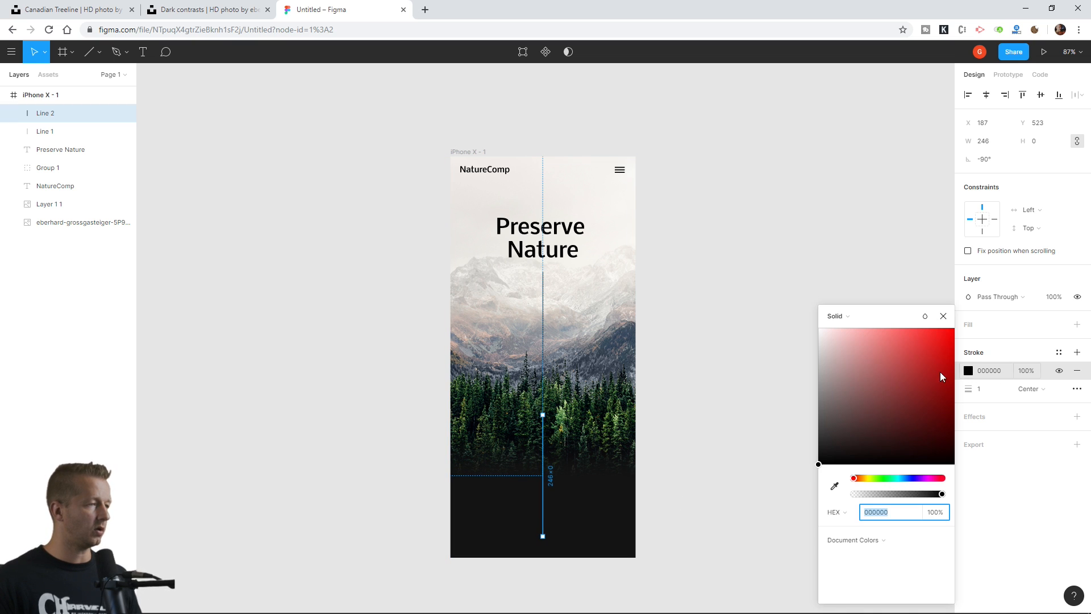
{"action": "left_click_drag", "start_coordinate": [915, 364], "coordinate": [801, 295]}
{"action": "left_click", "coordinate": [801, 253]}
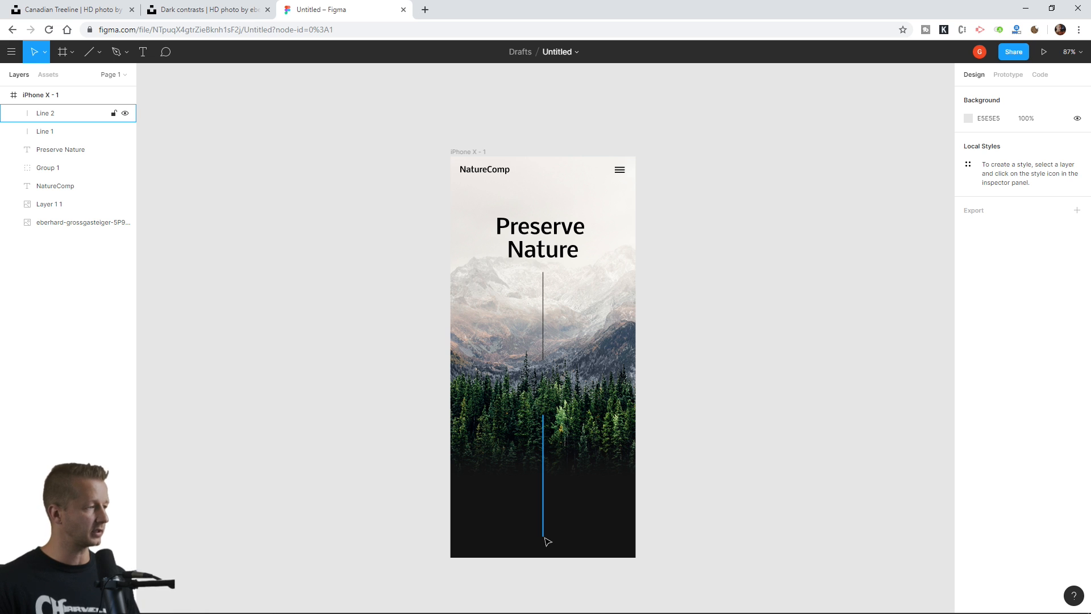
Step: Draw a small triangle about 15 × 15 at the lower end of the white line
{"action": "scroll", "coordinate": [549, 551], "scroll_direction": "down", "scroll_amount": 5}
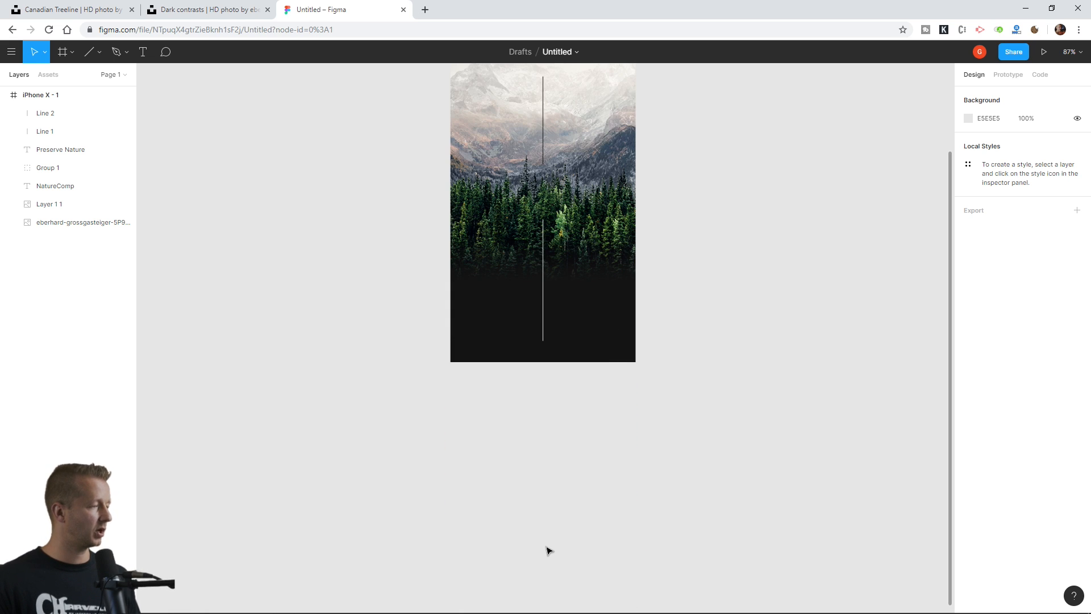
{"action": "scroll", "coordinate": [543, 329], "scroll_direction": "up", "scroll_amount": 5}
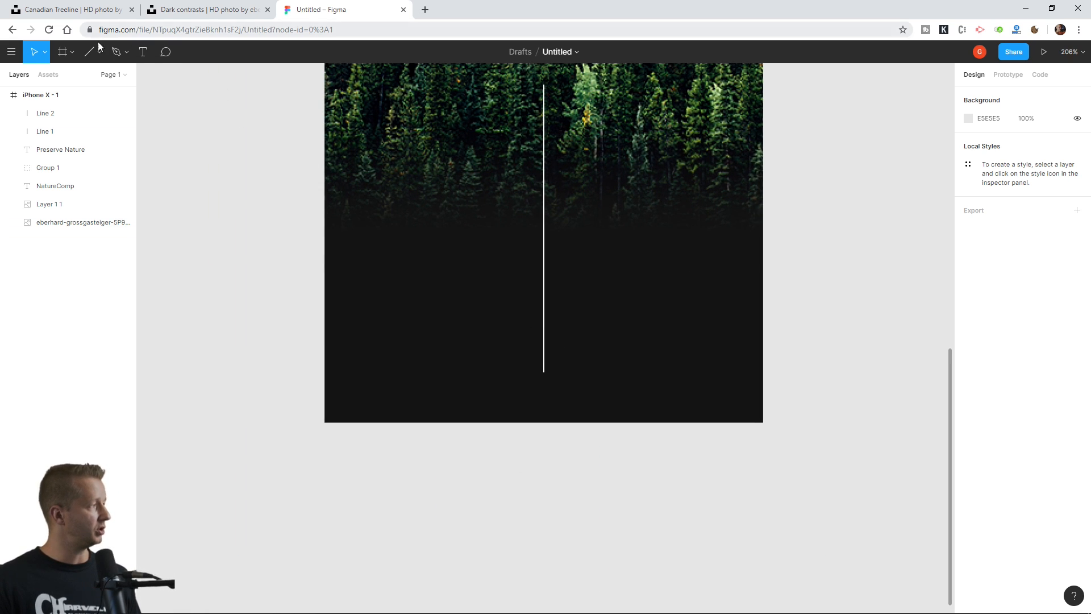
{"action": "left_click", "coordinate": [102, 54]}
{"action": "left_click", "coordinate": [92, 127]}
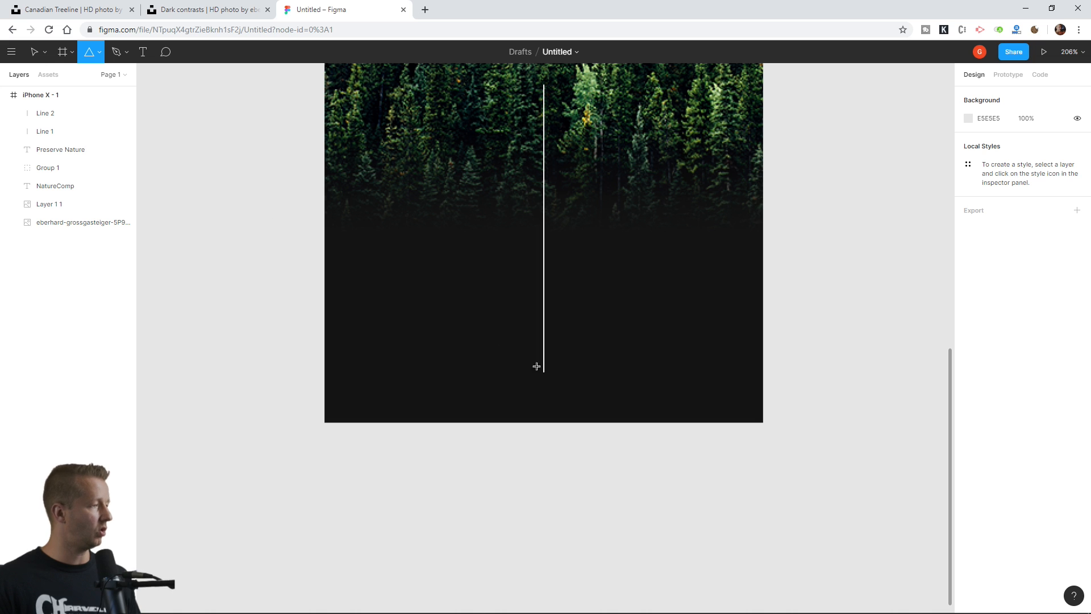
{"action": "left_click_drag", "start_coordinate": [544, 372], "coordinate": [555, 380]}
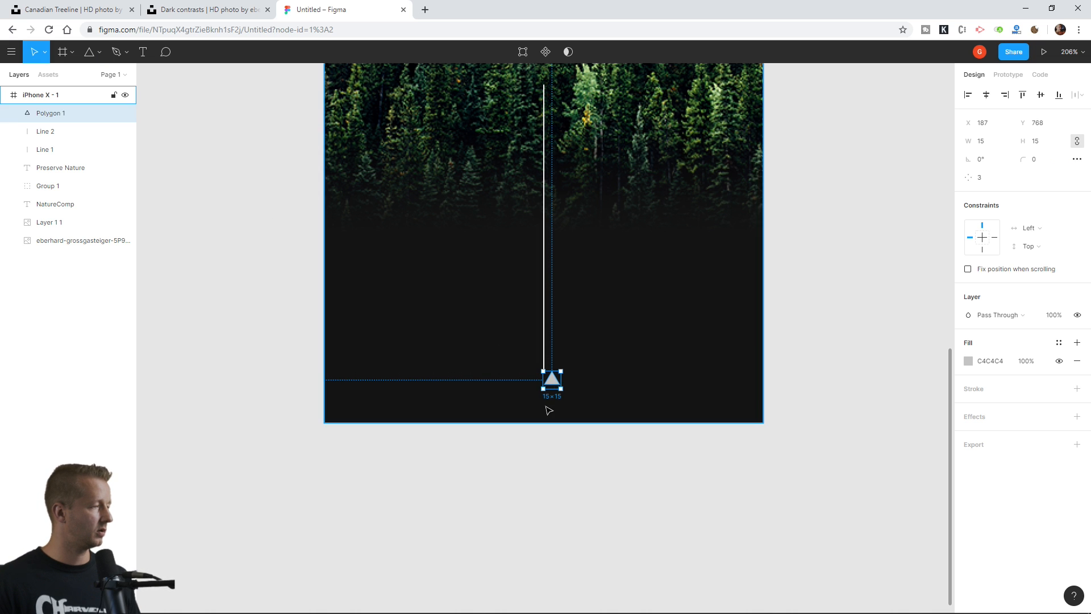
Step: Rotate the triangle to -60° so it points down and centre it on the white line's lower end as an arrowhead
{"action": "scroll", "coordinate": [548, 409], "scroll_direction": "up", "scroll_amount": 5}
{"action": "scroll", "coordinate": [547, 410], "scroll_direction": "up", "scroll_amount": 7}
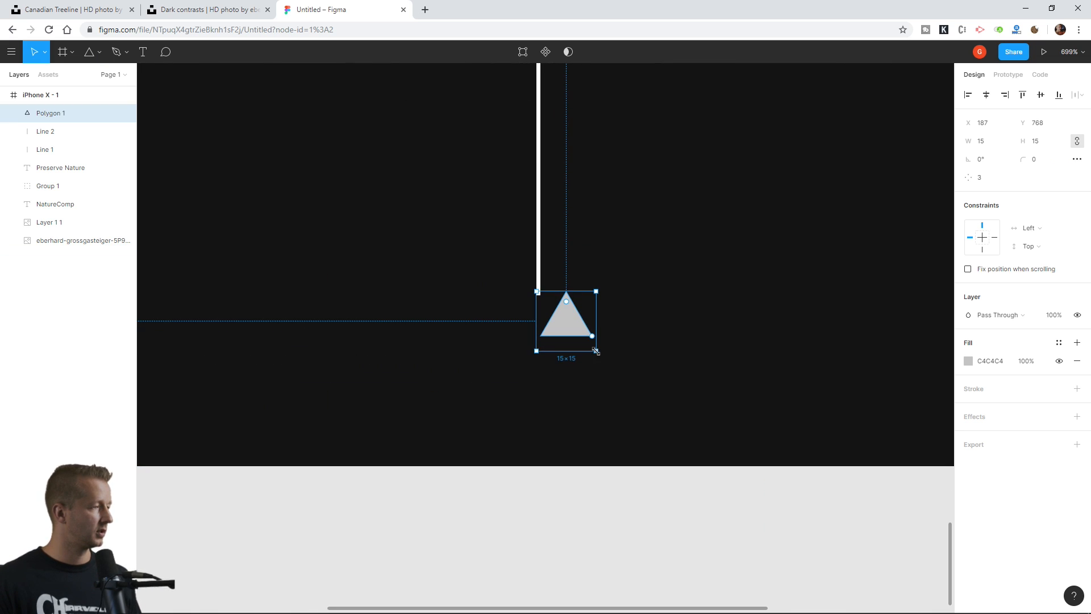
{"action": "left_click_drag", "start_coordinate": [597, 360], "coordinate": [550, 380]}
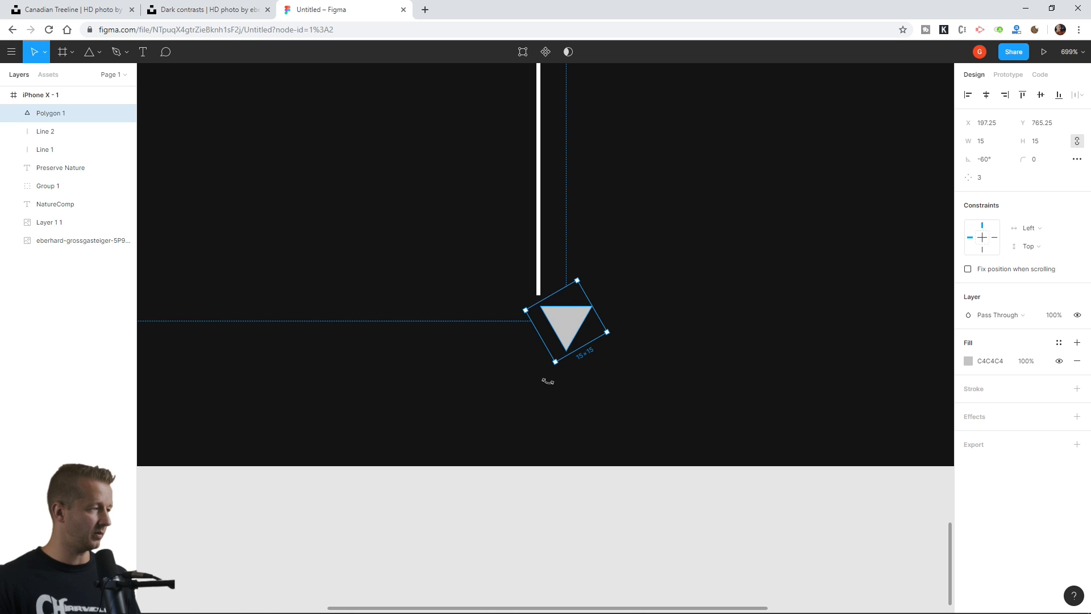
{"action": "left_click_drag", "start_coordinate": [569, 334], "coordinate": [540, 321]}
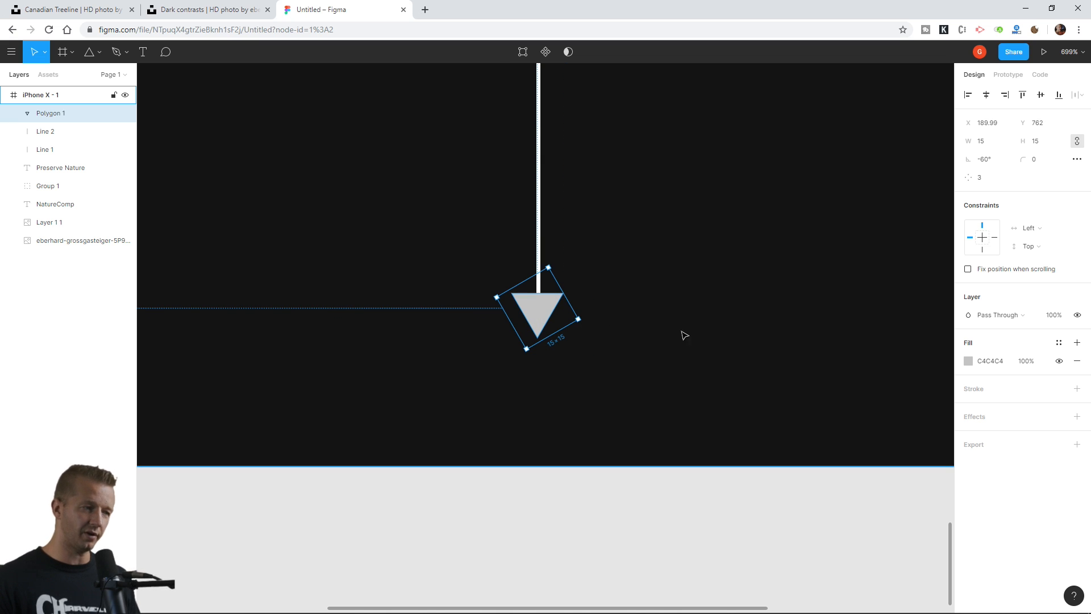
Step: Change the triangle arrowhead's fill to white (FFFFFF) and keep it centred on the line's lower end at about X 190
{"action": "left_click", "coordinate": [969, 361]}
{"action": "left_click_drag", "start_coordinate": [842, 355], "coordinate": [814, 326]}
{"action": "left_click_drag", "start_coordinate": [544, 310], "coordinate": [546, 311]}
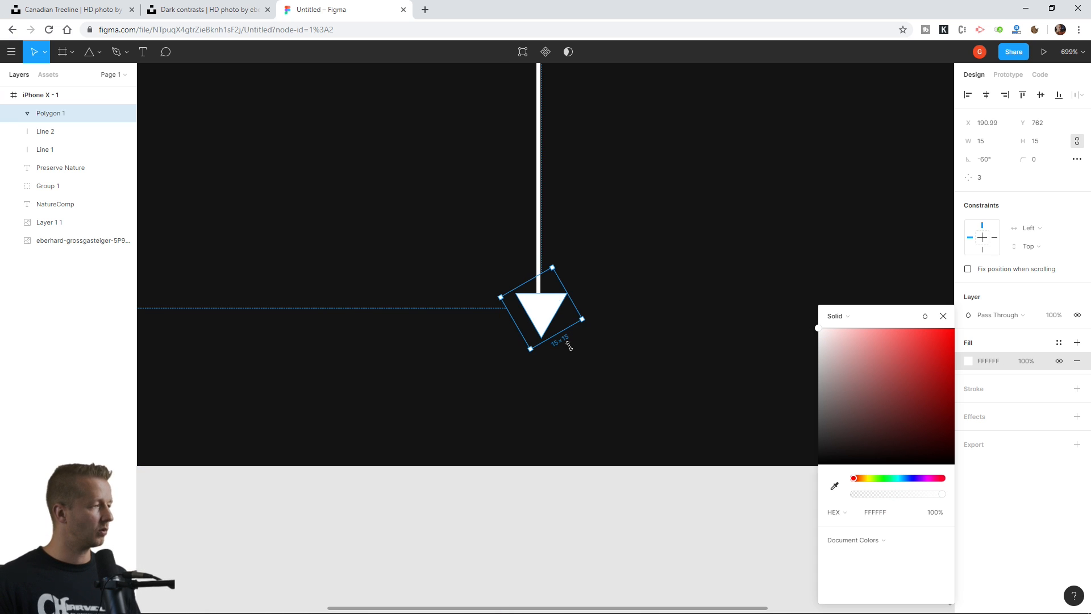
{"action": "left_click", "coordinate": [660, 381]}
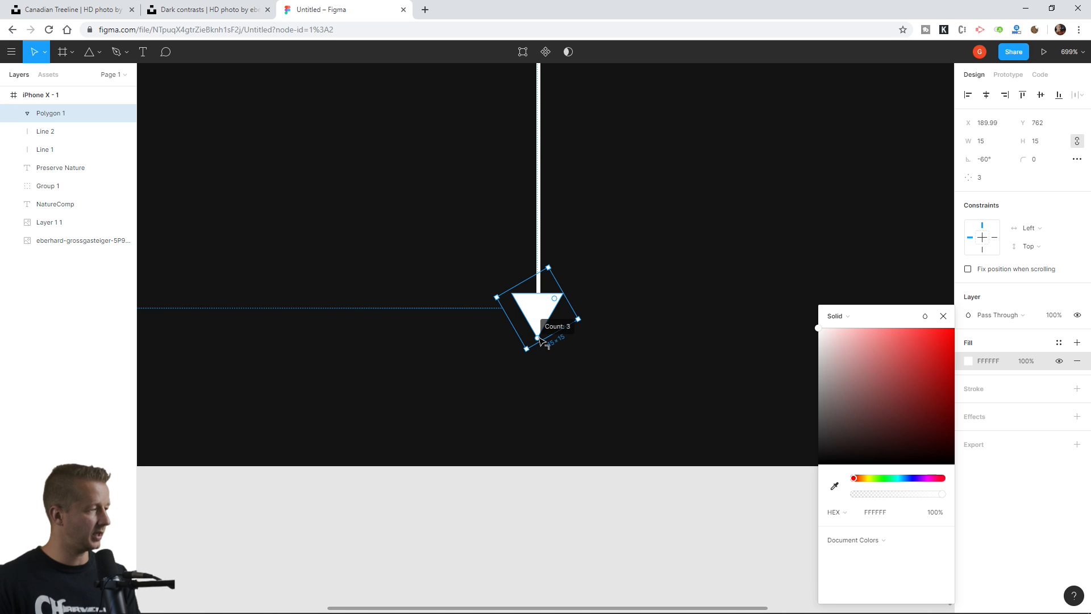
{"action": "left_click", "coordinate": [609, 532]}
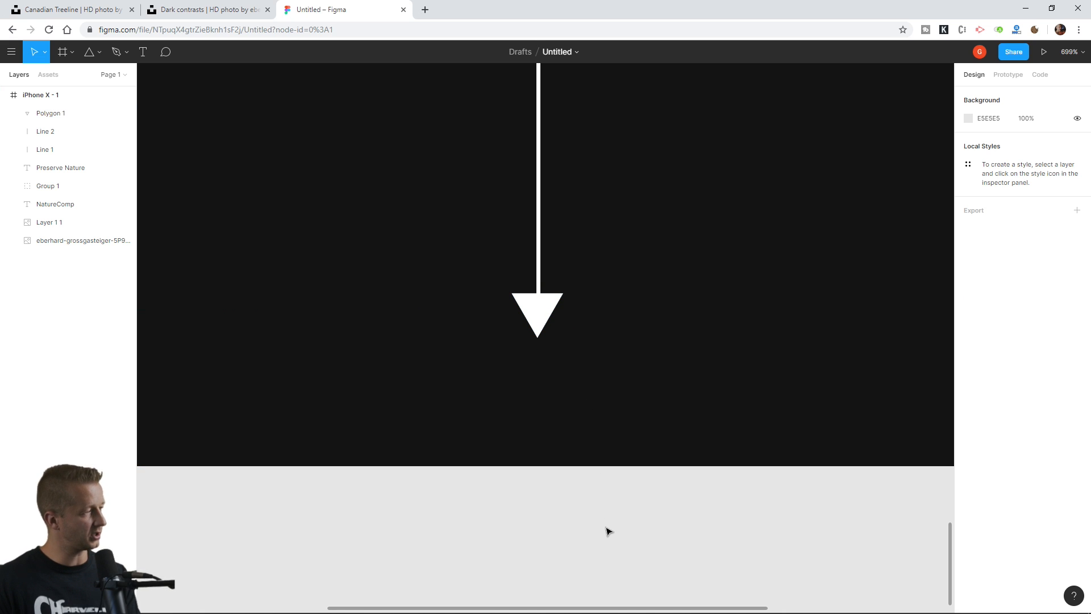
{"action": "left_click", "coordinate": [543, 317]}
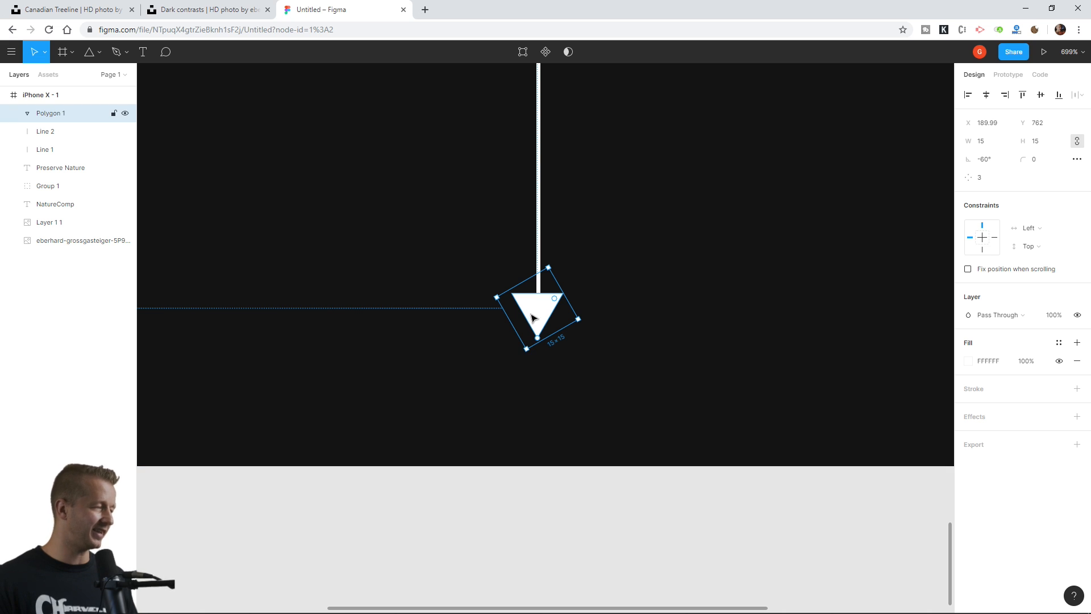
{"action": "left_click", "coordinate": [604, 540]}
Step: Group the white triangle arrowhead with the lower white line
{"action": "scroll", "coordinate": [675, 241], "scroll_direction": "down", "scroll_amount": 3}
{"action": "scroll", "coordinate": [674, 243], "scroll_direction": "down", "scroll_amount": 10}
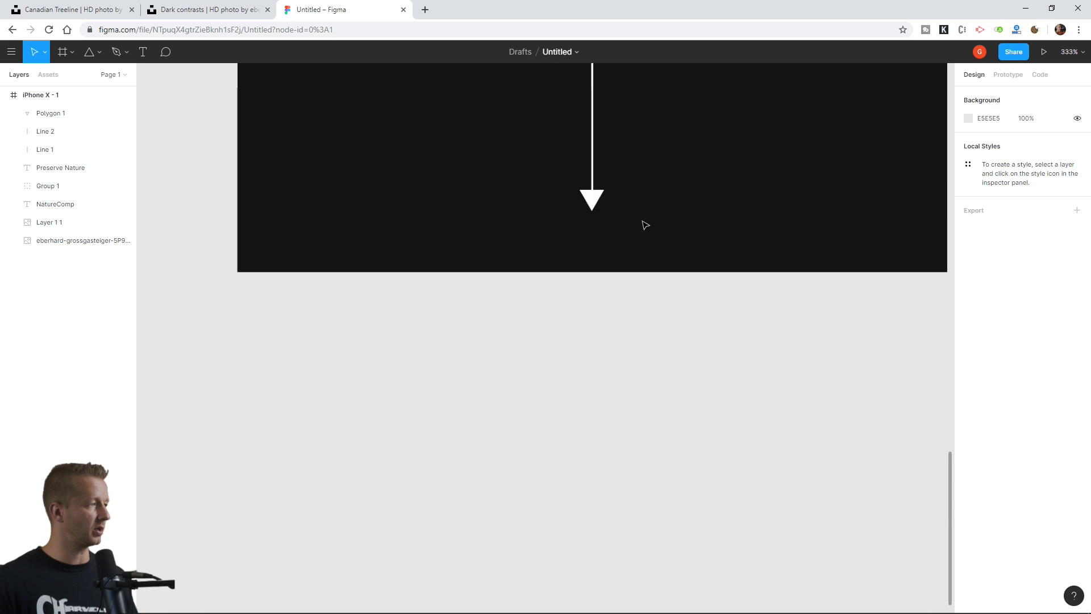
{"action": "left_click_drag", "start_coordinate": [692, 154], "coordinate": [557, 468]}
{"action": "left_click", "coordinate": [538, 477]}
{"action": "left_click", "coordinate": [539, 453], "text": "shift"}
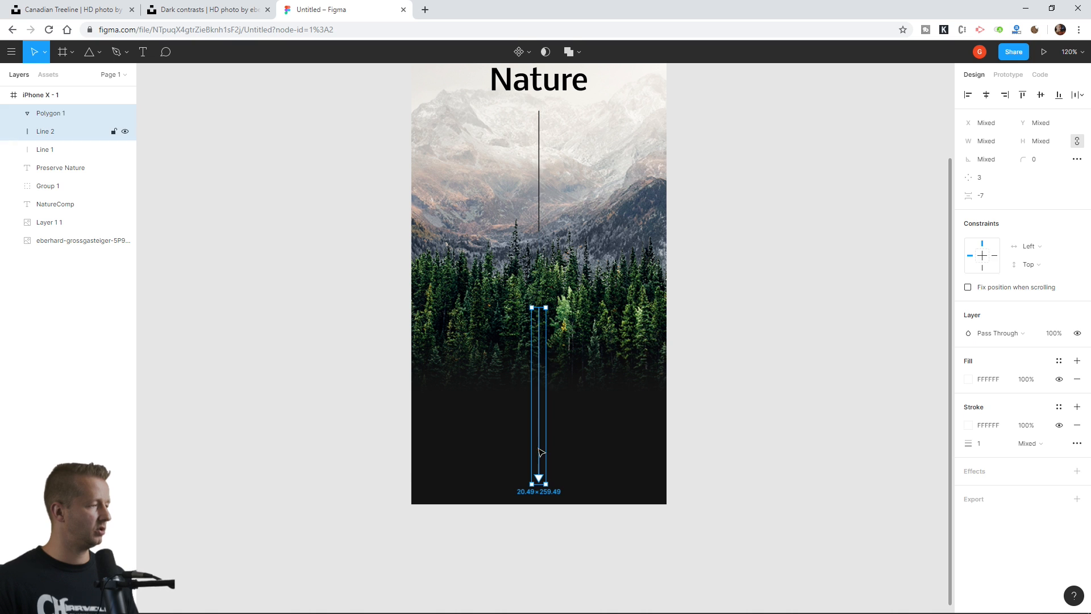
{"action": "key", "text": "ctrl+g"}
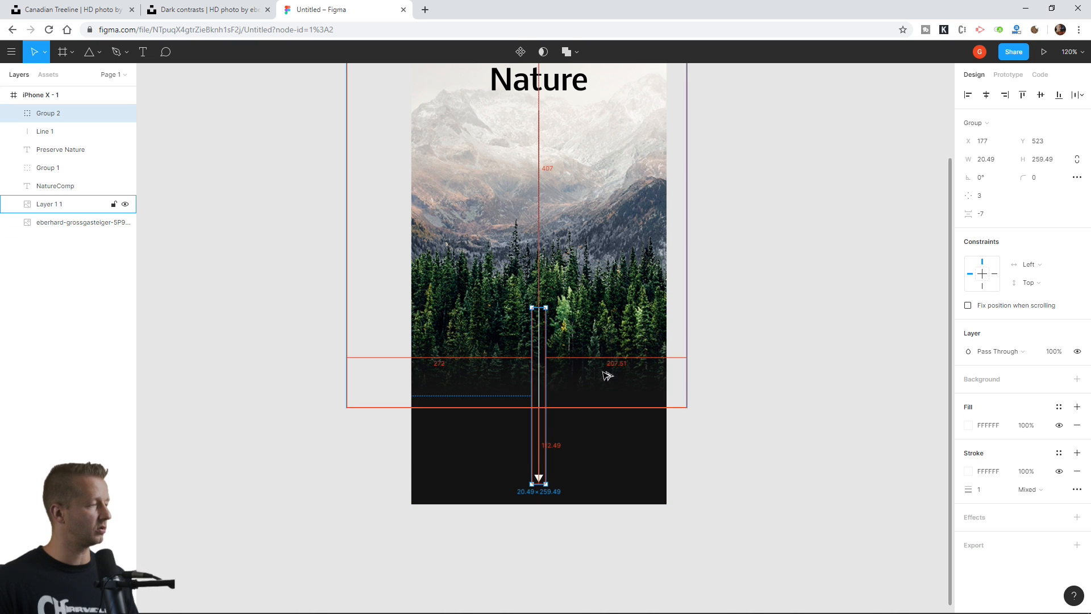
Step: Duplicate the whole iPhone X - 1 frame so that the copy sits beside the original
{"action": "scroll", "coordinate": [608, 372], "scroll_direction": "down", "scroll_amount": 1}
{"action": "scroll", "coordinate": [624, 312], "scroll_direction": "down", "scroll_amount": 1}
{"action": "left_click_drag", "start_coordinate": [625, 284], "coordinate": [591, 395]}
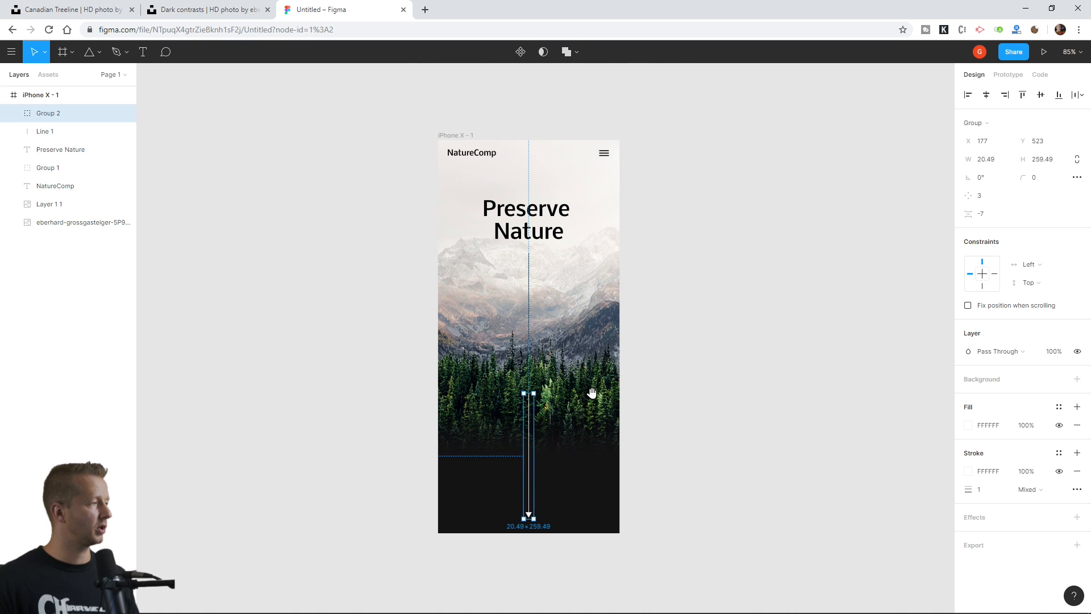
{"action": "left_click", "coordinate": [740, 351]}
{"action": "left_click_drag", "start_coordinate": [698, 339], "coordinate": [678, 308]}
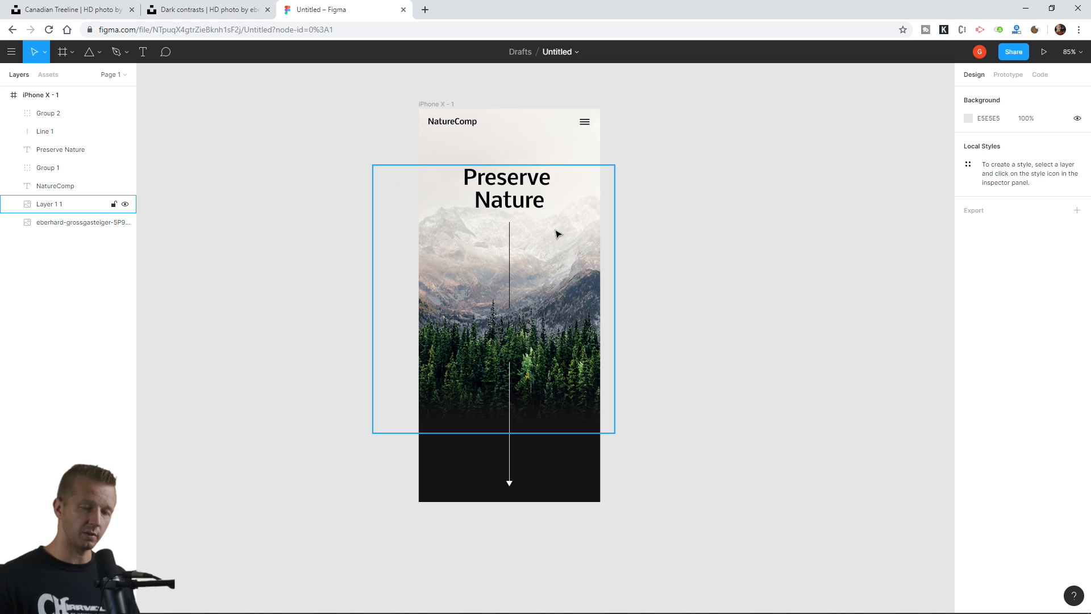
{"action": "left_click", "coordinate": [434, 106]}
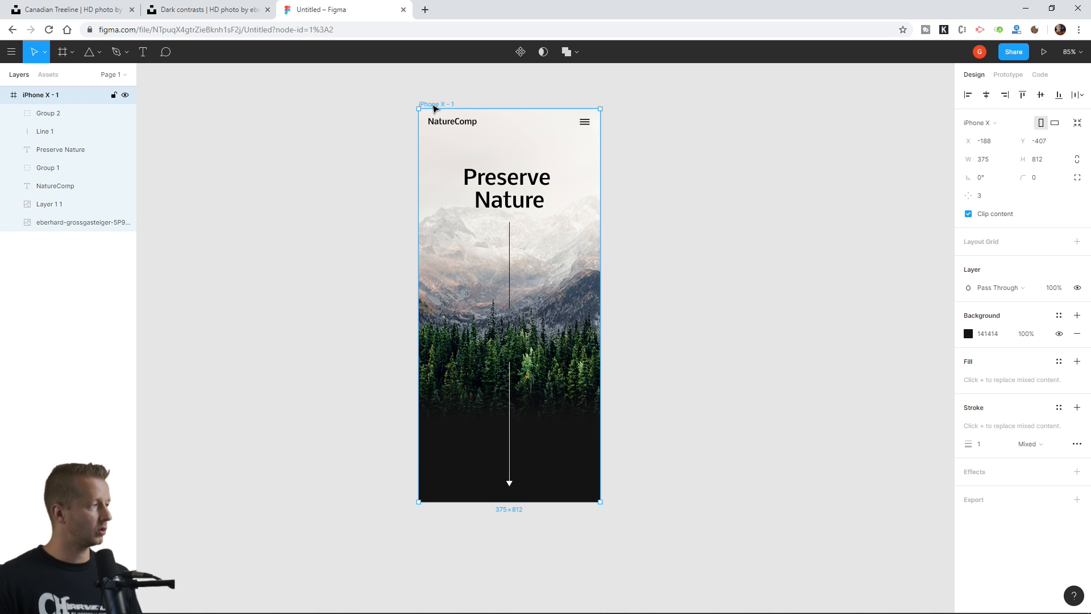
{"action": "key", "text": "ctrl+d"}
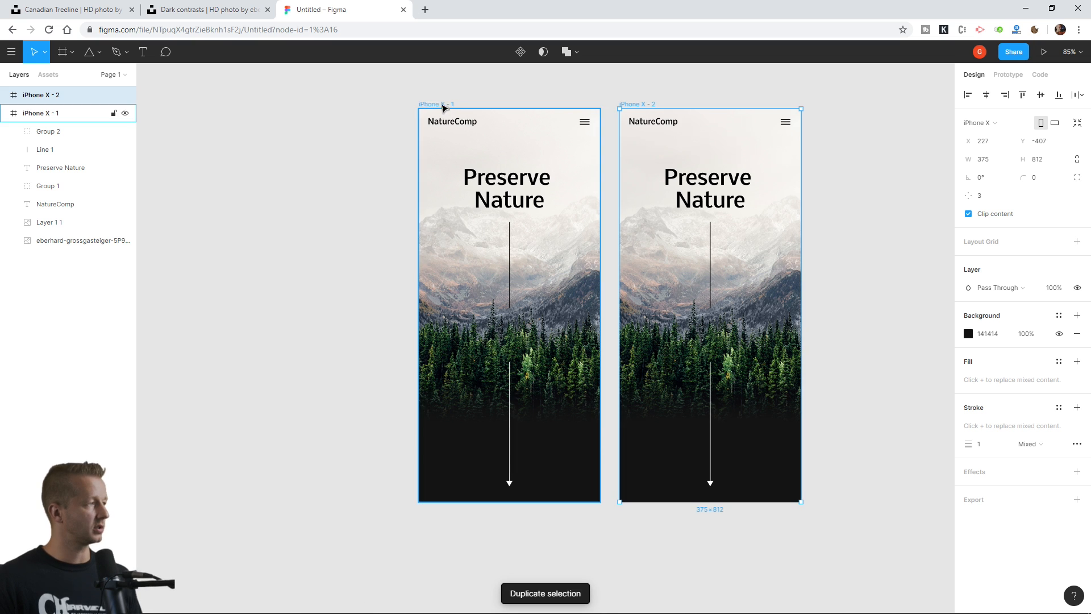
{"action": "left_click", "coordinate": [598, 94]}
{"action": "left_click_drag", "start_coordinate": [711, 100], "coordinate": [585, 117]}
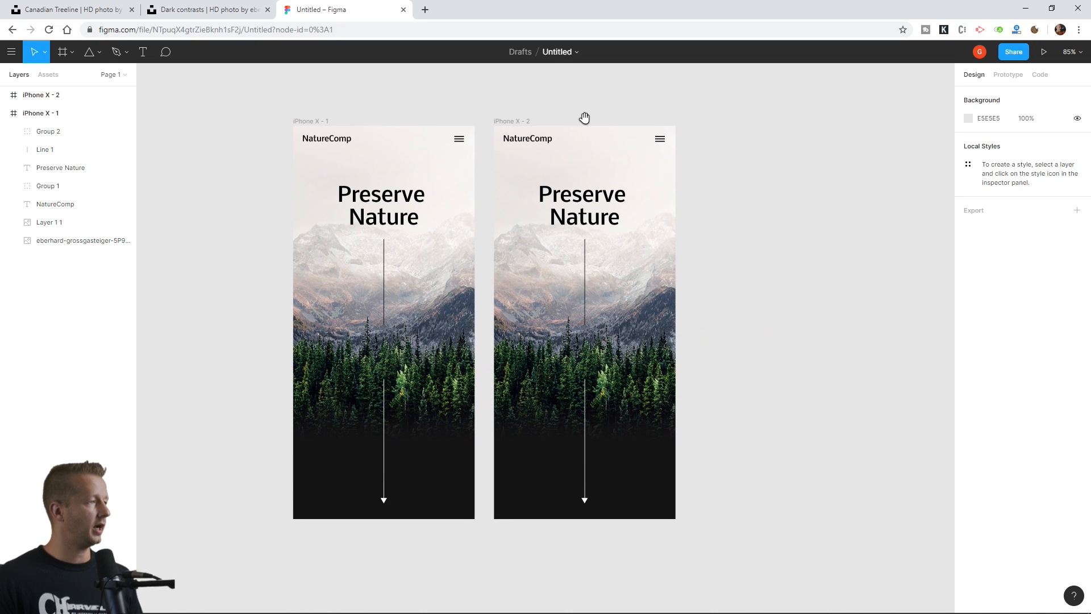
{"action": "left_click", "coordinate": [551, 160]}
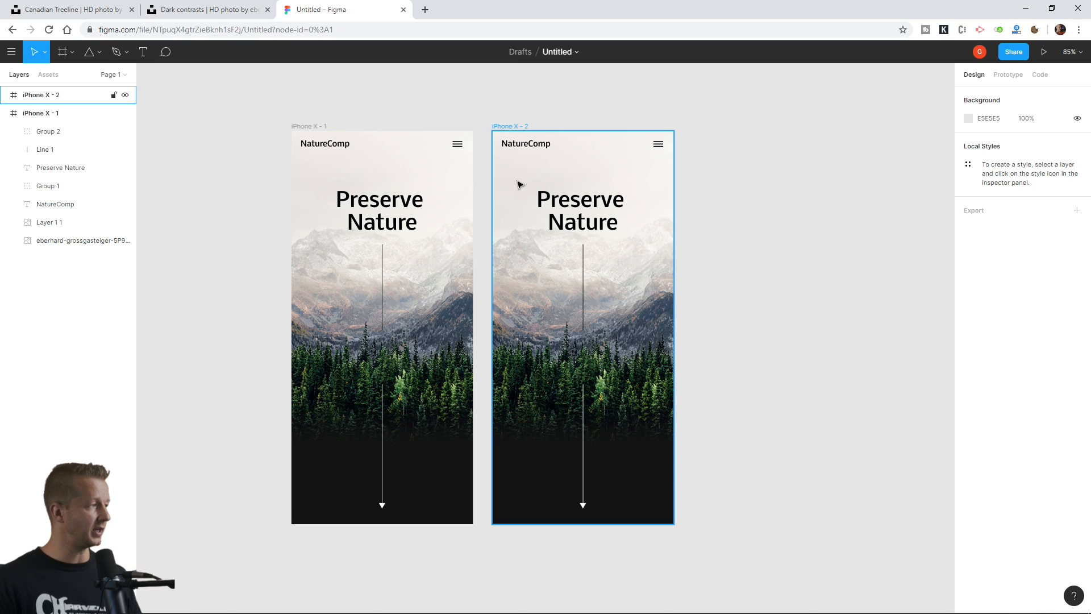
Step: In iPhone X - 1, move the NatureComp title and menu icon up over the top edge, still nested in the frame, at 0% opacity
{"action": "left_click", "coordinate": [338, 146]}
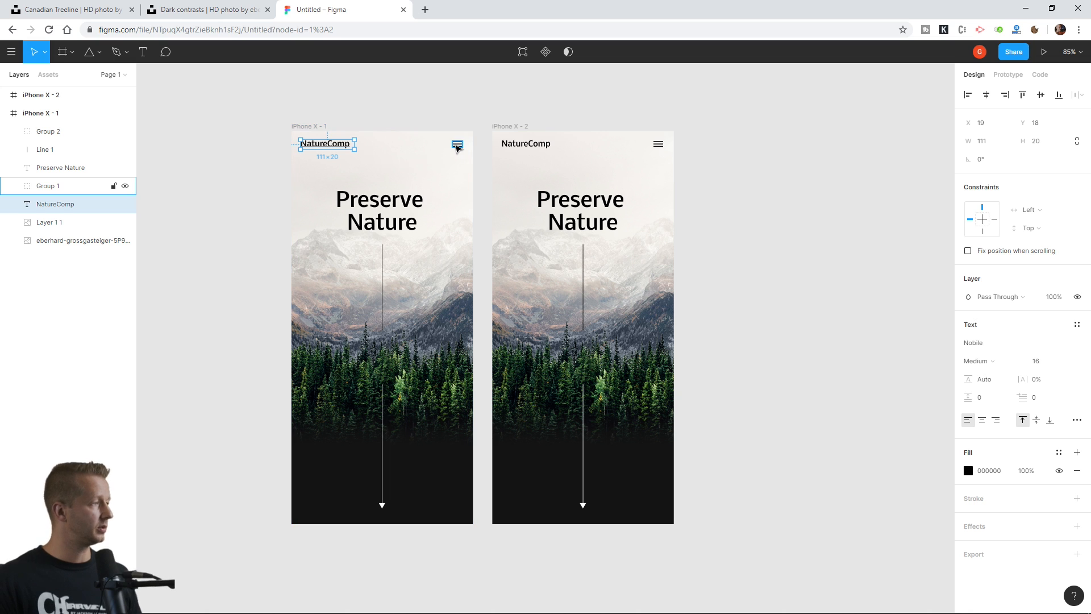
{"action": "left_click", "coordinate": [458, 146], "text": "shift"}
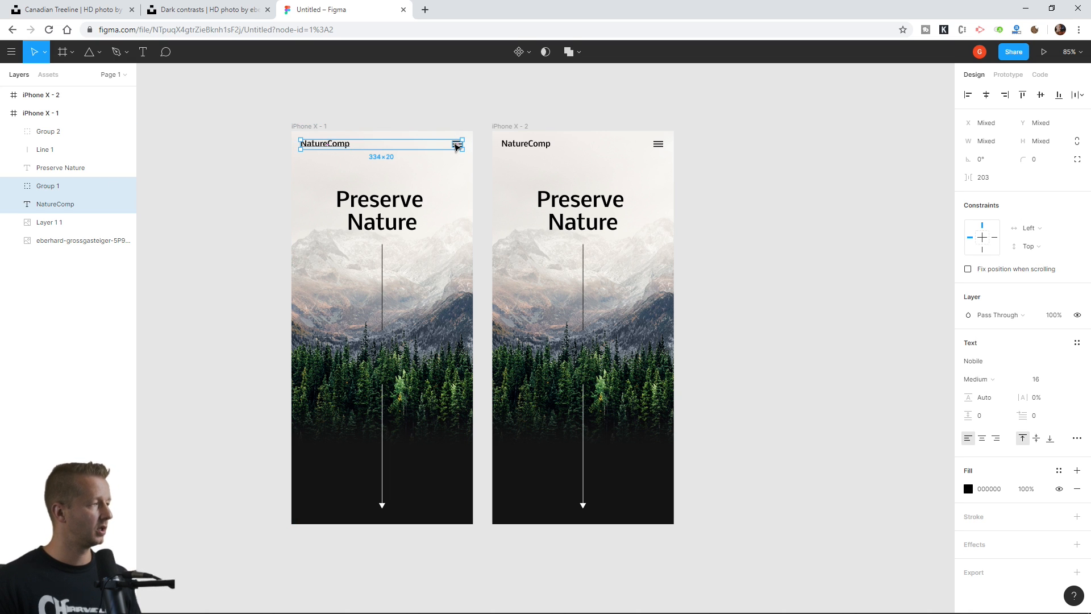
{"action": "left_click_drag", "start_coordinate": [456, 146], "coordinate": [458, 136]}
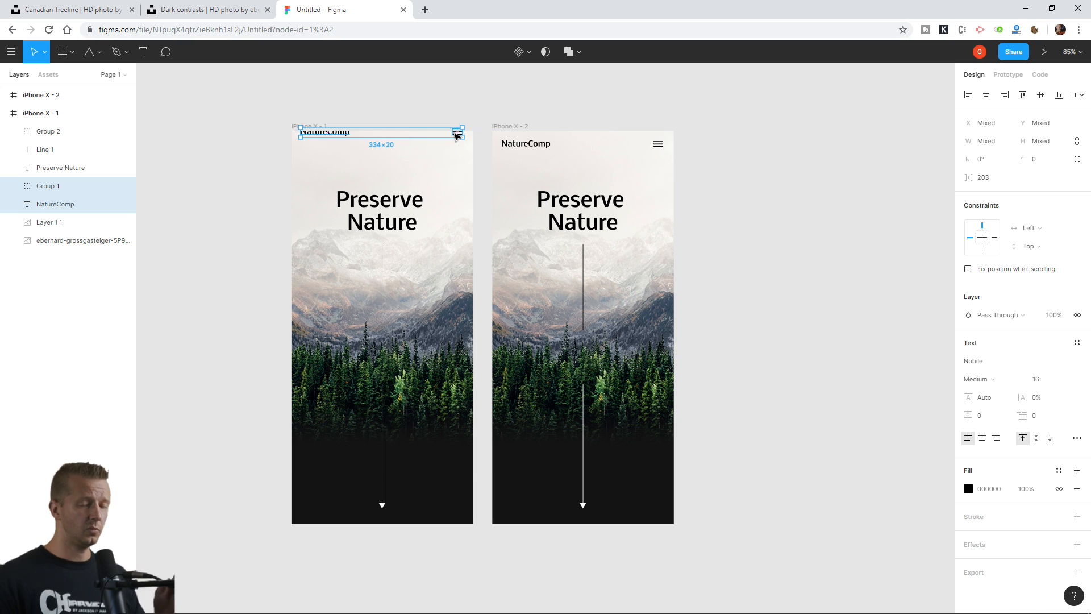
{"action": "left_click_drag", "start_coordinate": [457, 137], "coordinate": [458, 131]}
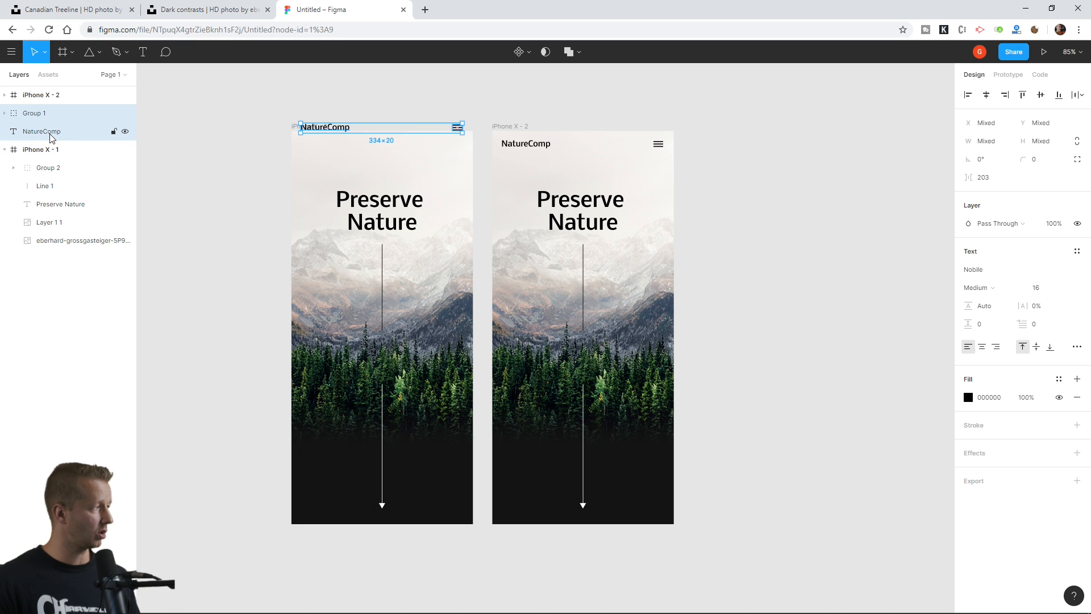
{"action": "left_click_drag", "start_coordinate": [50, 136], "coordinate": [56, 160]}
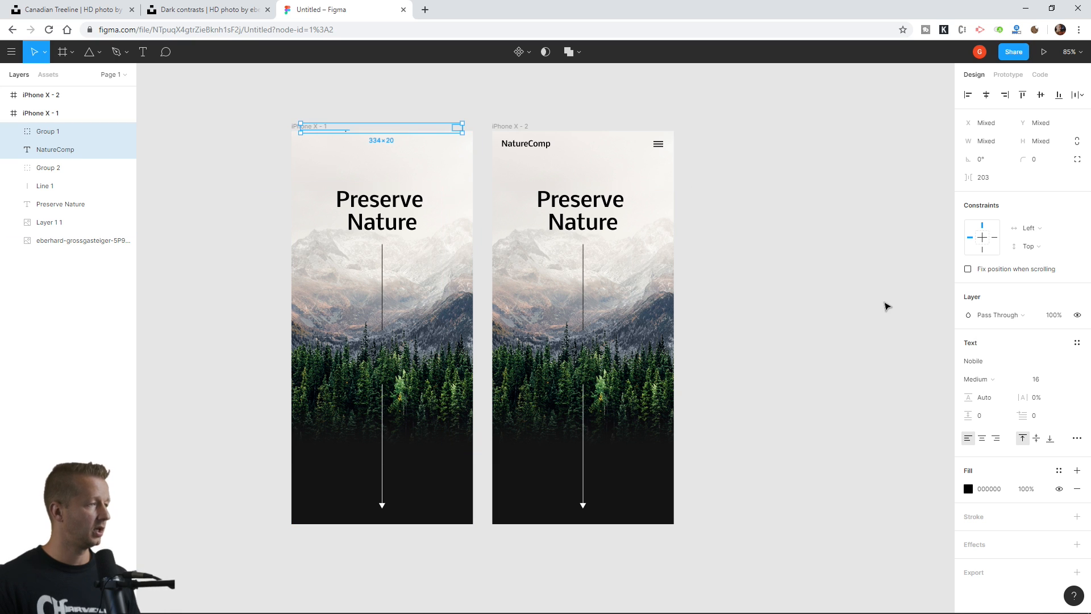
{"action": "left_click", "coordinate": [1058, 316]}
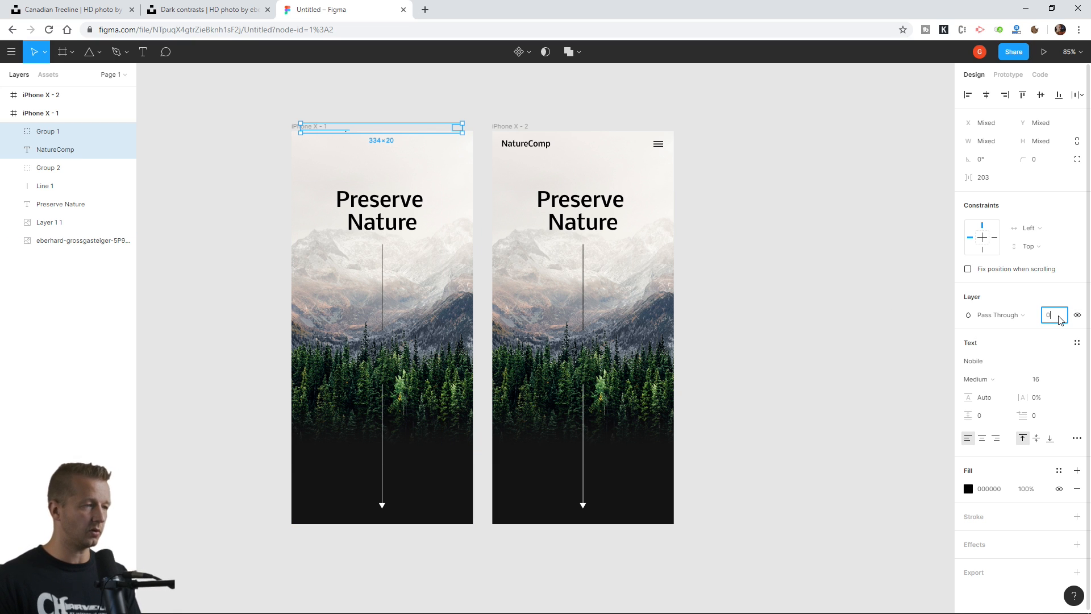
{"action": "key", "text": "Return"}
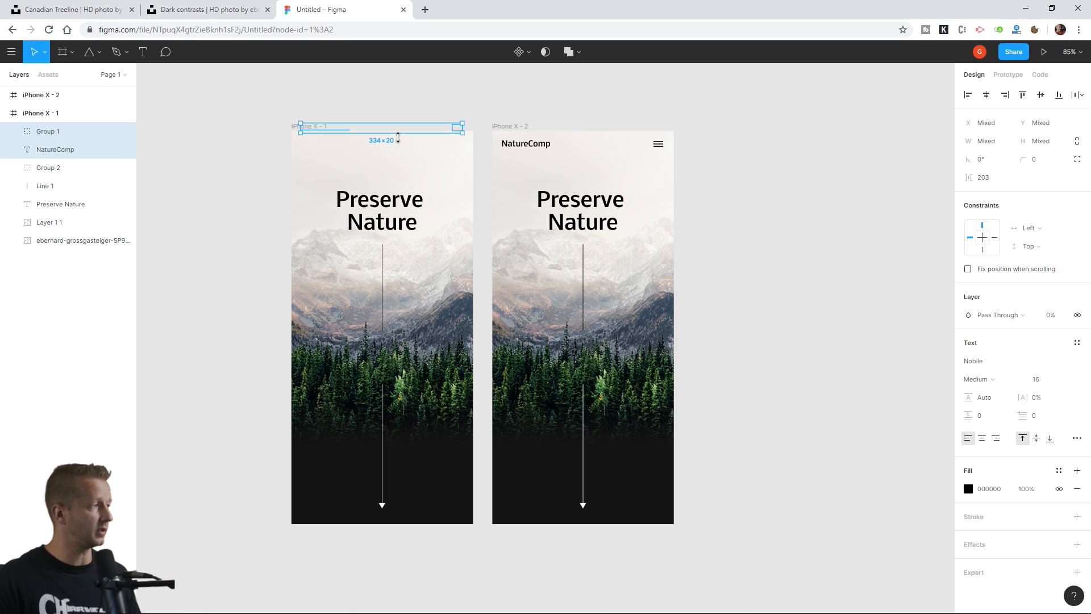
Step: Move the Preserve Nature heading in iPhone X - 1 up to about Y 56 and set its opacity to 0%
{"action": "left_click", "coordinate": [394, 214]}
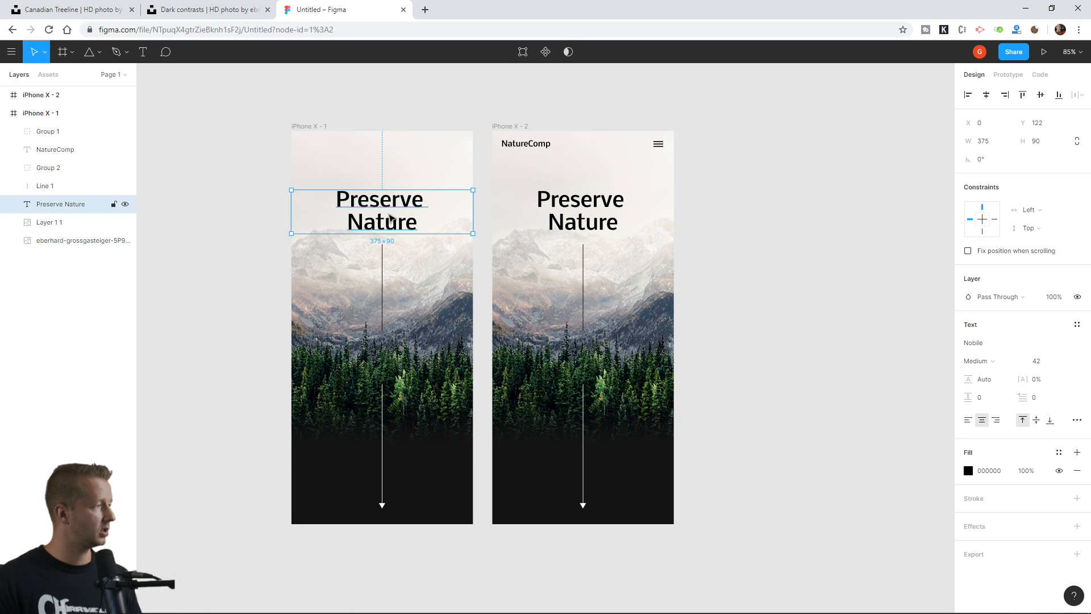
{"action": "left_click_drag", "start_coordinate": [396, 212], "coordinate": [394, 179]}
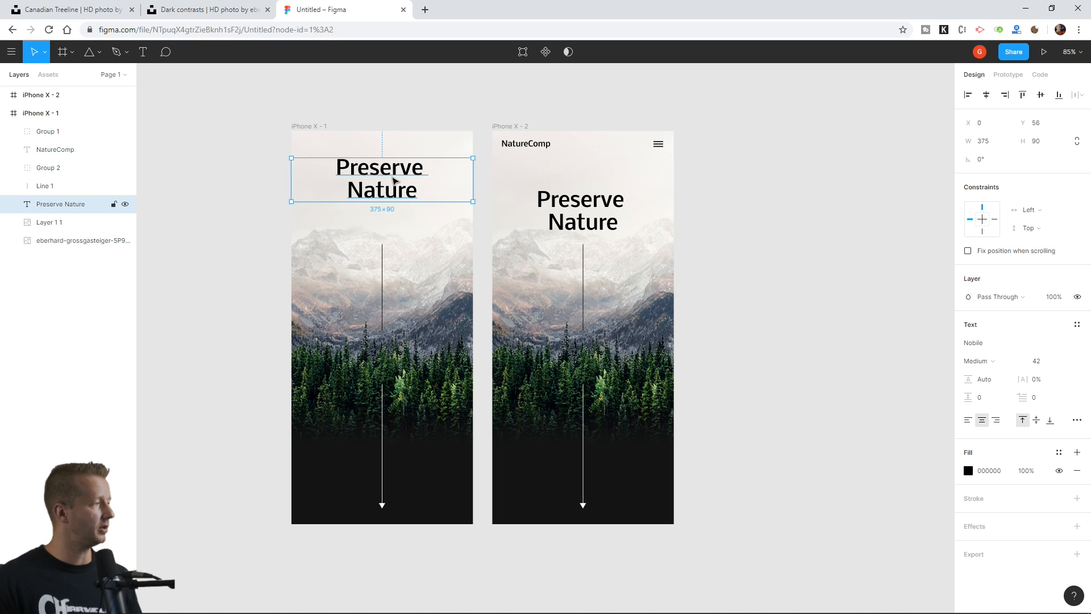
{"action": "left_click", "coordinate": [1054, 298]}
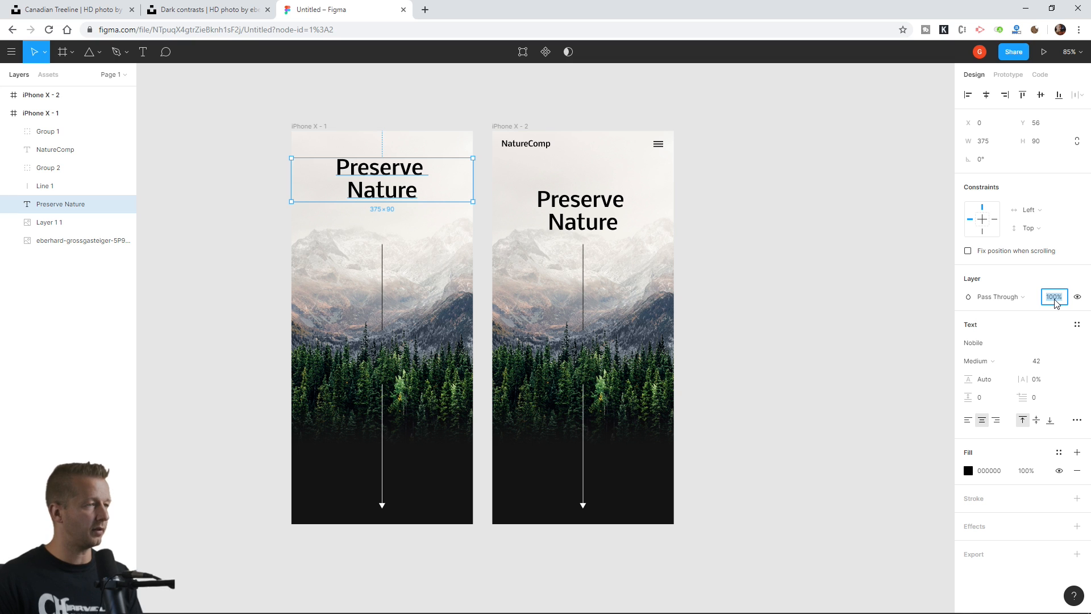
{"action": "type", "text": "0"}
{"action": "key", "text": "Return"}
Step: Move the black vertical line in iPhone X - 1 up to about Y 180 and set its opacity to 0%
{"action": "left_click", "coordinate": [382, 282]}
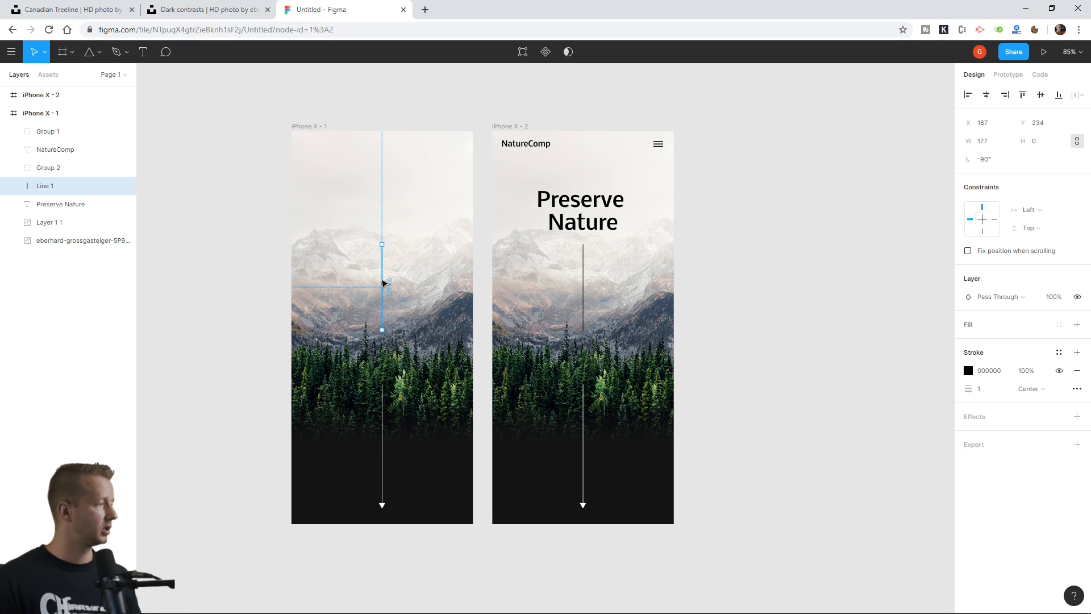
{"action": "left_click_drag", "start_coordinate": [383, 283], "coordinate": [384, 256]}
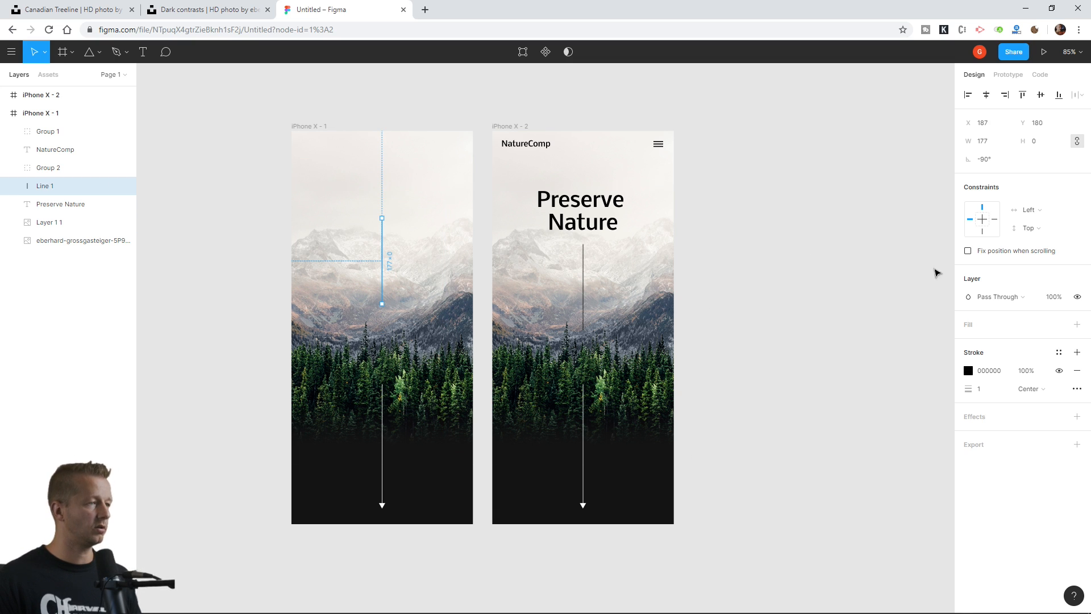
{"action": "left_click", "coordinate": [1054, 297]}
{"action": "type", "text": "0"}
{"action": "key", "text": "Return"}
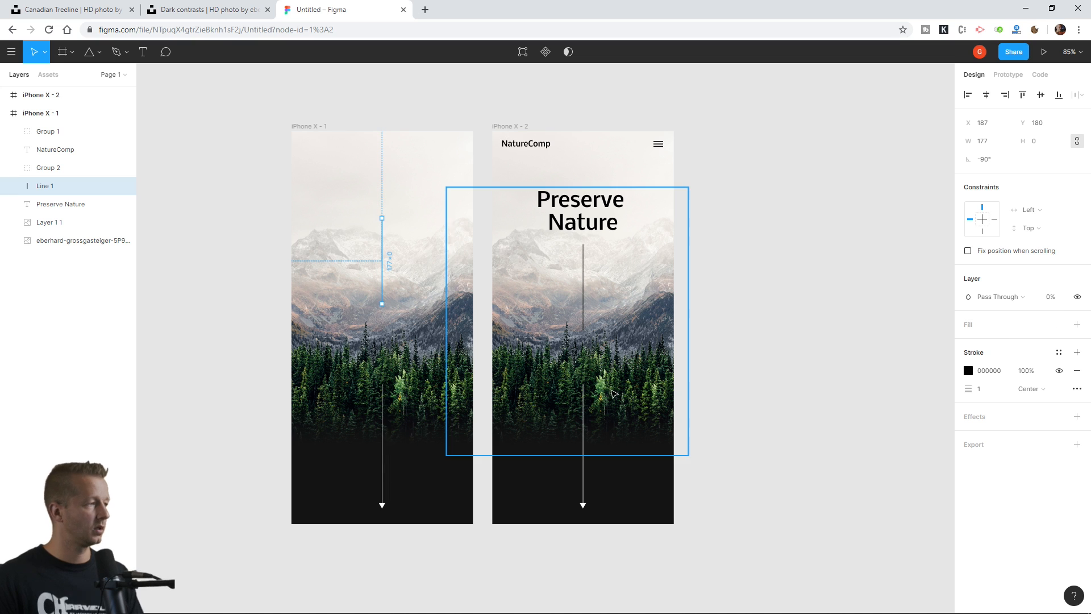
Step: Move the white arrow group in iPhone X - 1 down to about Y 645 and set its opacity to 0%
{"action": "left_click", "coordinate": [383, 410]}
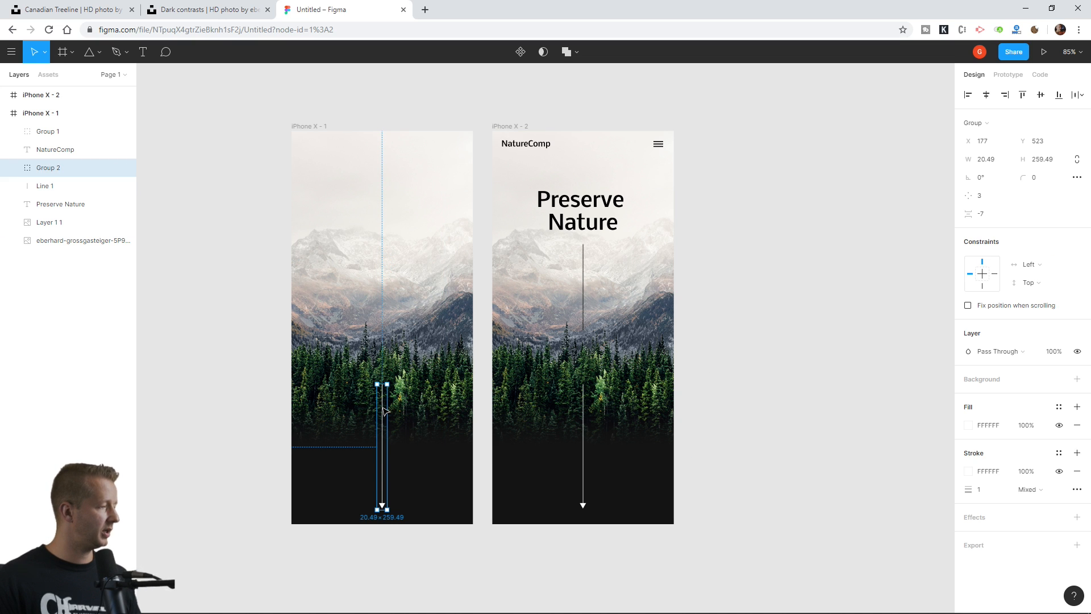
{"action": "left_click_drag", "start_coordinate": [384, 410], "coordinate": [385, 469]}
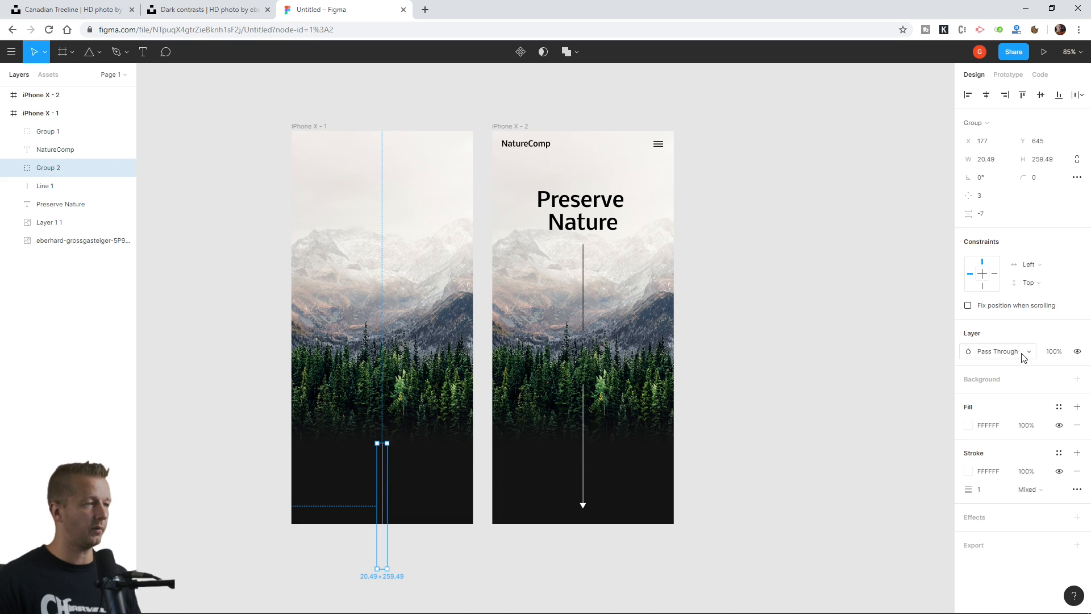
{"action": "left_click", "coordinate": [1054, 352]}
{"action": "type", "text": "0"}
{"action": "key", "text": "Return"}
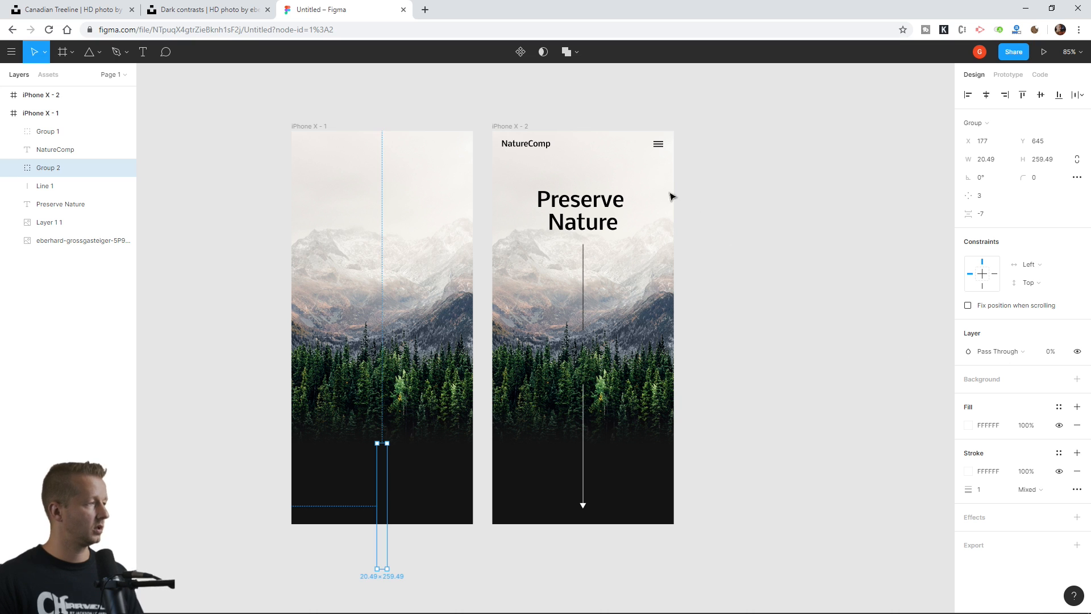
{"action": "left_click", "coordinate": [487, 112]}
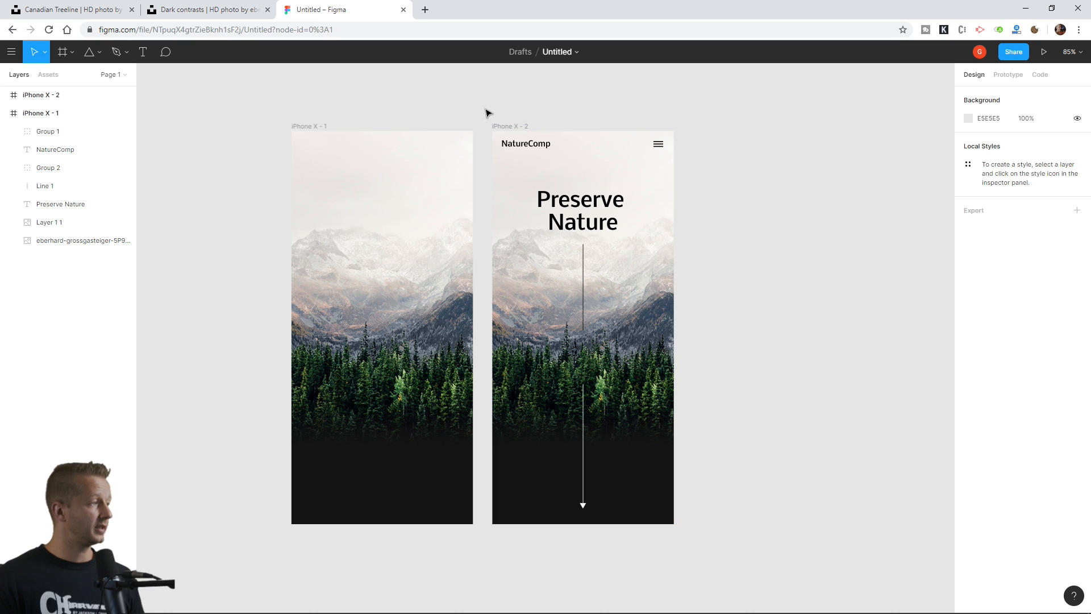
Step: Move the treeline image in iPhone X - 1 straight down to about Y 207
{"action": "left_click", "coordinate": [397, 293]}
{"action": "left_click_drag", "start_coordinate": [401, 271], "coordinate": [403, 290]}
{"action": "left_click_drag", "start_coordinate": [414, 403], "coordinate": [414, 422]}
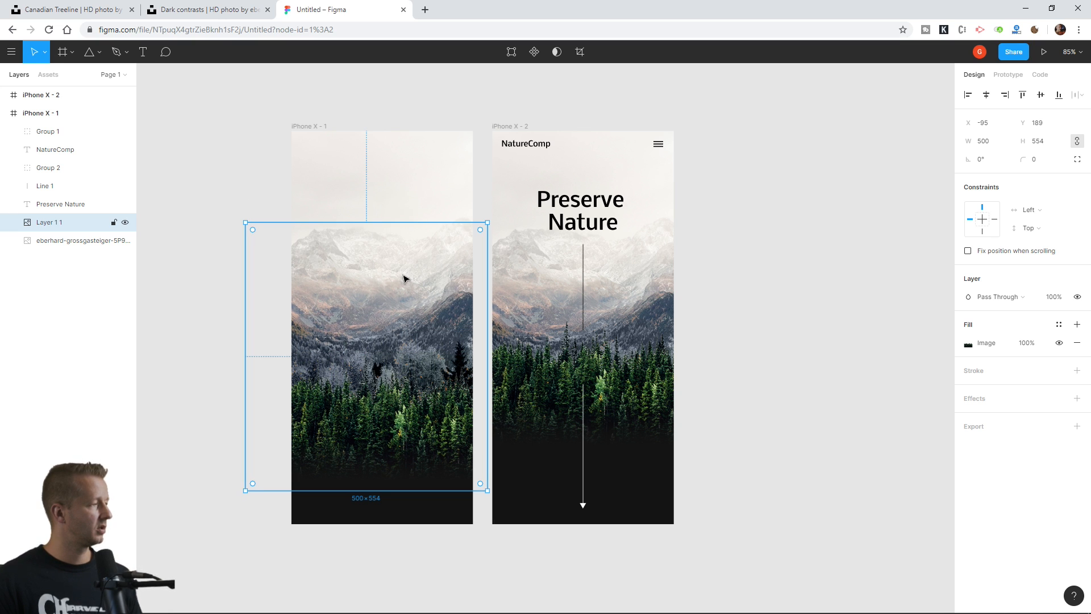
{"action": "mouse_move", "coordinate": [404, 278]}
{"action": "left_mouse_down"}
{"action": "mouse_move", "coordinate": [402, 309]}
{"action": "mouse_move", "coordinate": [404, 282]}
{"action": "left_mouse_up"}
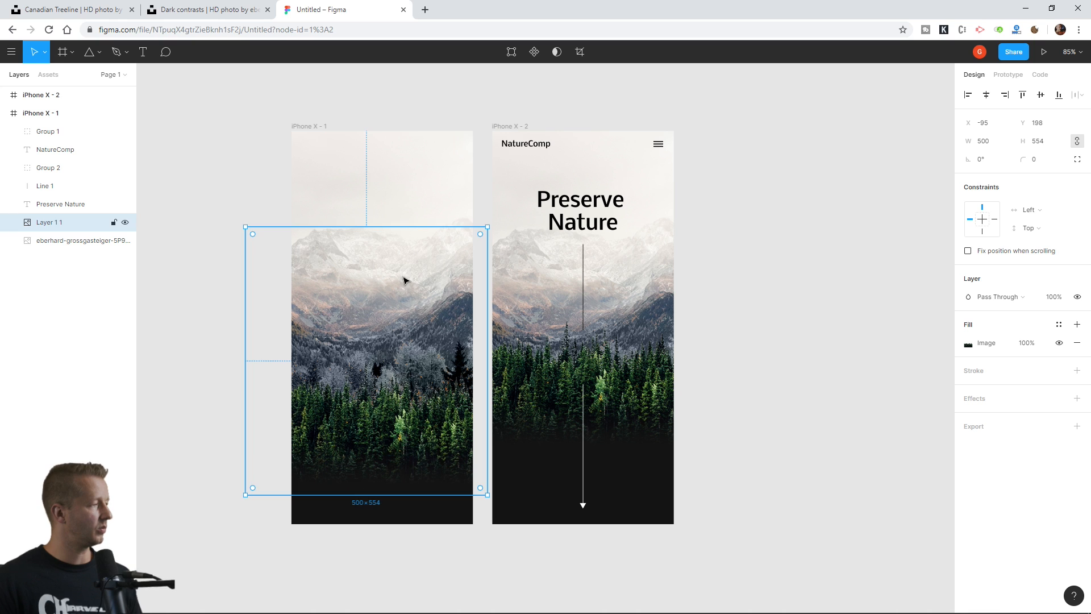
{"action": "left_click", "coordinate": [312, 218]}
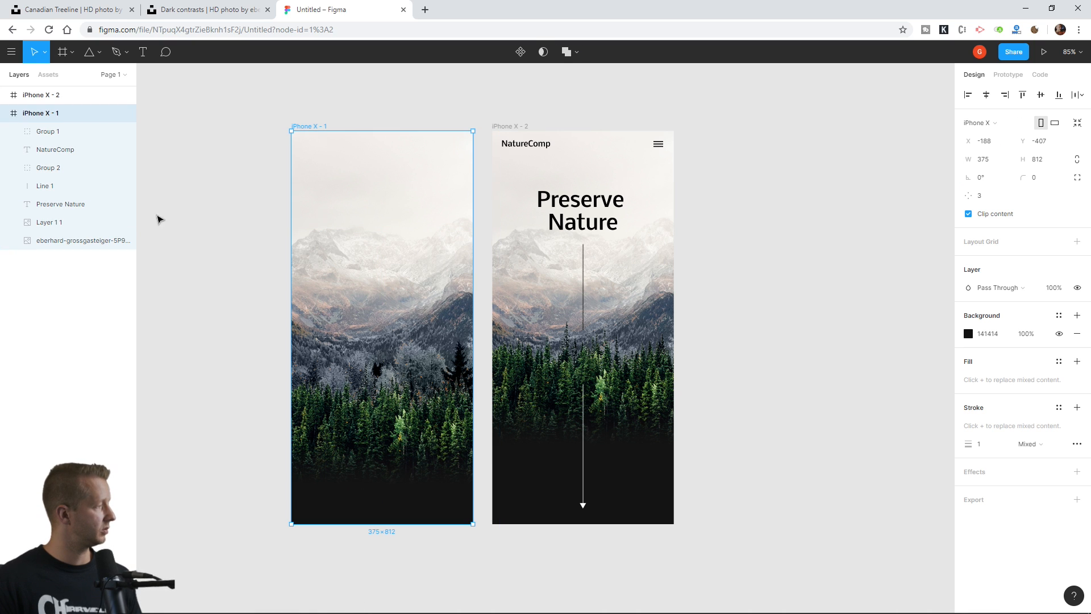
{"action": "left_click", "coordinate": [50, 203]}
{"action": "left_click", "coordinate": [57, 222]}
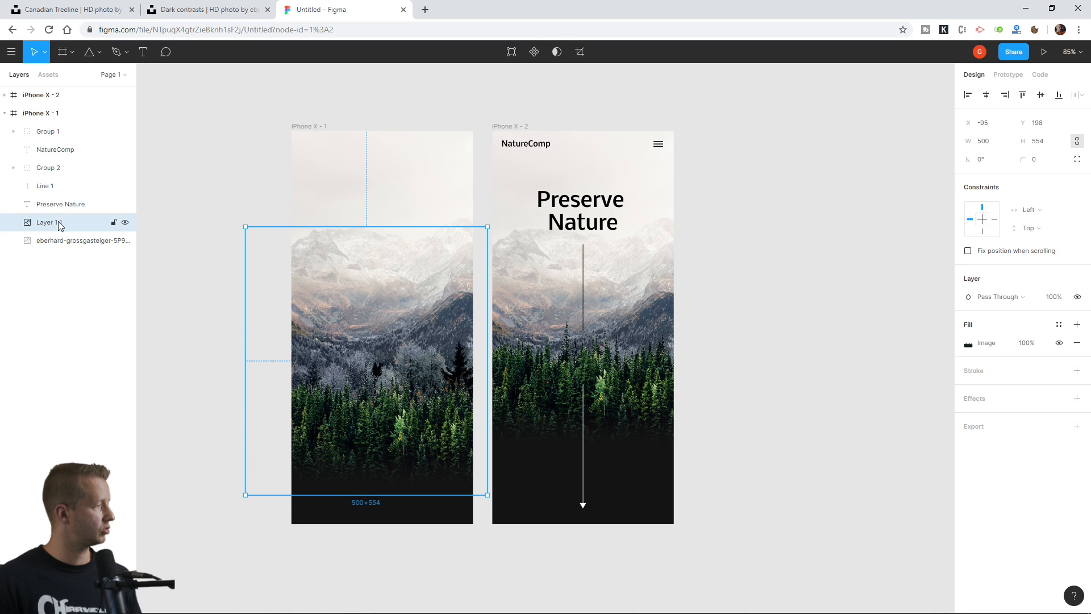
{"action": "key", "text": "shift+Down"}
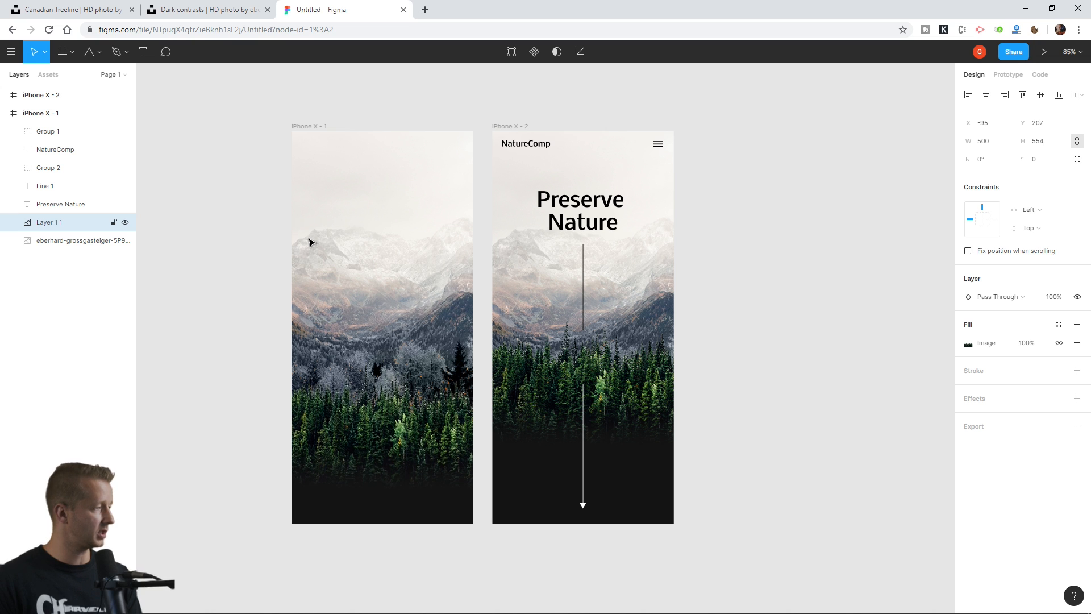
Step: Nudge the treeline image in iPhone X - 1 slightly upward
{"action": "key", "text": "Up"}
{"action": "key", "text": "Up"}
{"action": "key", "text": "Up"}
{"action": "key", "text": "Up"}
{"action": "key", "text": "Up"}
{"action": "key", "text": "Up"}
{"action": "key", "text": "Up"}
{"action": "key", "text": "Up"}
{"action": "key", "text": "Up"}
{"action": "key", "text": "Up"}
Step: Shift the mountain background photo in iPhone X - 1 straight up to Y -55, leaving its X position alone
{"action": "left_click", "coordinate": [71, 242]}
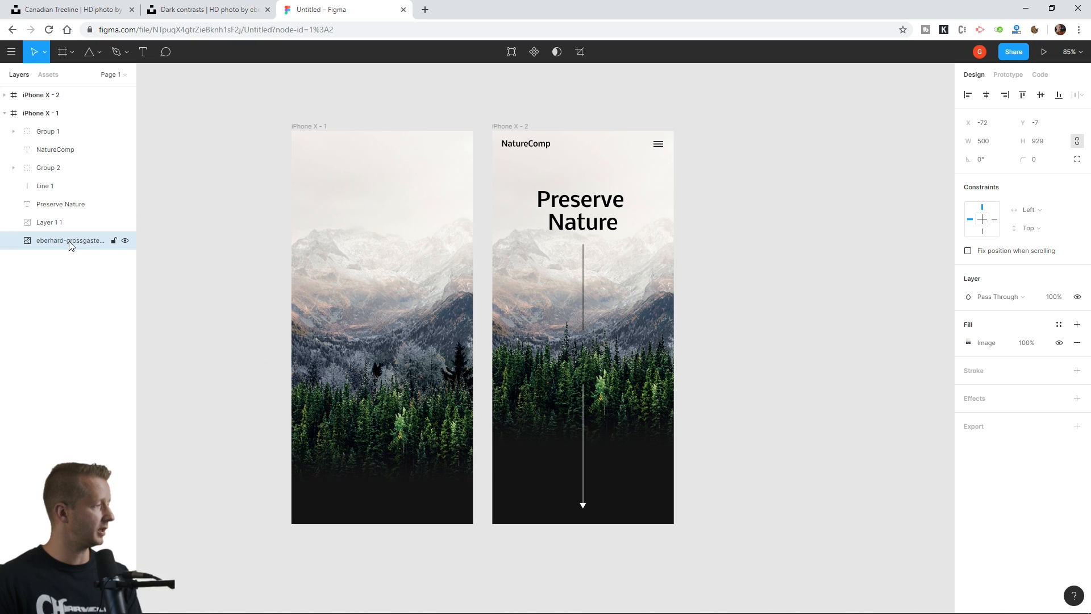
{"action": "key", "text": "Down"}
{"action": "key", "text": "Down"}
{"action": "key", "text": "Down"}
{"action": "key", "text": "Down"}
{"action": "key", "text": "Down"}
{"action": "key", "text": "Down"}
{"action": "key", "text": "Down"}
{"action": "key", "text": "Down"}
{"action": "key", "text": "Down"}
{"action": "key", "text": "Down"}
{"action": "key", "text": "Down"}
{"action": "key", "text": "Down"}
{"action": "key", "text": "Down"}
{"action": "key", "text": "Down"}
{"action": "key", "text": "Up"}
{"action": "key", "text": "Up"}
{"action": "key", "text": "Up"}
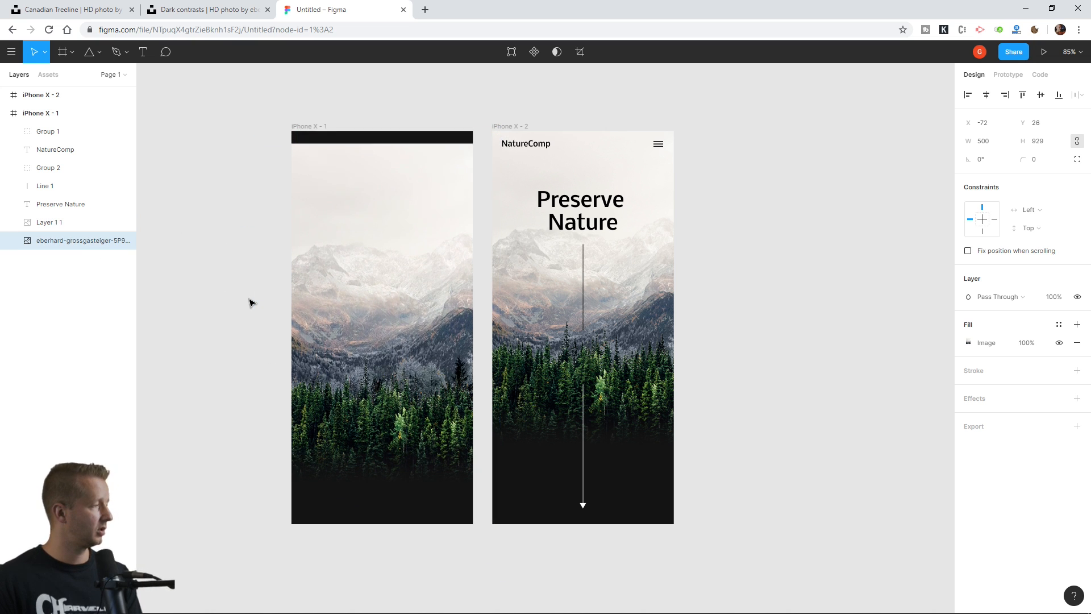
{"action": "key", "text": "Up"}
{"action": "key", "text": "Up"}
{"action": "key", "text": "Up"}
{"action": "key", "text": "Up"}
{"action": "key", "text": "Up"}
{"action": "key", "text": "Up"}
{"action": "key", "text": "Up"}
{"action": "key", "text": "Up"}
{"action": "key", "text": "Up"}
{"action": "key", "text": "Up"}
{"action": "key", "text": "Up"}
{"action": "key", "text": "Up"}
{"action": "key", "text": "Up"}
{"action": "key", "text": "Up"}
{"action": "key", "text": "Up"}
{"action": "key", "text": "Up"}
{"action": "key", "text": "Up"}
{"action": "key", "text": "Up"}
{"action": "key", "text": "Up"}
{"action": "key", "text": "Up"}
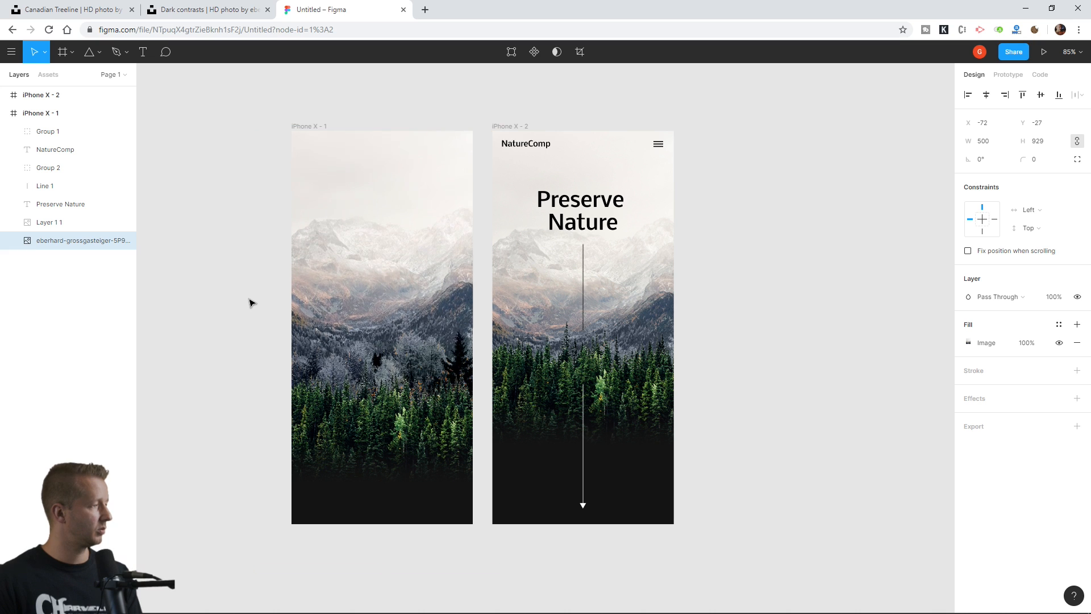
{"action": "key", "text": "Up"}
{"action": "key", "text": "Up"}
{"action": "key", "text": "Up"}
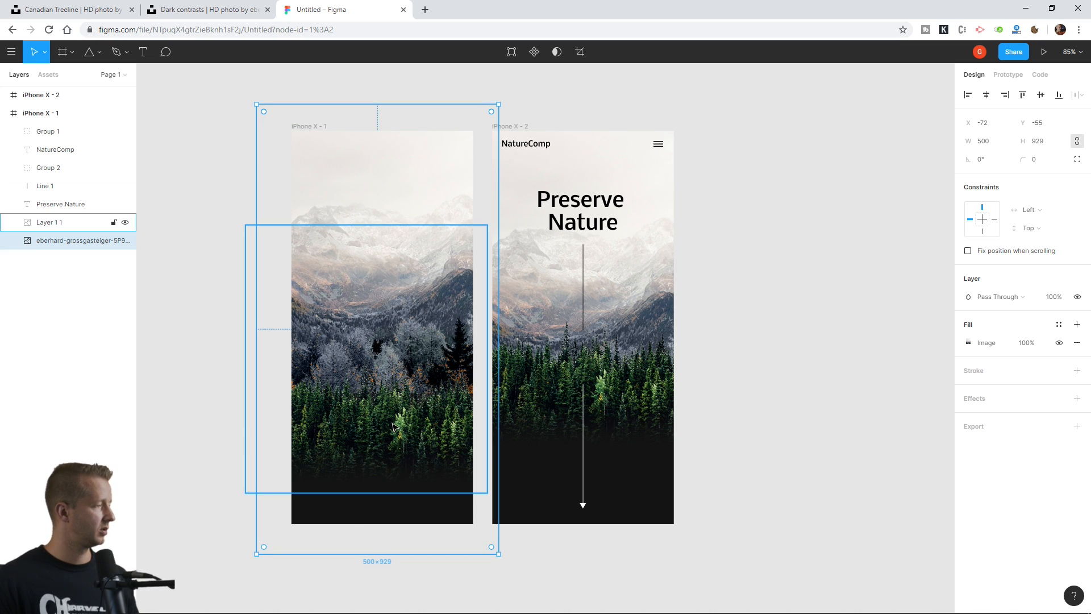
{"action": "left_click", "coordinate": [183, 293]}
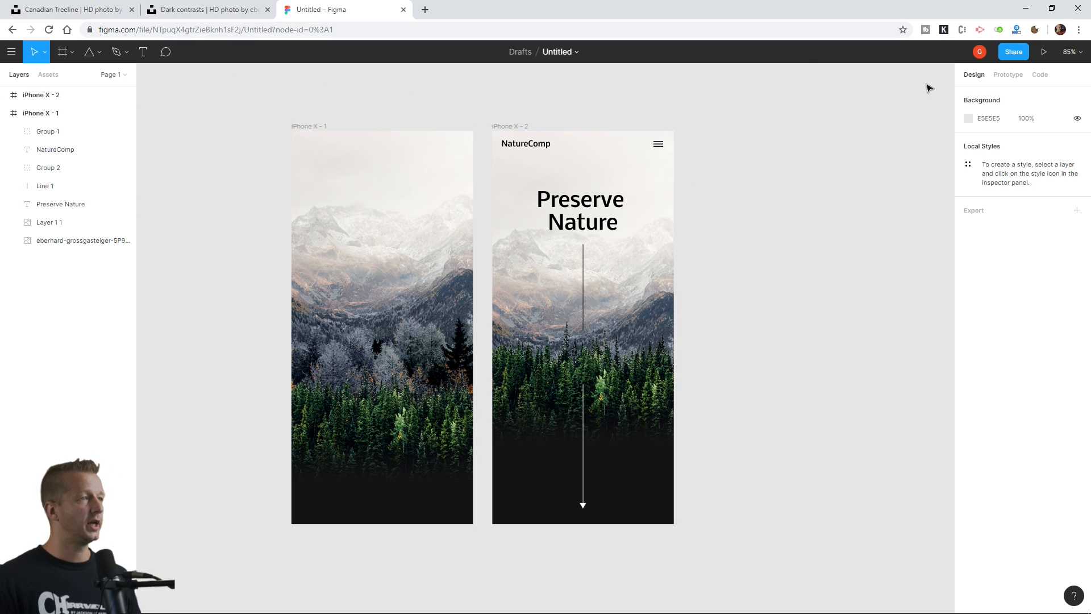
Step: Create a prototype connection from the iPhone X - 1 frame to the iPhone X - 2 frame
{"action": "left_click", "coordinate": [1010, 75]}
{"action": "left_click", "coordinate": [315, 126]}
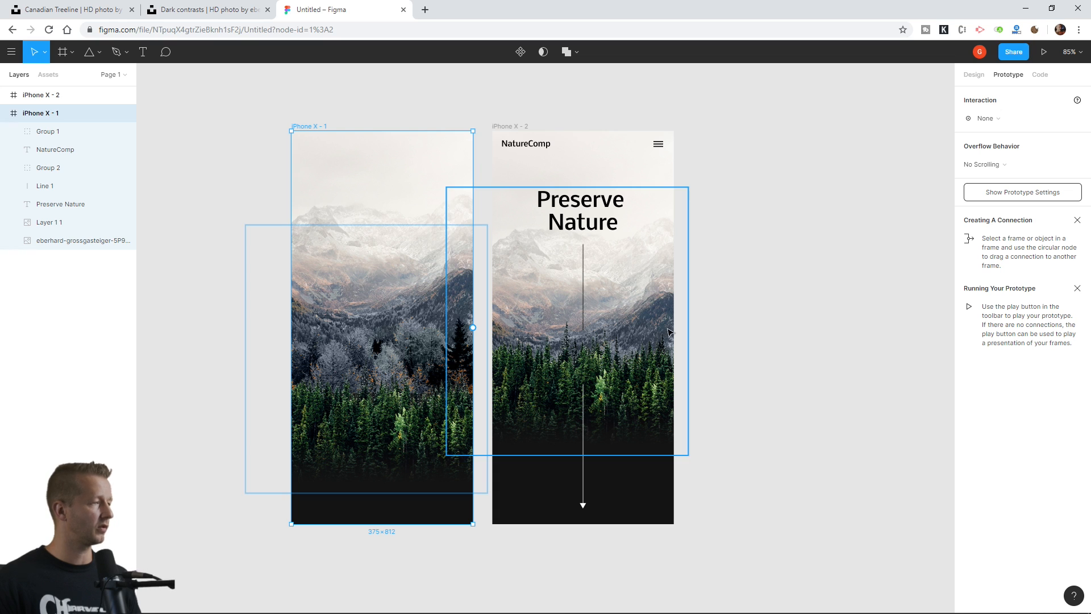
{"action": "left_click_drag", "start_coordinate": [474, 328], "coordinate": [568, 318]}
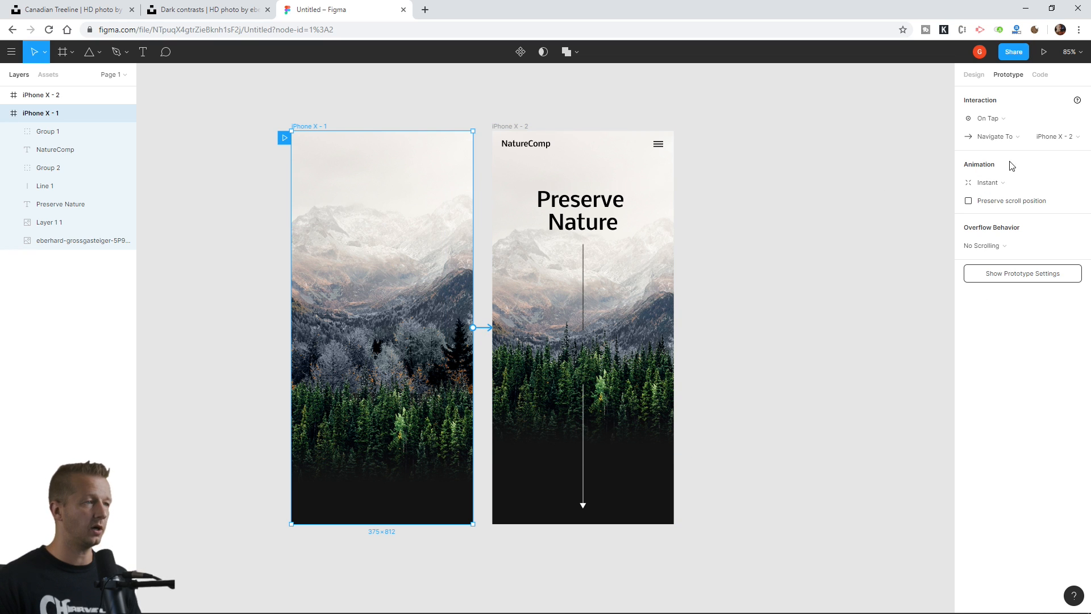
Step: Set the connection's trigger to After Delay with a delay of 200 ms
{"action": "left_click", "coordinate": [1005, 121]}
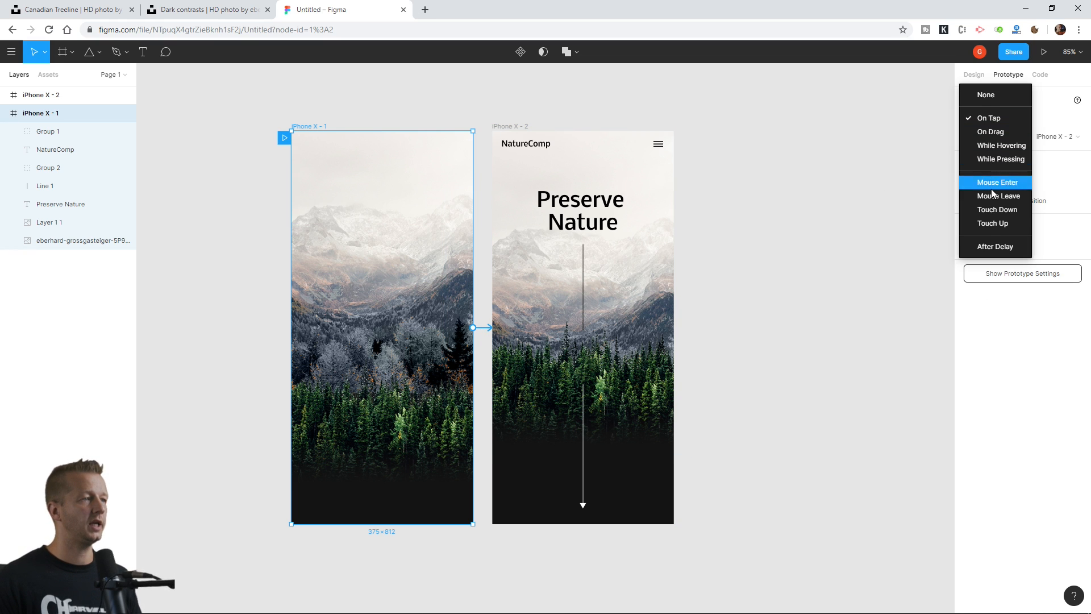
{"action": "left_click", "coordinate": [1020, 246]}
{"action": "left_click", "coordinate": [1049, 120]}
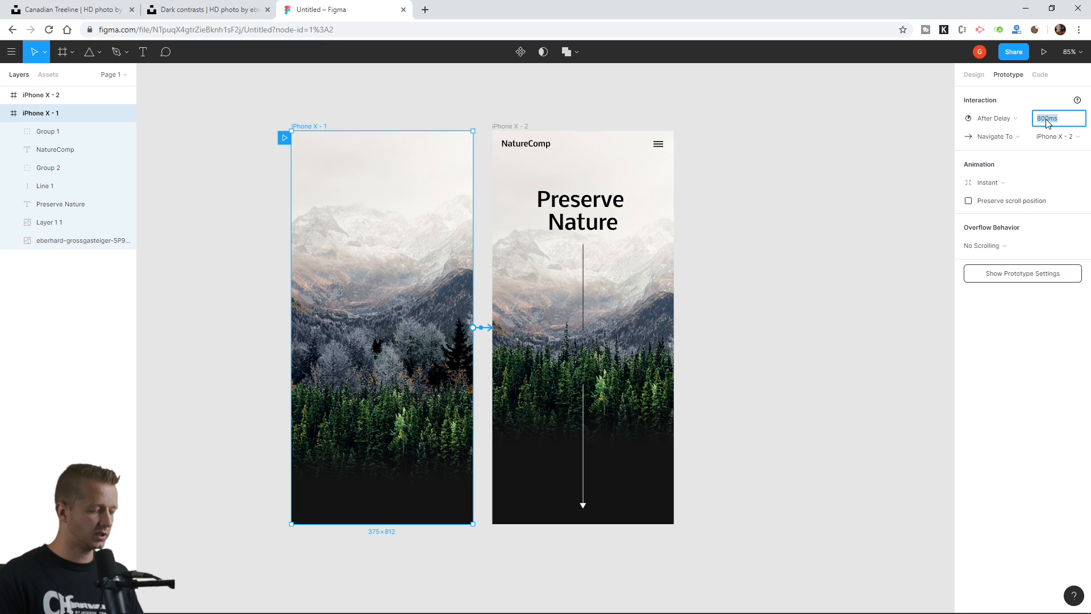
{"action": "type", "text": "2"}
{"action": "key", "text": "Return"}
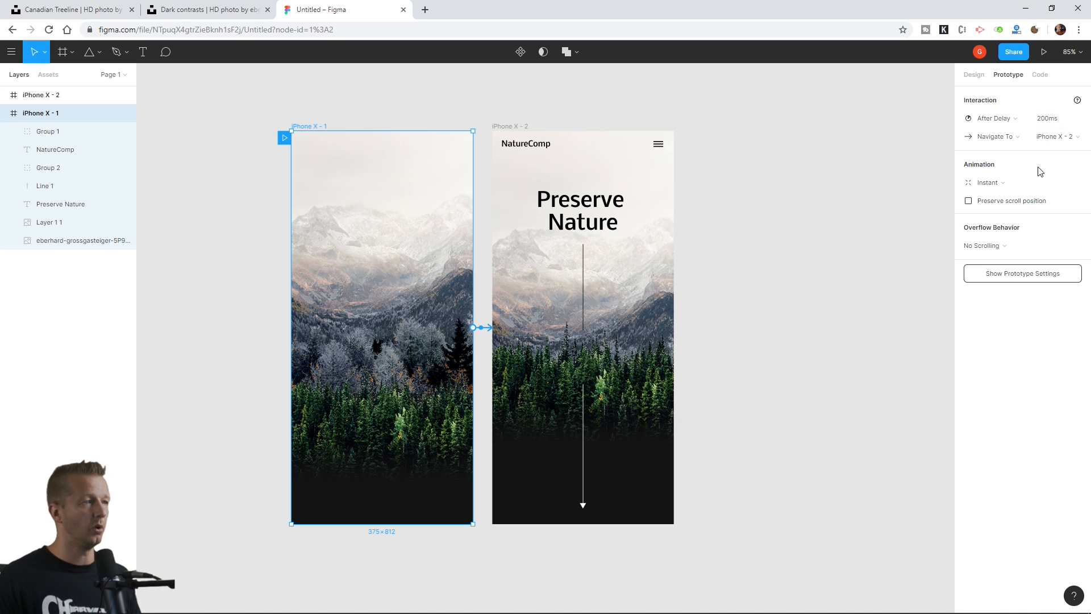
Step: Set the connection's animation to Smart Animate with a duration of 800 ms
{"action": "left_click", "coordinate": [1008, 190]}
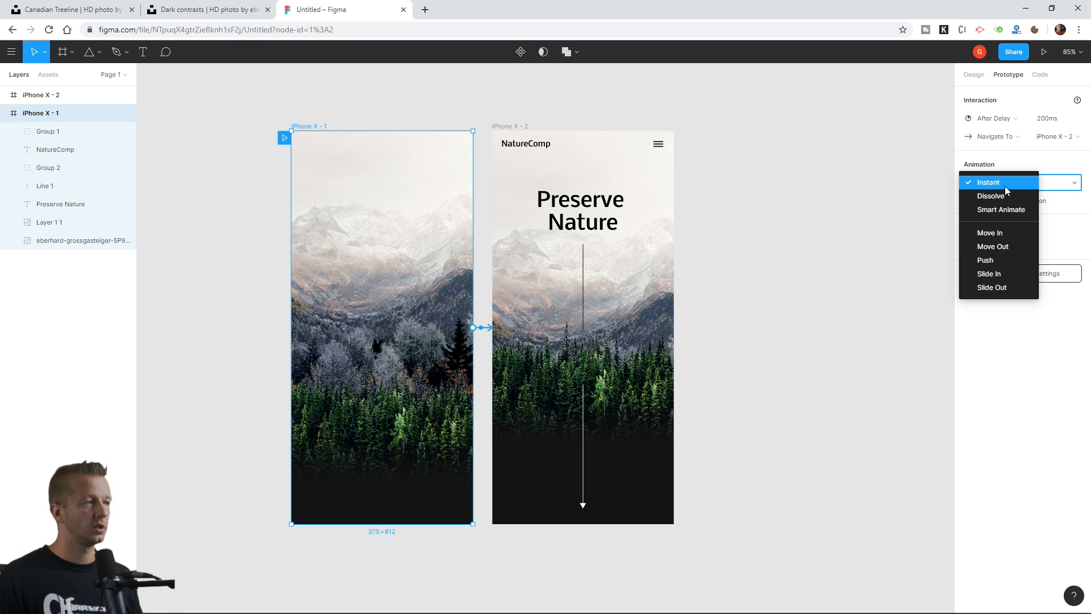
{"action": "left_click", "coordinate": [1003, 207]}
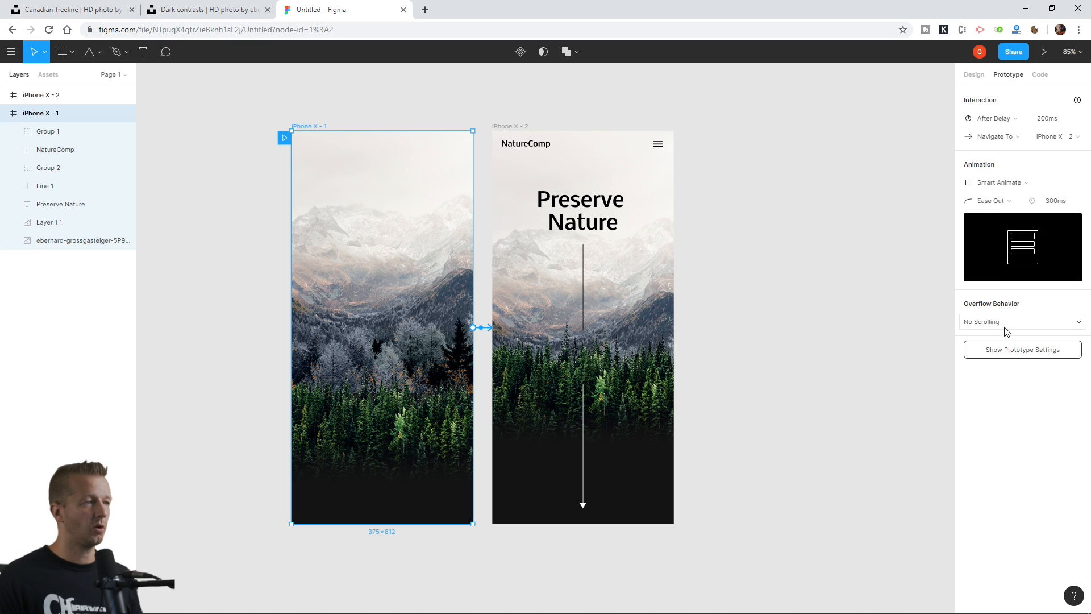
{"action": "left_click", "coordinate": [1056, 202]}
{"action": "type", "text": "80"}
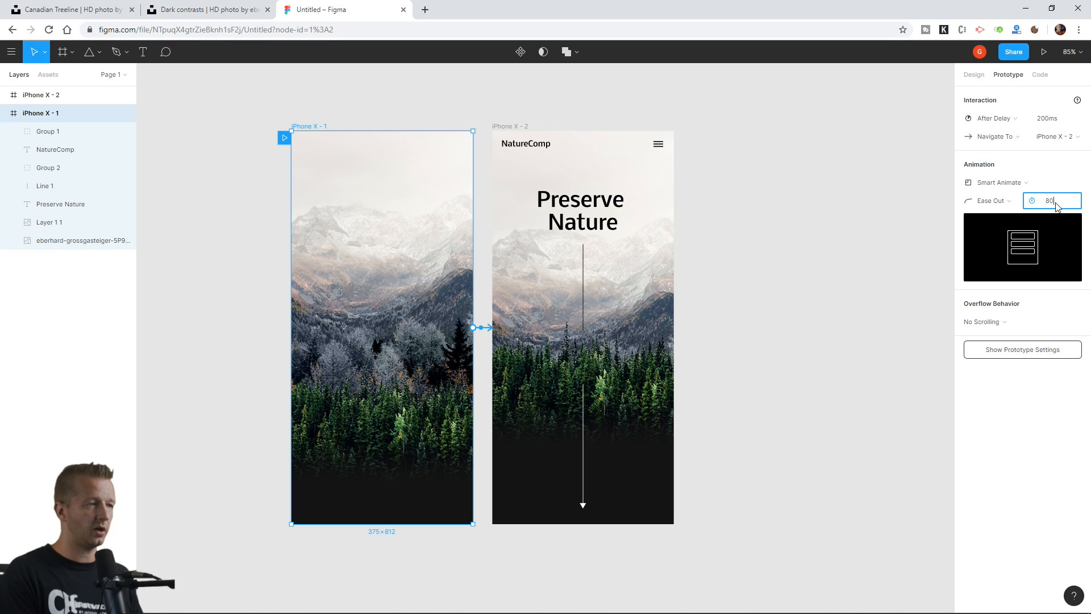
{"action": "type", "text": "0ms"}
{"action": "key", "text": "Return"}
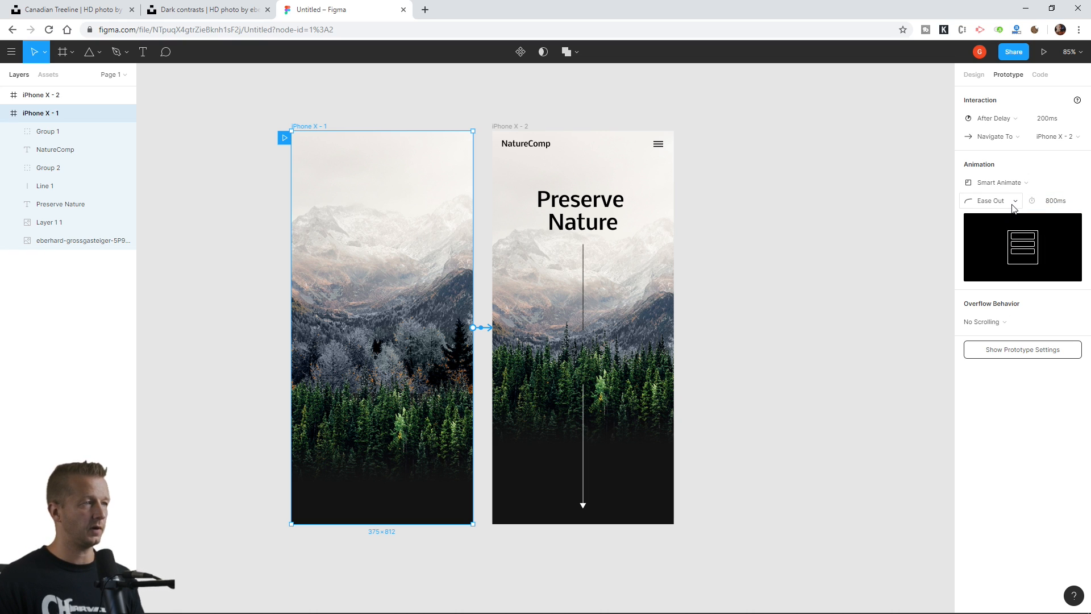
Step: Play the prototype to check the entrance animation, then return to the design file
{"action": "left_click", "coordinate": [1044, 52]}
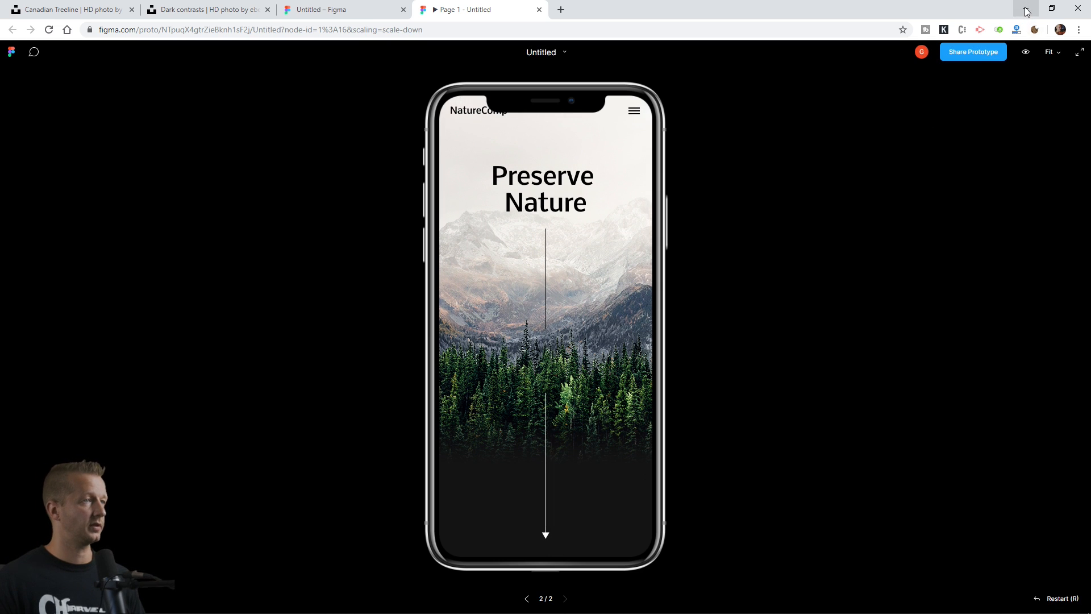
{"action": "left_click", "coordinate": [321, 10]}
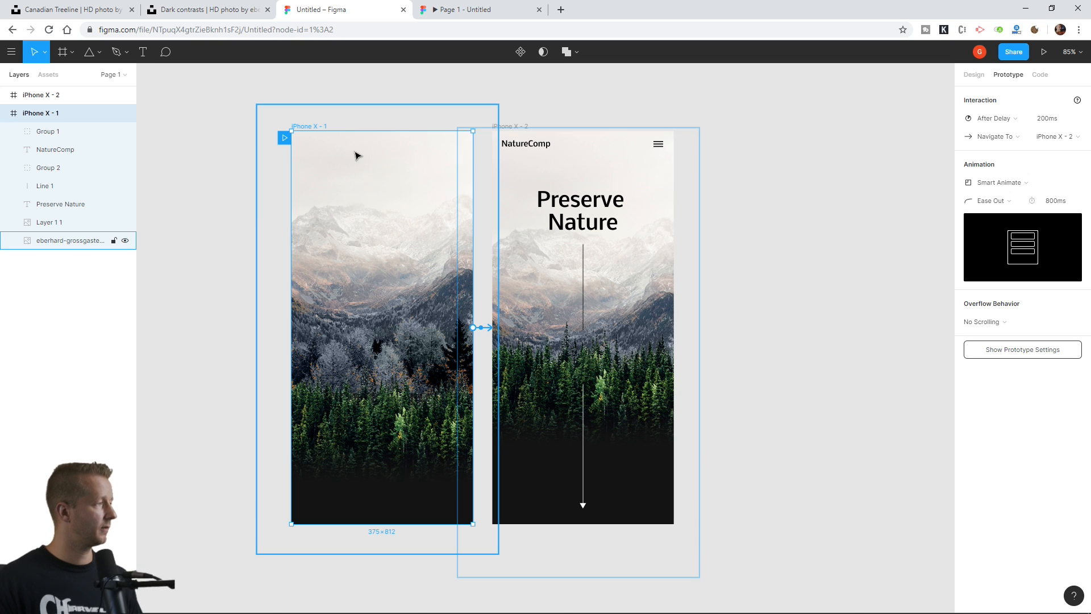
Step: Move the NatureComp logo and the menu icon in iPhone X - 2 down together slightly to clear the phone's notch
{"action": "left_click", "coordinate": [529, 146]}
{"action": "left_click", "coordinate": [658, 148], "text": "shift"}
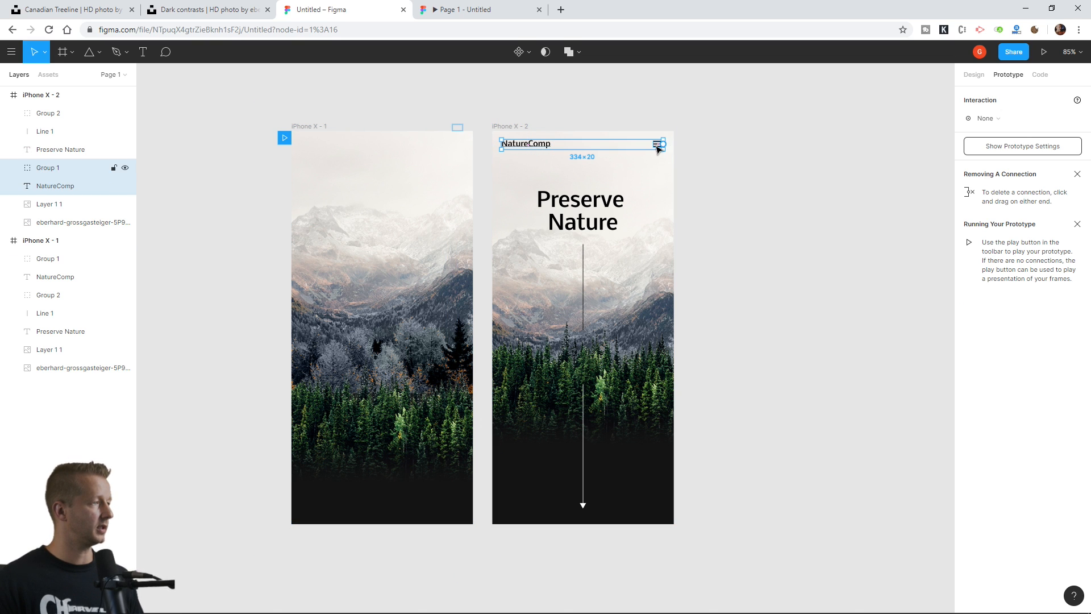
{"action": "key", "text": "Down"}
{"action": "key", "text": "Down"}
{"action": "key", "text": "Down"}
{"action": "key", "text": "Down"}
{"action": "key", "text": "Down"}
{"action": "key", "text": "Down"}
{"action": "key", "text": "Down"}
{"action": "key", "text": "Down"}
{"action": "key", "text": "Down"}
{"action": "key", "text": "Down"}
{"action": "key", "text": "Down"}
{"action": "key", "text": "Down"}
{"action": "key", "text": "Down"}
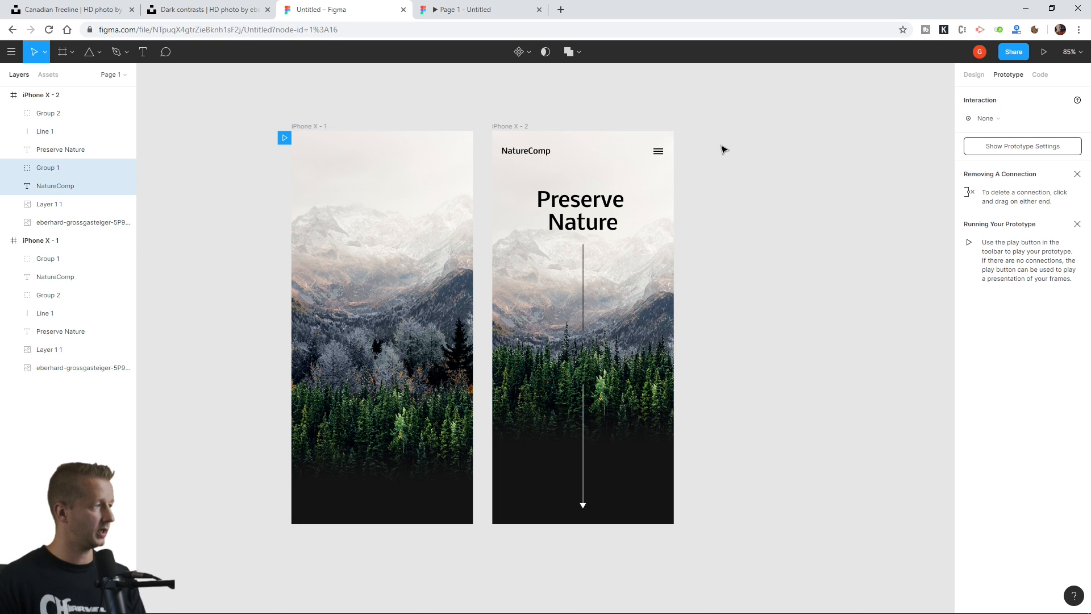
{"action": "left_click", "coordinate": [724, 149]}
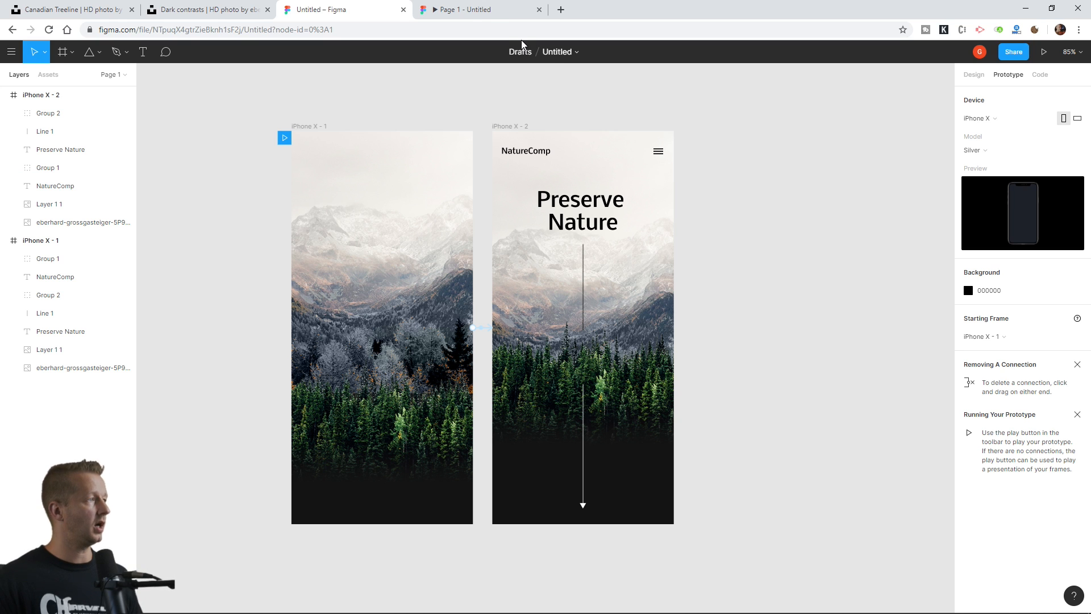
Step: Restart the prototype preview to check the header's position below the notch, and return to the design file
{"action": "left_click", "coordinate": [476, 10]}
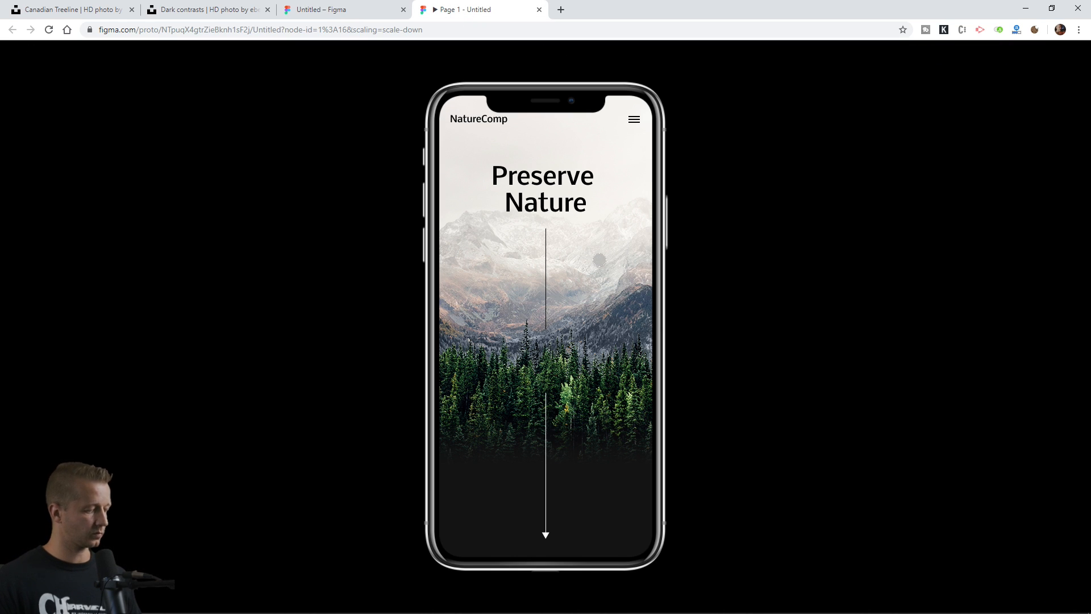
{"action": "key", "text": "r"}
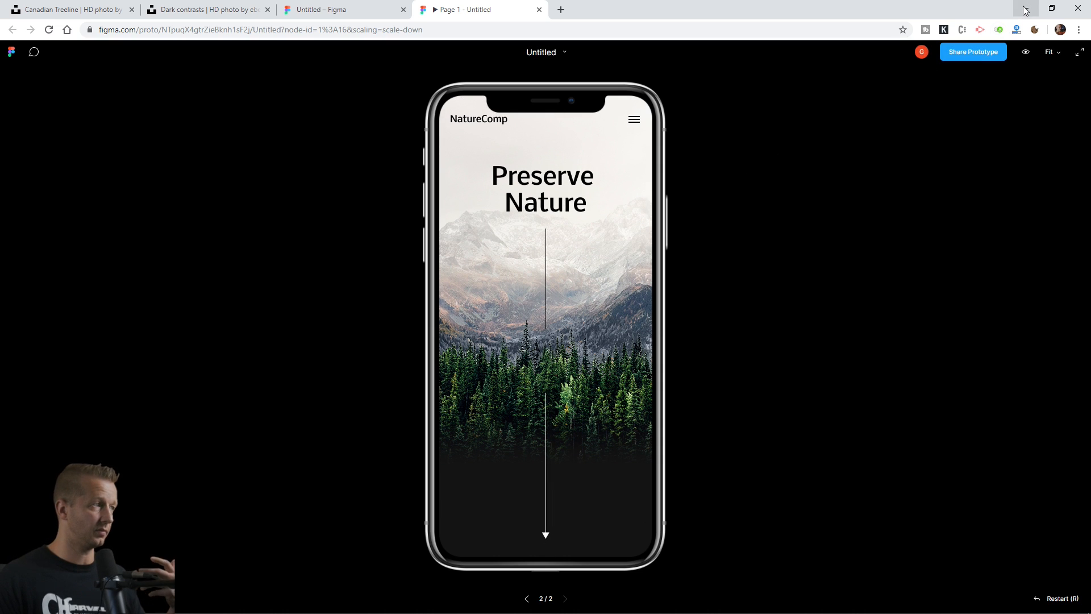
{"action": "left_click", "coordinate": [321, 10]}
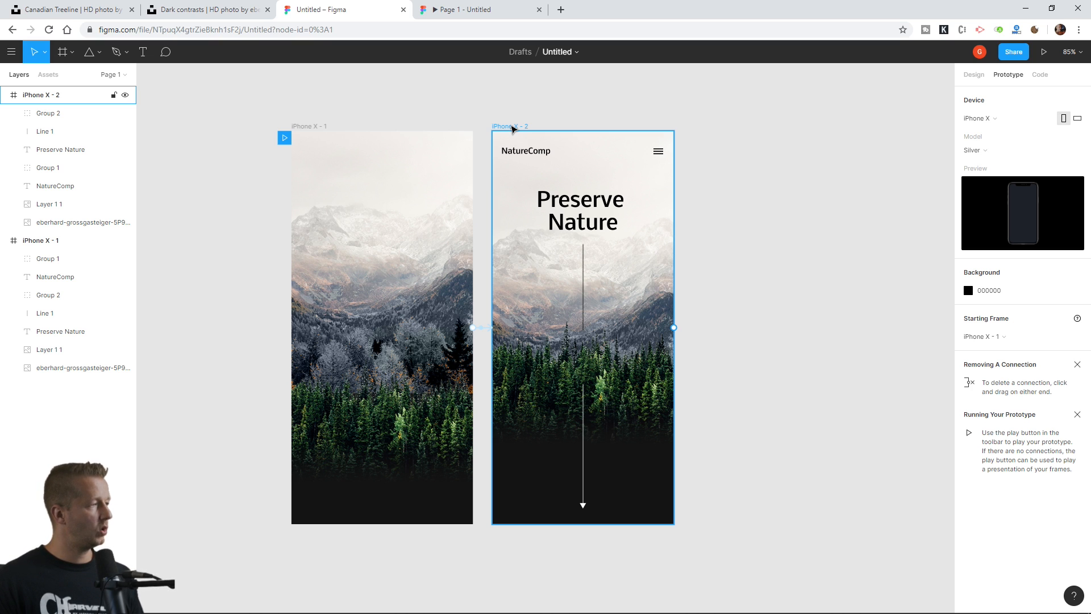
Step: Duplicate the iPhone X - 2 frame beside the original and select the copy
{"action": "left_click", "coordinate": [512, 128]}
{"action": "left_click_drag", "start_coordinate": [675, 114], "coordinate": [475, 100]}
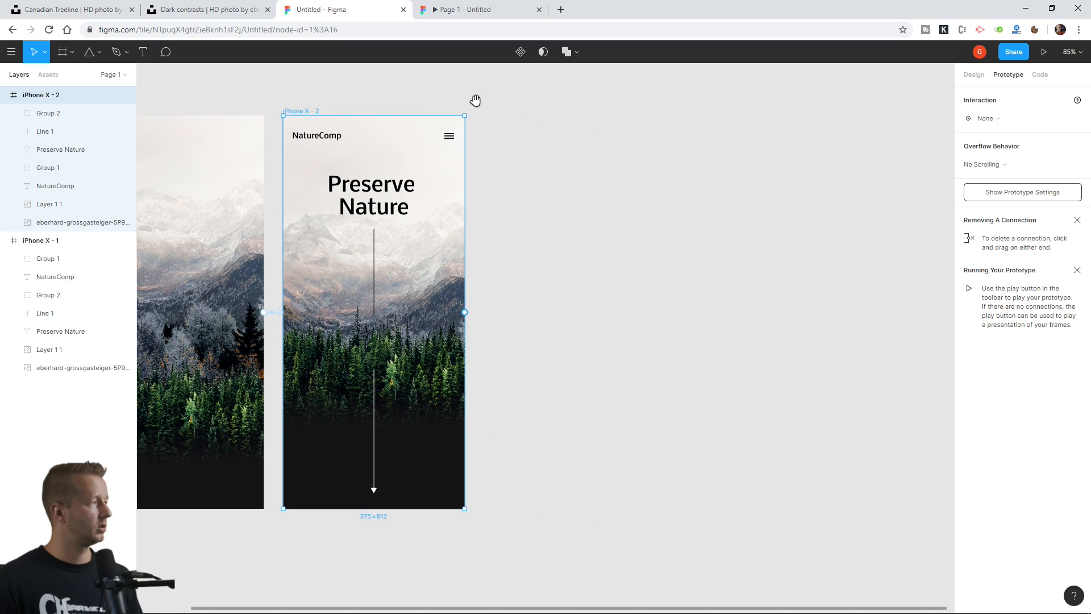
{"action": "key", "text": "ctrl+d"}
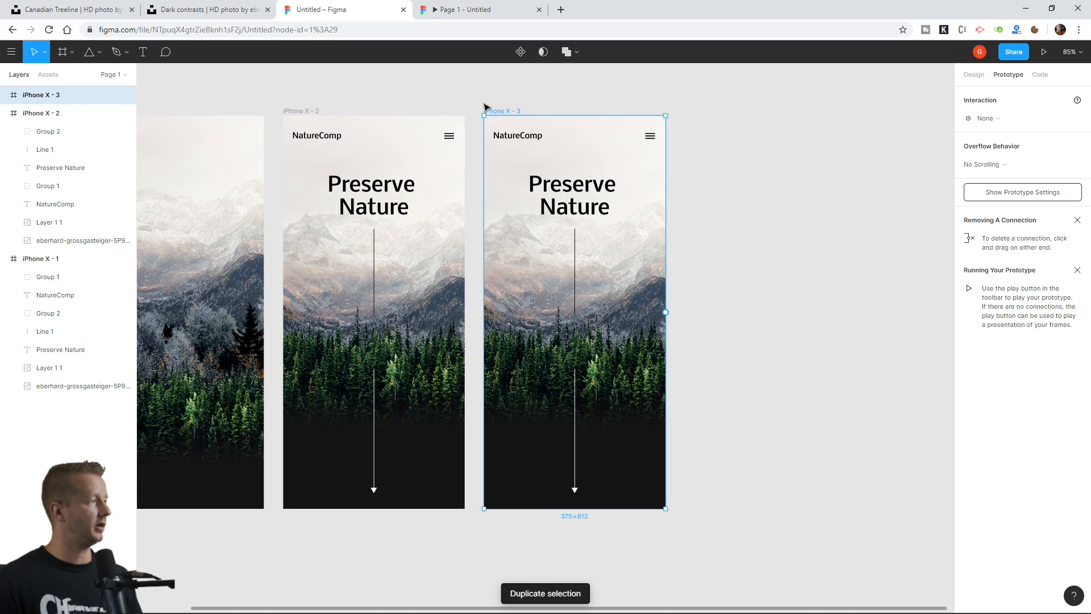
{"action": "left_click", "coordinate": [302, 113]}
{"action": "left_click", "coordinate": [503, 111]}
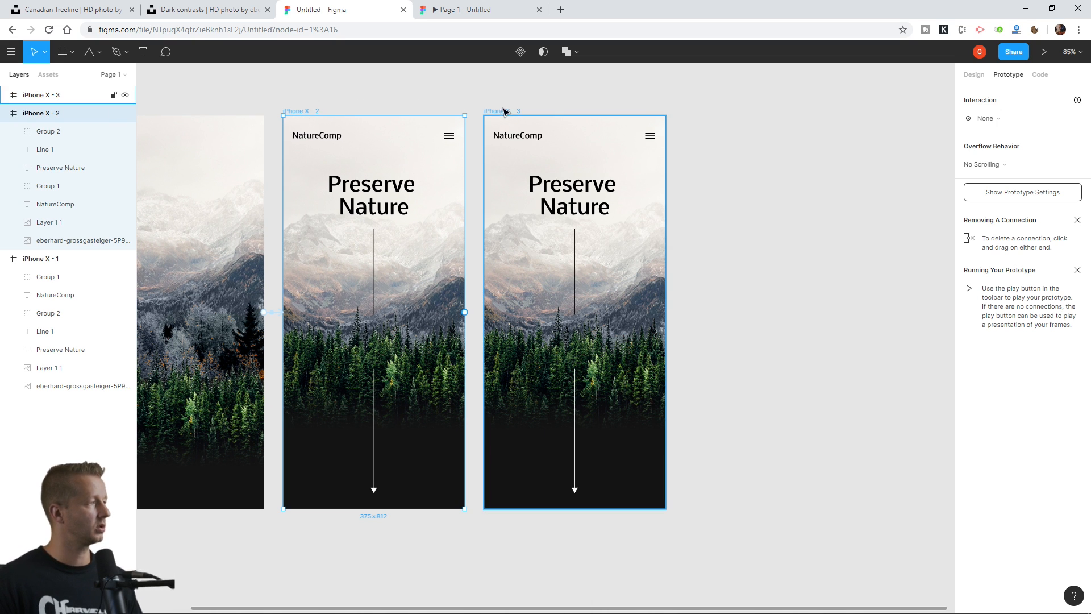
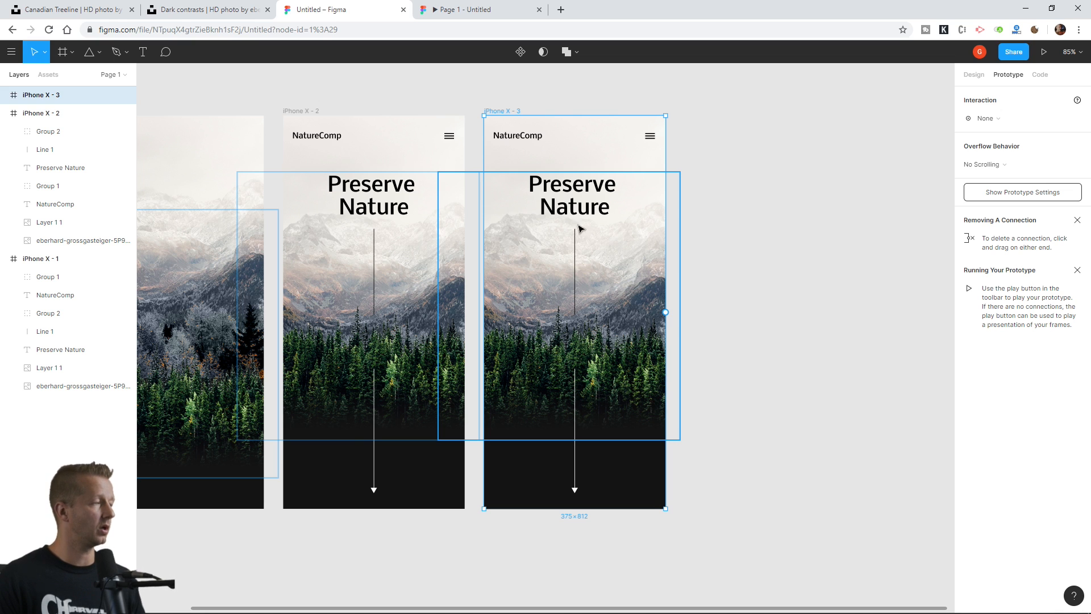
Step: Move the Preserve Nature heading above the iPhone X - 3 frame to Y -86, keep it nested in that frame, and set its opacity to 0%
{"action": "left_click", "coordinate": [578, 197]}
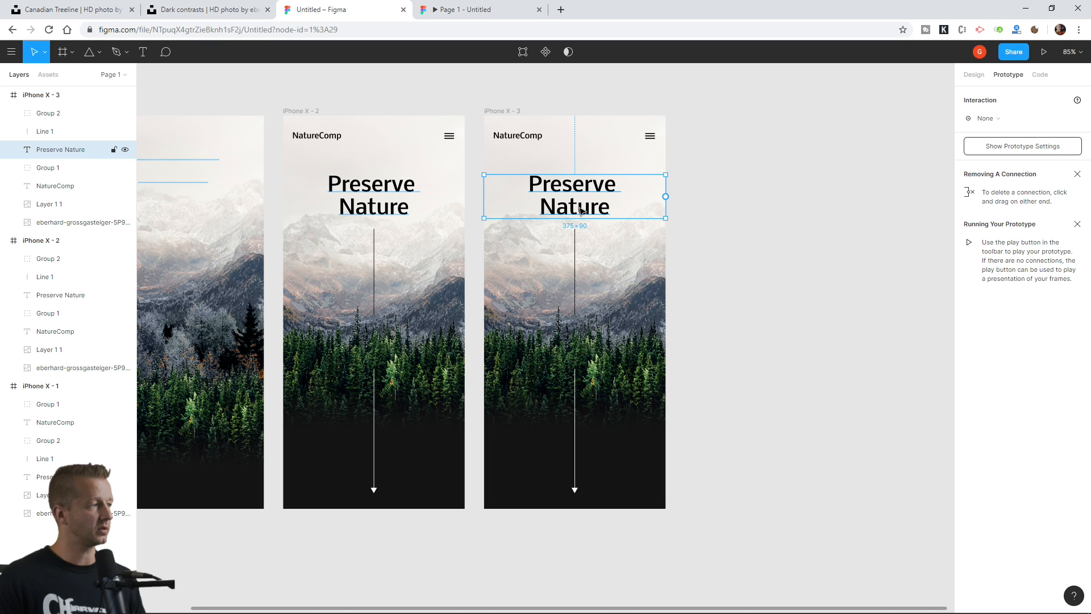
{"action": "left_click_drag", "start_coordinate": [585, 214], "coordinate": [585, 114]}
{"action": "left_click_drag", "start_coordinate": [85, 95], "coordinate": [85, 133]}
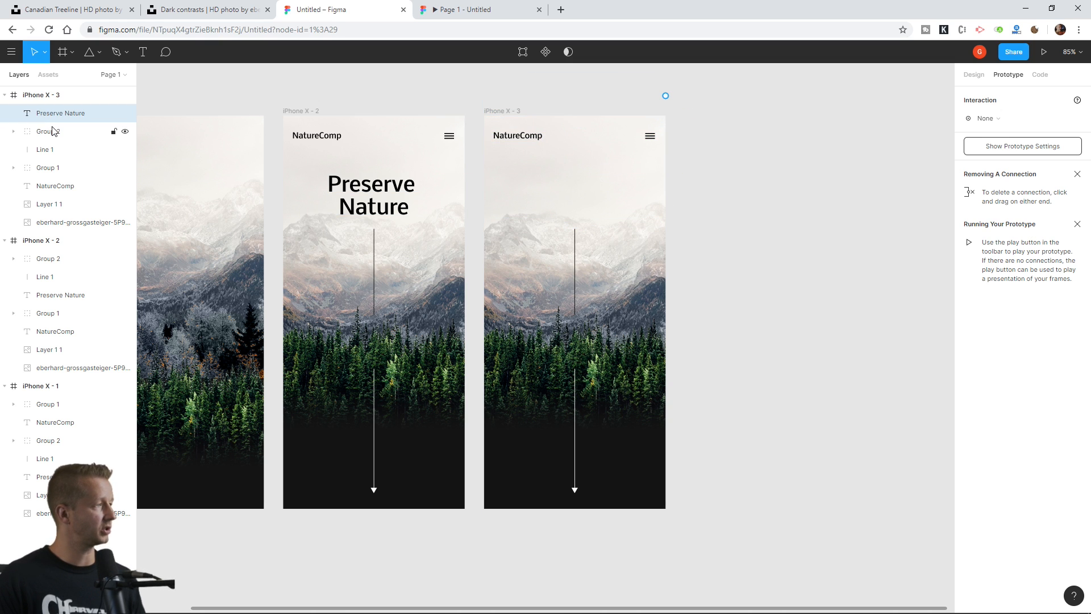
{"action": "left_click", "coordinate": [975, 74]}
{"action": "left_click", "coordinate": [1053, 297]}
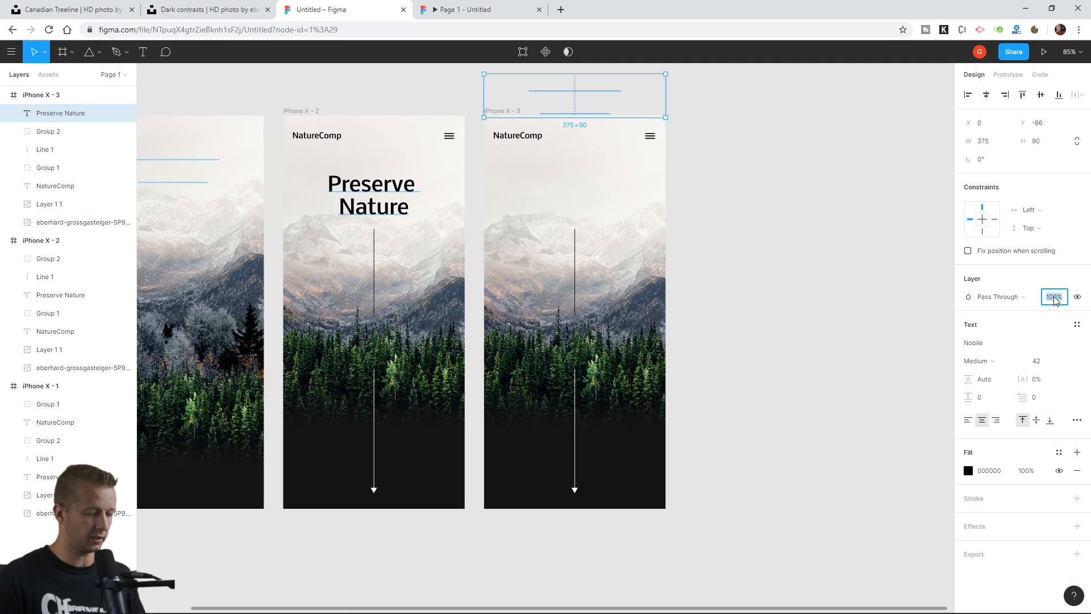
{"action": "type", "text": "0"}
{"action": "key", "text": "Return"}
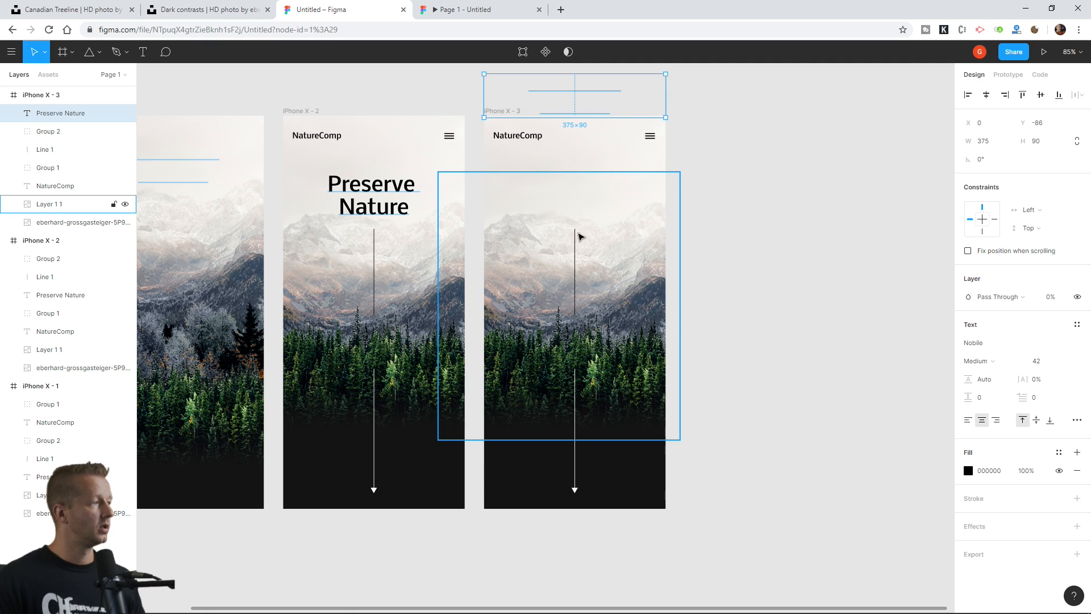
Step: Move the black vertical line in iPhone X - 3 up to about Y 175 and set its opacity to 0%
{"action": "left_click", "coordinate": [576, 235]}
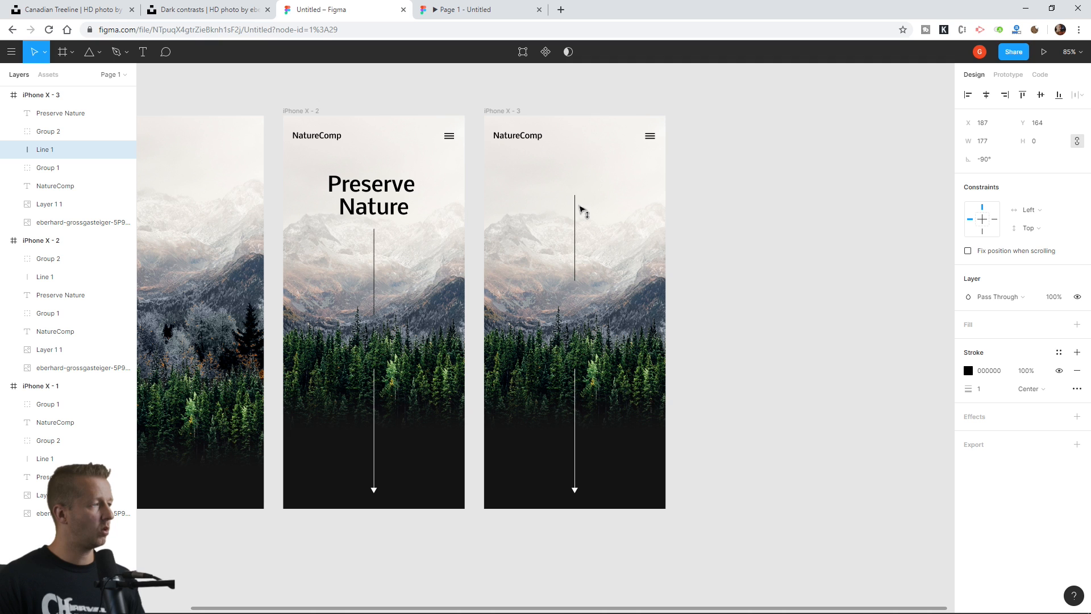
{"action": "left_click_drag", "start_coordinate": [580, 211], "coordinate": [579, 217]}
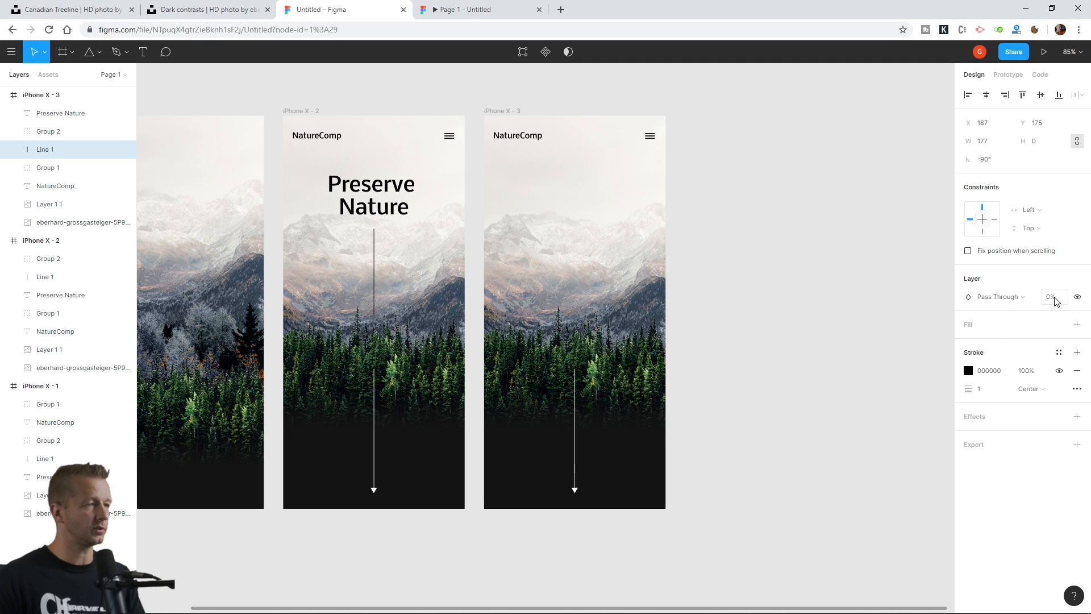
{"action": "type", "text": "0"}
{"action": "key", "text": "Return"}
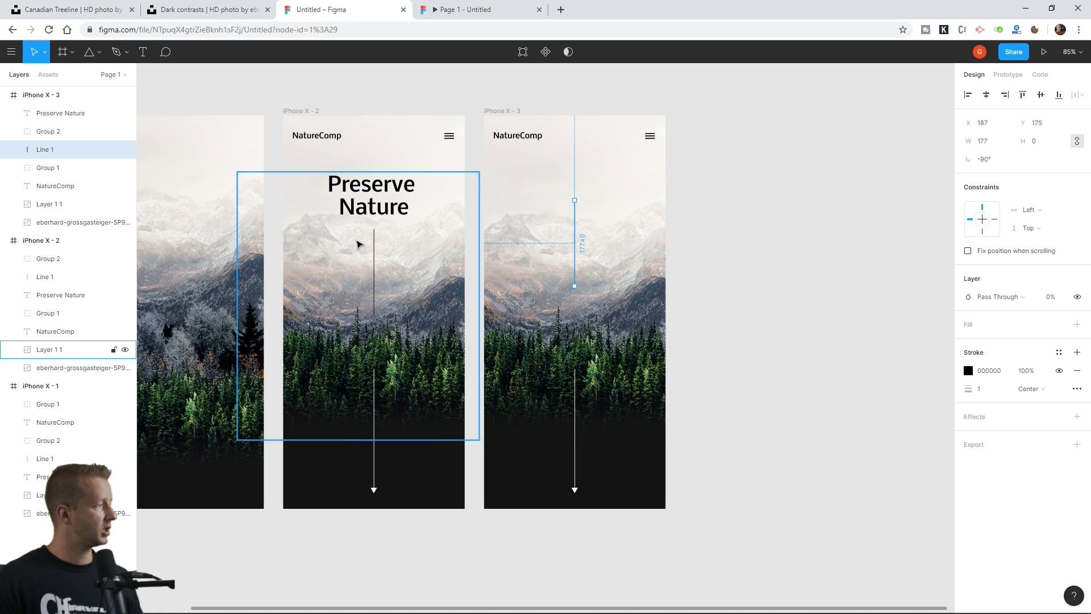
Step: Shift the mountain background photo in iPhone X - 3 straight up to about Y -53
{"action": "left_click", "coordinate": [67, 227]}
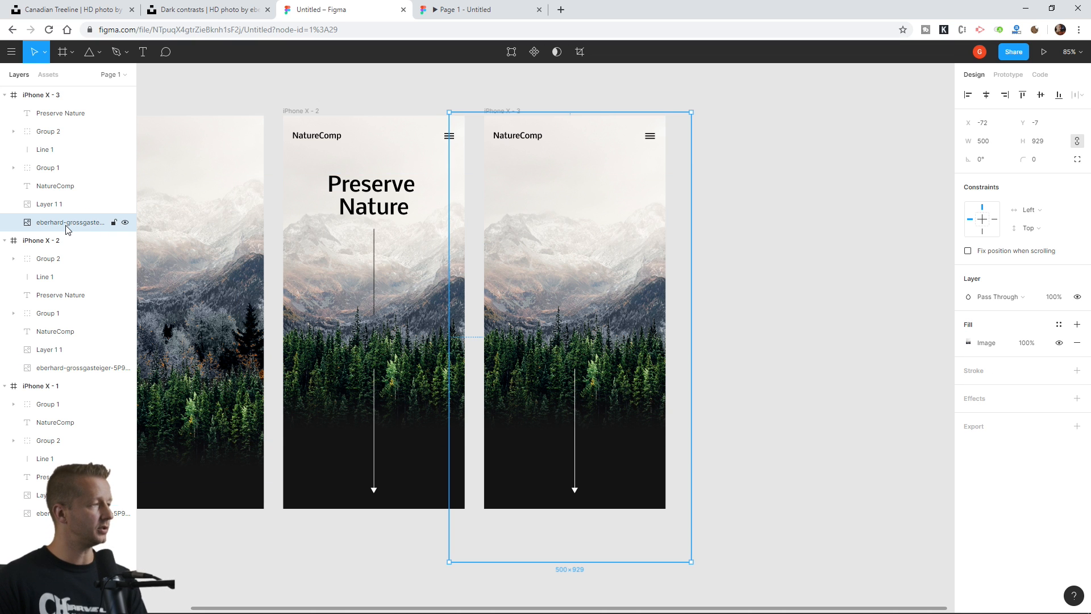
{"action": "key", "text": "Up"}
{"action": "key", "text": "Up"}
{"action": "key", "text": "Up"}
{"action": "key", "text": "Up"}
{"action": "key", "text": "Up"}
{"action": "key", "text": "Up"}
{"action": "key", "text": "Up"}
{"action": "key", "text": "Up"}
{"action": "key", "text": "Up"}
{"action": "key", "text": "Up"}
{"action": "key", "text": "Up"}
{"action": "key", "text": "Up"}
{"action": "key", "text": "Up"}
{"action": "key", "text": "Up"}
{"action": "key", "text": "Up"}
{"action": "key", "text": "Up"}
{"action": "key", "text": "Up"}
{"action": "key", "text": "Up"}
{"action": "key", "text": "Up"}
{"action": "key", "text": "Up"}
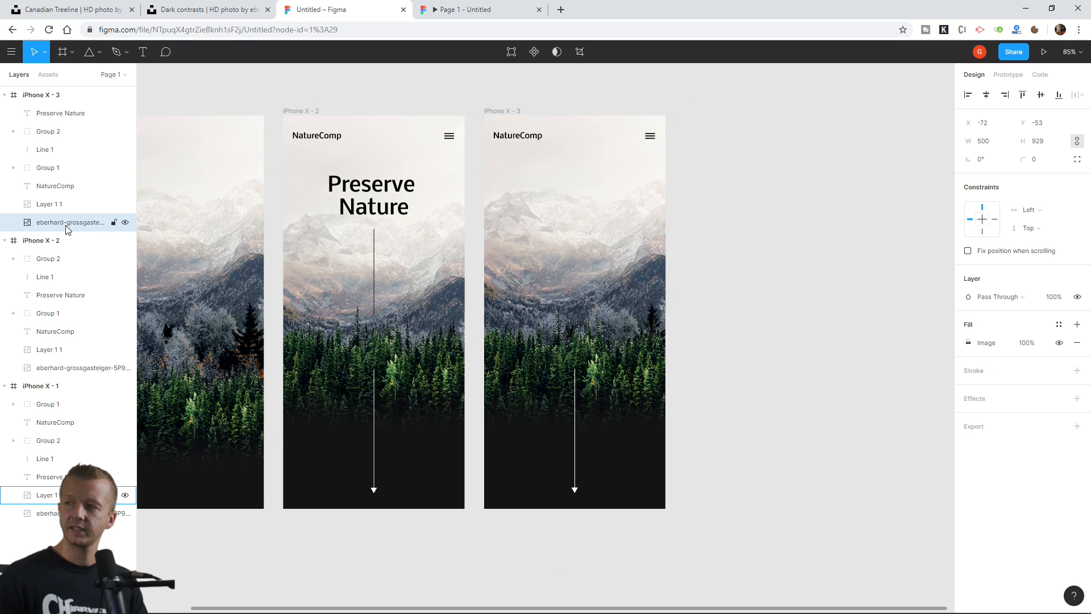
Step: Raise the mountain background photo in iPhone X - 3 further, to Y -136
{"action": "key", "text": "Up"}
{"action": "key", "text": "Up"}
{"action": "key", "text": "Up"}
{"action": "key", "text": "Up"}
{"action": "key", "text": "Up"}
{"action": "key", "text": "Up"}
{"action": "key", "text": "Up"}
{"action": "key", "text": "Up"}
{"action": "key", "text": "Up"}
{"action": "key", "text": "Up"}
{"action": "key", "text": "Up"}
{"action": "key", "text": "Up"}
{"action": "key", "text": "Up"}
{"action": "key", "text": "Up"}
{"action": "key", "text": "Up"}
{"action": "key", "text": "Up"}
{"action": "key", "text": "Up"}
{"action": "key", "text": "Up"}
{"action": "key", "text": "Up"}
{"action": "key", "text": "Up"}
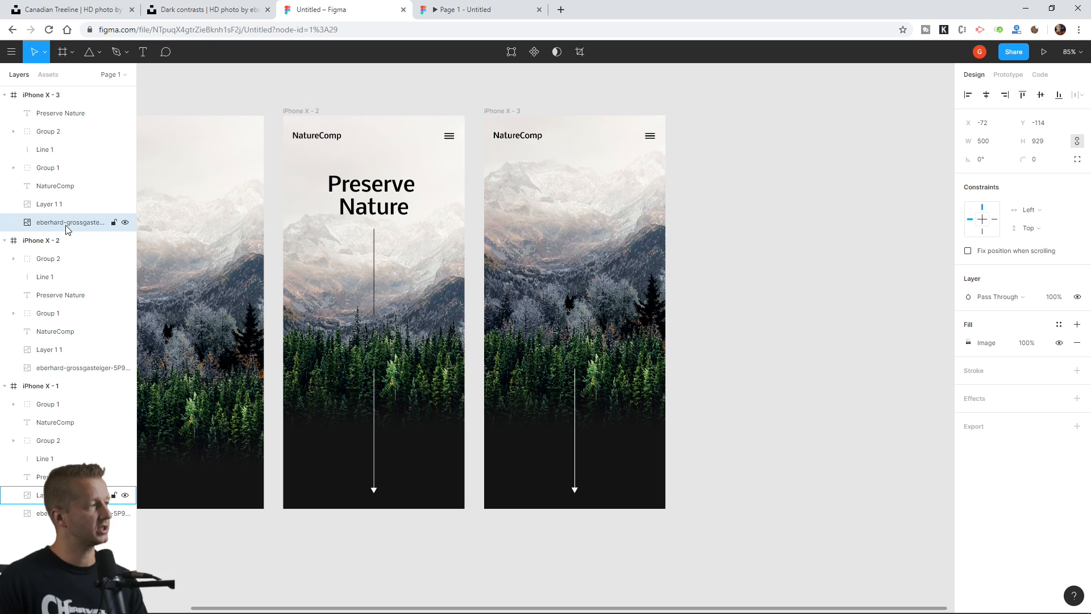
{"action": "key", "text": "Up"}
{"action": "key", "text": "Up"}
{"action": "key", "text": "Up"}
{"action": "key", "text": "Up"}
{"action": "key", "text": "Up"}
{"action": "key", "text": "Up"}
{"action": "key", "text": "Up"}
{"action": "key", "text": "Up"}
{"action": "key", "text": "Up"}
{"action": "key", "text": "Up"}
{"action": "key", "text": "Up"}
{"action": "key", "text": "Up"}
{"action": "key", "text": "Up"}
{"action": "key", "text": "Up"}
{"action": "key", "text": "Up"}
{"action": "key", "text": "Up"}
{"action": "key", "text": "Up"}
{"action": "key", "text": "Up"}
{"action": "key", "text": "Up"}
{"action": "key", "text": "Up"}
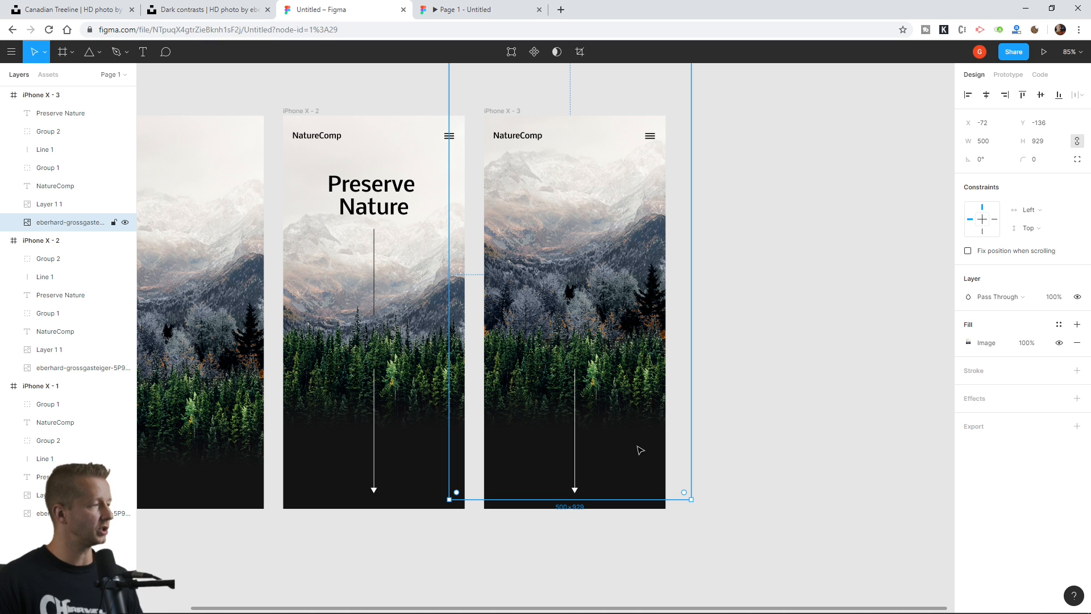
Step: Move the forest layer (Layer 1 1) in iPhone X - 3 straight up to about Y -162
{"action": "left_click", "coordinate": [56, 204]}
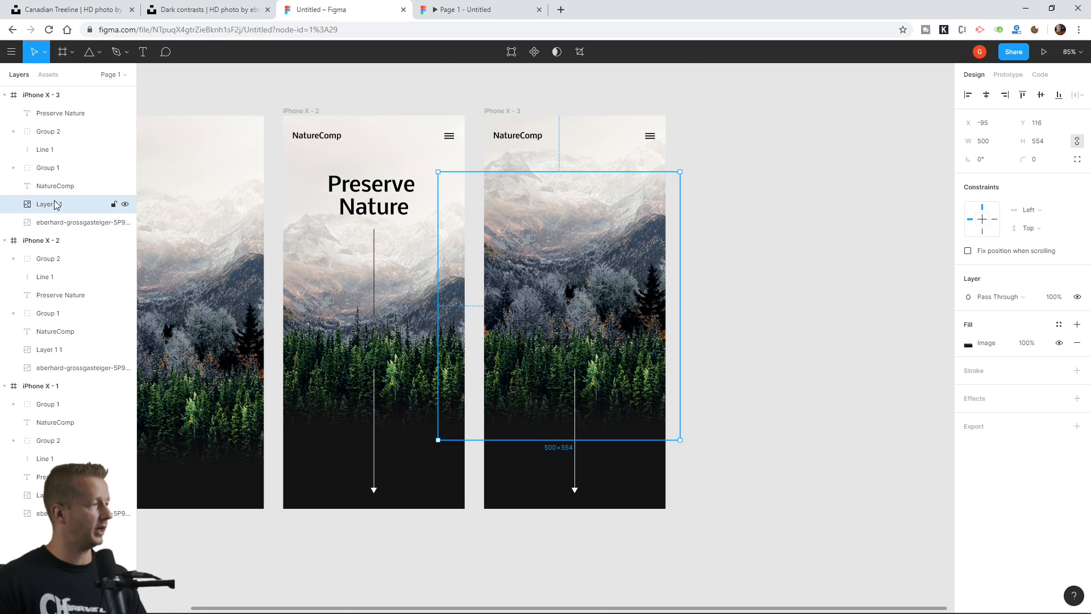
{"action": "key", "text": "Up"}
{"action": "key", "text": "Up"}
{"action": "key", "text": "Up"}
{"action": "key", "text": "Up"}
{"action": "key", "text": "Up"}
{"action": "key", "text": "Up"}
{"action": "key", "text": "Up"}
{"action": "key", "text": "Up"}
{"action": "key", "text": "Up"}
{"action": "key", "text": "Up"}
{"action": "key", "text": "Up"}
{"action": "key", "text": "Up"}
{"action": "key", "text": "Up"}
{"action": "key", "text": "Up"}
{"action": "key", "text": "Up"}
{"action": "key", "text": "Up"}
{"action": "key", "text": "Up"}
{"action": "key", "text": "Up"}
{"action": "key", "text": "Up"}
{"action": "key", "text": "Up"}
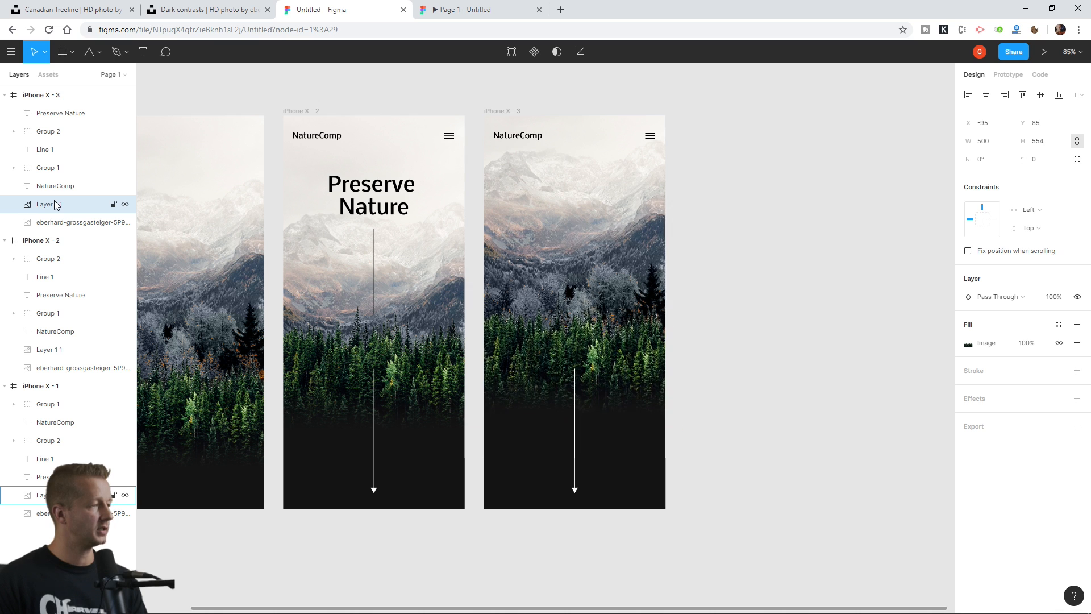
{"action": "left_click_drag", "start_coordinate": [545, 358], "coordinate": [544, 238]}
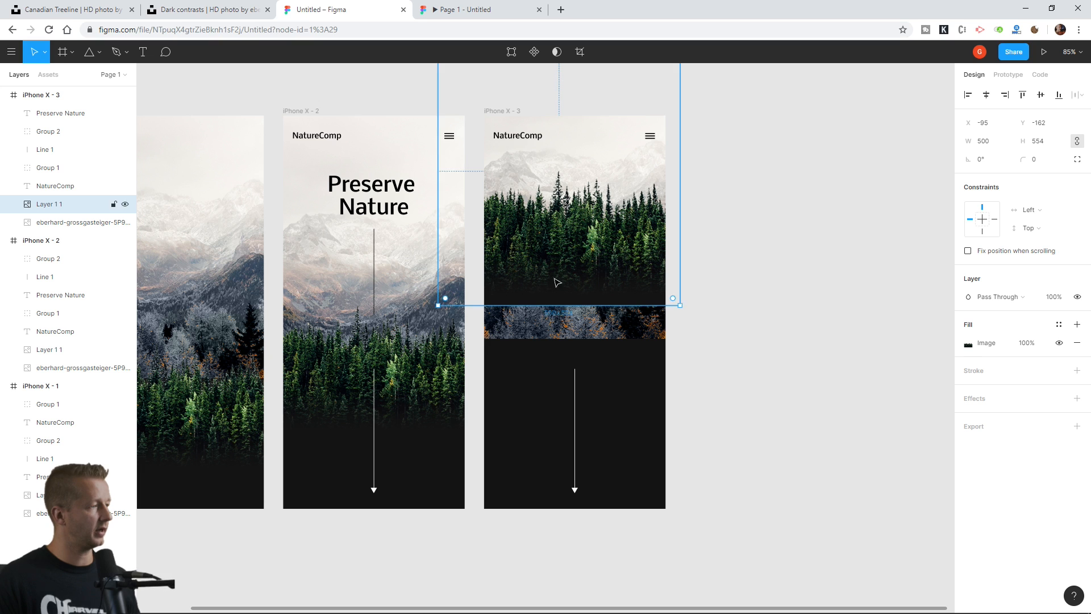
Step: Shorten the mountain photo in iPhone X - 3 to a height of about 684 and place it at about Y -86
{"action": "left_click", "coordinate": [565, 330]}
{"action": "left_click_drag", "start_coordinate": [571, 499], "coordinate": [571, 426]}
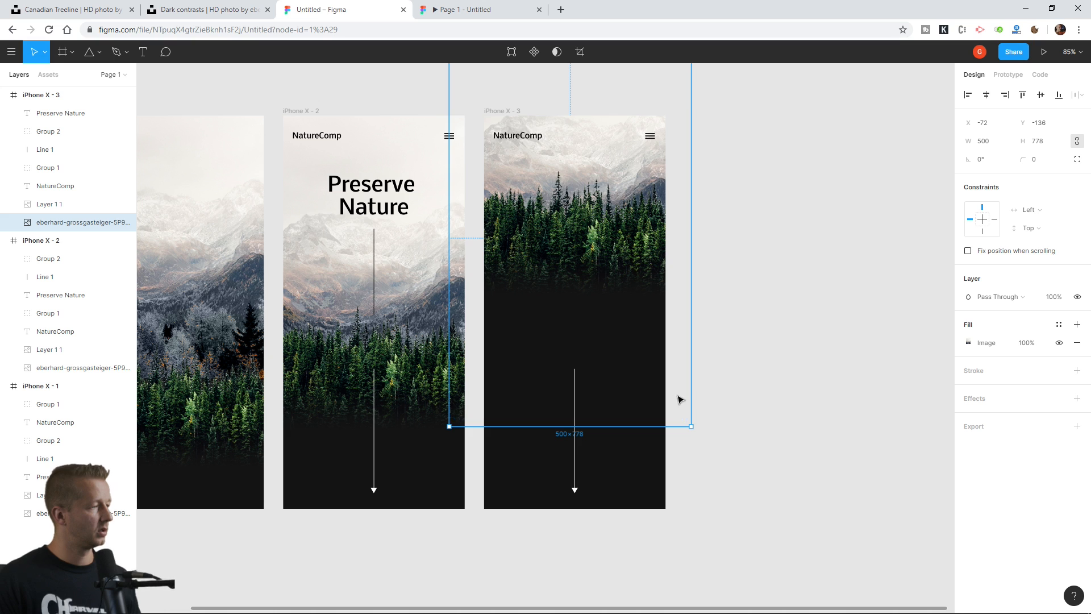
{"action": "left_click_drag", "start_coordinate": [680, 399], "coordinate": [680, 423]}
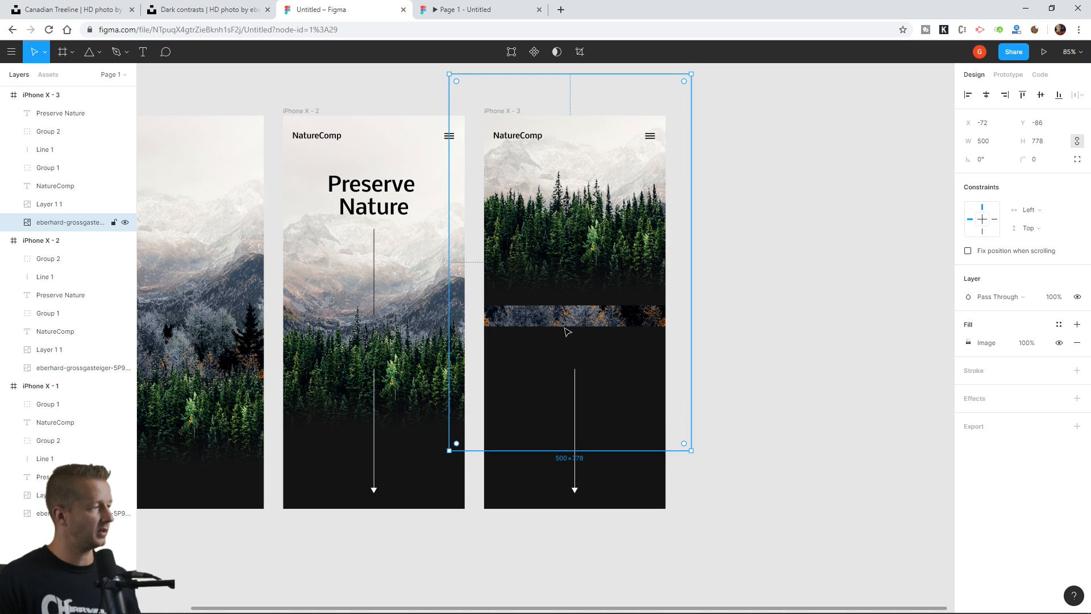
{"action": "left_click_drag", "start_coordinate": [532, 442], "coordinate": [550, 407]}
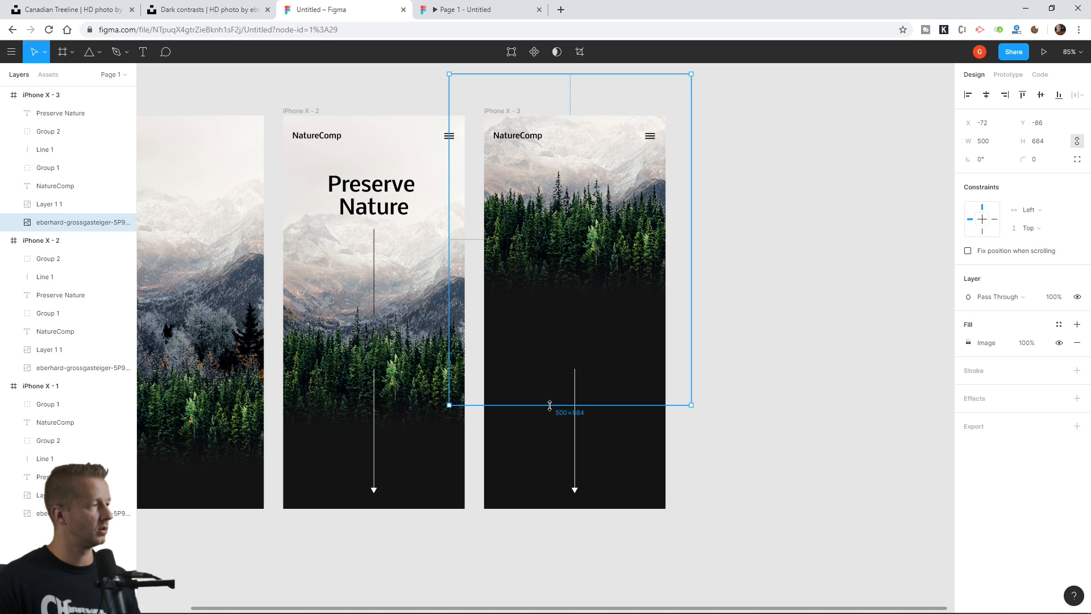
{"action": "left_click", "coordinate": [784, 275]}
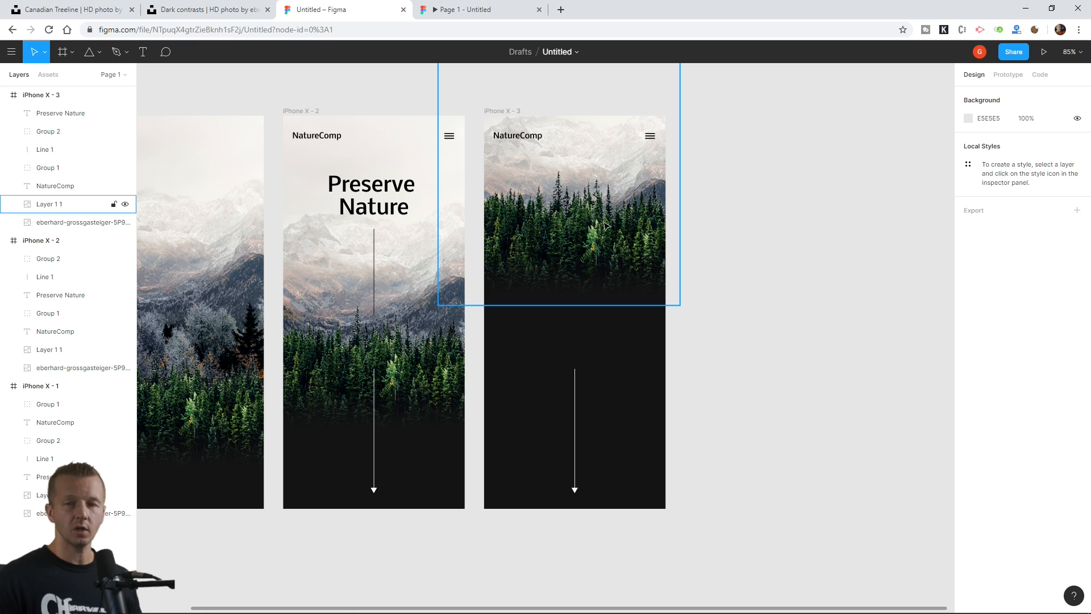
Step: Try to nudge the forest layer in iPhone X - 3 up to Y -168
{"action": "left_click", "coordinate": [604, 272]}
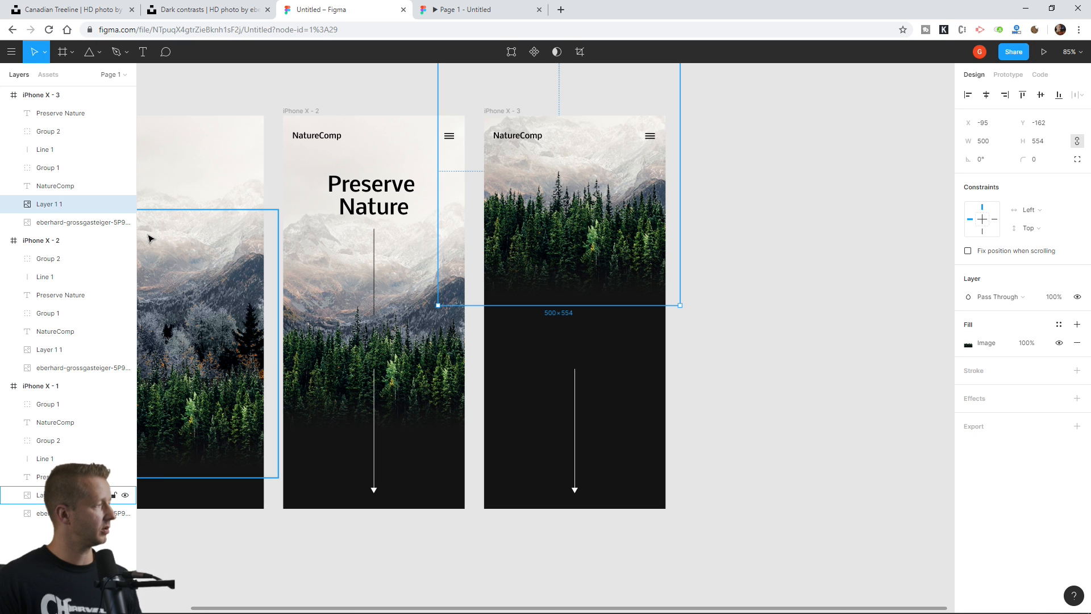
{"action": "key", "text": "Up"}
{"action": "key", "text": "Up"}
{"action": "key", "text": "Up"}
{"action": "key", "text": "Up"}
{"action": "key", "text": "Up"}
{"action": "key", "text": "Up"}
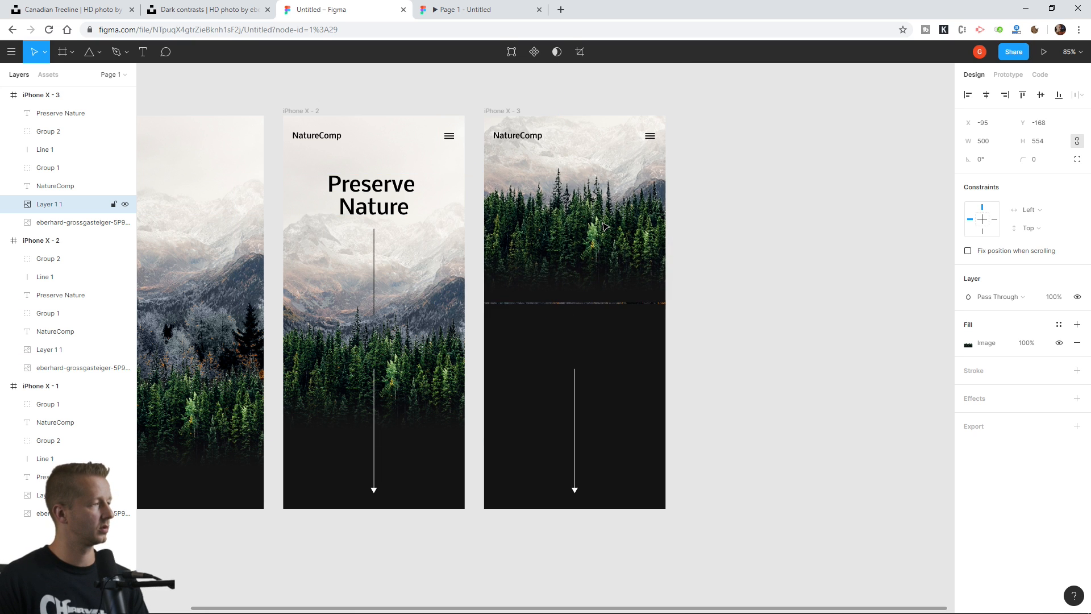
{"action": "left_click", "coordinate": [824, 257]}
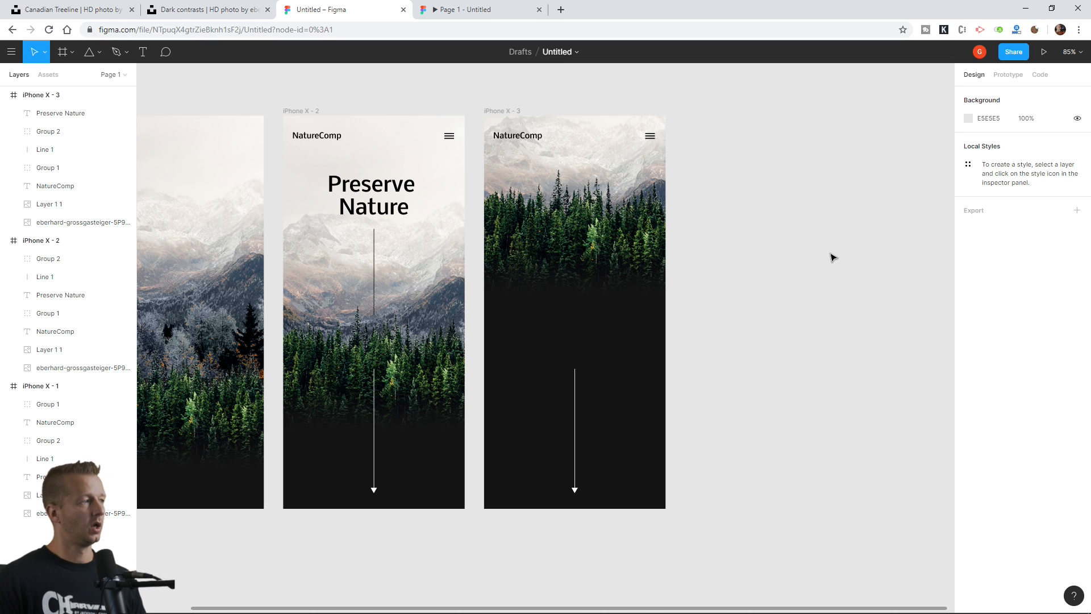
Step: Move the white arrow group in iPhone X - 3 up to about Y 454 and set its opacity to 0%
{"action": "left_click", "coordinate": [577, 375]}
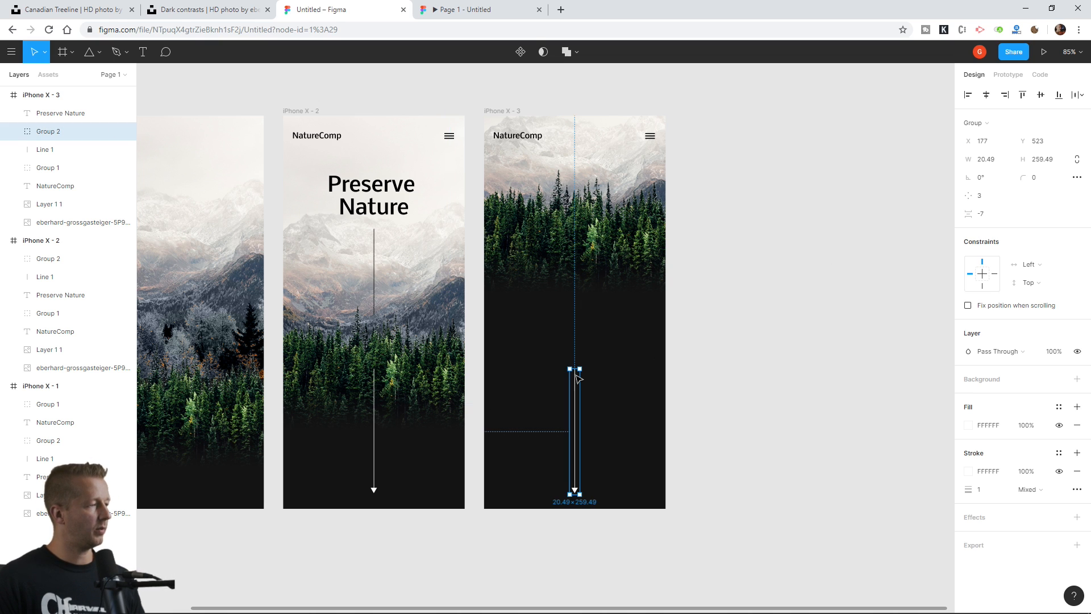
{"action": "left_click_drag", "start_coordinate": [577, 375], "coordinate": [577, 342]}
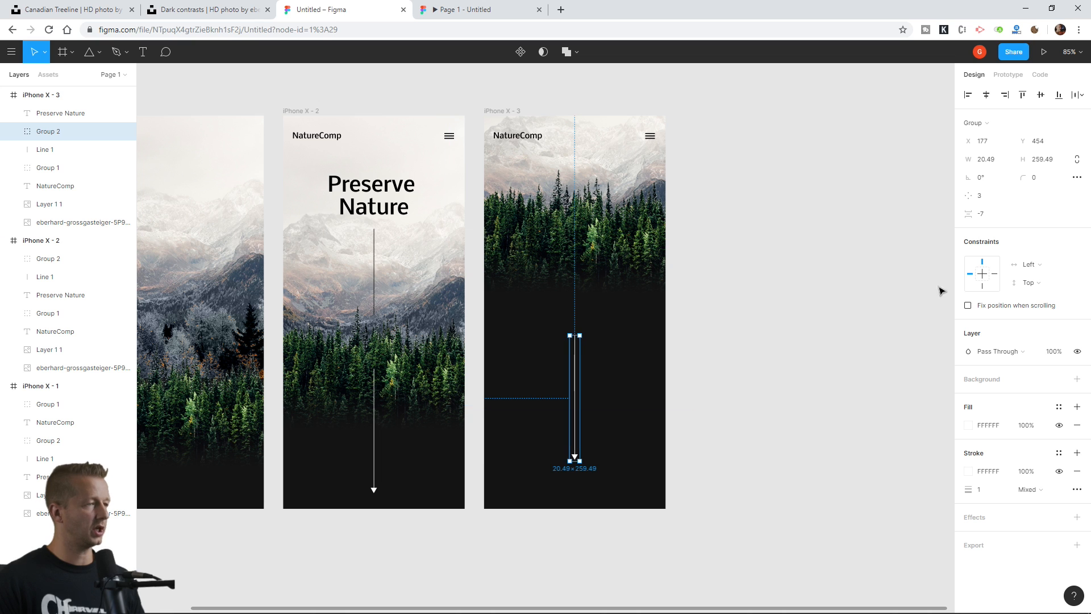
{"action": "left_click", "coordinate": [1053, 353]}
{"action": "type", "text": "0"}
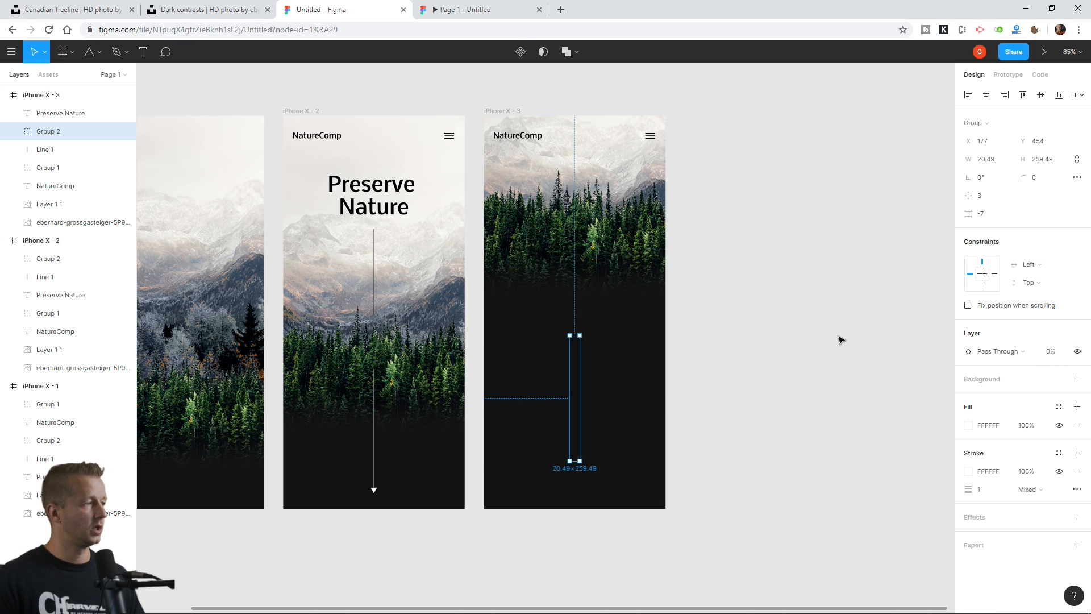
{"action": "left_click", "coordinate": [835, 334]}
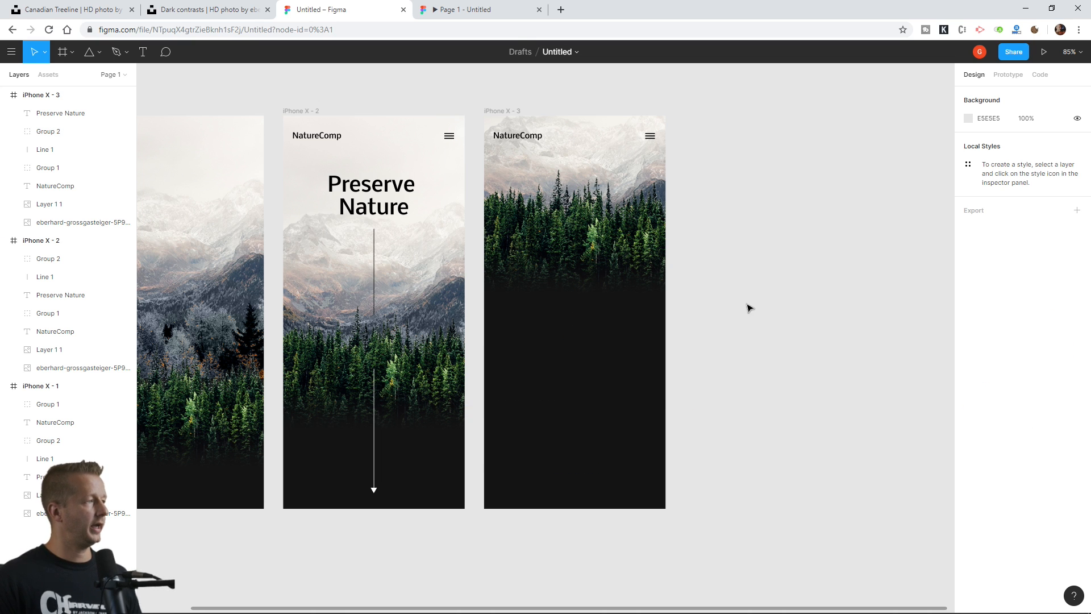
Step: Connect the iPhone X - 2 frame to iPhone X - 3 as a prototype link with a Smart Animate duration of 1800 ms
{"action": "left_click", "coordinate": [1009, 75]}
{"action": "left_click", "coordinate": [315, 112]}
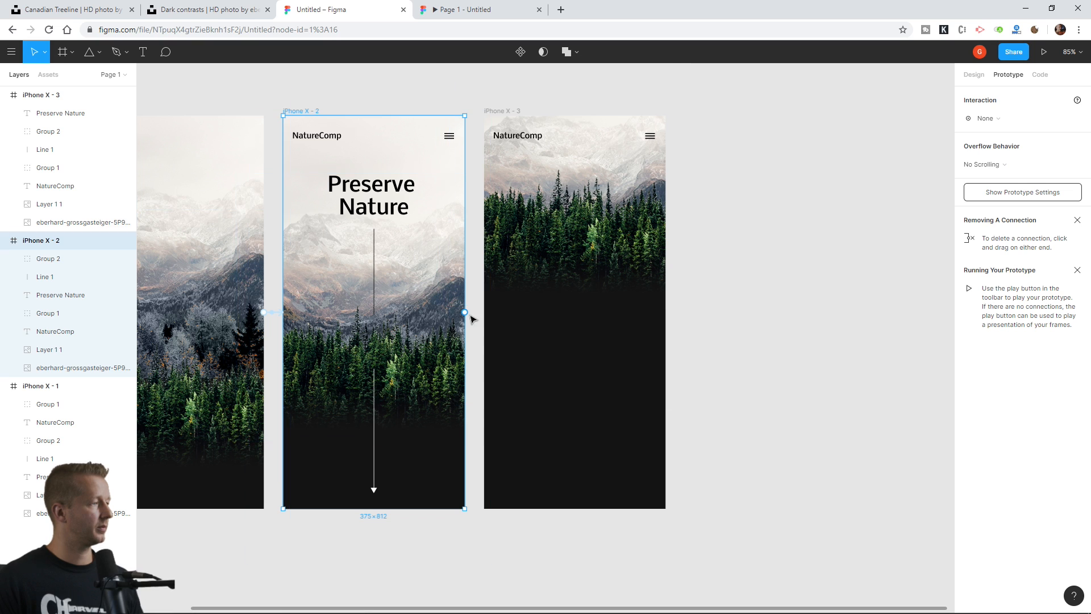
{"action": "left_click_drag", "start_coordinate": [466, 312], "coordinate": [602, 300]}
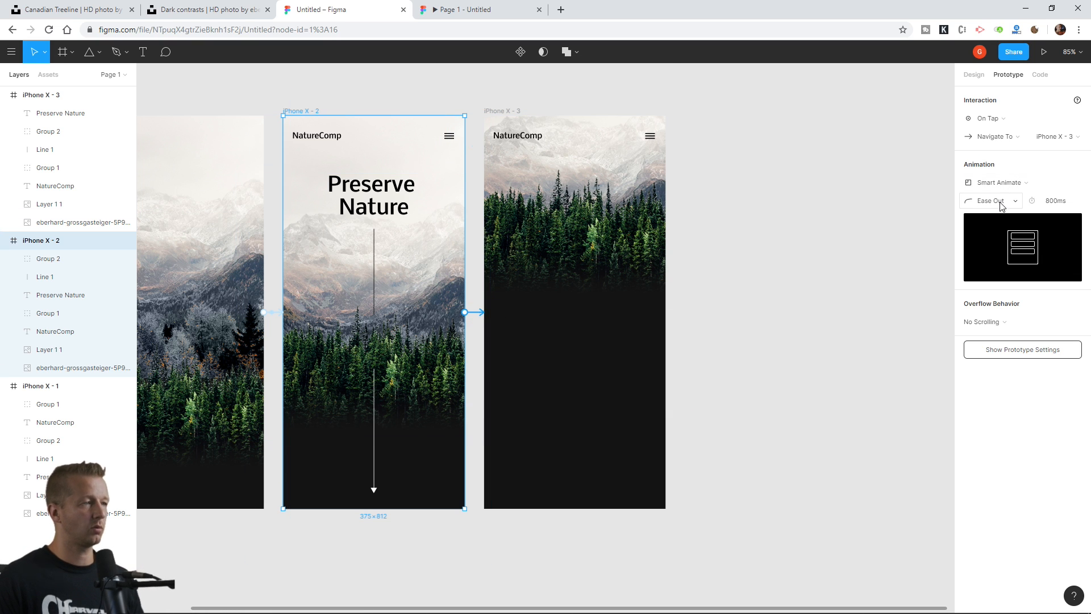
{"action": "left_click", "coordinate": [1055, 205]}
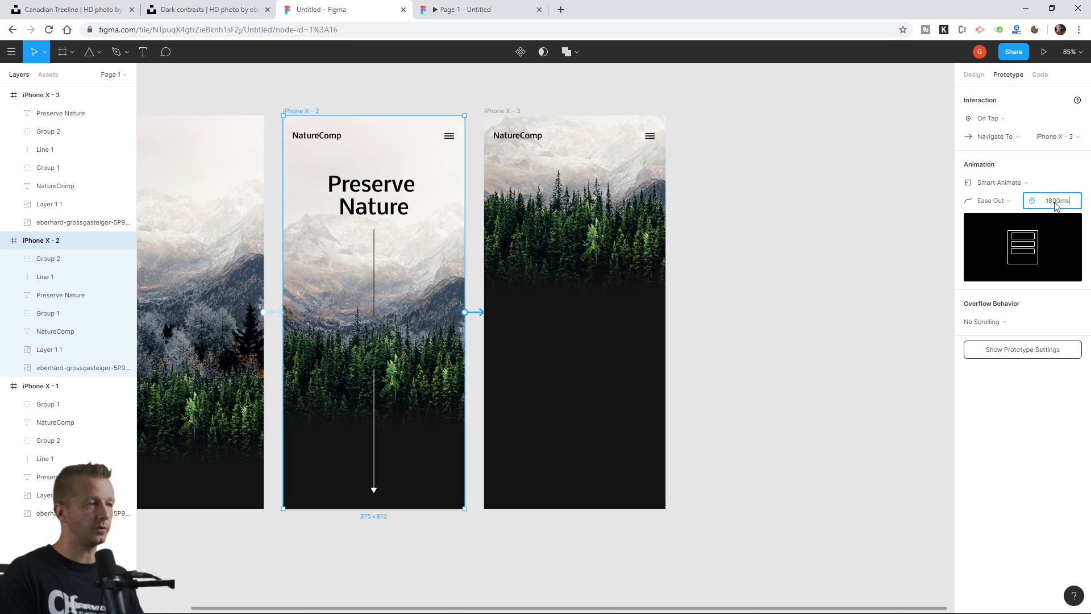
{"action": "key", "text": "Return"}
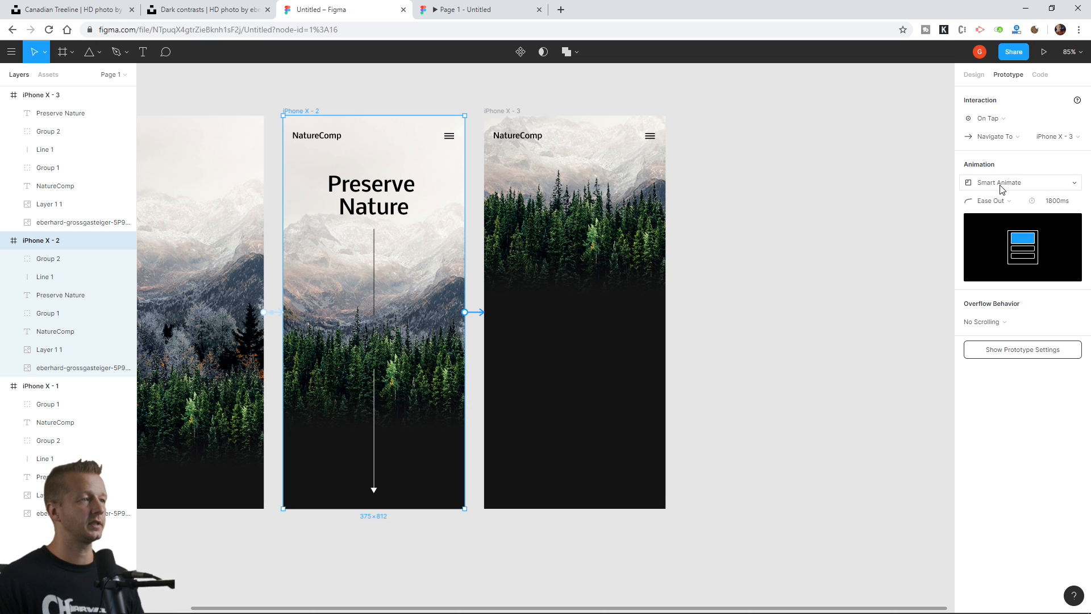
Step: Change the trigger of the iPhone X - 2 to iPhone X - 3 link to On Drag
{"action": "left_click", "coordinate": [996, 120]}
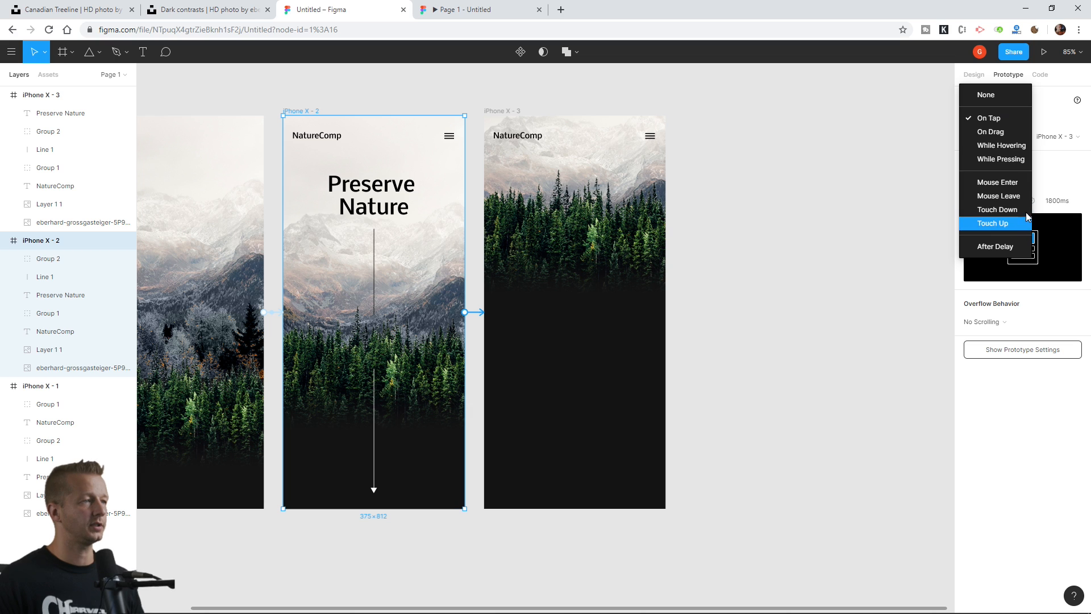
{"action": "left_click", "coordinate": [997, 134]}
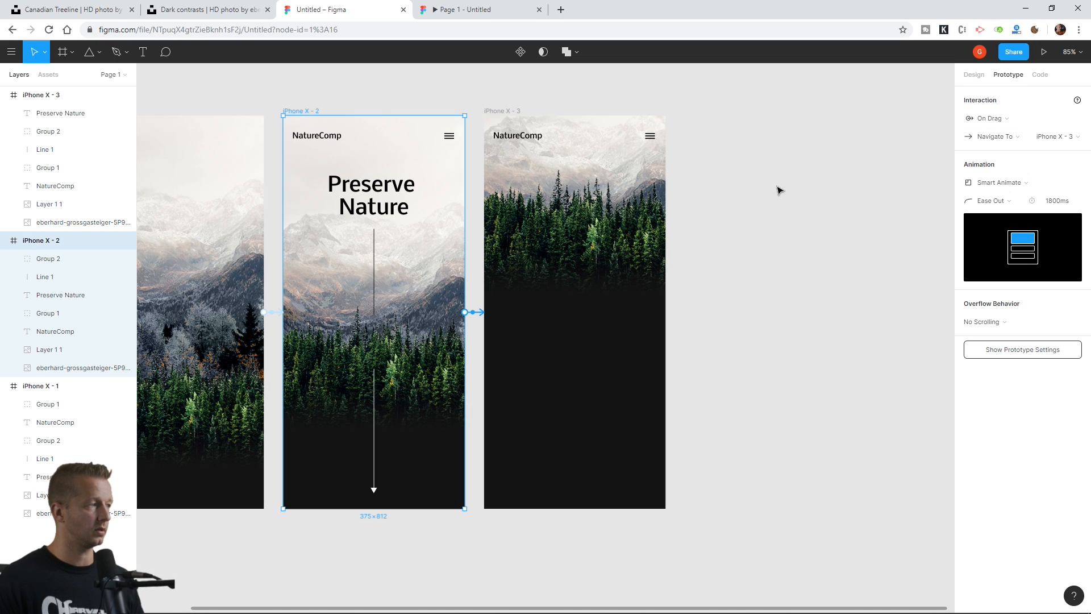
{"action": "left_click", "coordinate": [752, 250]}
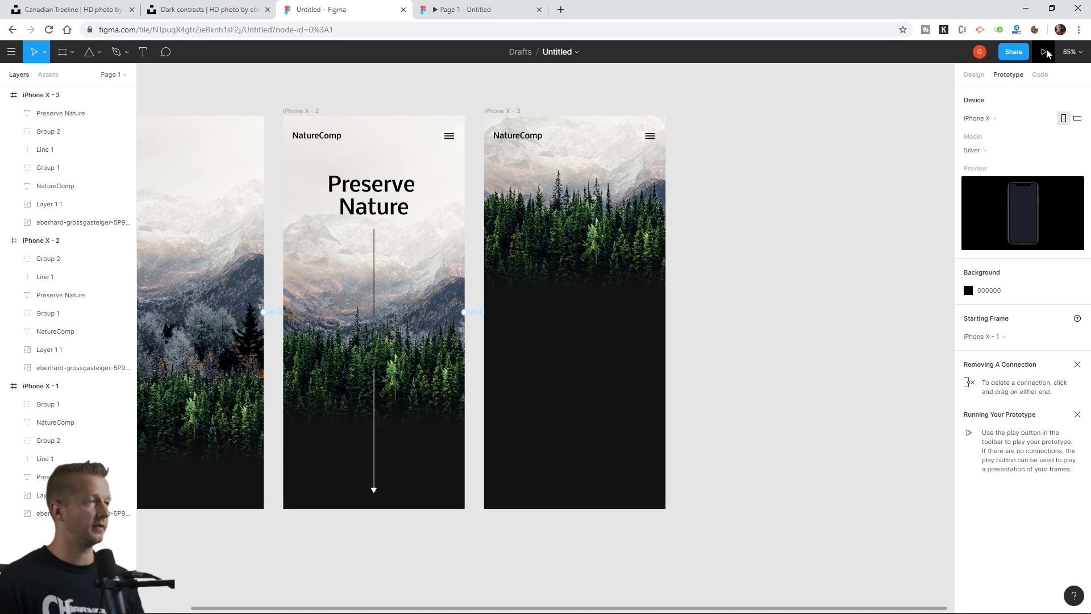
Step: Test the drag transition to the third screen in the running prototype, restarting the prototype between attempts
{"action": "left_click", "coordinate": [480, 11]}
{"action": "left_click_drag", "start_coordinate": [609, 381], "coordinate": [610, 282]}
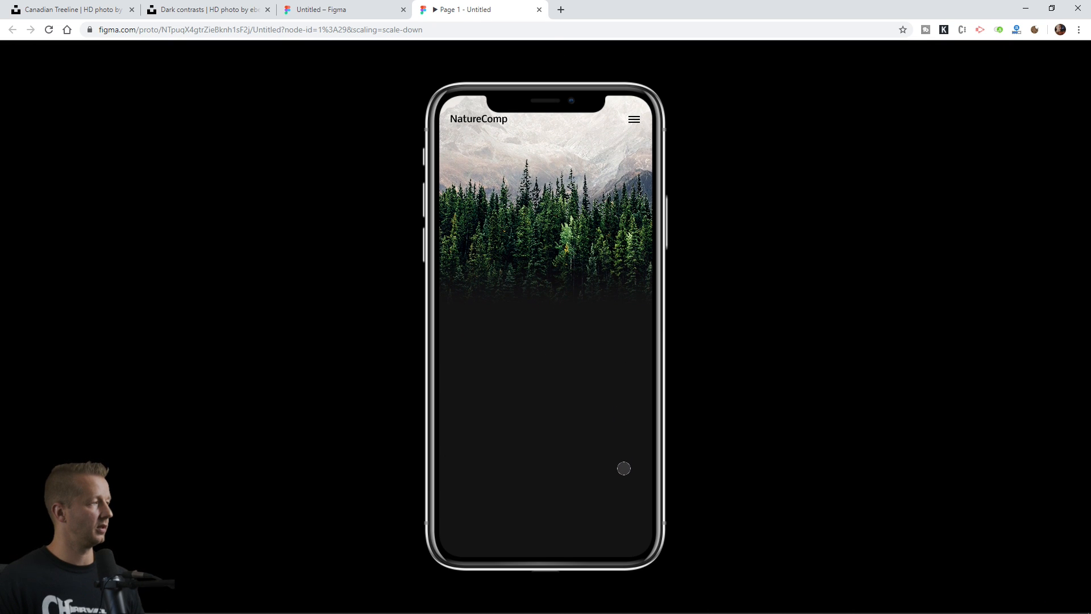
{"action": "left_click_drag", "start_coordinate": [624, 472], "coordinate": [621, 436]}
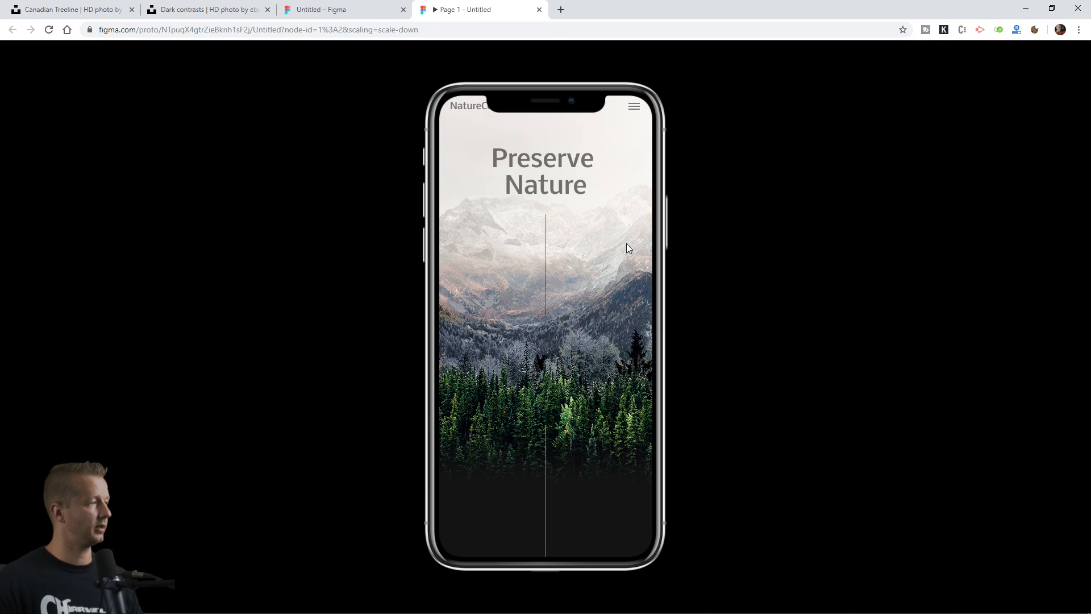
{"action": "left_click_drag", "start_coordinate": [619, 209], "coordinate": [632, 560]}
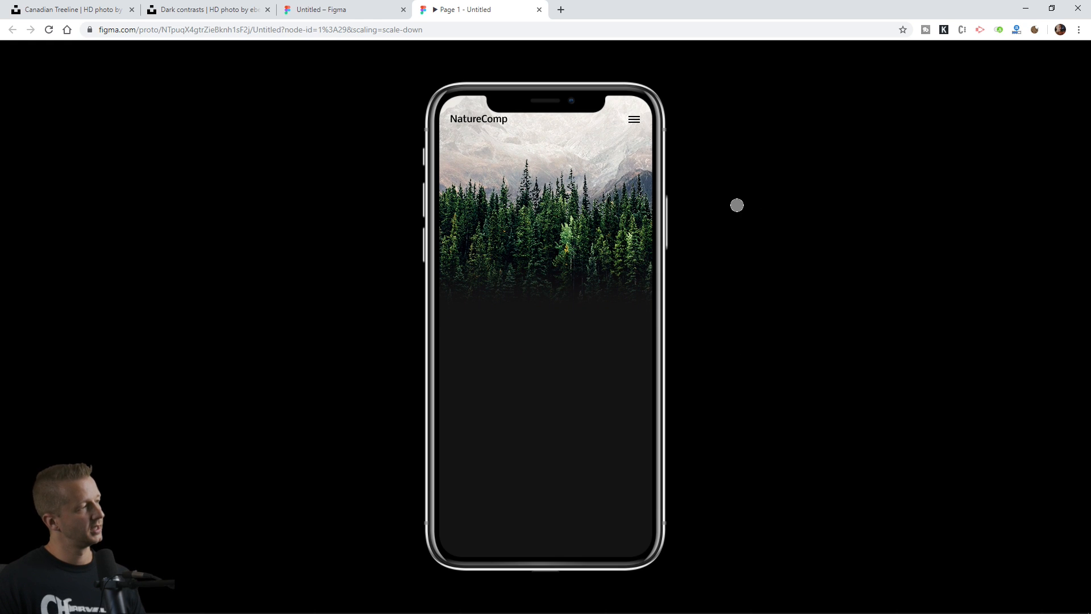
{"action": "key", "text": "r"}
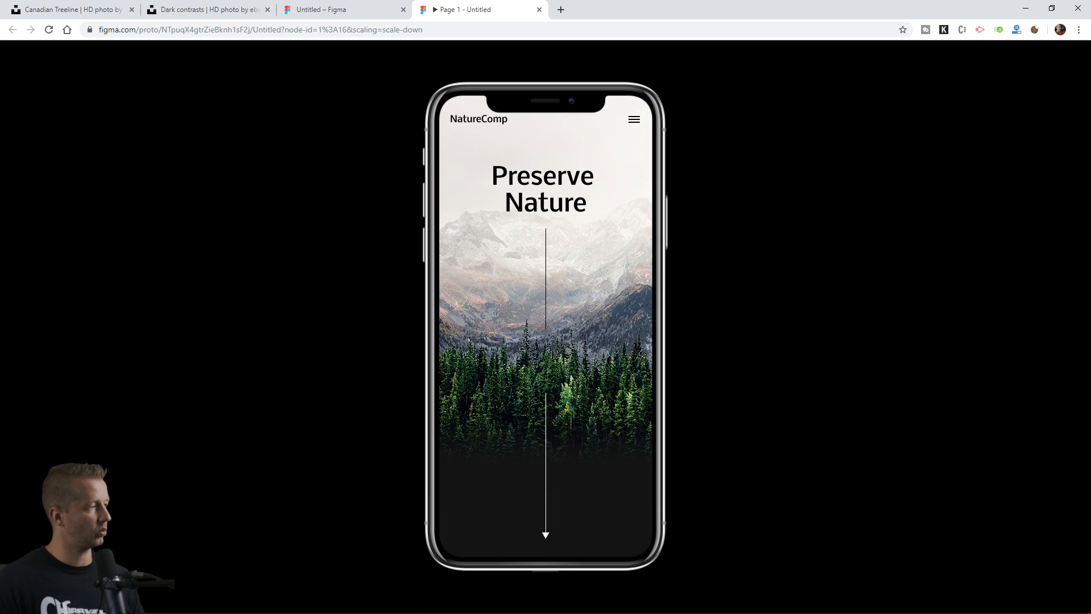
{"action": "left_click_drag", "start_coordinate": [605, 286], "coordinate": [635, 370]}
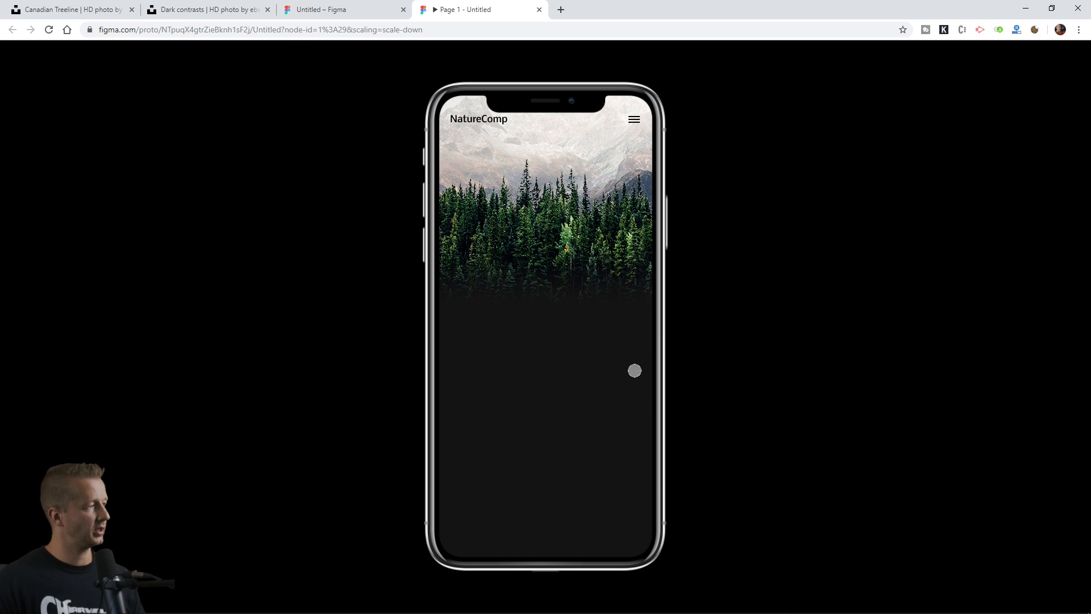
{"action": "key", "text": "r"}
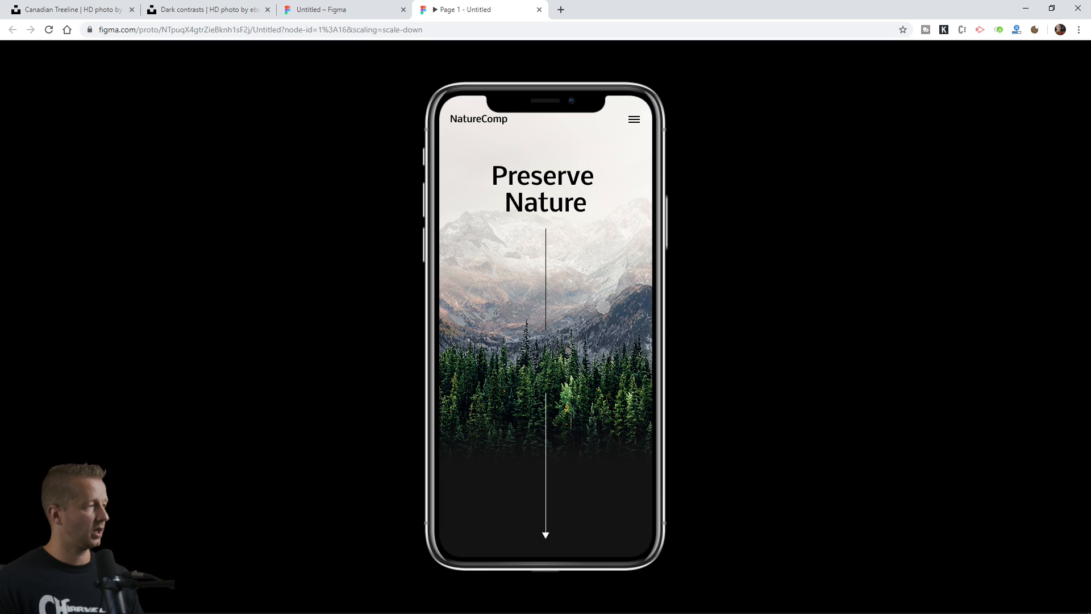
{"action": "left_click_drag", "start_coordinate": [609, 290], "coordinate": [625, 524]}
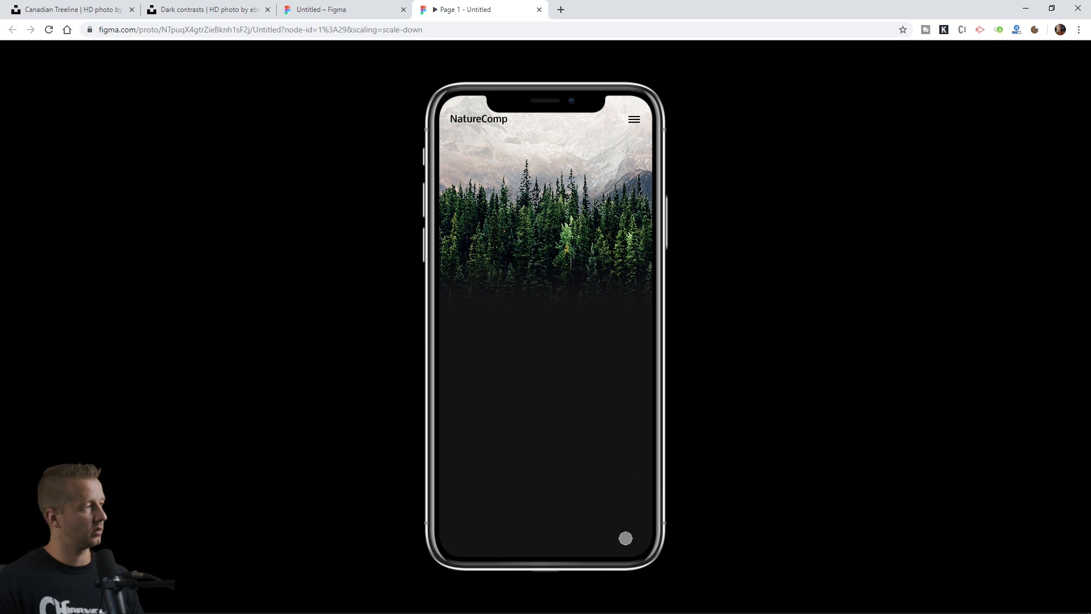
Step: Examine the mountain photo file in the figtut folder, then switch to Photoshop to inspect the layered mountain and forest composition
{"action": "left_click", "coordinate": [1025, 8]}
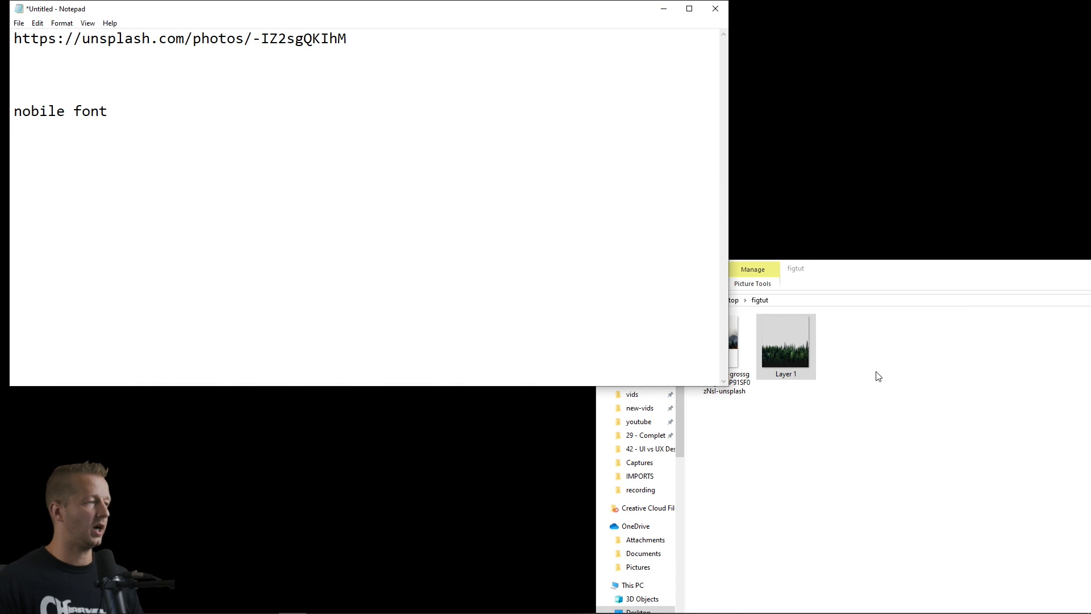
{"action": "left_click", "coordinate": [726, 349]}
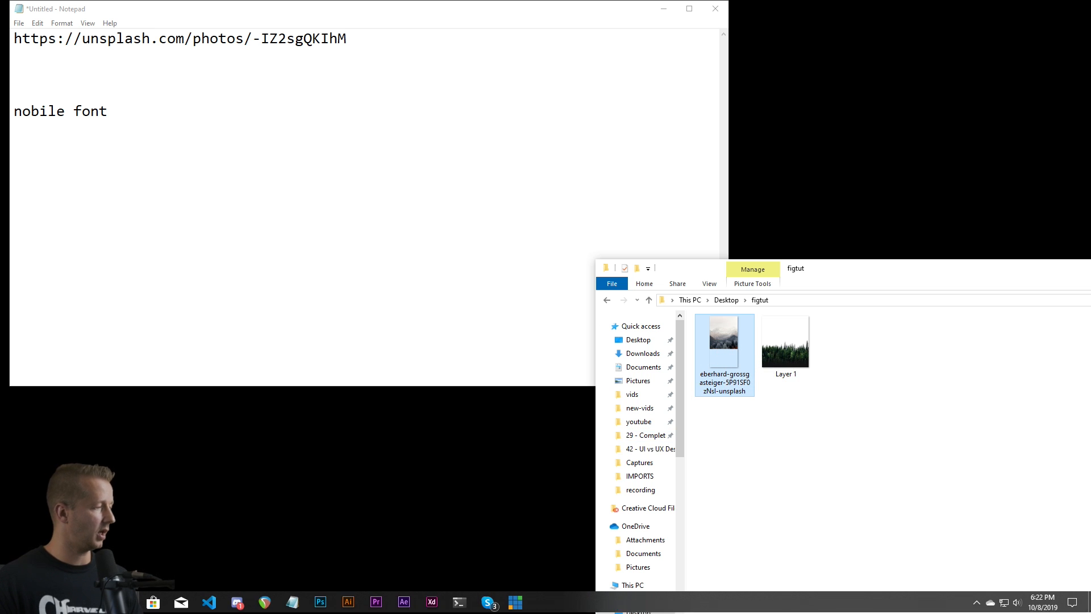
{"action": "left_click", "coordinate": [331, 603]}
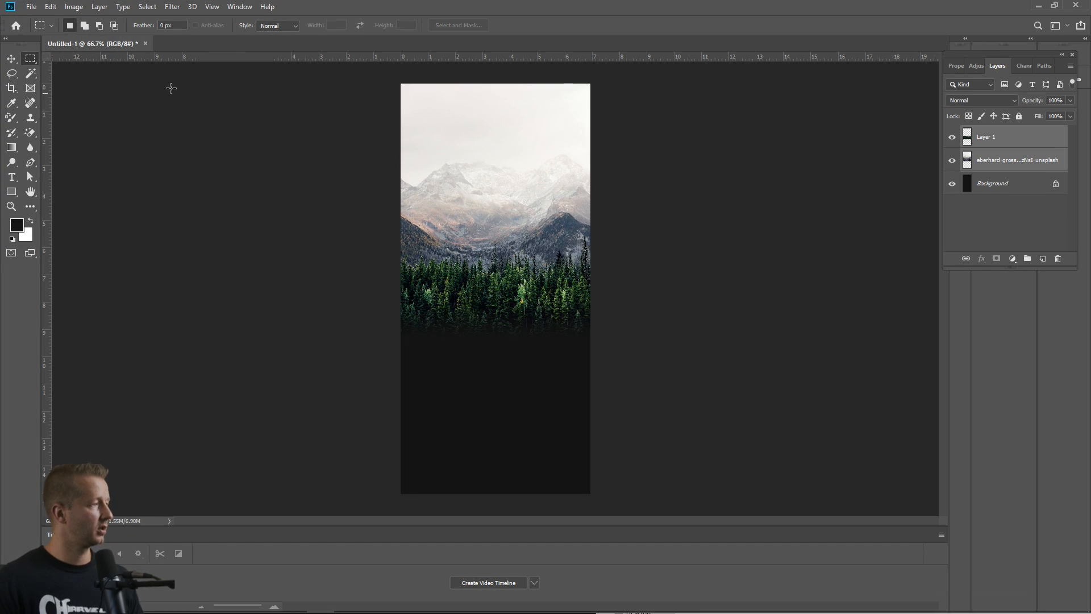
{"action": "left_click", "coordinate": [11, 58]}
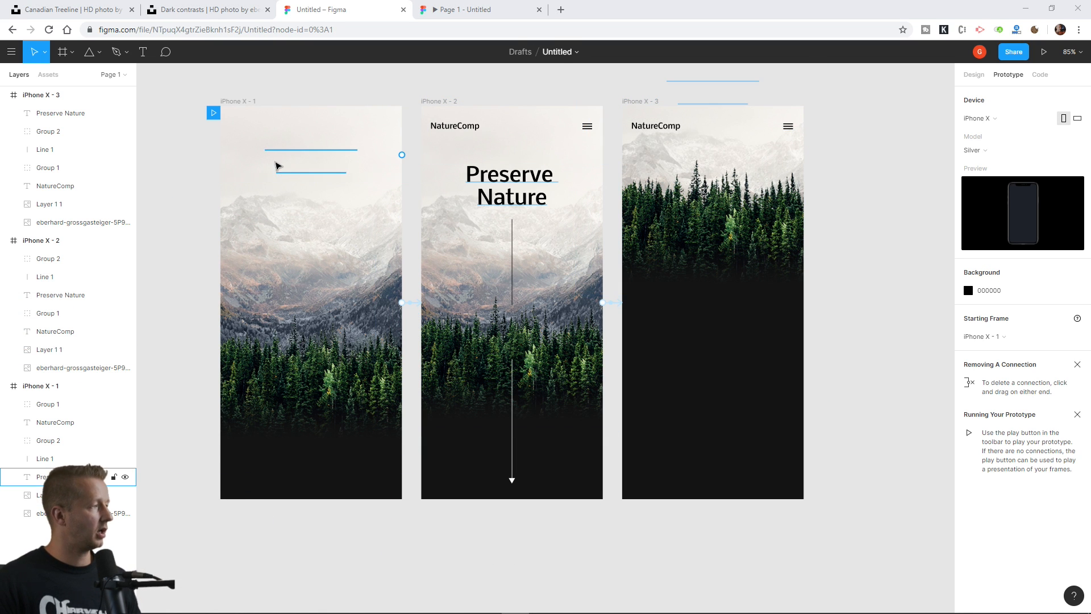
{"action": "left_click", "coordinate": [302, 118]}
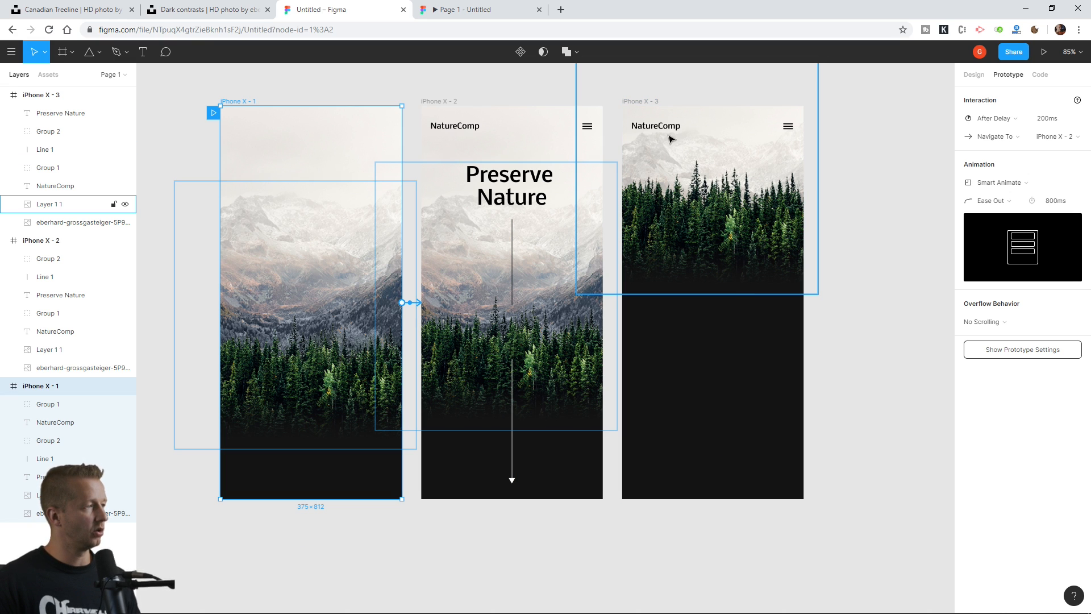
{"action": "left_click_drag", "start_coordinate": [718, 119], "coordinate": [720, 126]}
{"action": "key", "text": "ctrl+z"}
Step: Nudge the mountain photo layer in the iPhone X - 3 frame down and back up so it stays hidden behind the forest
{"action": "left_click", "coordinate": [73, 222]}
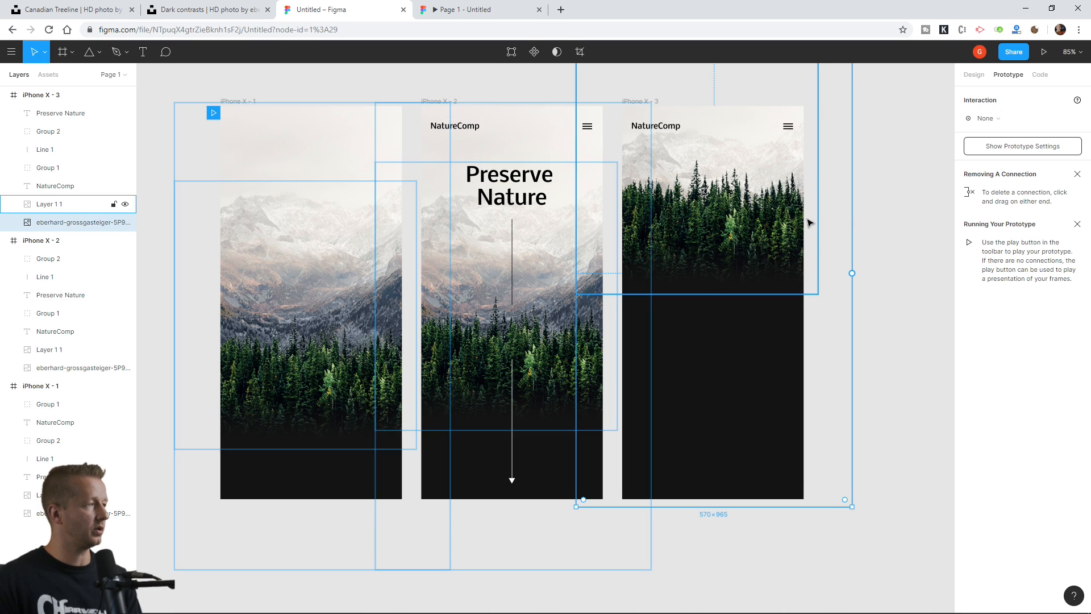
{"action": "key", "text": "Down"}
{"action": "key", "text": "Down"}
{"action": "key", "text": "Down"}
{"action": "key", "text": "Down"}
{"action": "key", "text": "Down"}
{"action": "key", "text": "Down"}
{"action": "key", "text": "Down"}
{"action": "key", "text": "Down"}
{"action": "key", "text": "Down"}
{"action": "key", "text": "Down"}
{"action": "key", "text": "Down"}
{"action": "key", "text": "Down"}
{"action": "key", "text": "Down"}
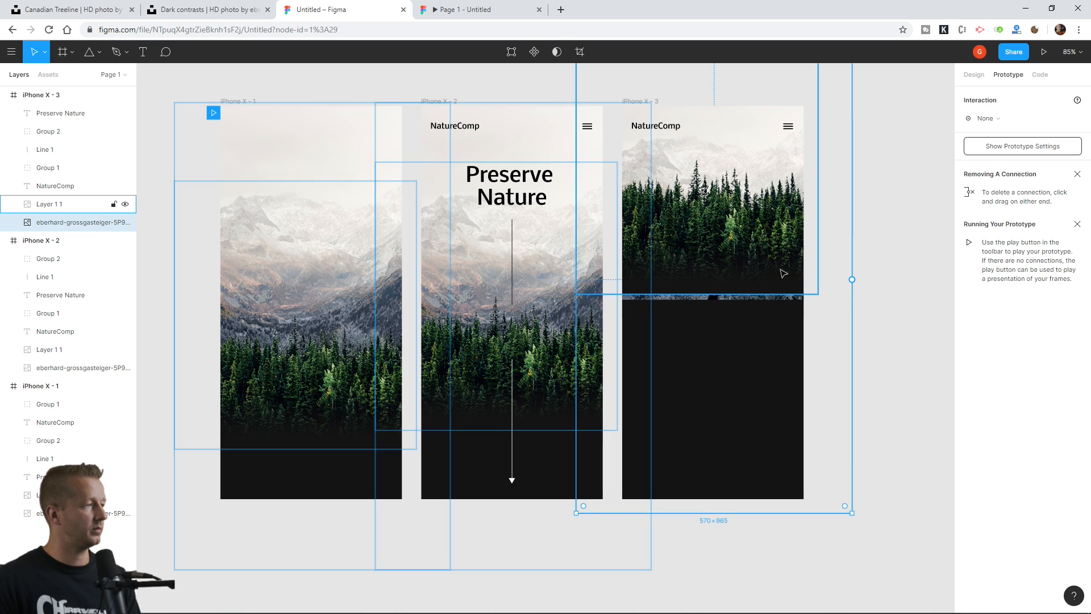
{"action": "key", "text": "Up"}
{"action": "key", "text": "Up"}
{"action": "key", "text": "Up"}
{"action": "key", "text": "Up"}
{"action": "key", "text": "Up"}
{"action": "key", "text": "Up"}
{"action": "key", "text": "Up"}
{"action": "key", "text": "Up"}
{"action": "key", "text": "Up"}
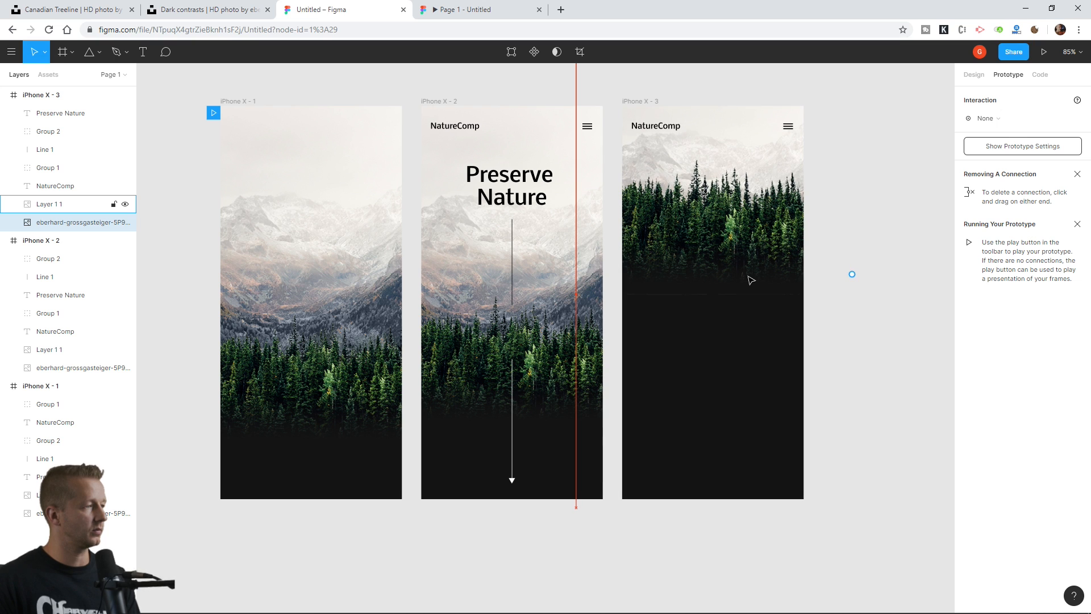
{"action": "left_click", "coordinate": [885, 269]}
{"action": "left_click", "coordinate": [72, 226]}
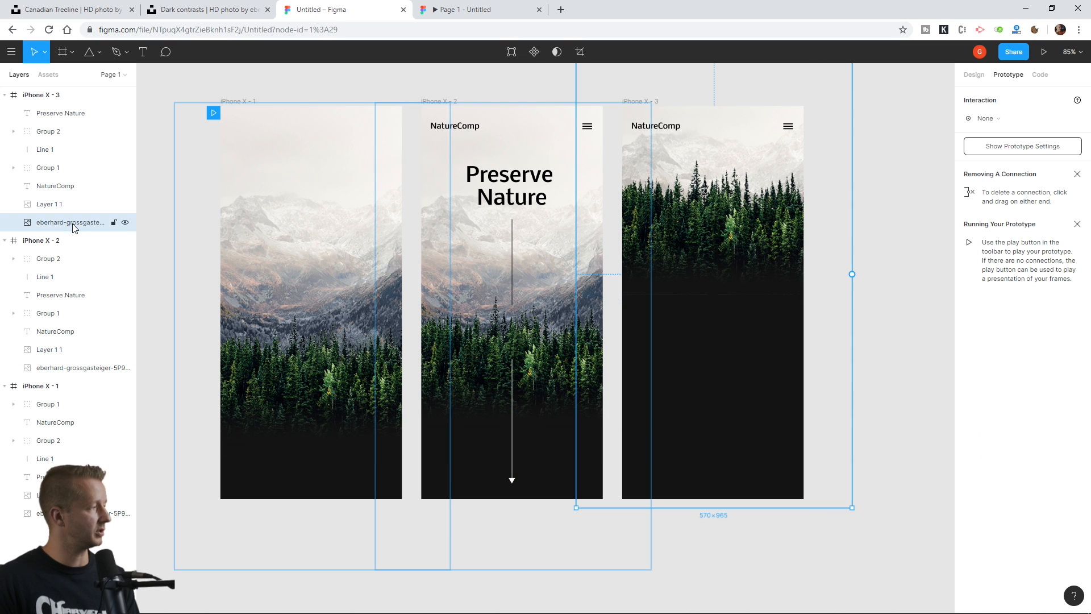
{"action": "left_click", "coordinate": [896, 189]}
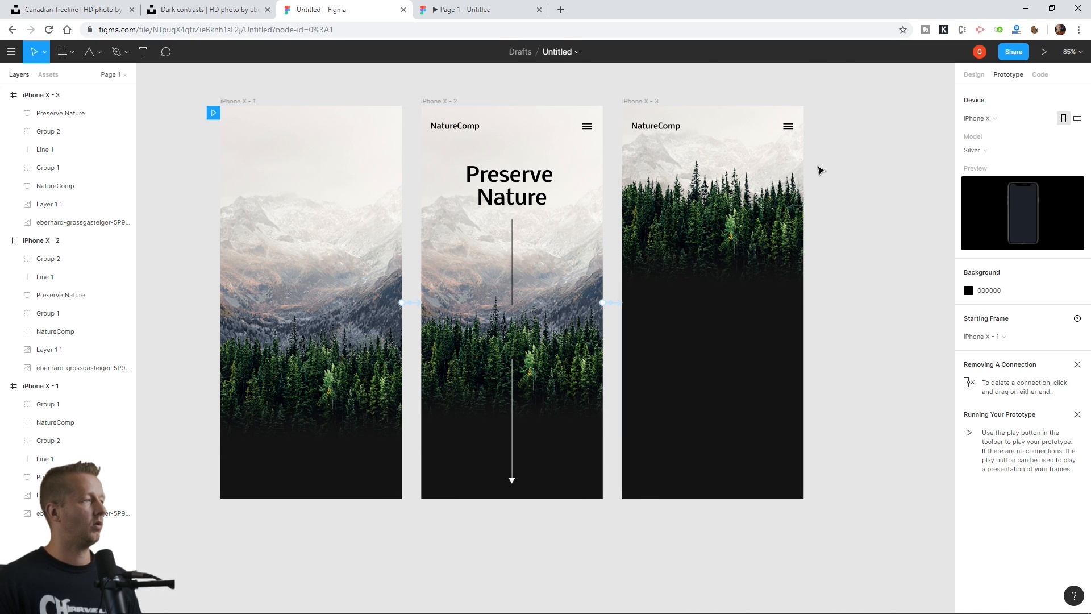
Step: Replay the running prototype from its first screen to check the transitions
{"action": "left_click", "coordinate": [475, 14]}
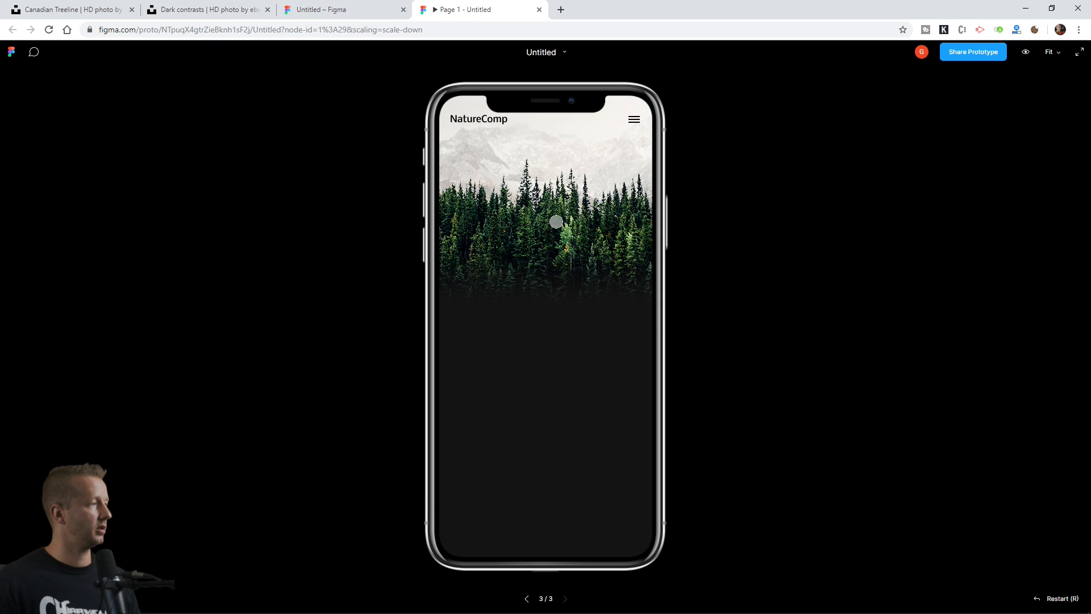
{"action": "left_click", "coordinate": [598, 247]}
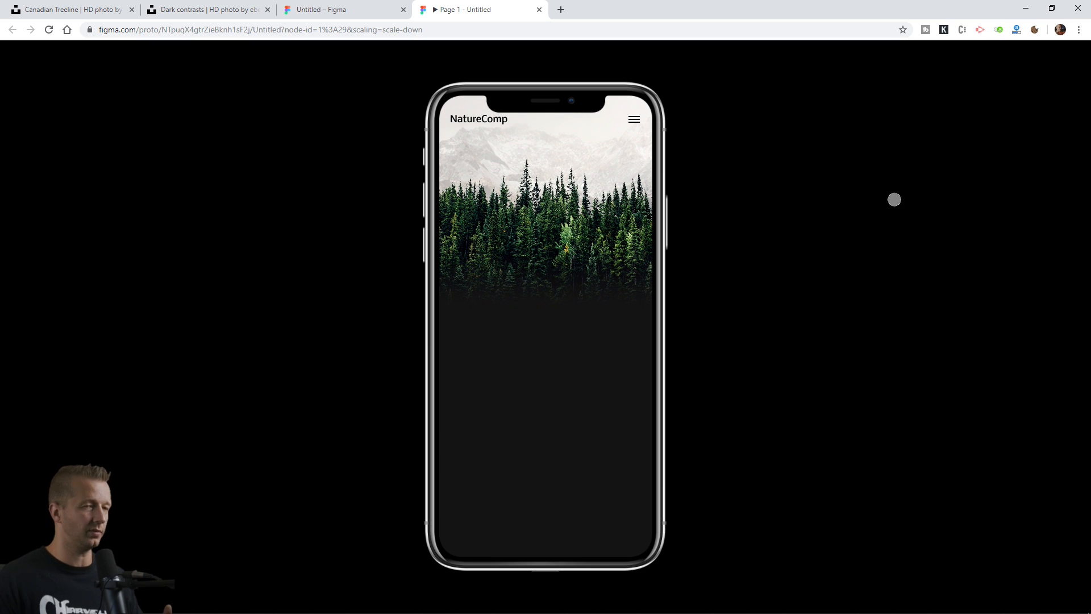
{"action": "left_click", "coordinate": [607, 189]}
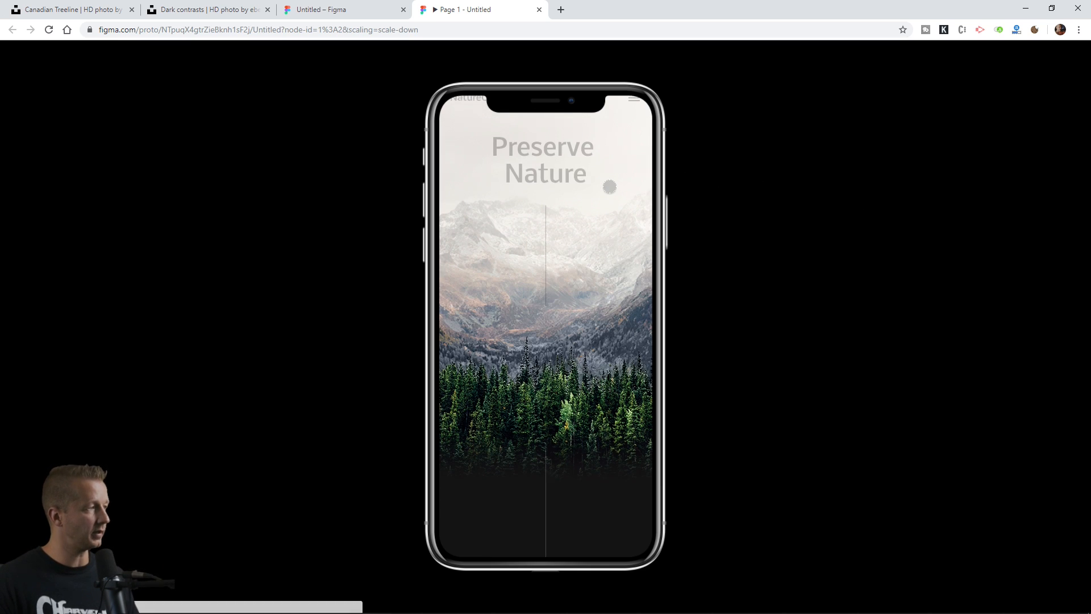
Step: Return to the design file and add a 266 × 59 text box reading "Strategic" over the forest in the iPhone X - 3 frame
{"action": "left_click", "coordinate": [330, 10]}
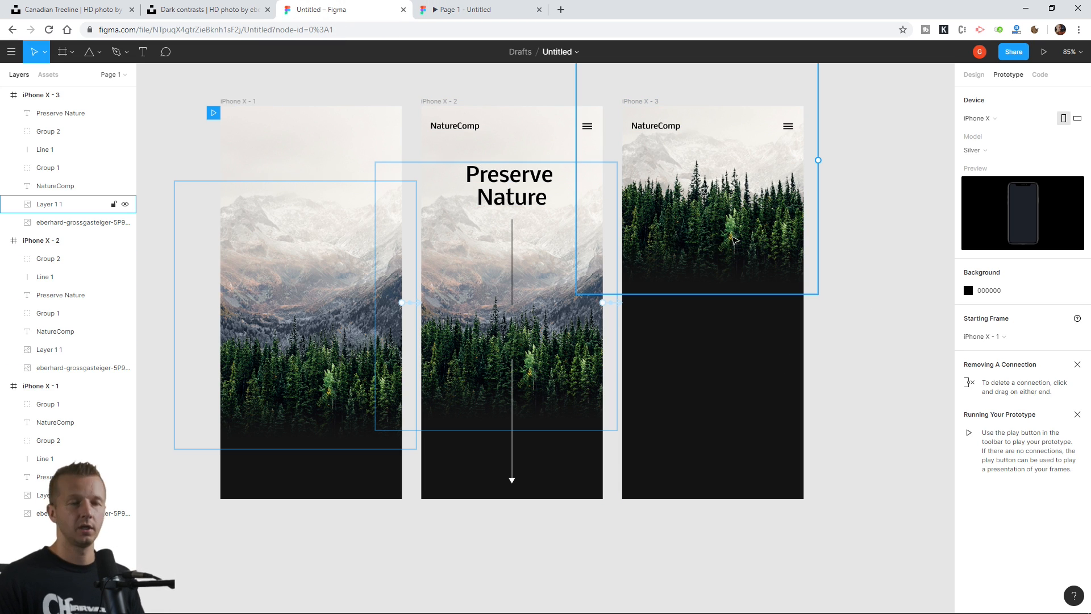
{"action": "left_click", "coordinate": [143, 51]}
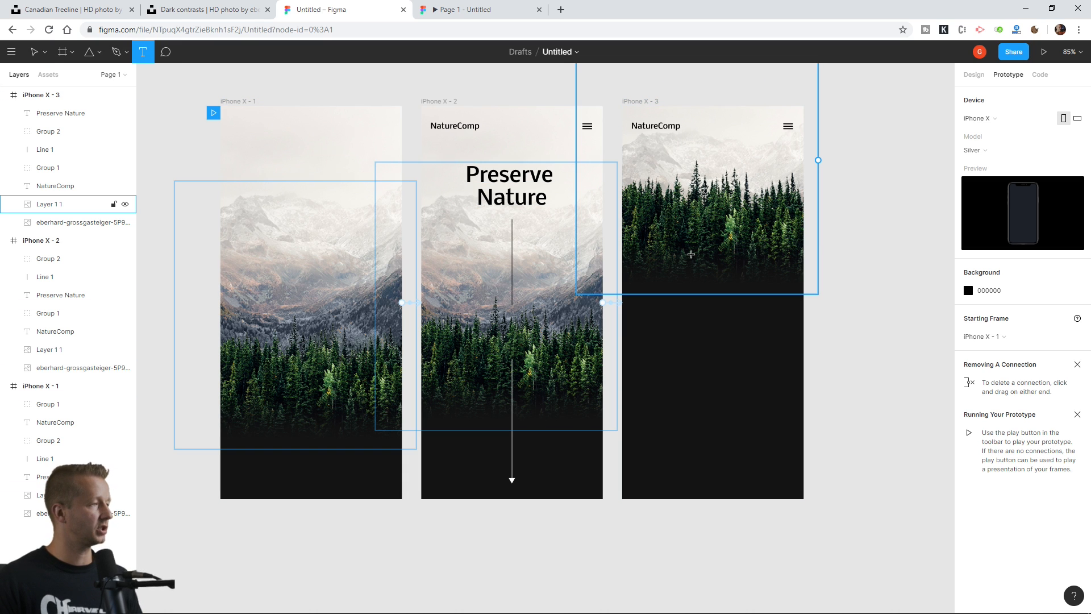
{"action": "left_click_drag", "start_coordinate": [647, 232], "coordinate": [776, 262]}
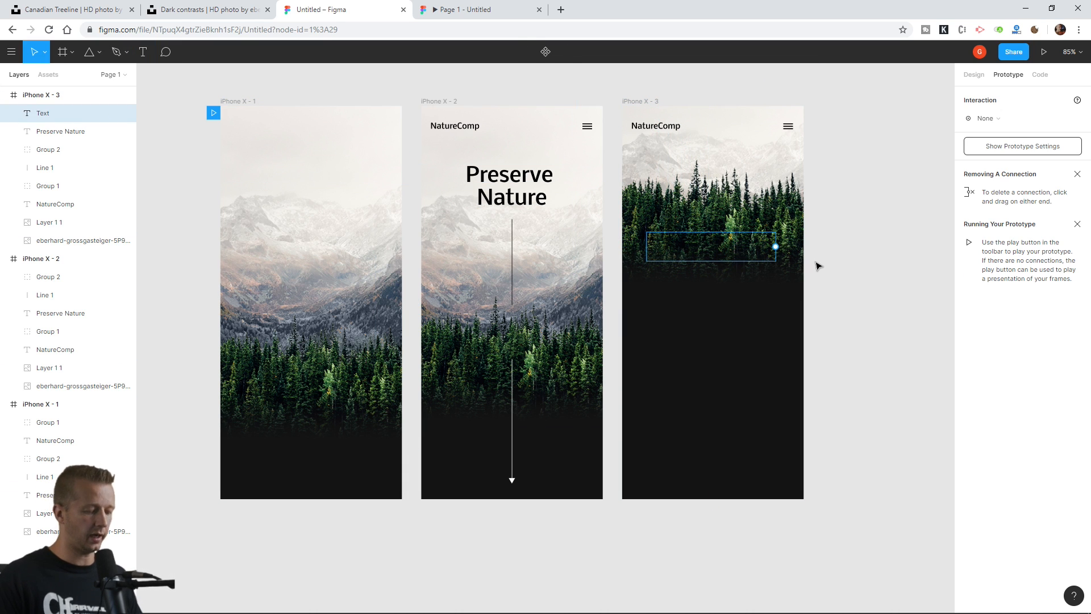
{"action": "type", "text": "Strate"}
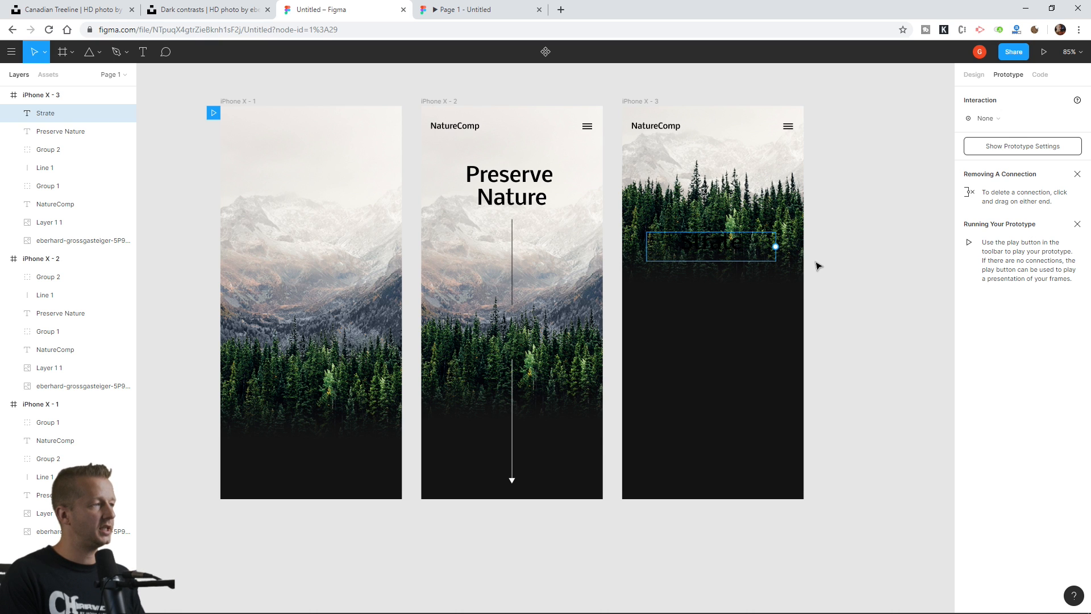
{"action": "type", "text": "gic"}
{"action": "key", "text": "Escape"}
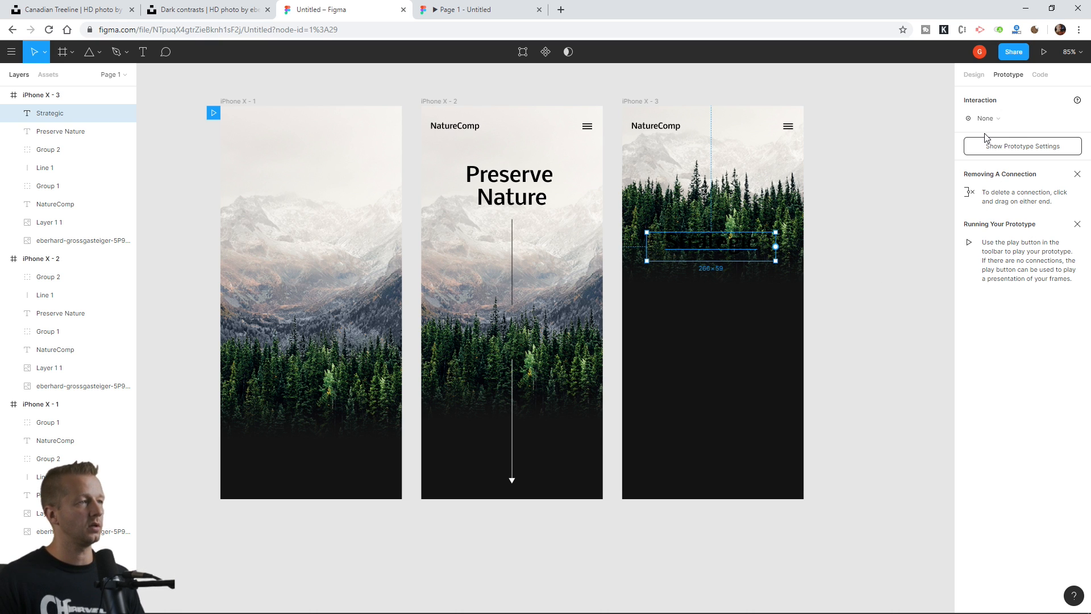
Step: Set the Strategic text's fill to white (FFFFFF) and align it left
{"action": "left_click", "coordinate": [974, 75]}
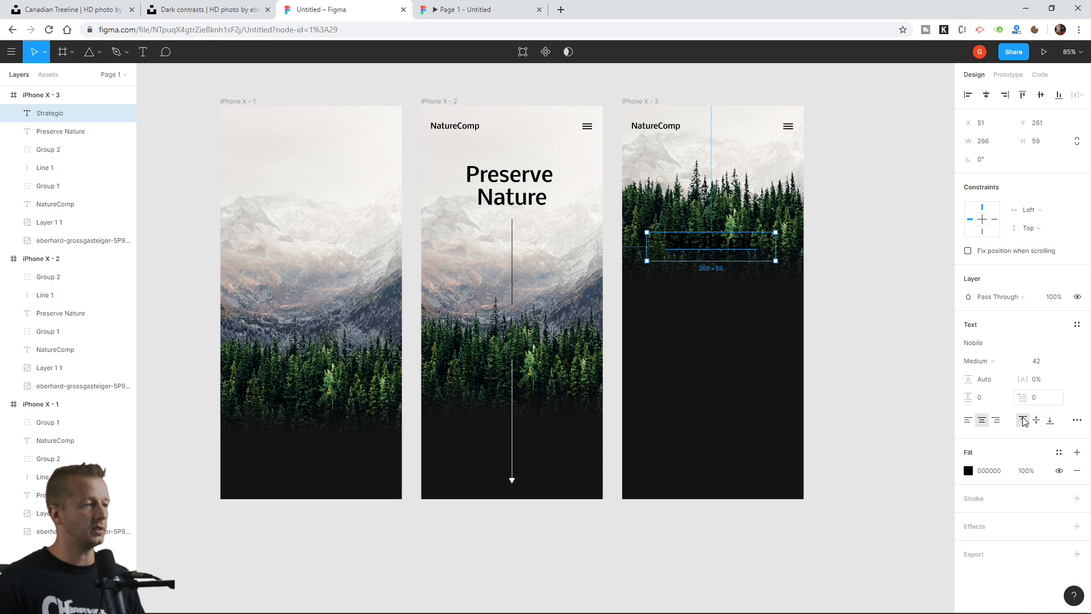
{"action": "left_click", "coordinate": [969, 471]}
{"action": "left_click_drag", "start_coordinate": [861, 384], "coordinate": [814, 307]}
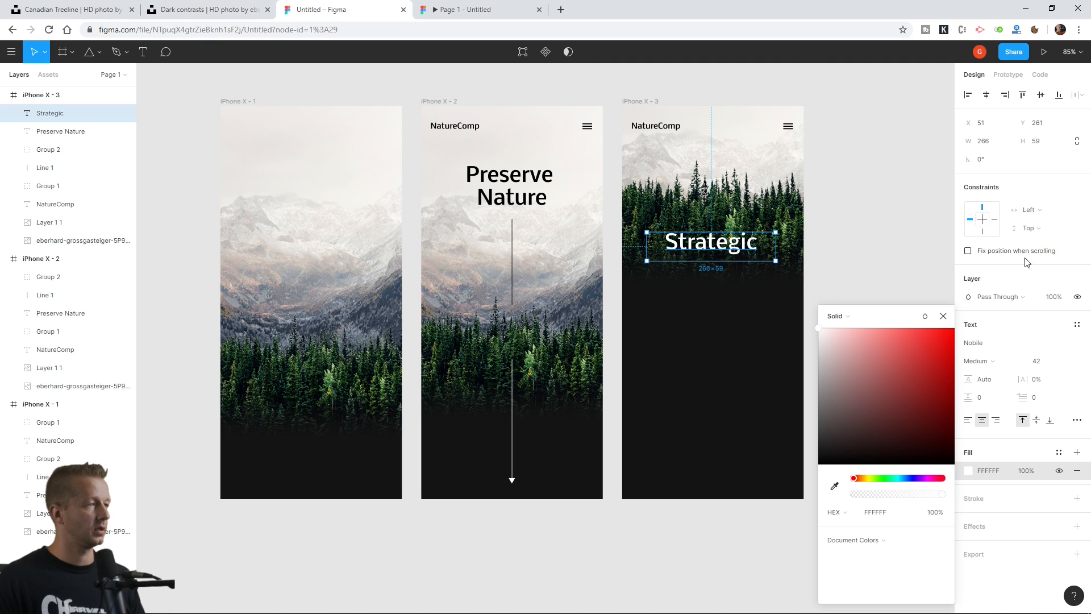
{"action": "left_click", "coordinate": [972, 421]}
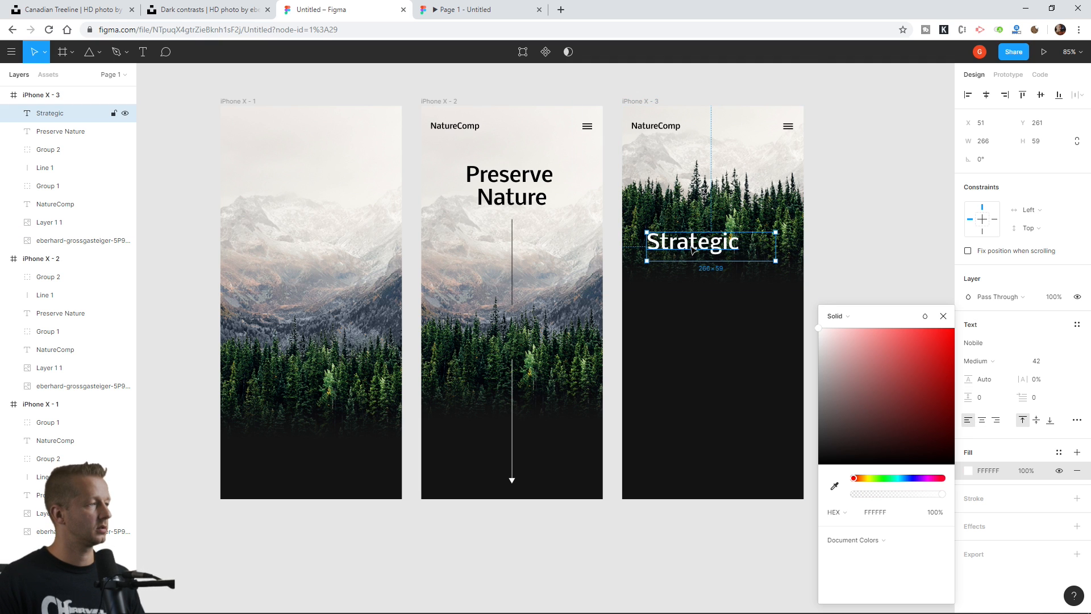
Step: Move the Strategic text to X 44, Y 248 and try to paste a copy of it
{"action": "mouse_move", "coordinate": [692, 247]}
{"action": "left_mouse_down"}
{"action": "mouse_move", "coordinate": [680, 237]}
{"action": "mouse_move", "coordinate": [673, 258]}
{"action": "mouse_move", "coordinate": [673, 243]}
{"action": "left_mouse_up"}
{"action": "key", "text": "ctrl+v"}
{"action": "left_click_drag", "start_coordinate": [682, 259], "coordinate": [688, 238]}
{"action": "key", "text": "ctrl+v"}
{"action": "key", "text": "ctrl+z"}
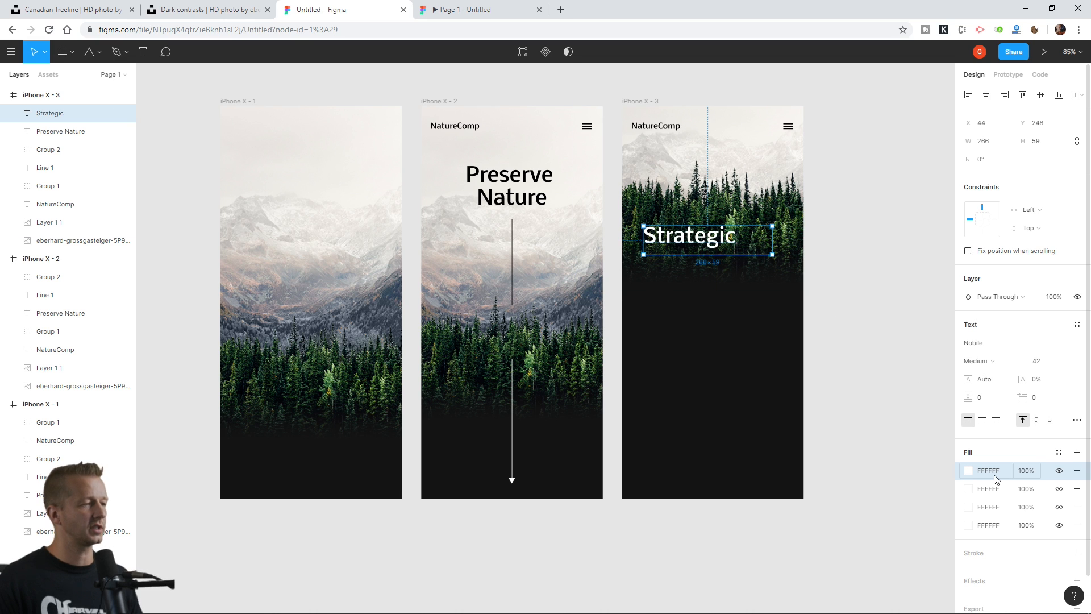
Step: Remove the three duplicate white fills from the Strategic text, leaving a single FFFFFF fill
{"action": "left_click", "coordinate": [969, 471]}
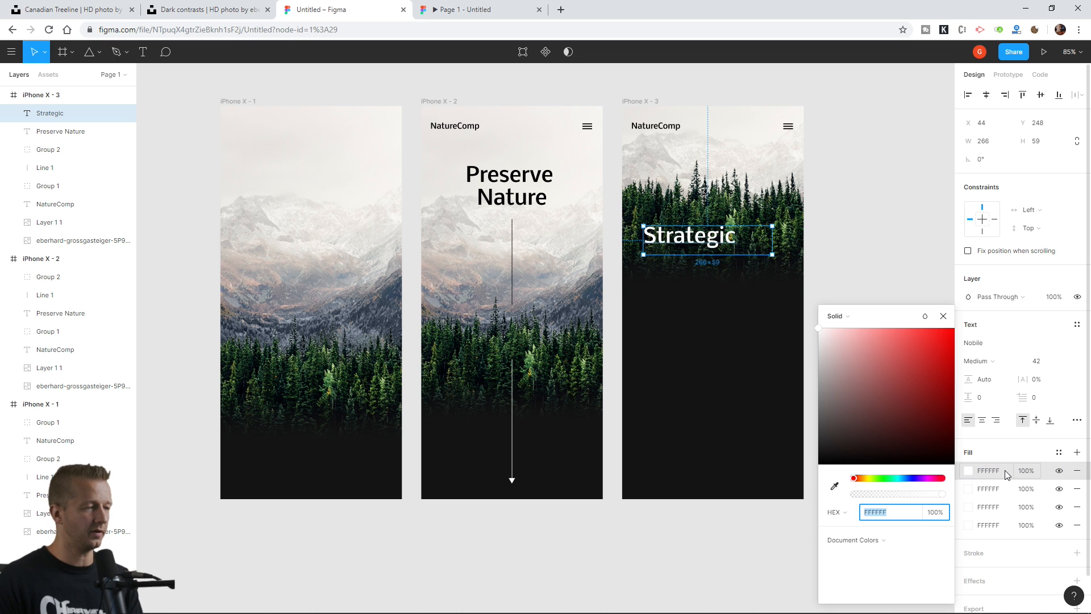
{"action": "key", "text": "Escape"}
{"action": "left_click", "coordinate": [1077, 470]}
{"action": "left_click", "coordinate": [1077, 471]}
{"action": "left_click", "coordinate": [1077, 471]}
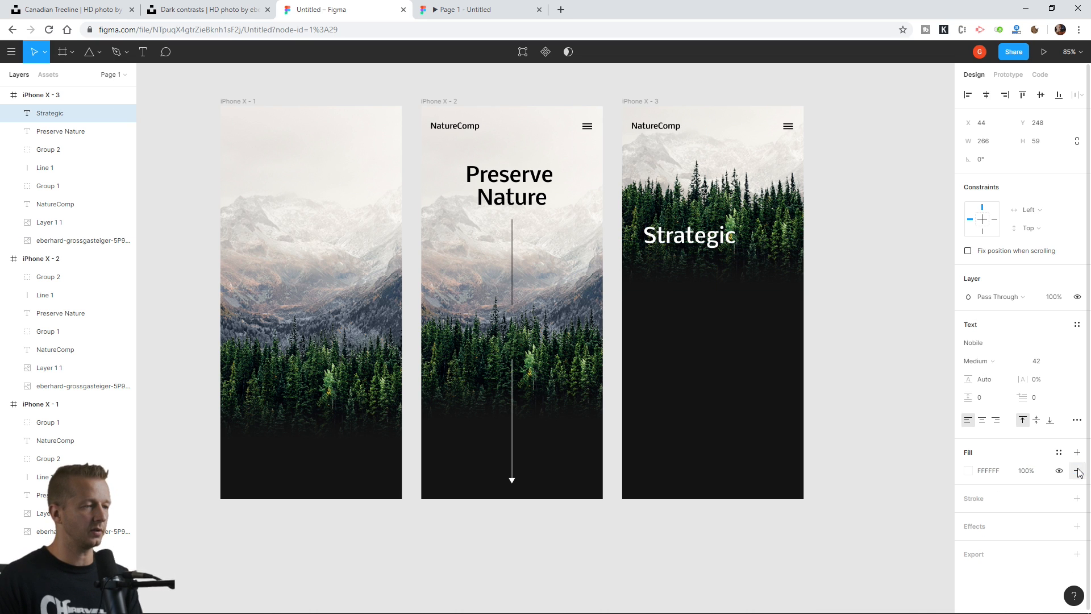
{"action": "left_click", "coordinate": [831, 311]}
Step: Duplicate the Strategic text directly below itself at Y 307 and change the copy's wording to "ALLIANCE"
{"action": "left_click", "coordinate": [709, 246]}
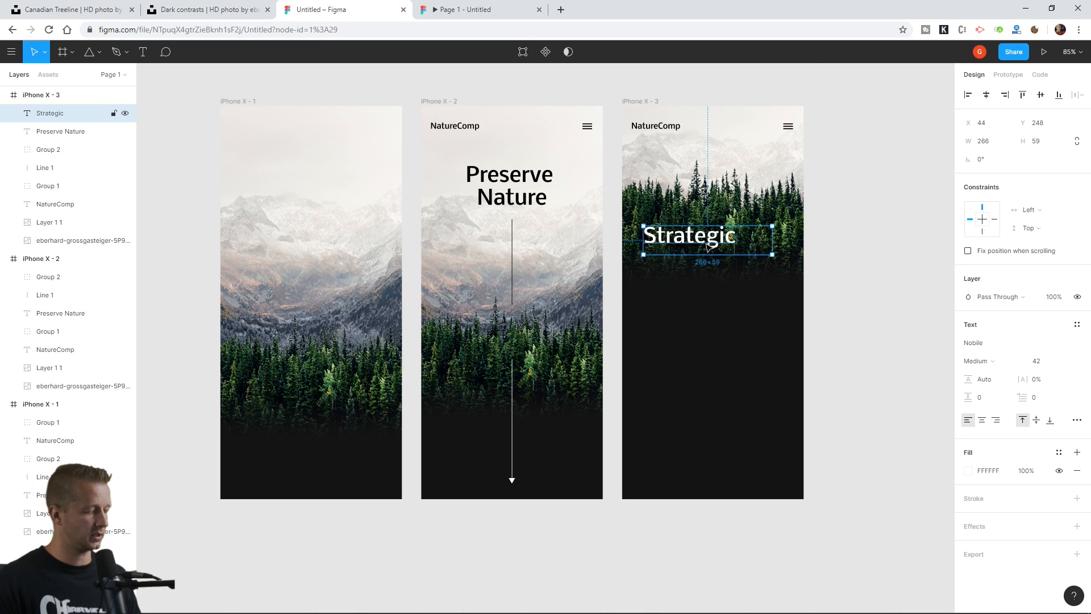
{"action": "key", "text": "ctrl+d"}
{"action": "left_click_drag", "start_coordinate": [709, 246], "coordinate": [680, 267]}
{"action": "double_click", "coordinate": [680, 267]}
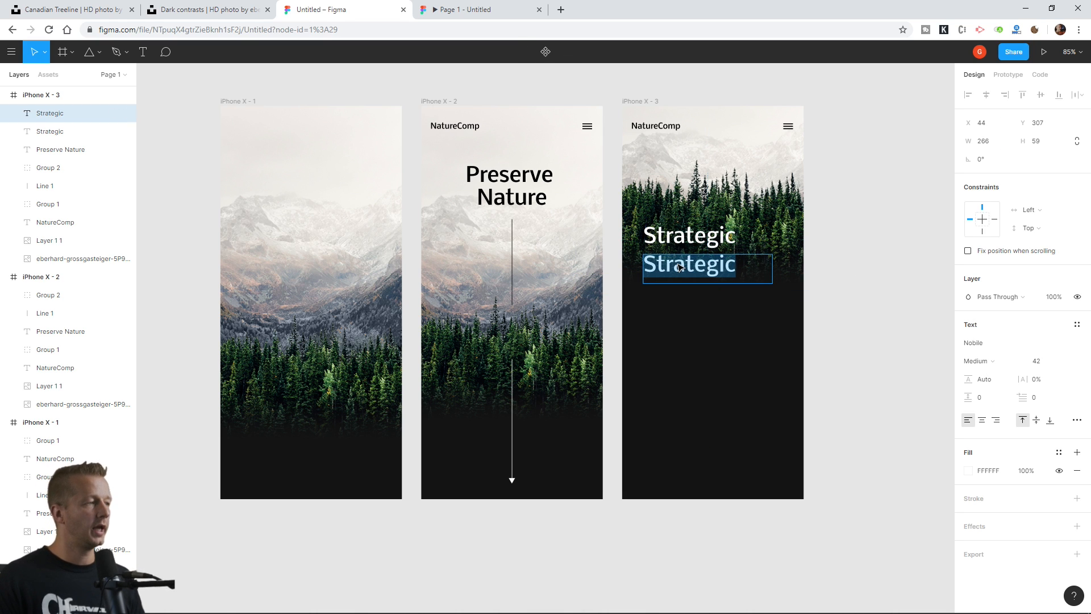
{"action": "type", "text": "ALLIAG"}
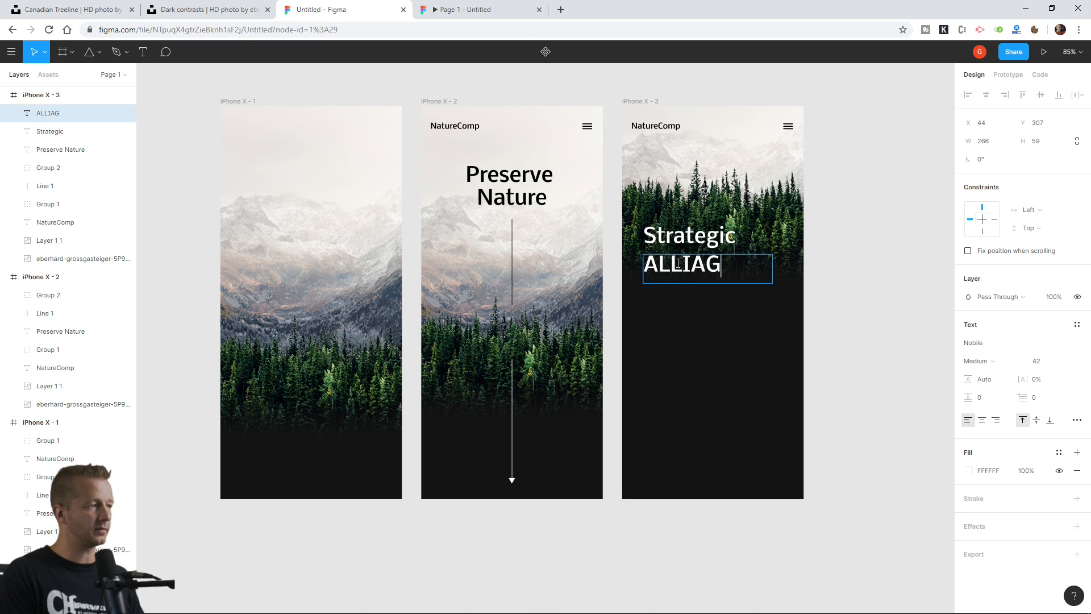
{"action": "key", "text": "BackSpace"}
{"action": "type", "text": "NCE"}
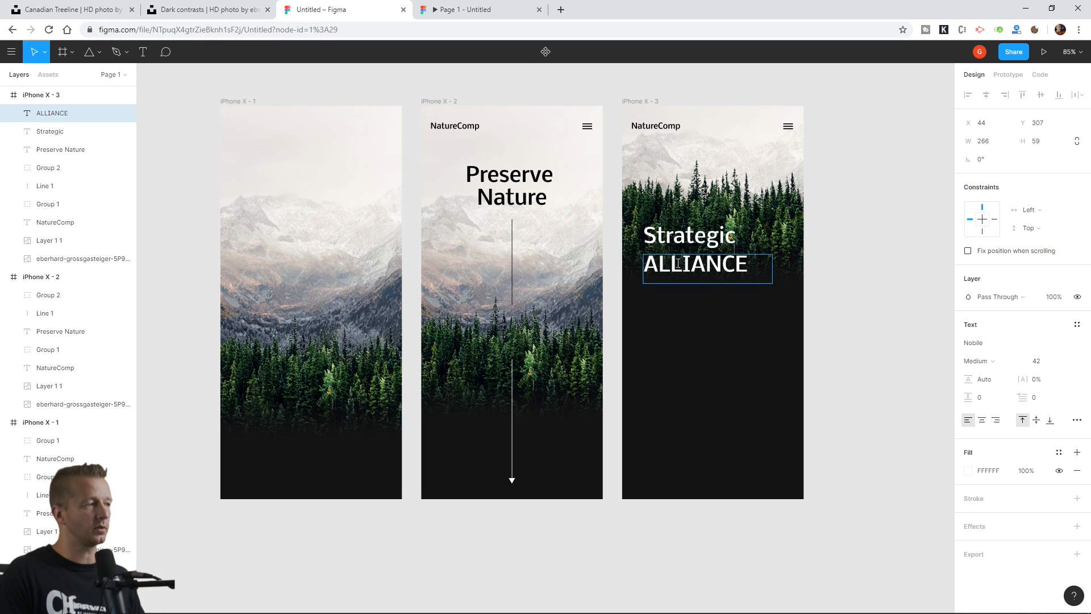
{"action": "key", "text": "Escape"}
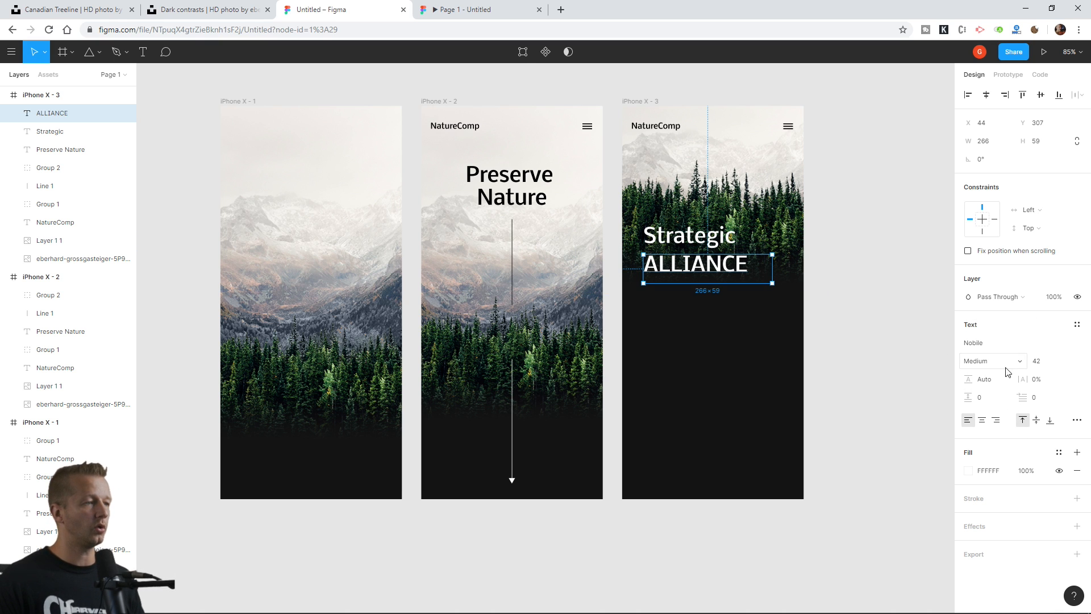
Step: Reduce the ALLIANCE text's font size to 21
{"action": "left_click", "coordinate": [1048, 365]}
{"action": "key", "text": "Down"}
{"action": "key", "text": "Down"}
{"action": "key", "text": "Down"}
{"action": "key", "text": "Down"}
{"action": "key", "text": "Down"}
{"action": "key", "text": "Down"}
{"action": "key", "text": "Down"}
{"action": "key", "text": "Down"}
{"action": "key", "text": "Down"}
{"action": "key", "text": "Down"}
{"action": "key", "text": "Down"}
{"action": "key", "text": "Down"}
{"action": "key", "text": "Down"}
{"action": "key", "text": "Down"}
{"action": "key", "text": "Down"}
{"action": "key", "text": "Down"}
{"action": "key", "text": "Down"}
{"action": "key", "text": "Down"}
{"action": "key", "text": "Down"}
{"action": "key", "text": "Down"}
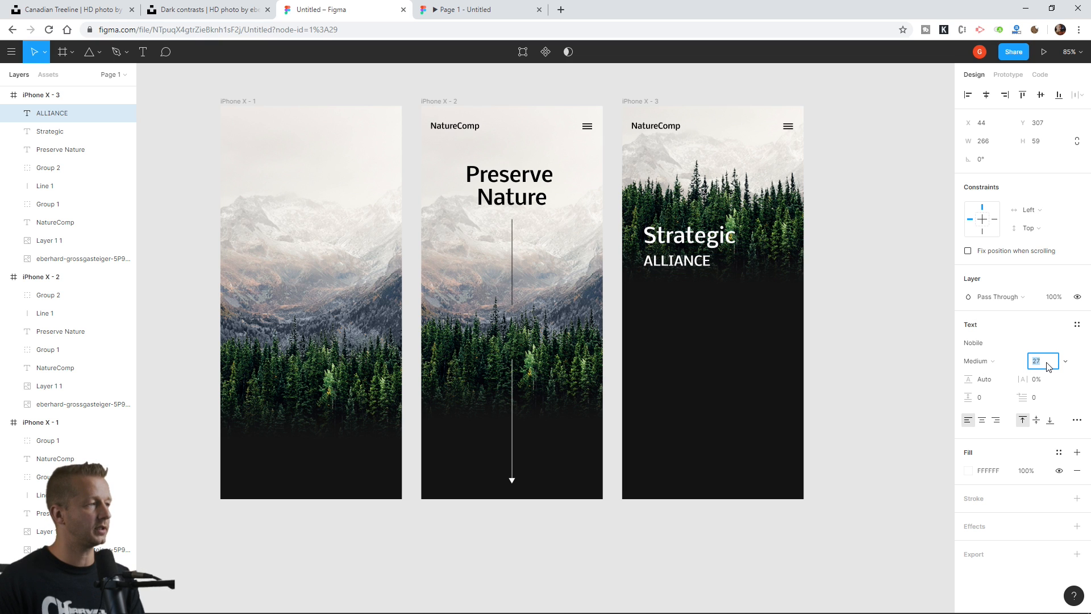
{"action": "key", "text": "Up"}
{"action": "key", "text": "Up"}
{"action": "key", "text": "Up"}
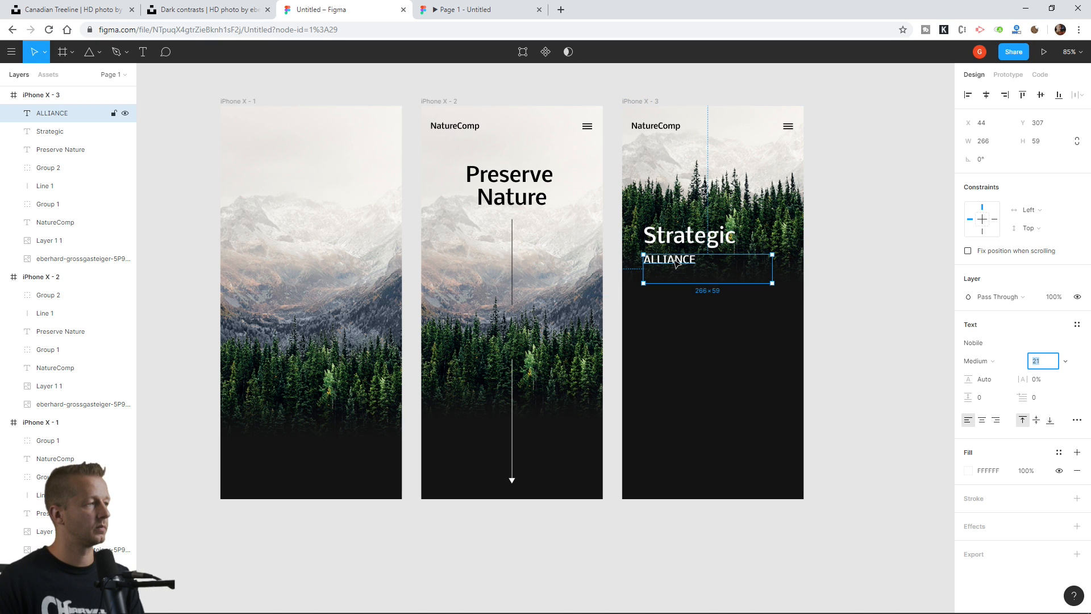
Step: Raise the top edge of the ALLIANCE text box to Y 298 and pull its lower edge up close to the text
{"action": "left_click_drag", "start_coordinate": [668, 254], "coordinate": [668, 250]}
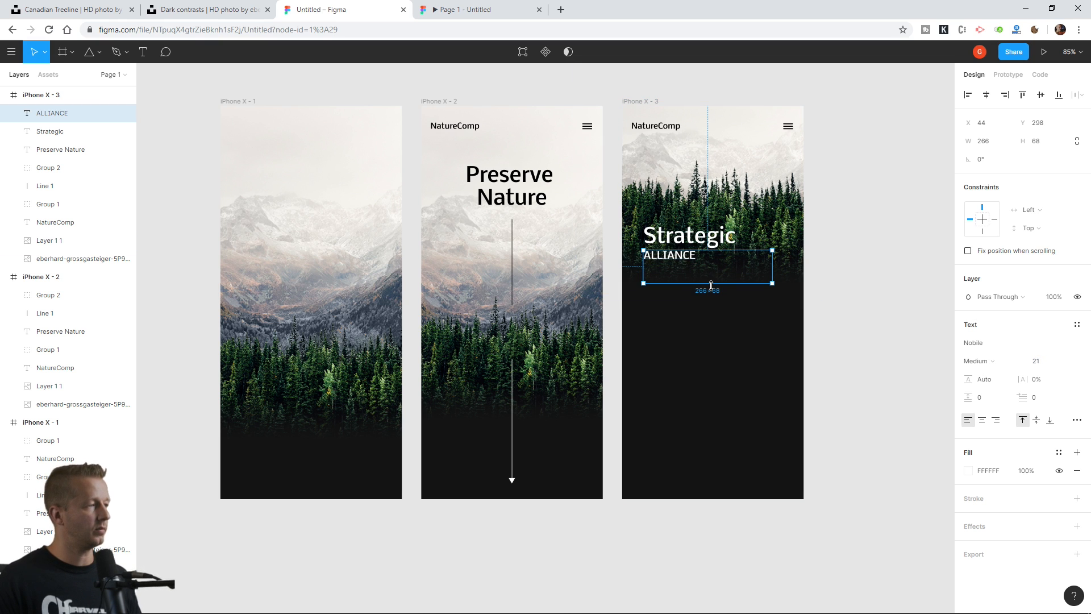
{"action": "left_click_drag", "start_coordinate": [710, 284], "coordinate": [711, 262]}
{"action": "left_click", "coordinate": [862, 281]}
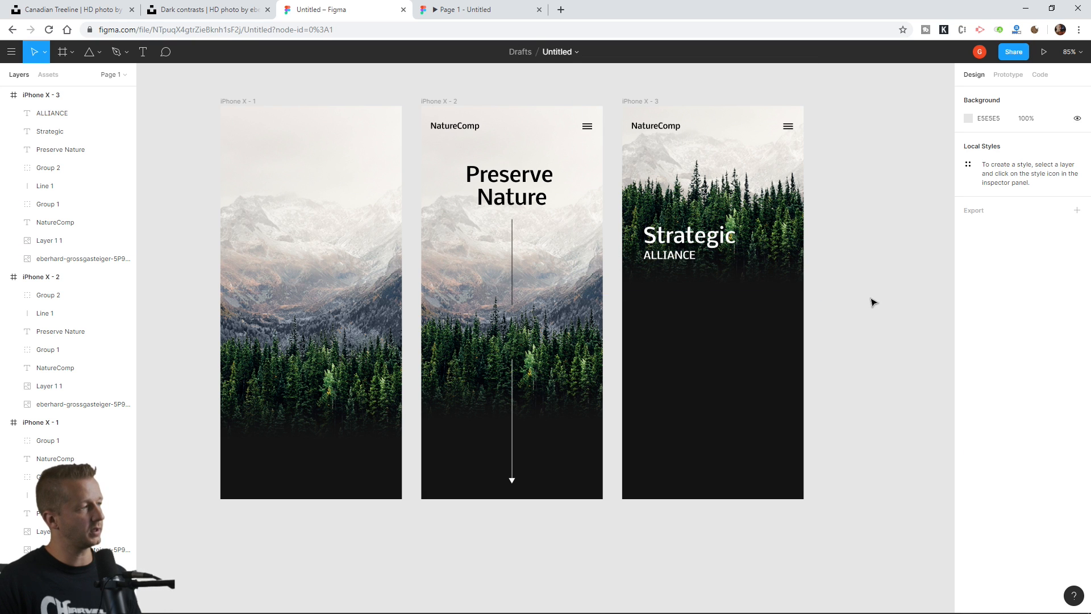
Step: Add a 288 × 337 text box below ALLIANCE in the iPhone X - 3 frame with the placeholder text "SFDSADF"
{"action": "key", "text": "t"}
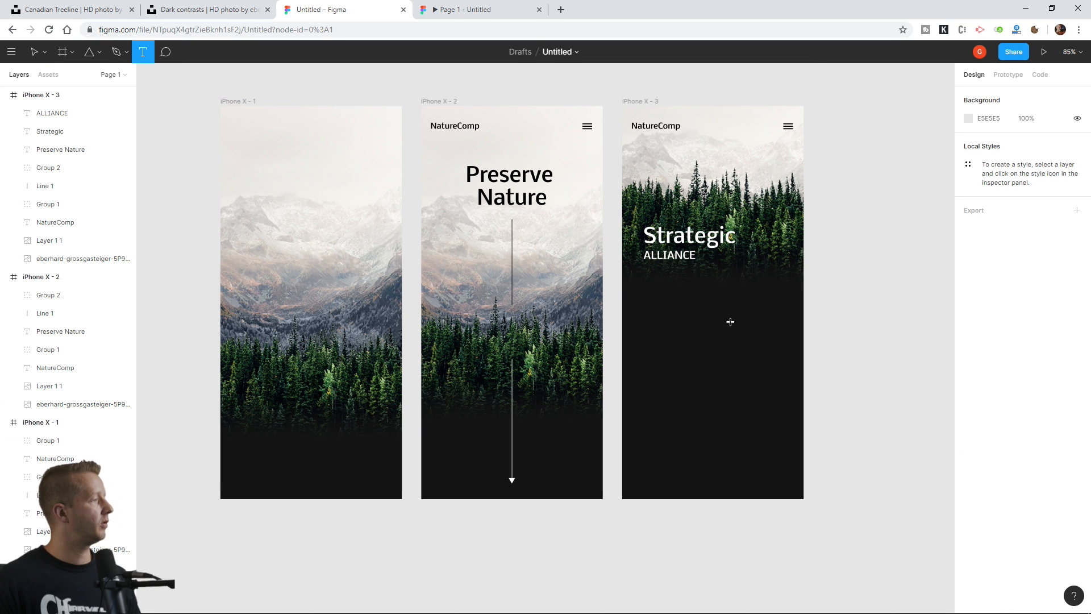
{"action": "left_click_drag", "start_coordinate": [644, 283], "coordinate": [785, 453]}
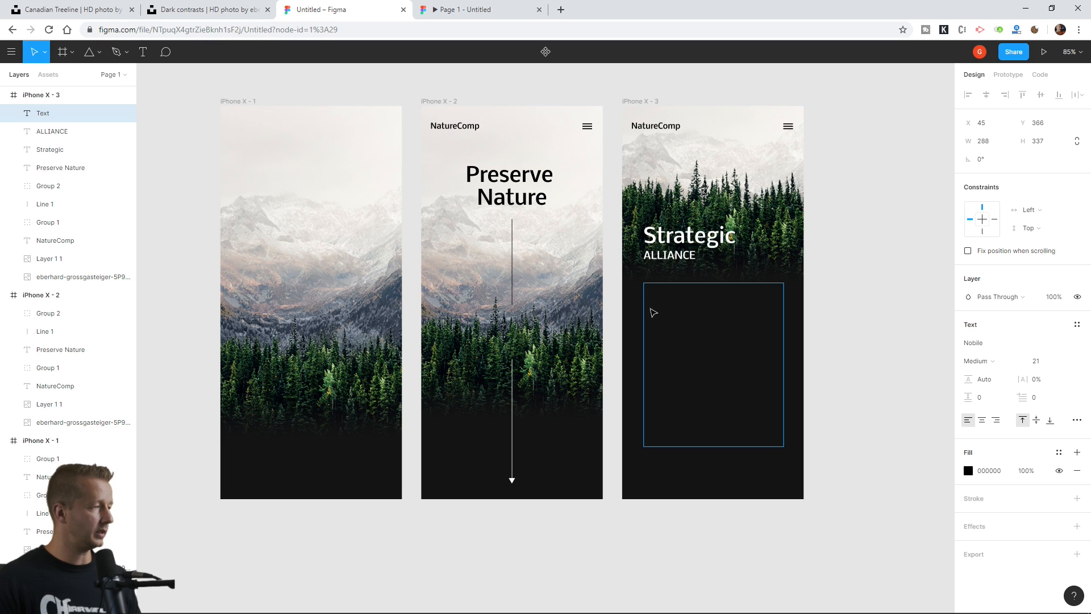
{"action": "key", "text": "Escape"}
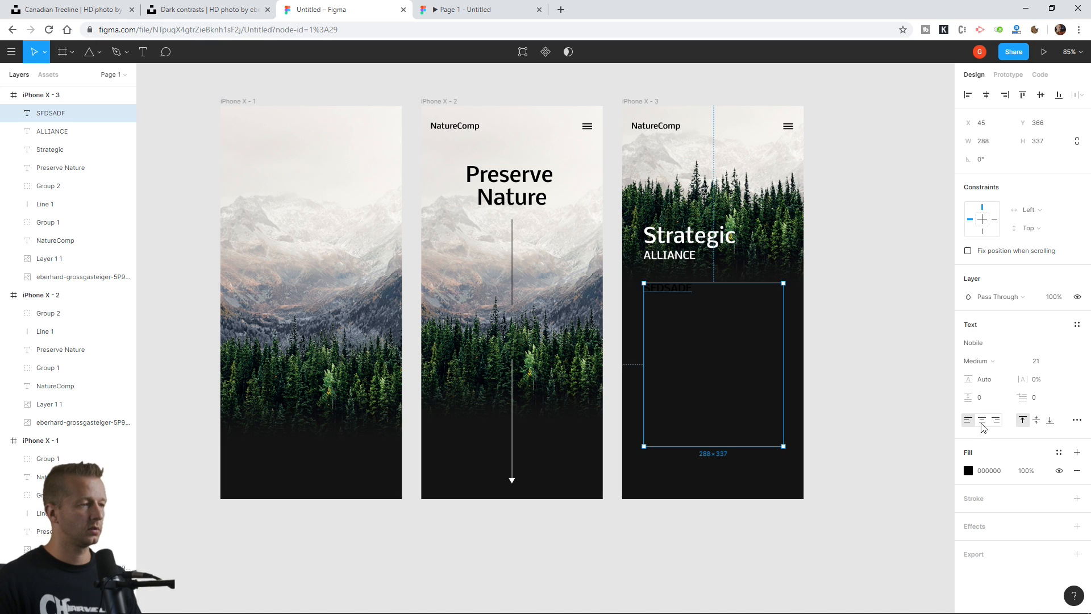
Step: Set the placeholder text's fill to white (FFFFFF) and its font size to 16
{"action": "left_click", "coordinate": [969, 472]}
{"action": "left_click_drag", "start_coordinate": [847, 353], "coordinate": [815, 322]}
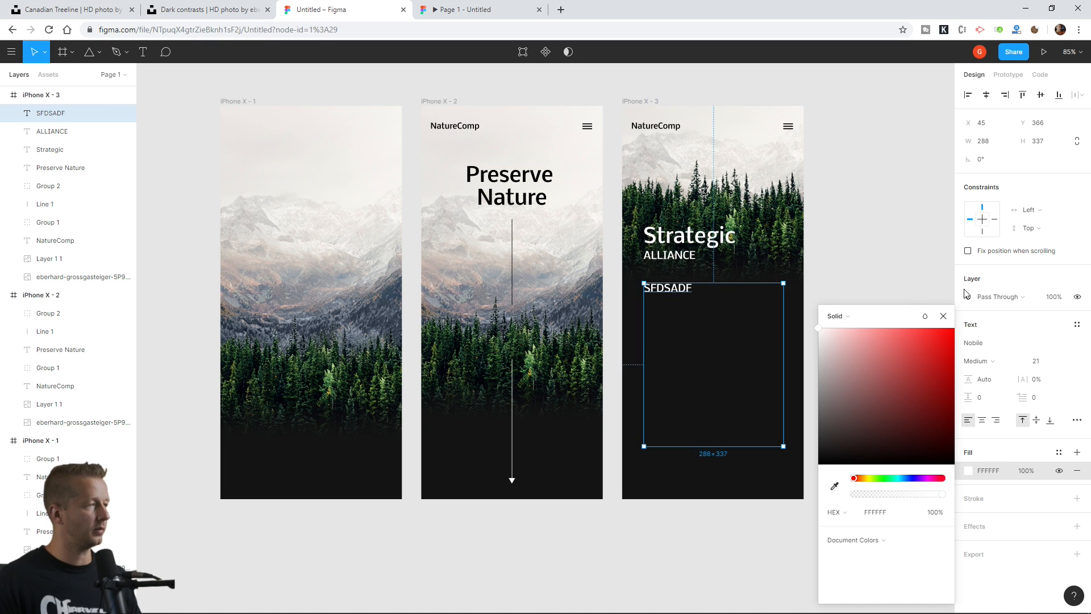
{"action": "left_click", "coordinate": [1038, 364]}
{"action": "type", "text": "1"}
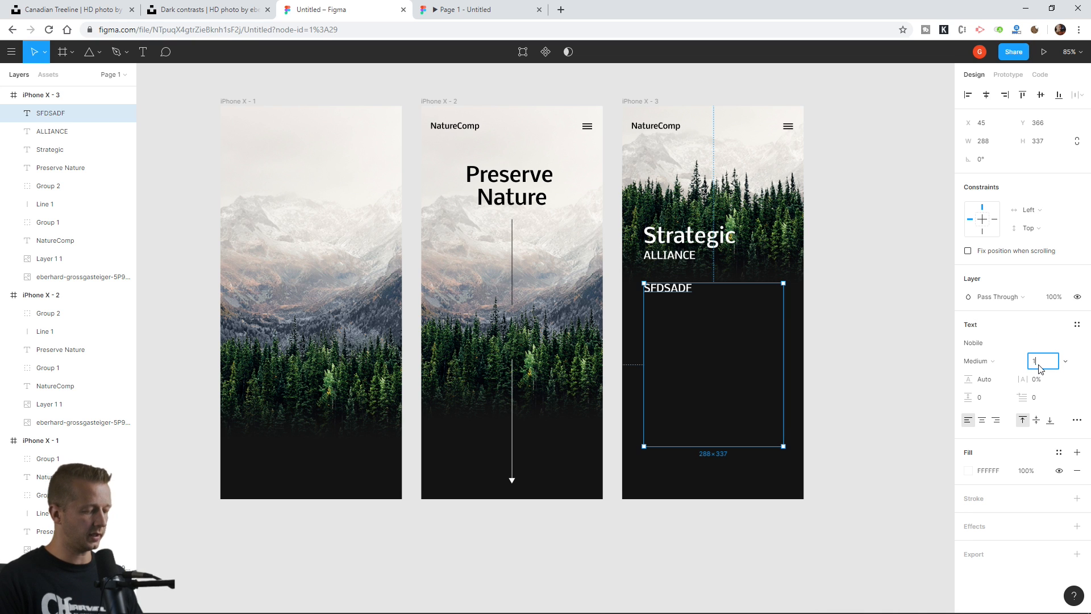
{"action": "type", "text": "6"}
{"action": "key", "text": "Return"}
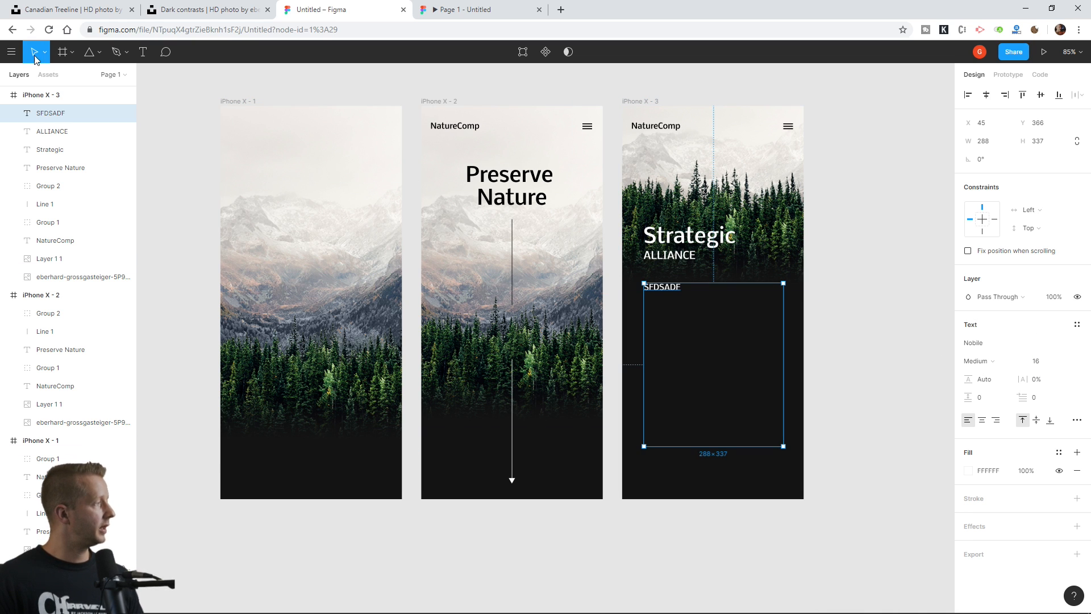
Step: Open the plugin management page and return to the design file
{"action": "left_click", "coordinate": [11, 52]}
{"action": "mouse_move", "coordinate": [57, 239]}
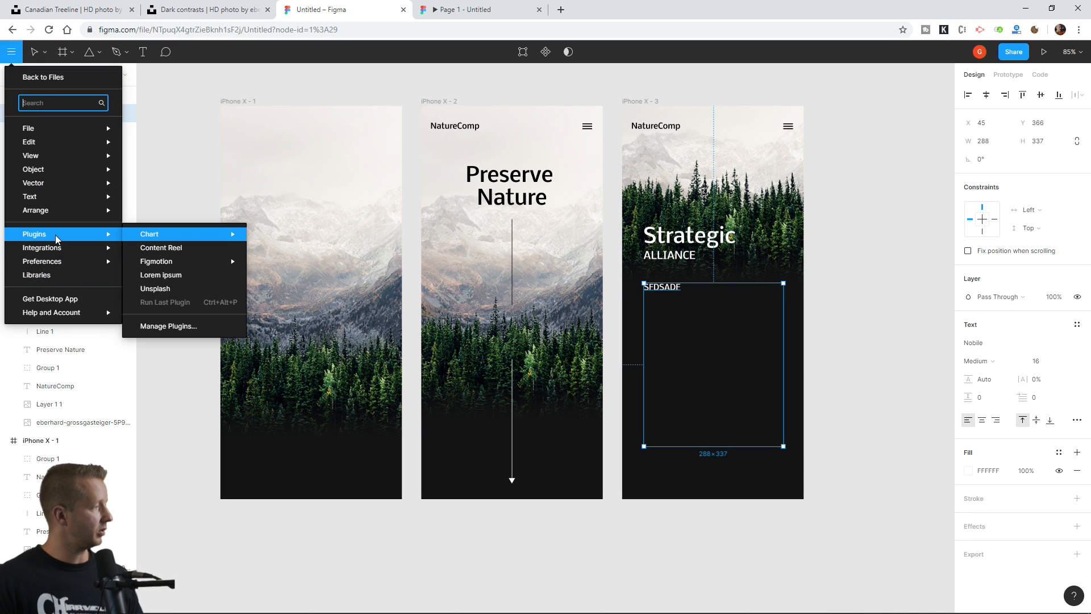
{"action": "left_click", "coordinate": [166, 326]}
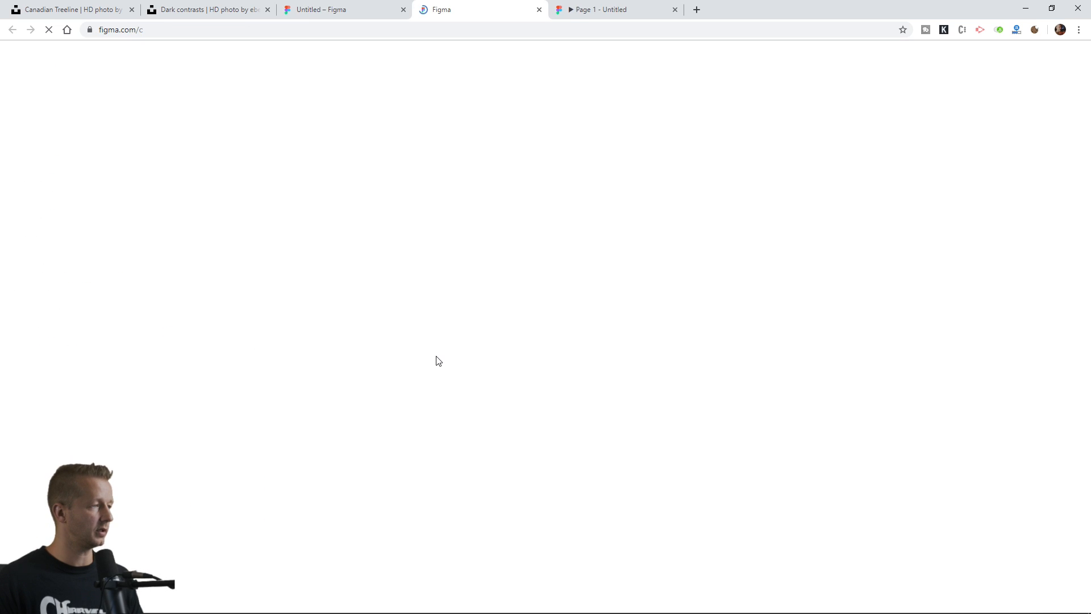
{"action": "left_click", "coordinate": [344, 10]}
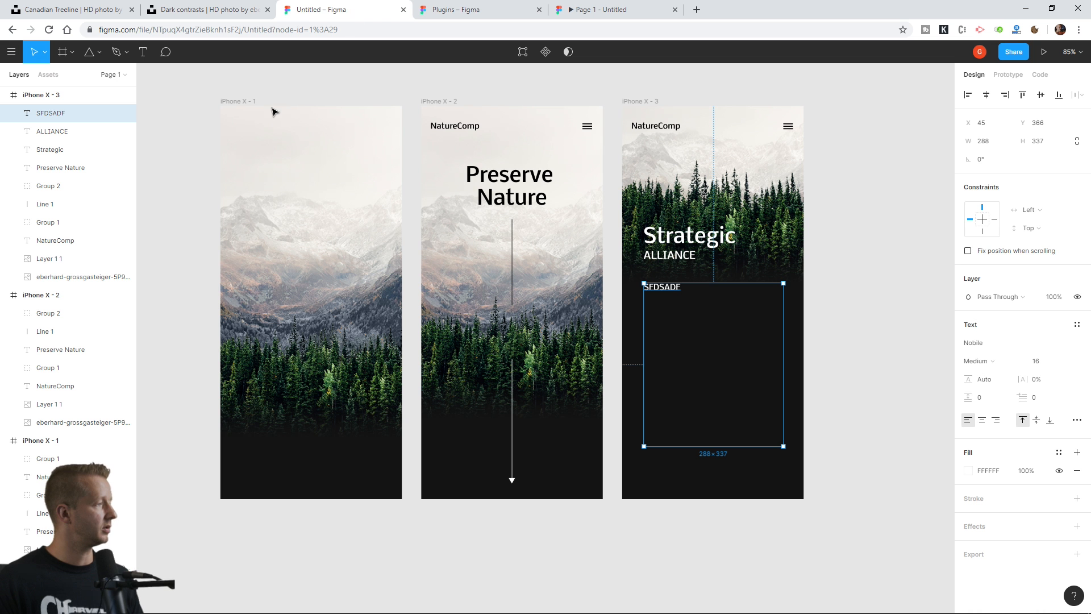
Step: Replace the placeholder text below ALLIANCE with 5 sentences generated by the Lorem ipsum plugin
{"action": "left_click", "coordinate": [11, 56]}
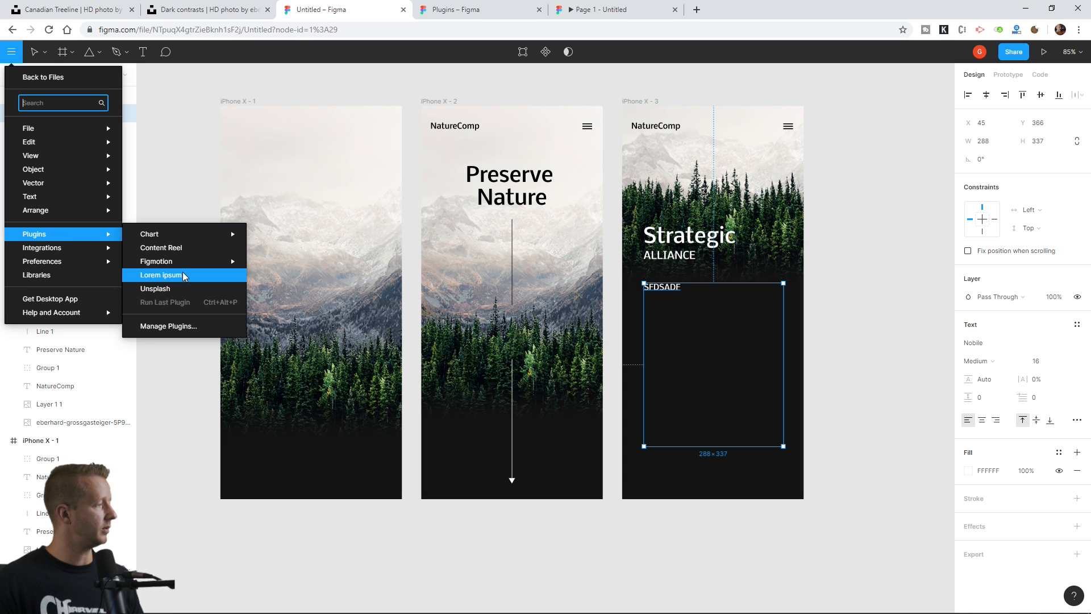
{"action": "left_click", "coordinate": [183, 276]}
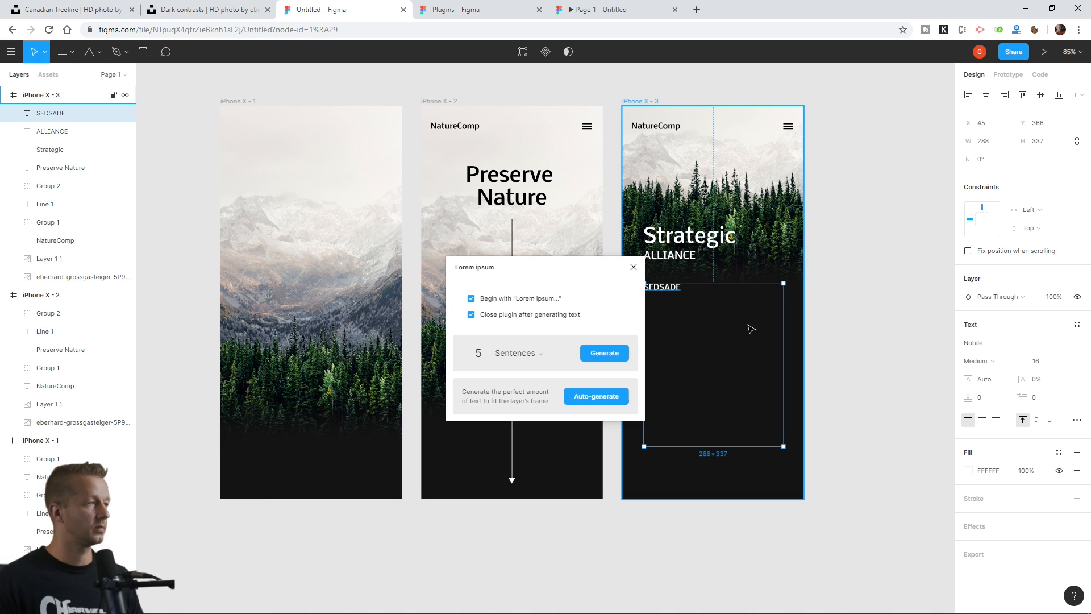
{"action": "left_click", "coordinate": [607, 356]}
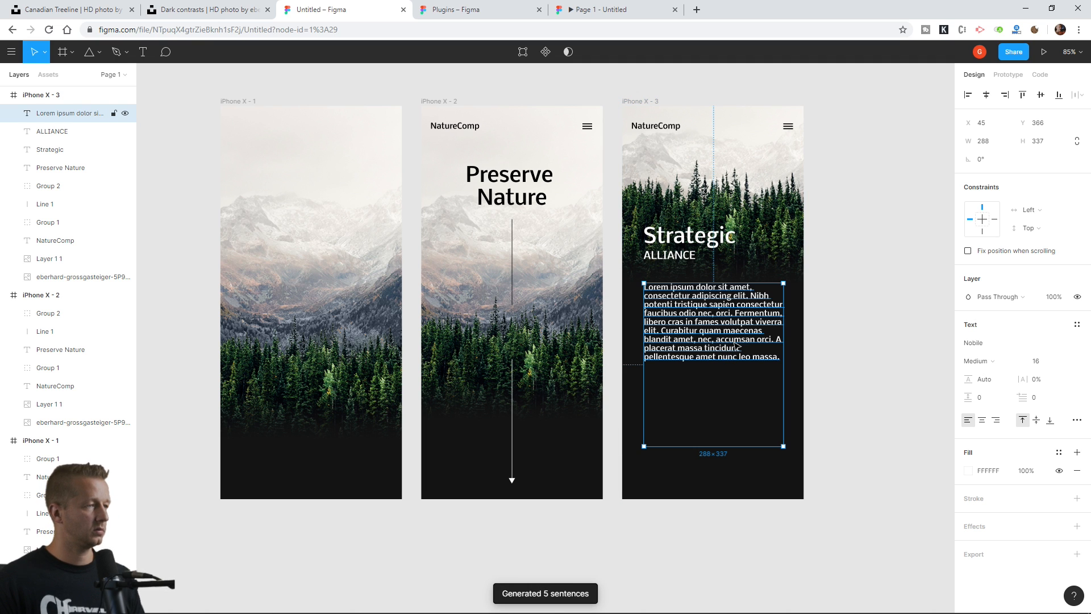
Step: Set the lorem ipsum text's font size to 15 and its line height to 153.7%
{"action": "left_click", "coordinate": [1045, 364]}
{"action": "type", "text": "1"}
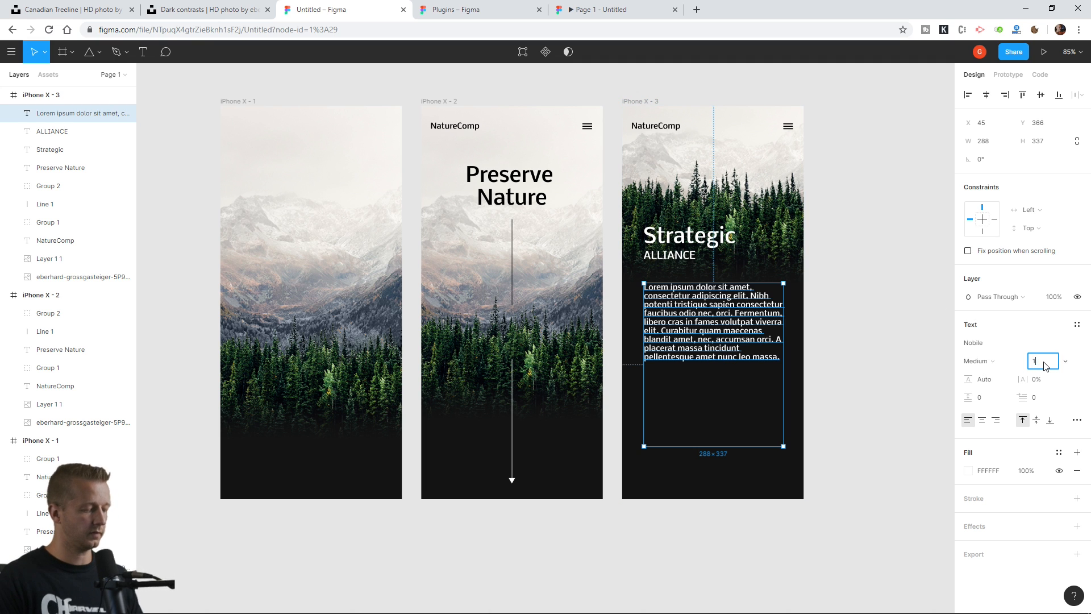
{"action": "type", "text": "5"}
{"action": "key", "text": "Return"}
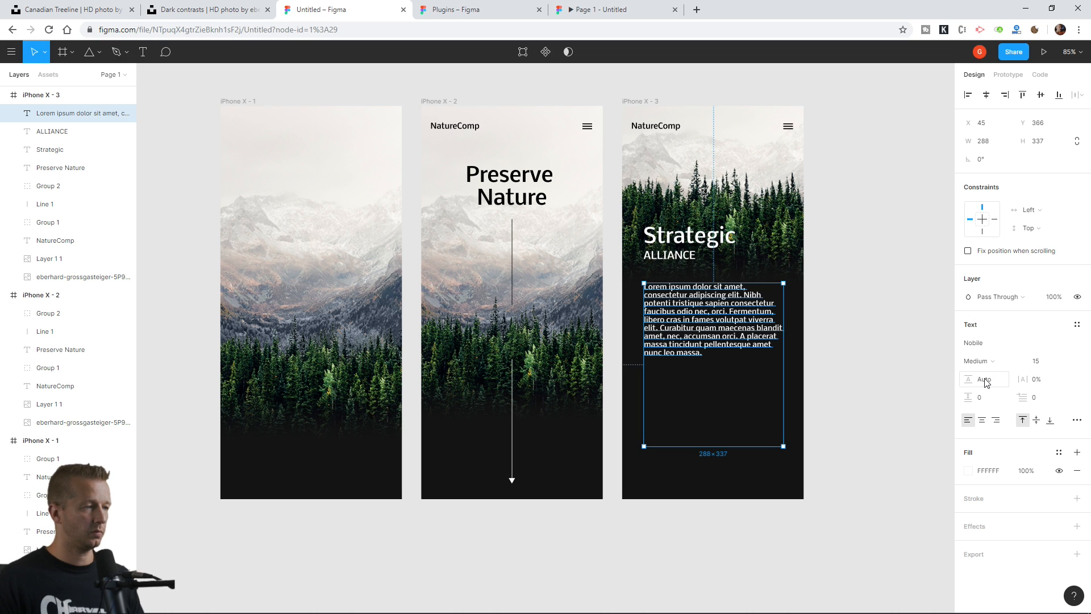
{"action": "left_click_drag", "start_coordinate": [968, 379], "coordinate": [1021, 381]}
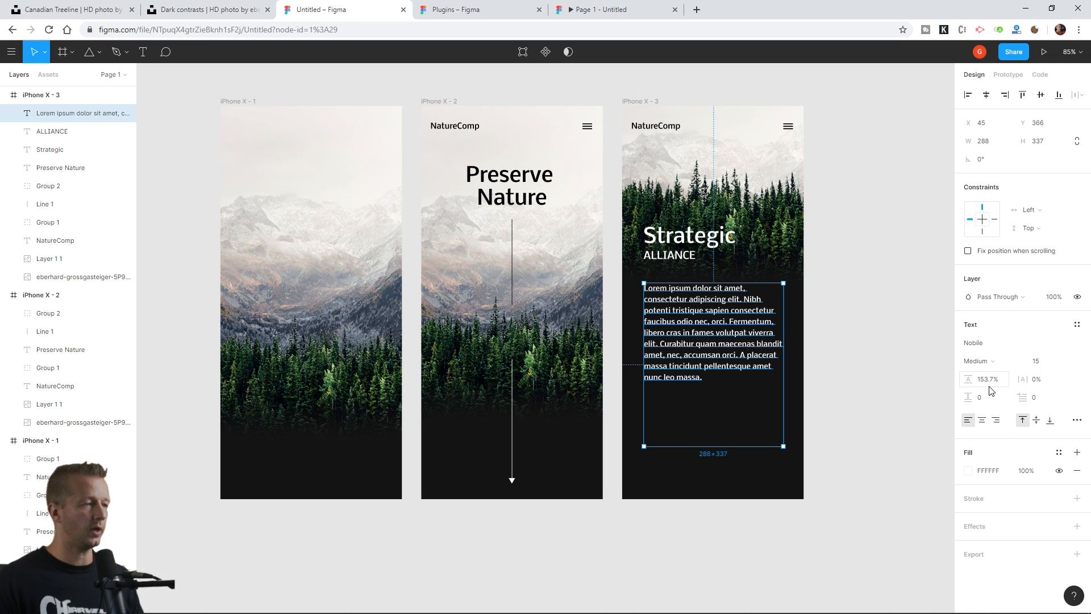
Step: Set the lorem ipsum text's fill to light grey C7C7C7
{"action": "left_click", "coordinate": [968, 471]}
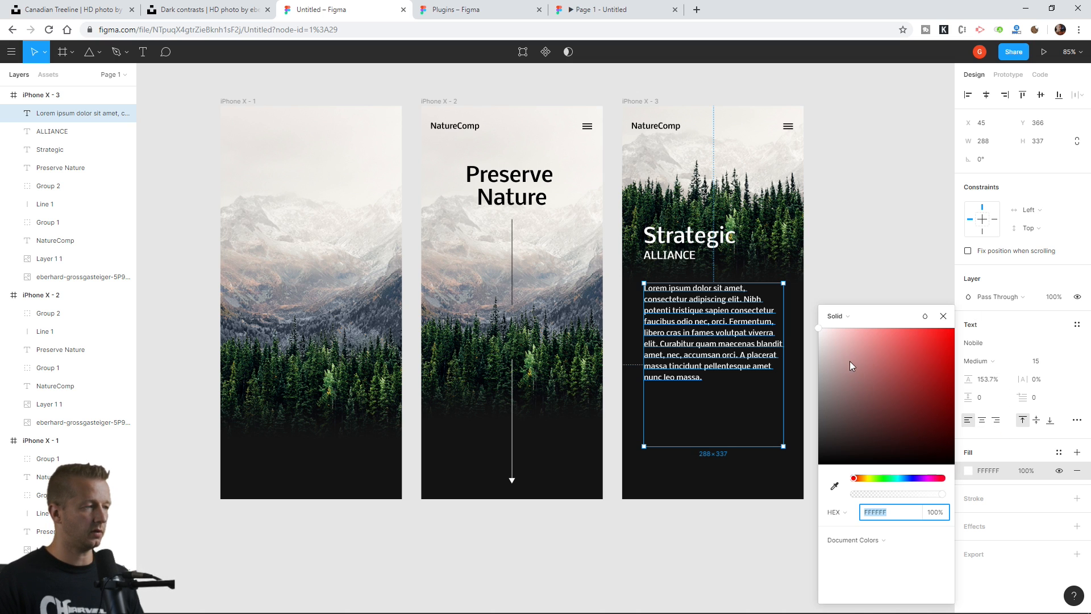
{"action": "left_click_drag", "start_coordinate": [852, 366], "coordinate": [811, 366]}
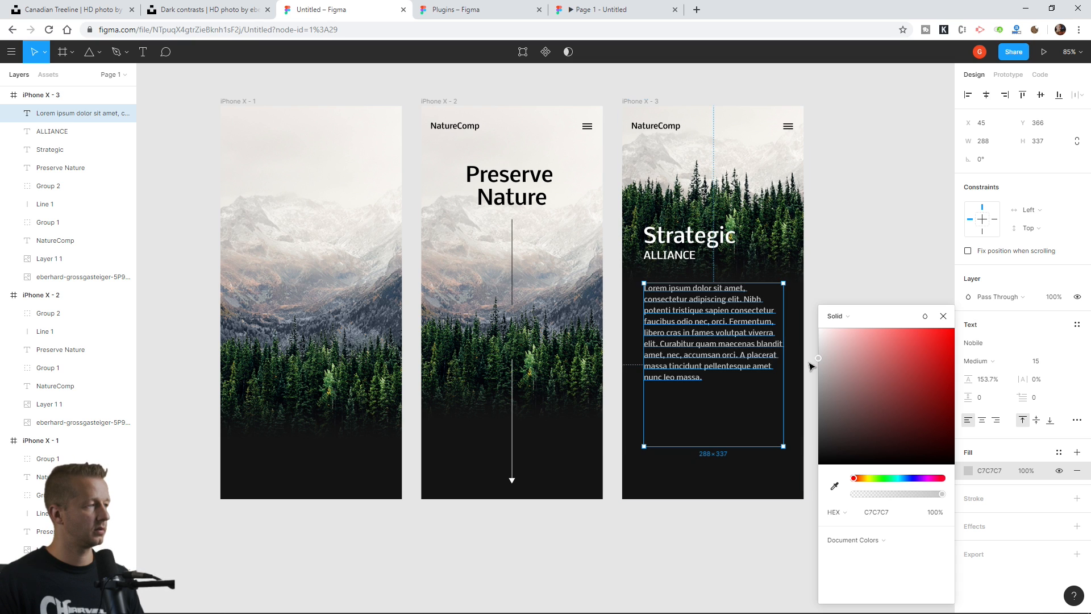
{"action": "left_click", "coordinate": [881, 267]}
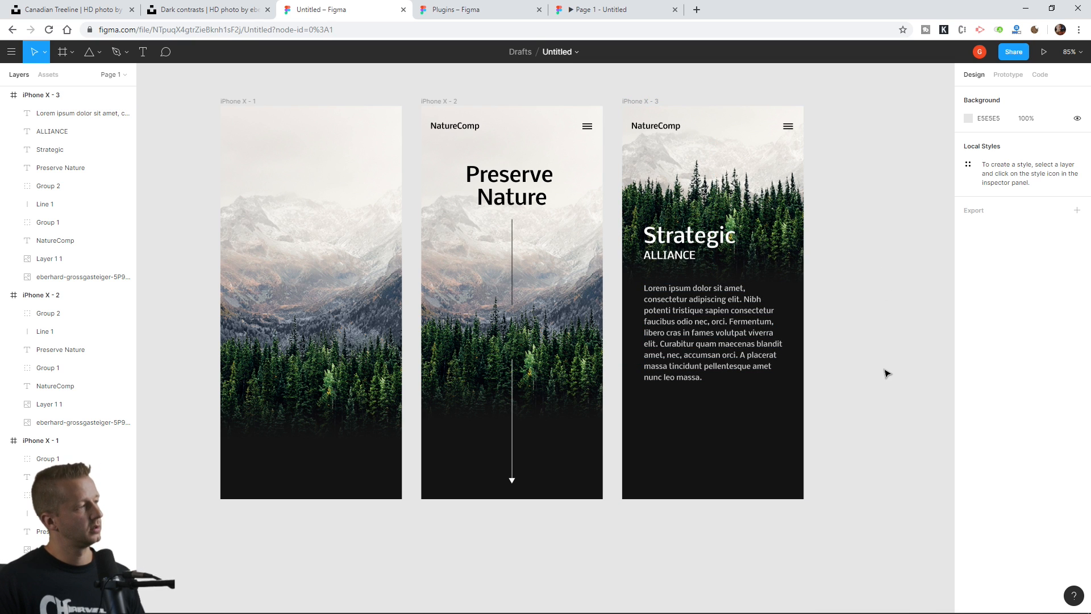
{"action": "left_click", "coordinate": [710, 336]}
{"action": "left_click", "coordinate": [865, 314]}
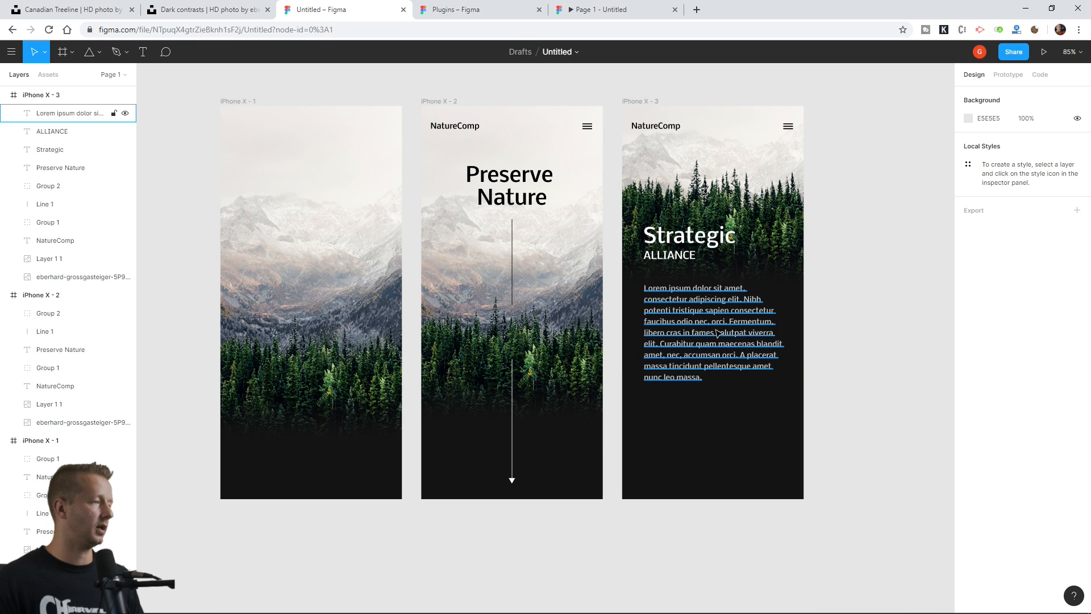
Step: Copy the body text from "Fermentum" to the end and paste it as a second paragraph after a blank line
{"action": "left_click", "coordinate": [718, 333]}
{"action": "left_click_drag", "start_coordinate": [731, 323], "coordinate": [708, 378]}
{"action": "key", "text": "ctrl+c"}
{"action": "left_click", "coordinate": [707, 378]}
{"action": "key", "text": "Return"}
{"action": "key", "text": "Return"}
{"action": "key", "text": "ctrl+v"}
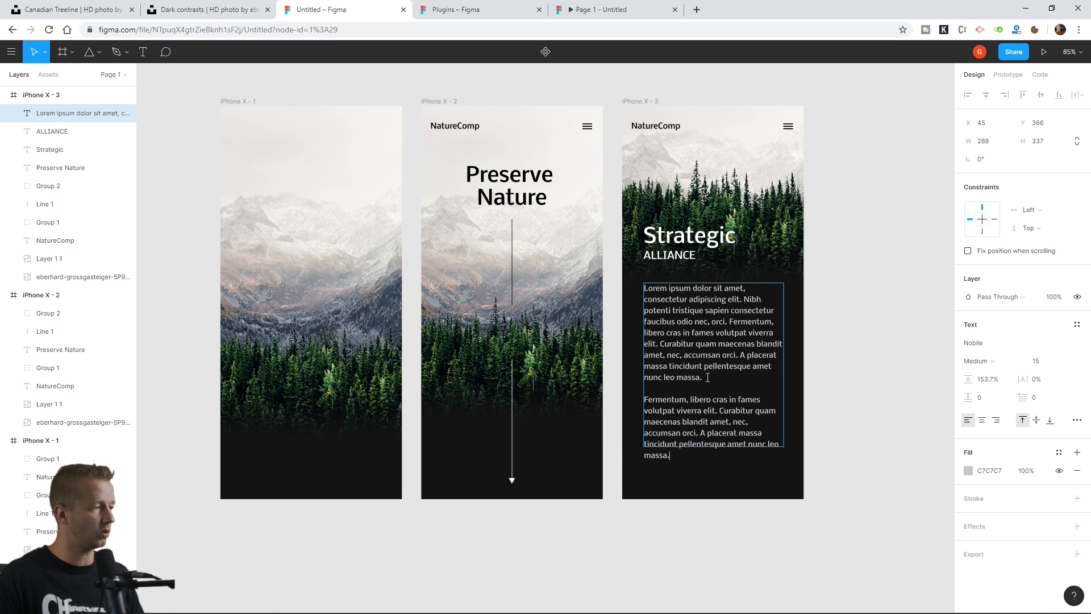
{"action": "left_click", "coordinate": [886, 336]}
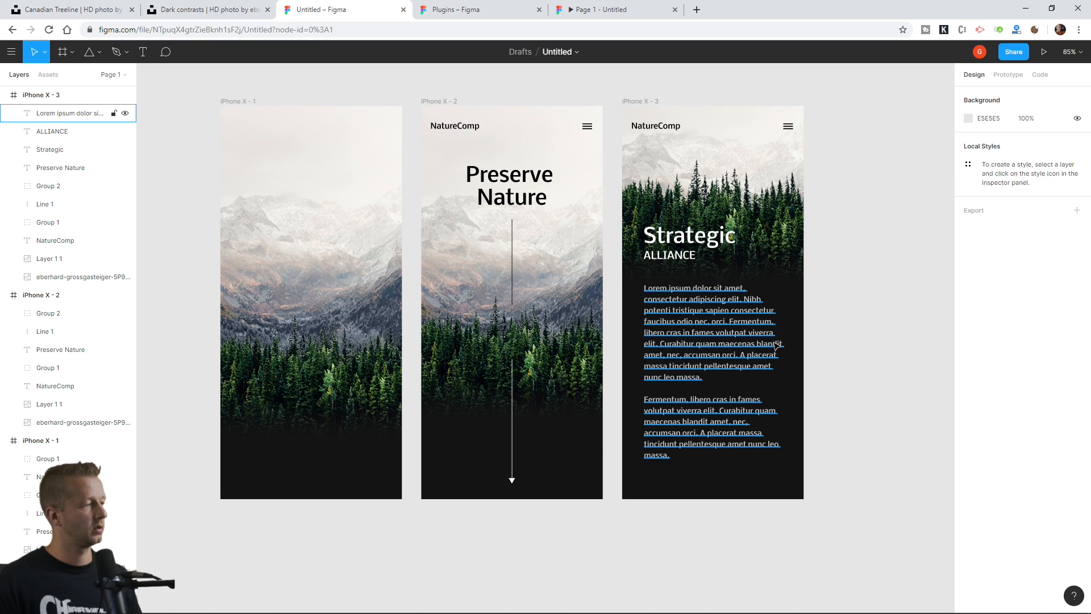
Step: Change the body text's font weight to Regular
{"action": "left_click", "coordinate": [734, 334]}
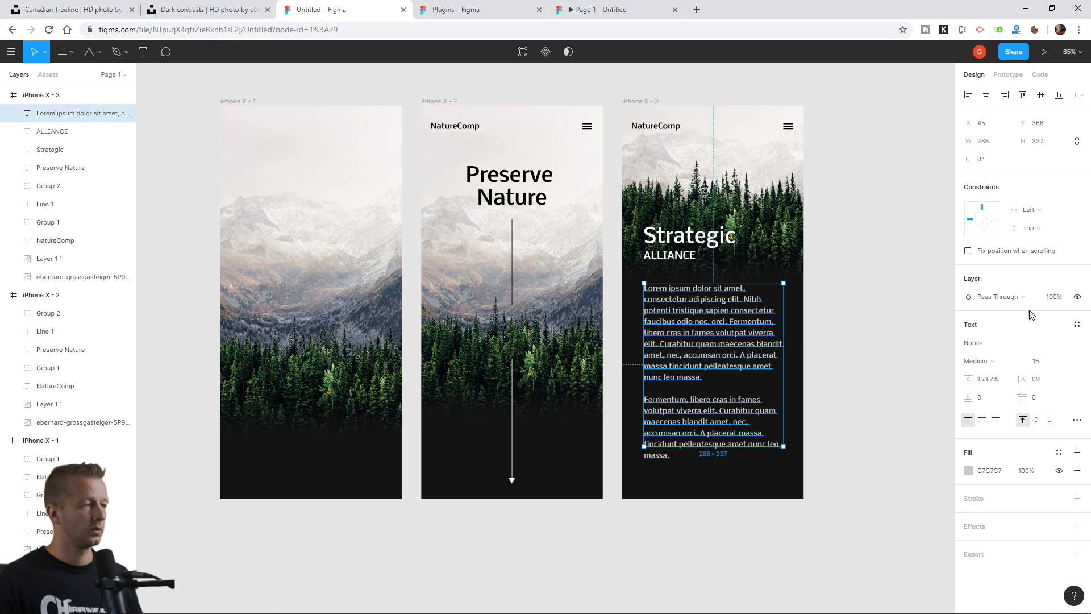
{"action": "left_click", "coordinate": [978, 361]}
{"action": "left_click", "coordinate": [984, 343]}
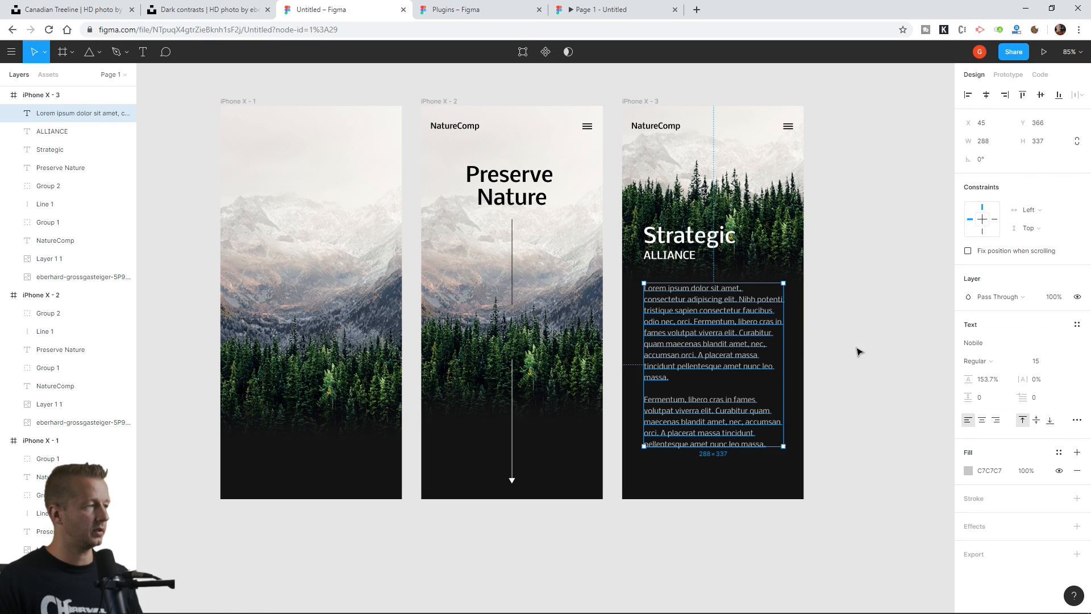
{"action": "left_click", "coordinate": [896, 344]}
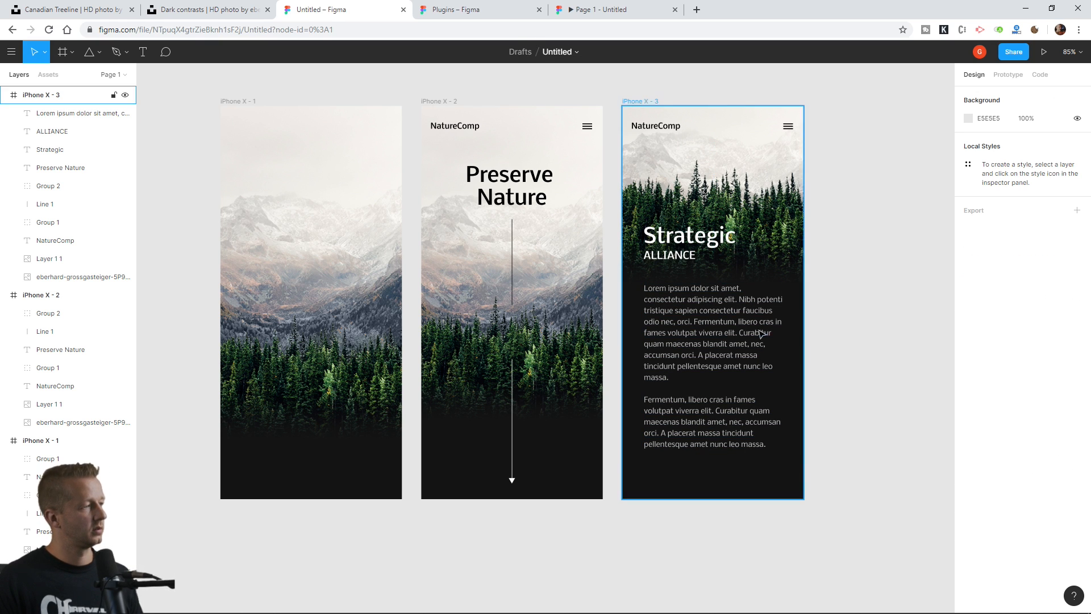
Step: Lighten the body text's fill to E3E3E3
{"action": "left_click", "coordinate": [773, 347]}
{"action": "left_click", "coordinate": [968, 470]}
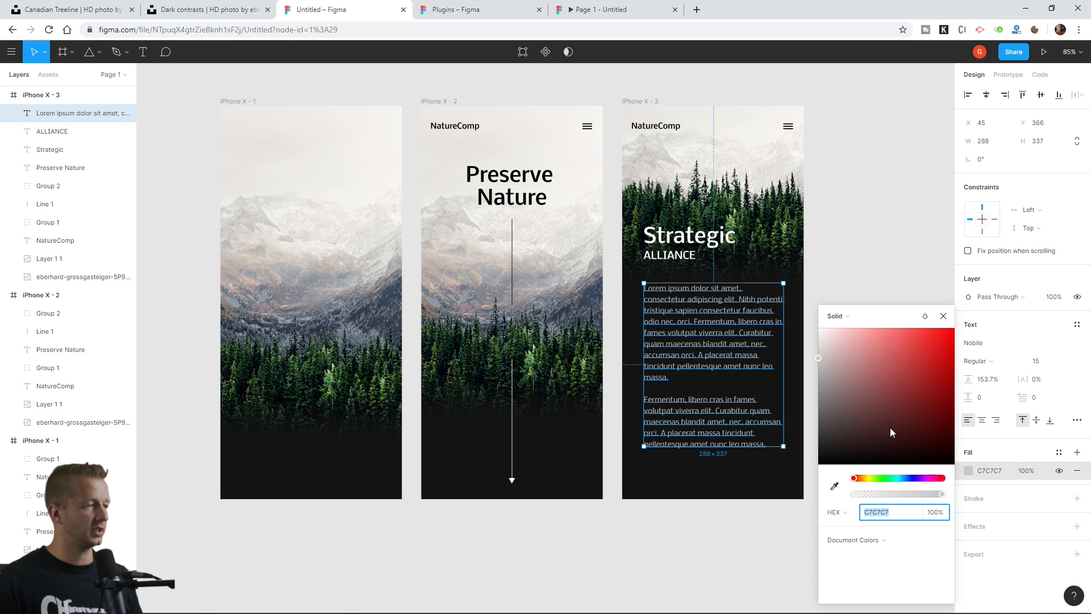
{"action": "left_click_drag", "start_coordinate": [828, 366], "coordinate": [814, 351]}
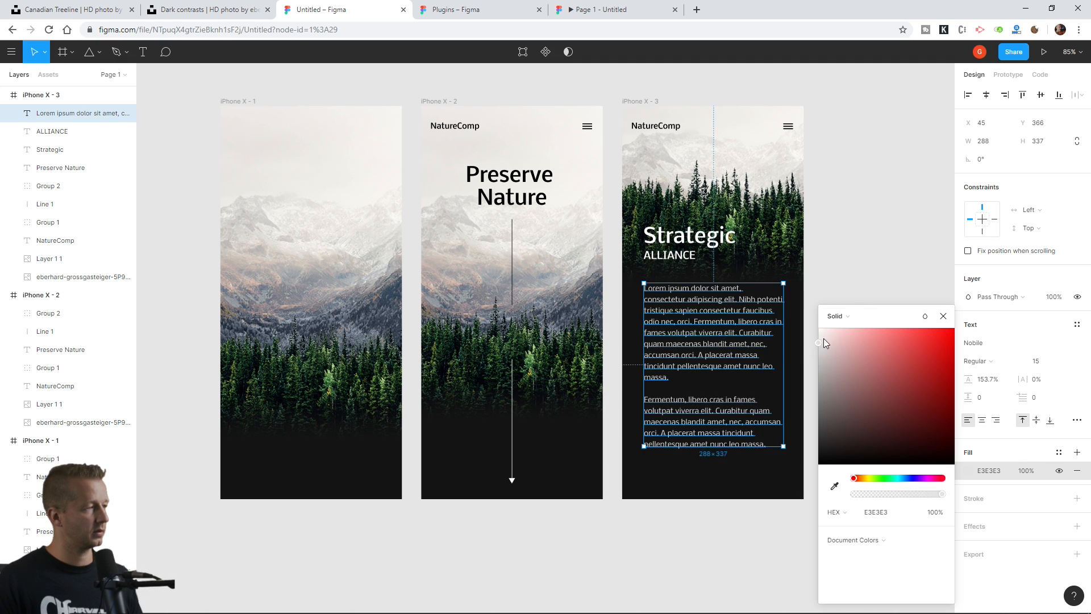
{"action": "left_click", "coordinate": [863, 248]}
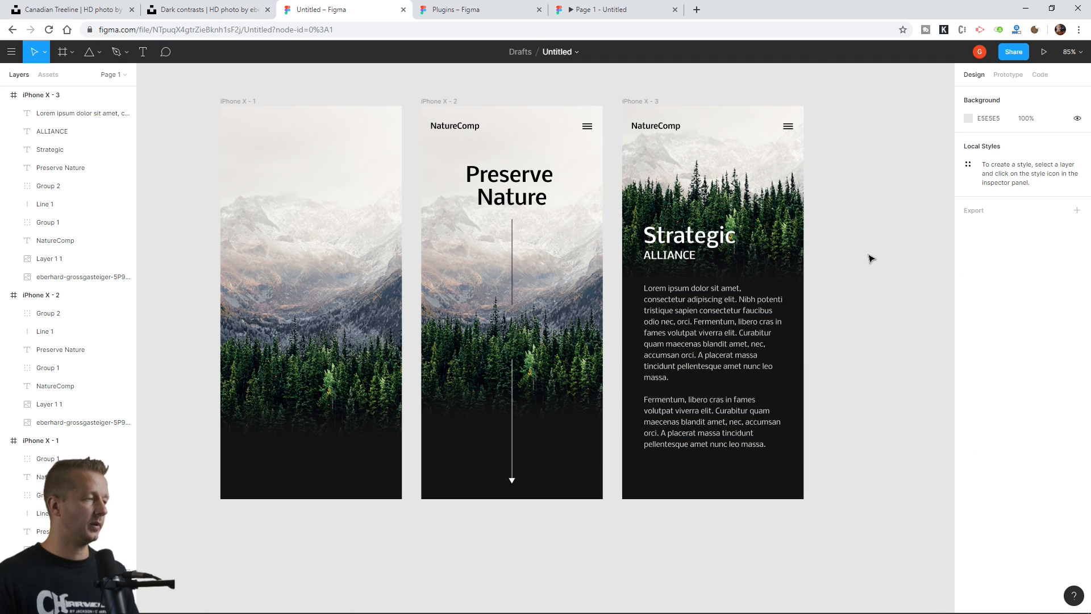
{"action": "left_click", "coordinate": [679, 252]}
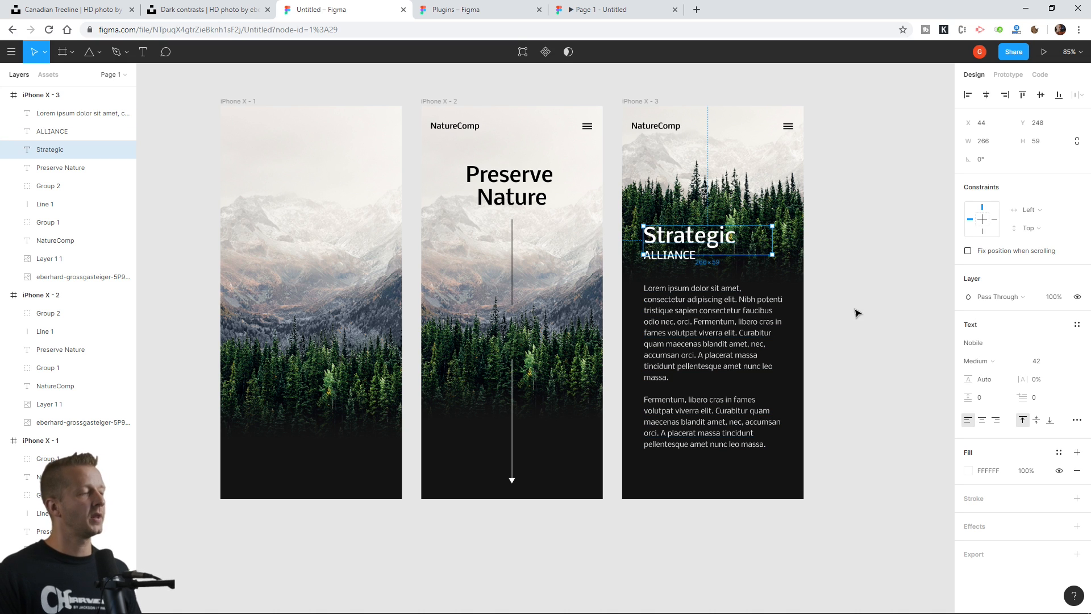
{"action": "left_click", "coordinate": [892, 284]}
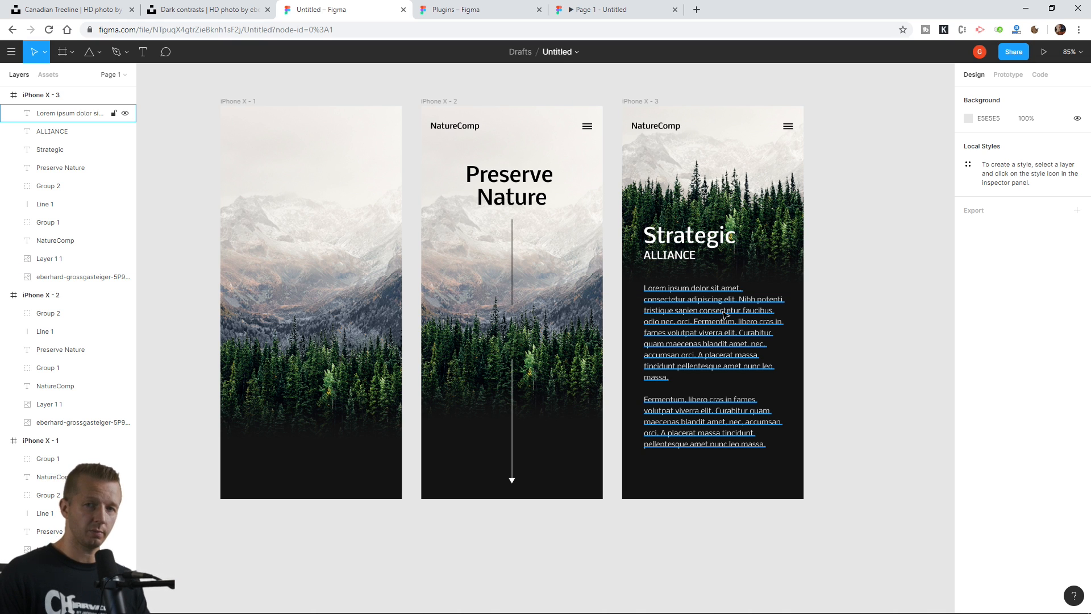
Step: Copy the Strategic, ALLIANCE and body text layers from iPhone X - 3 into the iPhone X - 2 frame
{"action": "left_click", "coordinate": [690, 235]}
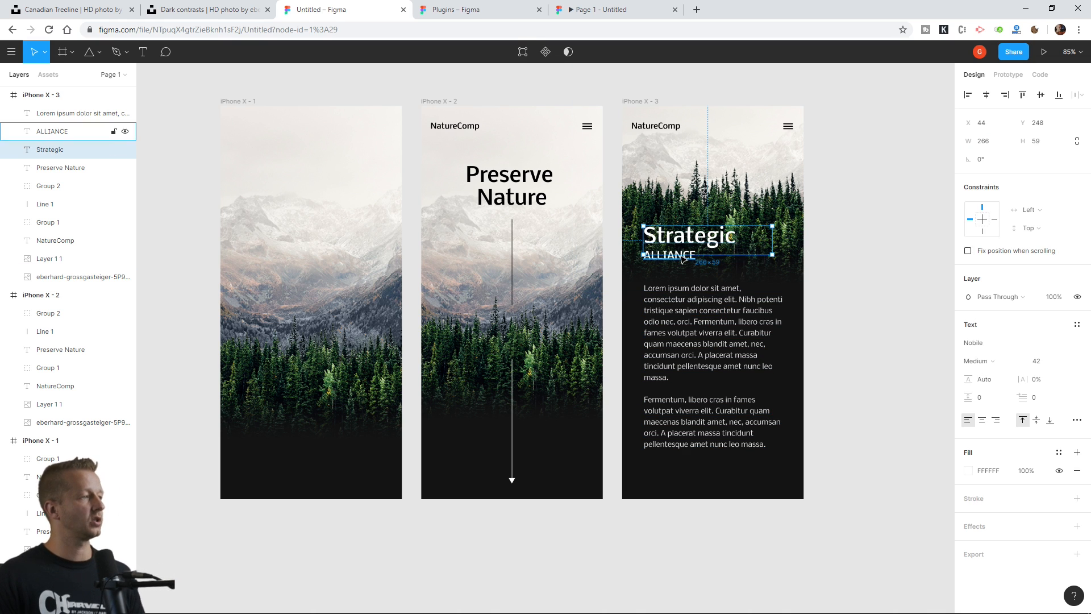
{"action": "left_click", "coordinate": [684, 259], "text": "shift"}
{"action": "left_click", "coordinate": [700, 374], "text": "shift"}
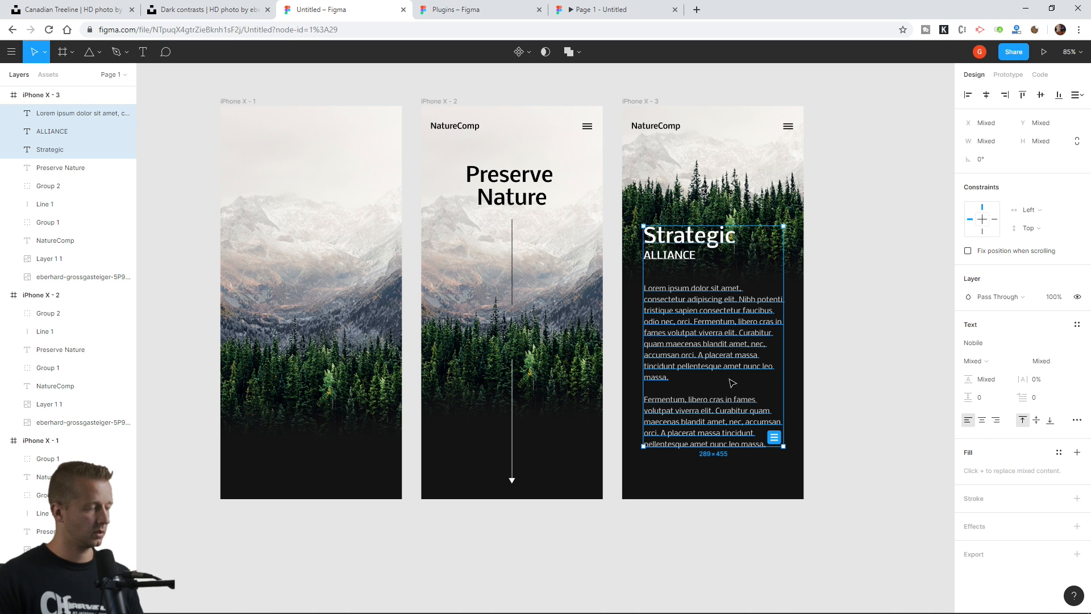
{"action": "left_click", "coordinate": [449, 103]}
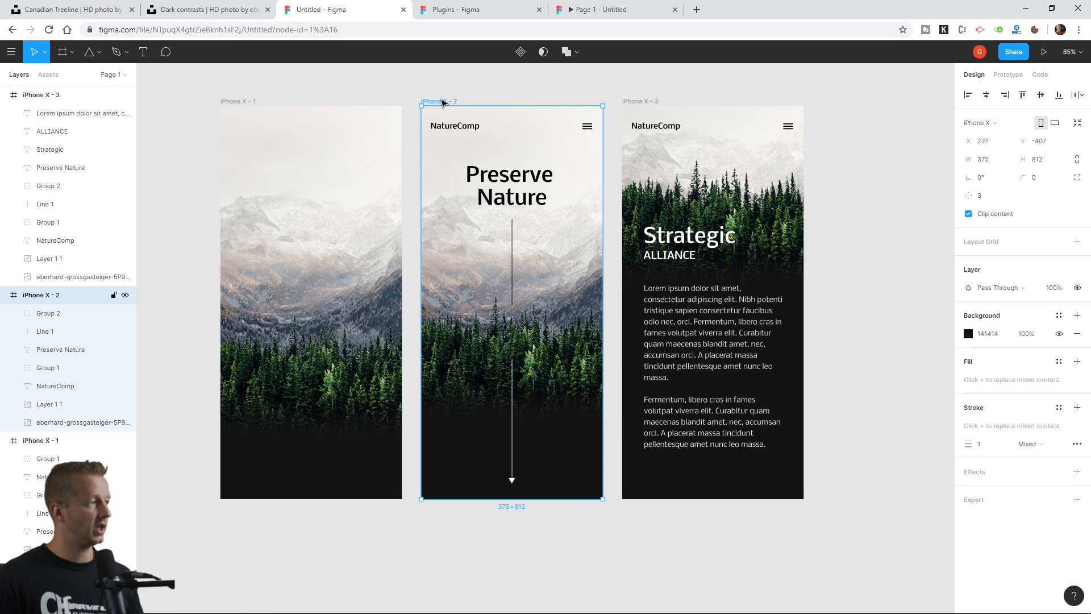
{"action": "key", "text": "ctrl+v"}
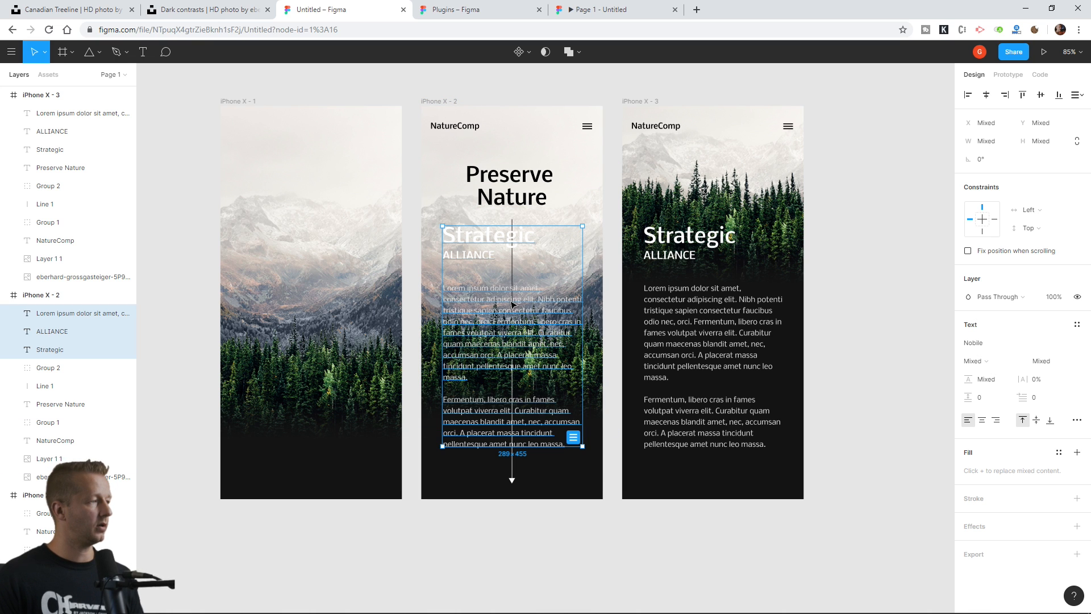
Step: Move the three pasted text layers slightly down in iPhone X - 2 and set their opacity to 0%
{"action": "left_click_drag", "start_coordinate": [499, 303], "coordinate": [507, 338]}
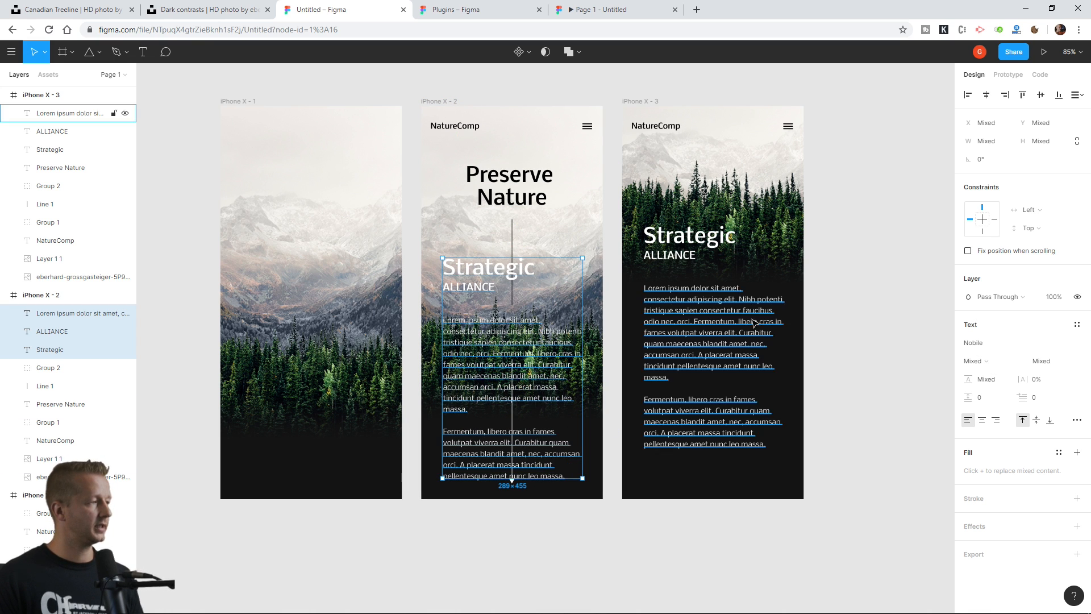
{"action": "left_click", "coordinate": [1060, 301]}
{"action": "type", "text": "0"}
{"action": "key", "text": "Return"}
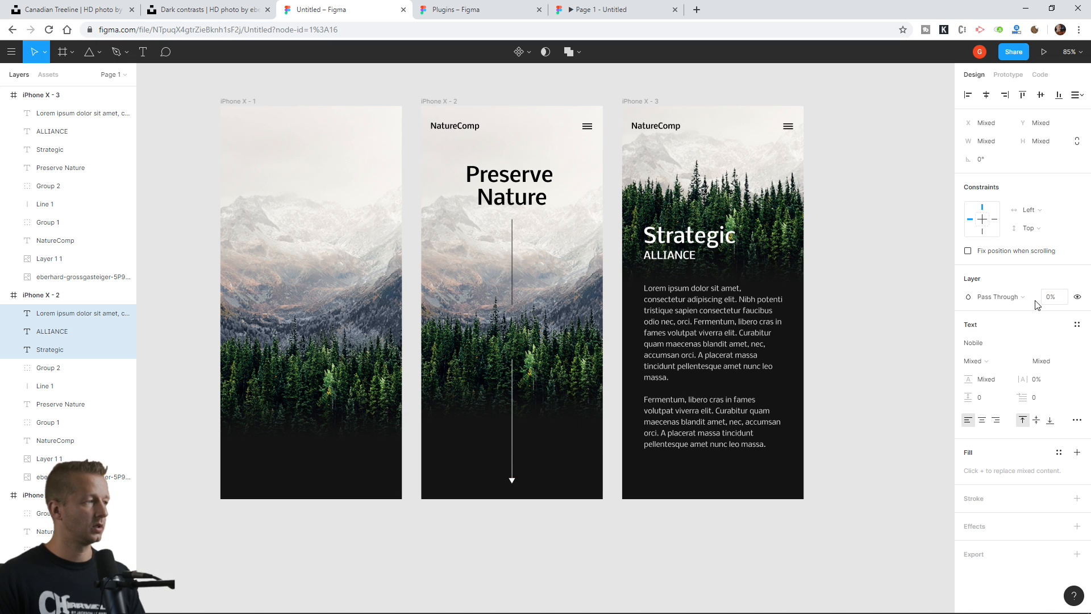
{"action": "left_click", "coordinate": [880, 263]}
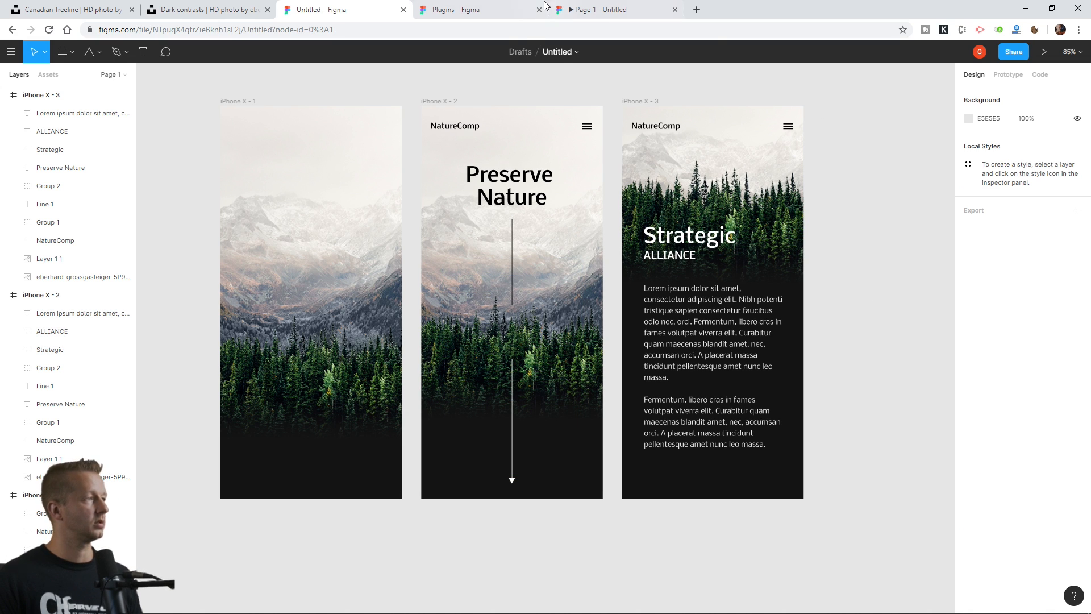
Step: Play the prototype preview and test the transitions between the Preserve Nature and Strategic screens in both directions
{"action": "left_click", "coordinate": [596, 10]}
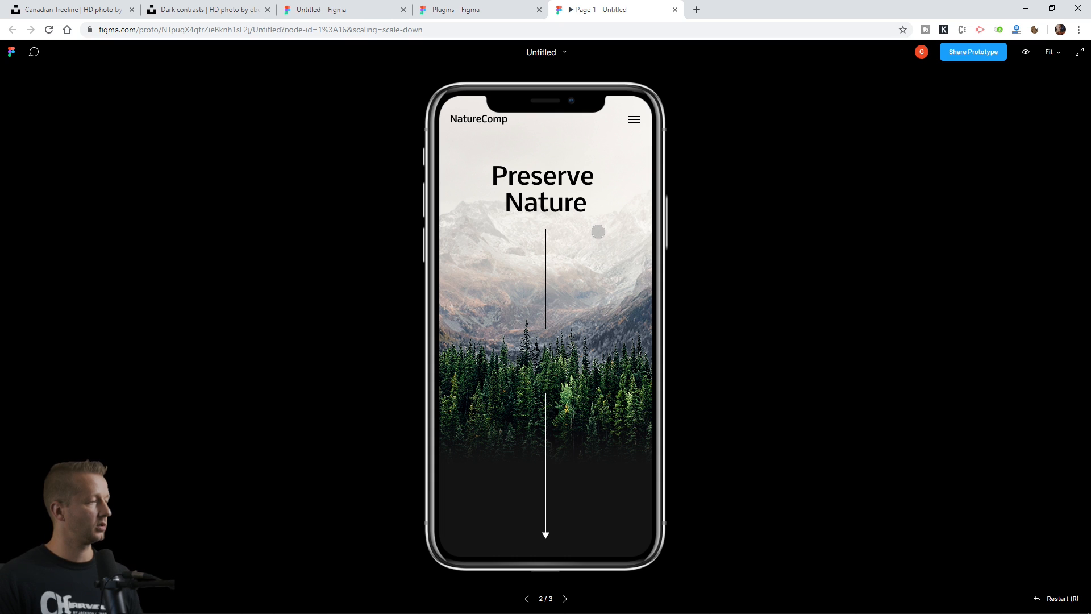
{"action": "left_click", "coordinate": [611, 231]}
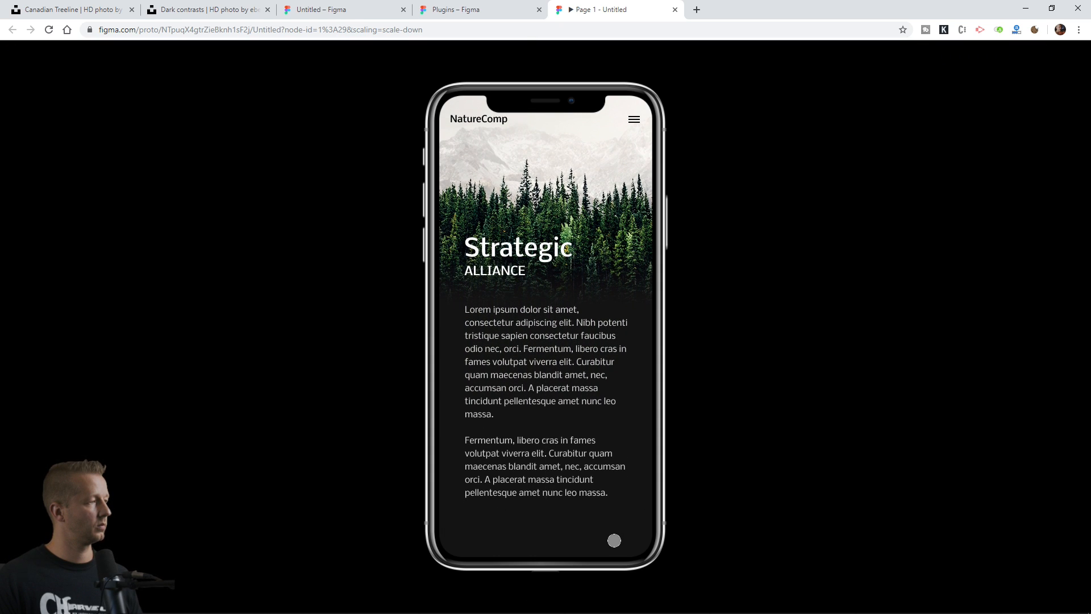
{"action": "left_click", "coordinate": [615, 539]}
{"action": "left_click", "coordinate": [609, 215]}
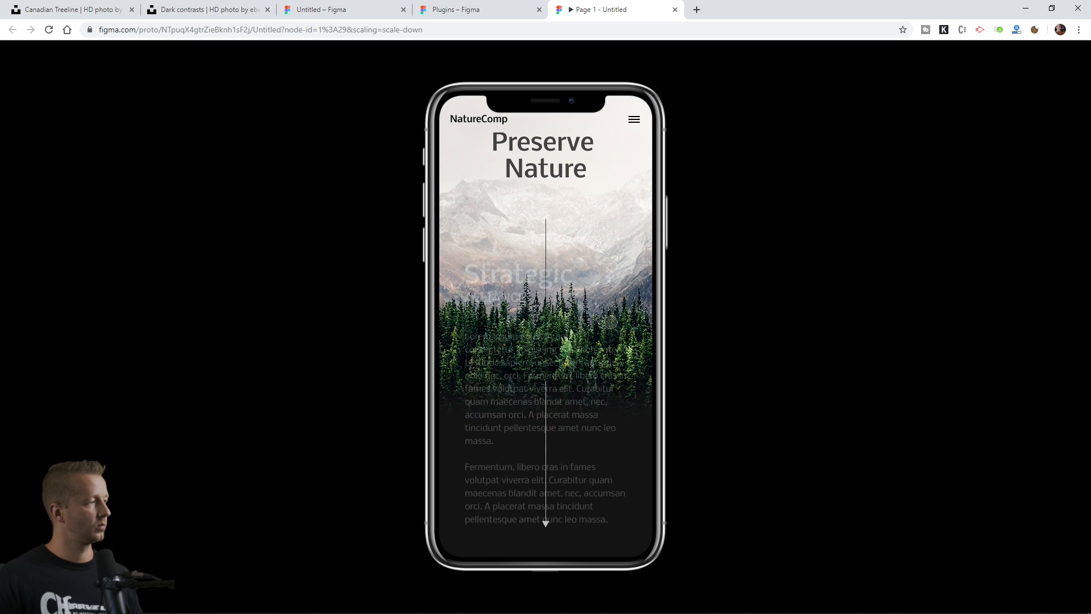
{"action": "left_click", "coordinate": [623, 541]}
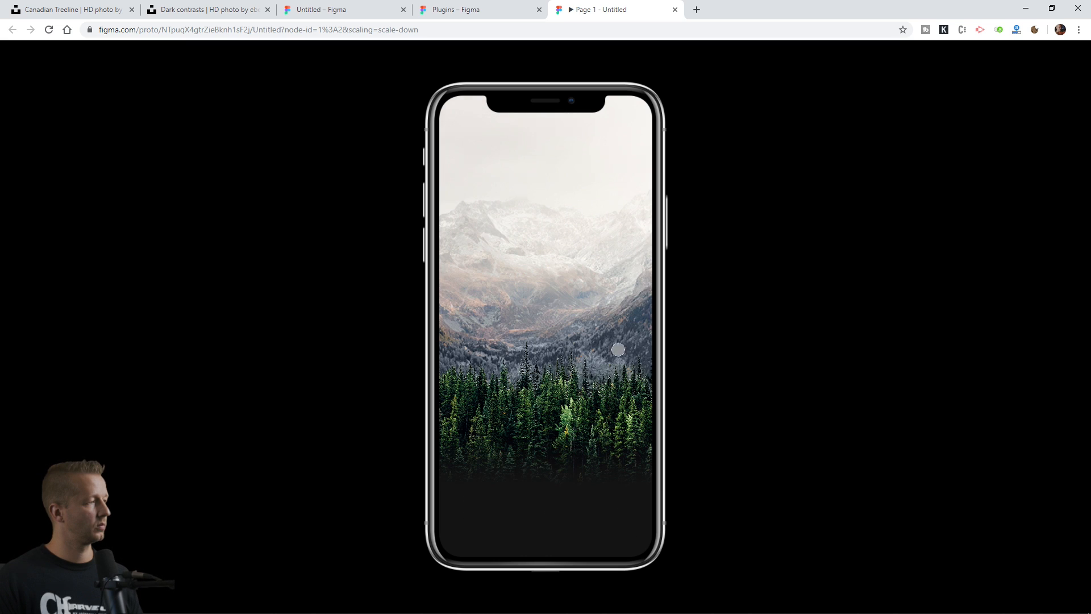
{"action": "left_click", "coordinate": [617, 308]}
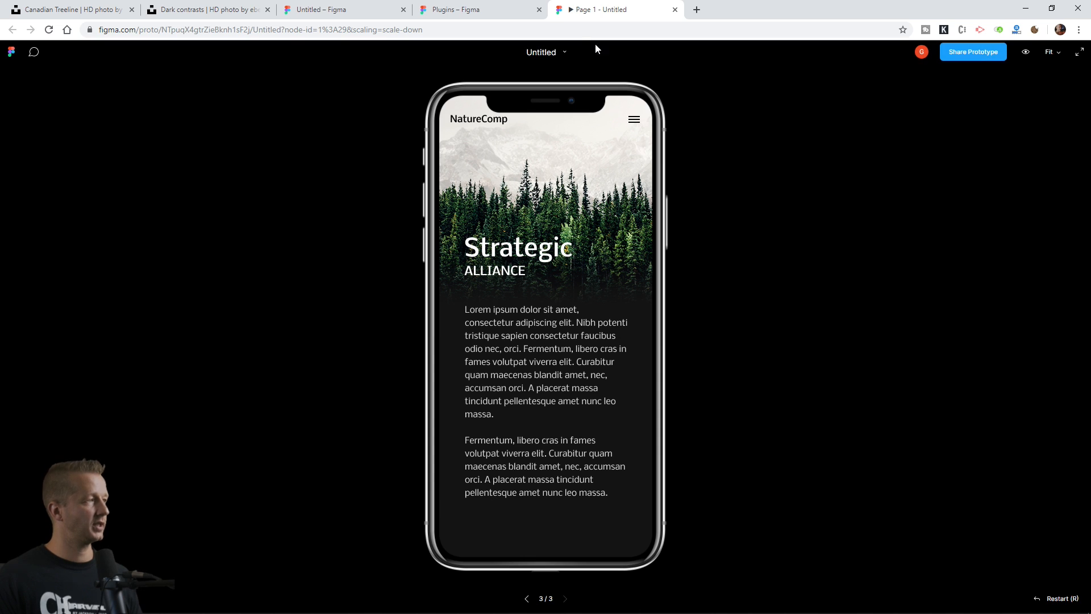
Step: Move the three transparent text layers in the iPhone X - 2 frame further down, just past the frame's lower edge
{"action": "left_click", "coordinate": [432, 10]}
{"action": "left_click", "coordinate": [360, 12]}
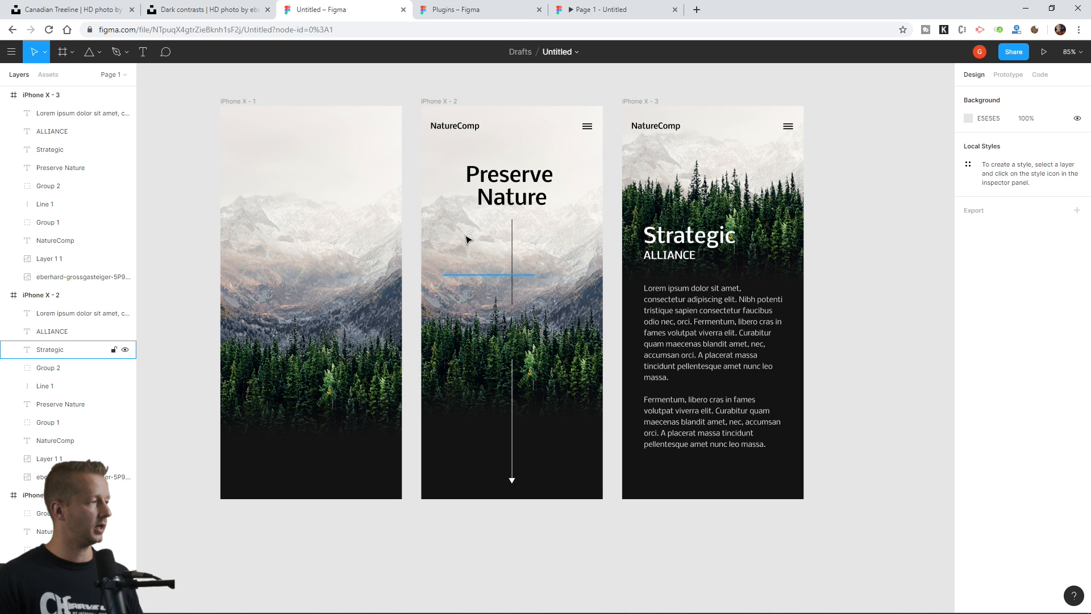
{"action": "left_click", "coordinate": [437, 100]}
{"action": "key", "text": "Escape"}
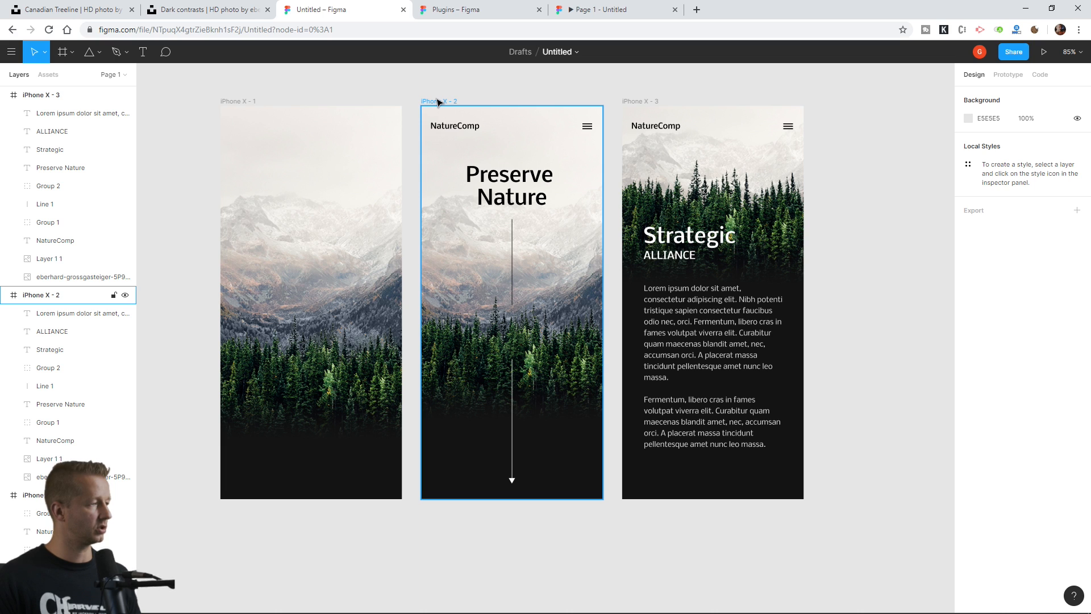
{"action": "key", "text": "ctrl+z"}
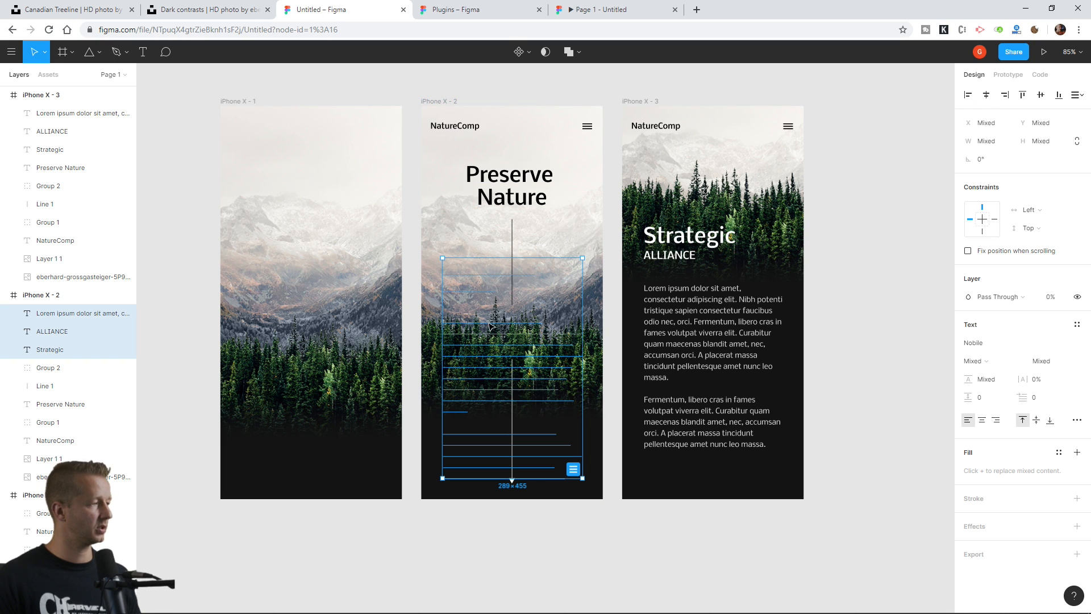
{"action": "left_click_drag", "start_coordinate": [482, 324], "coordinate": [487, 351]}
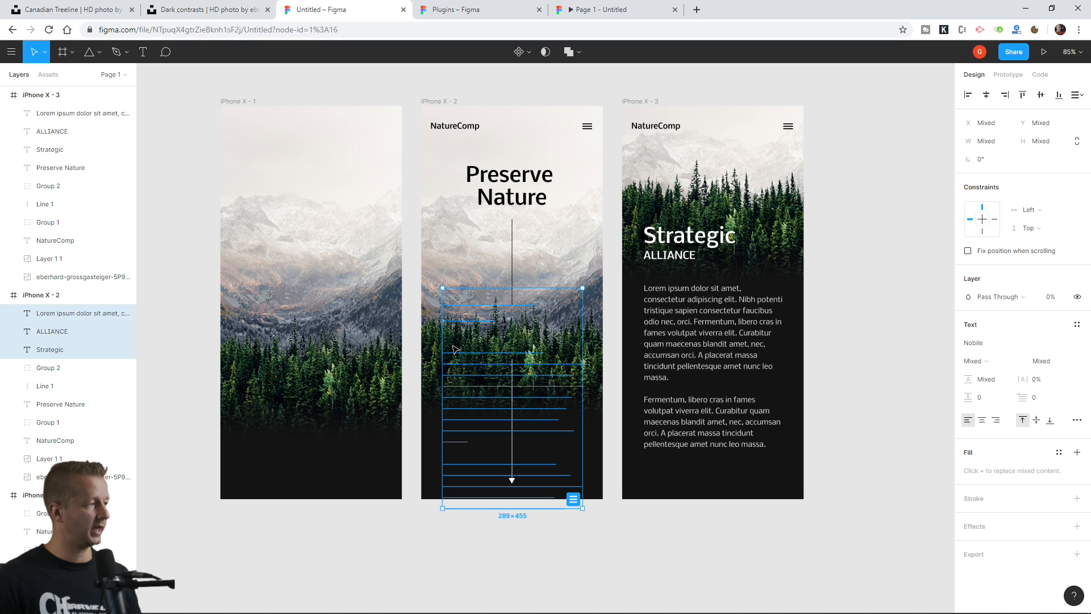
Step: Replay the prototype preview from the start several times to check how the Strategic text moves in
{"action": "left_click", "coordinate": [594, 10]}
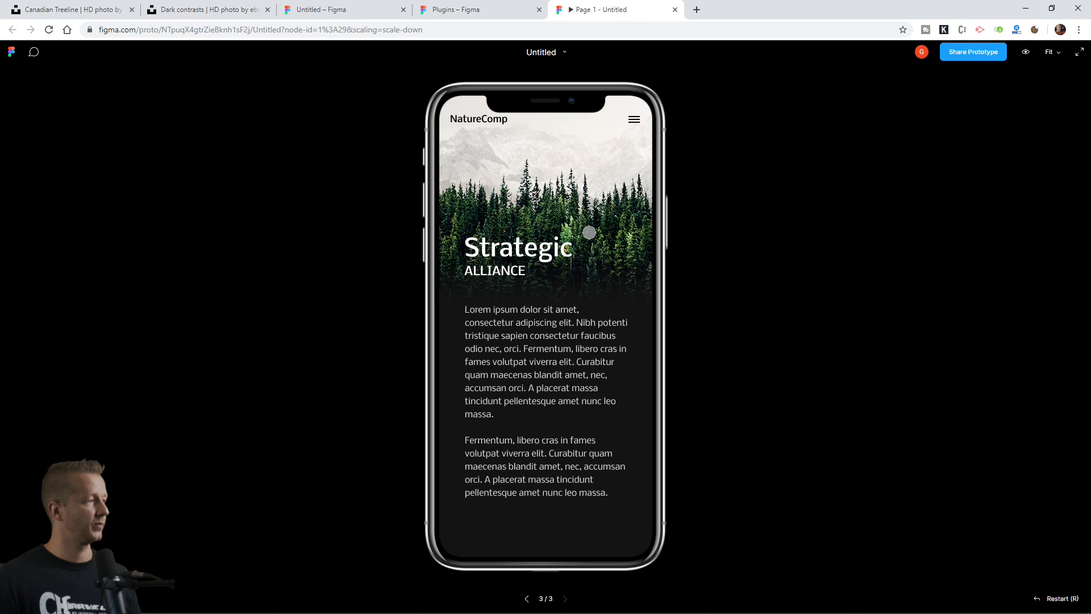
{"action": "key", "text": "r"}
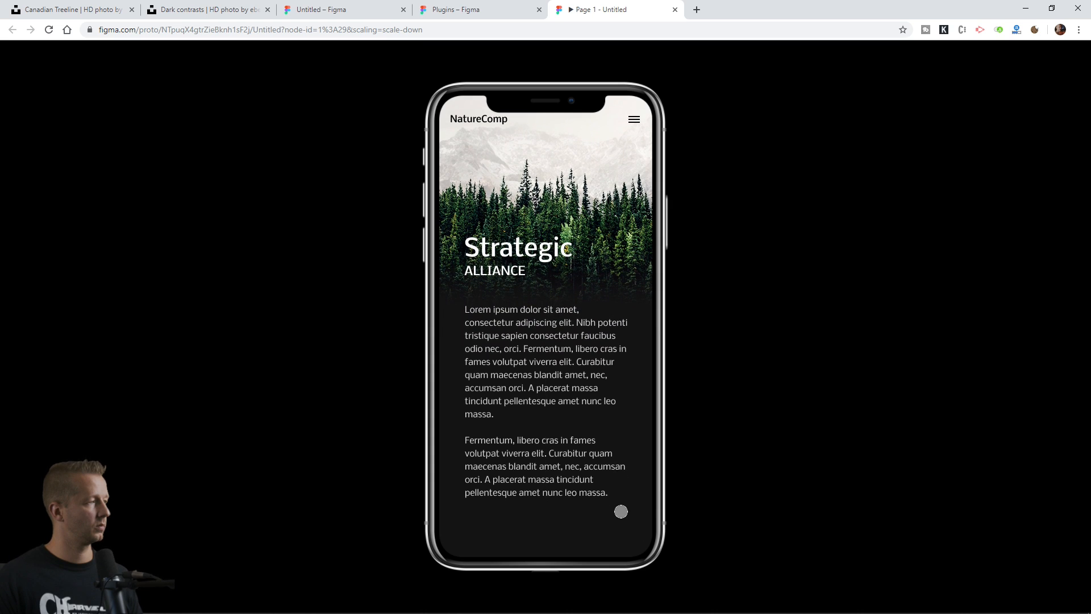
{"action": "key", "text": "r"}
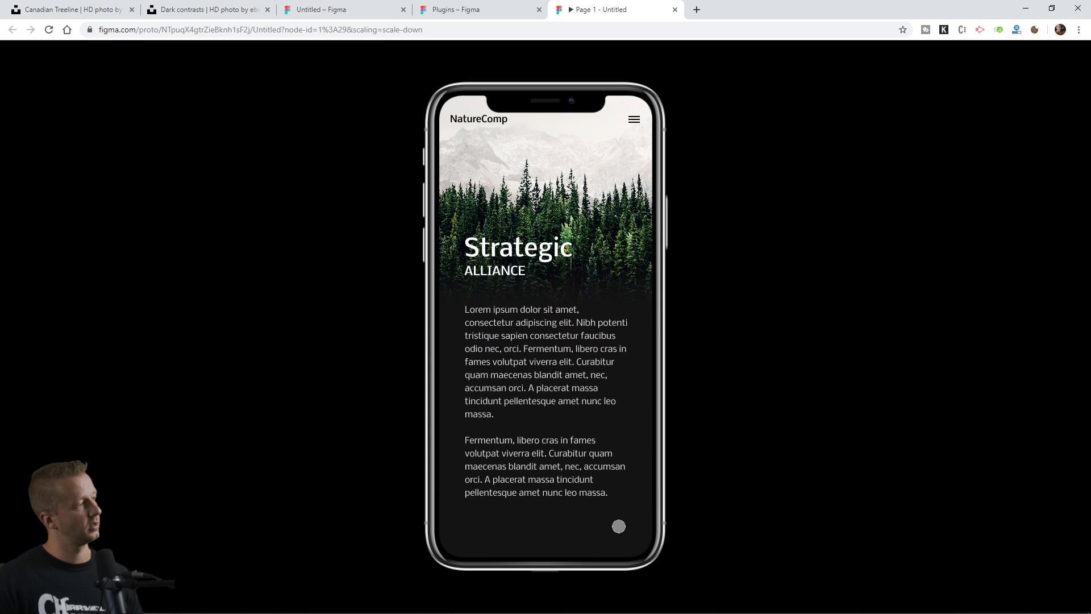
{"action": "key", "text": "r"}
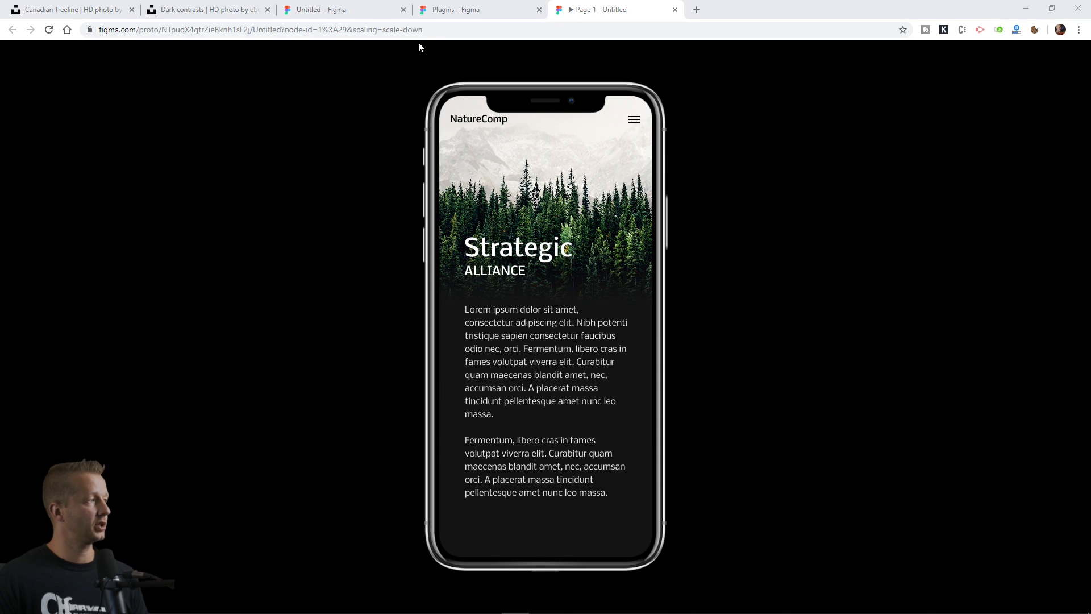
Step: Connect the iPhone X - 3 frame back to iPhone X - 2 with an On Drag interaction
{"action": "left_click", "coordinate": [452, 12]}
{"action": "left_click", "coordinate": [378, 11]}
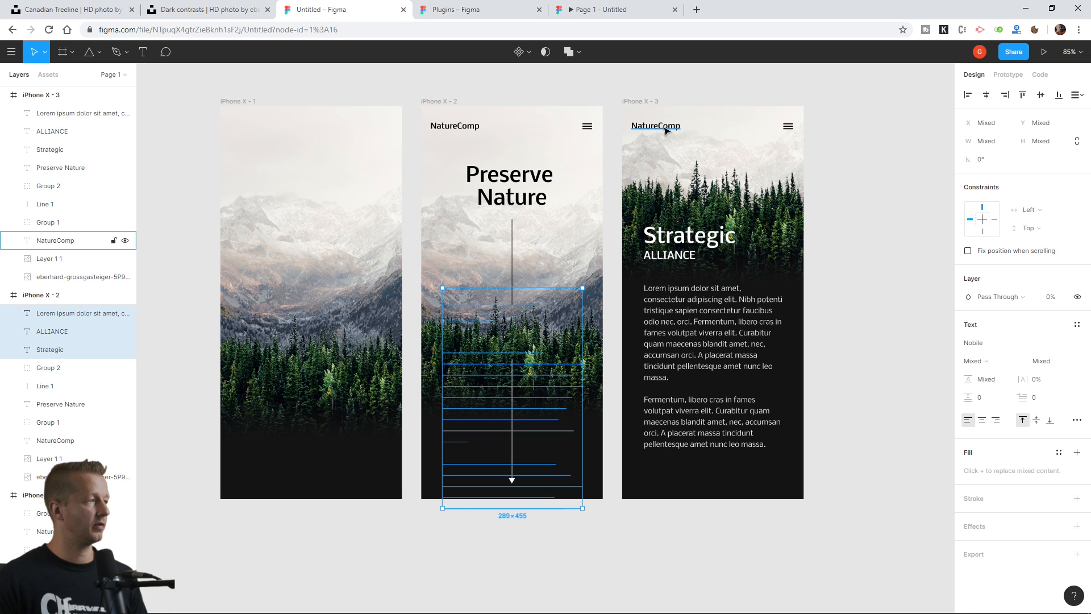
{"action": "left_click", "coordinate": [646, 102]}
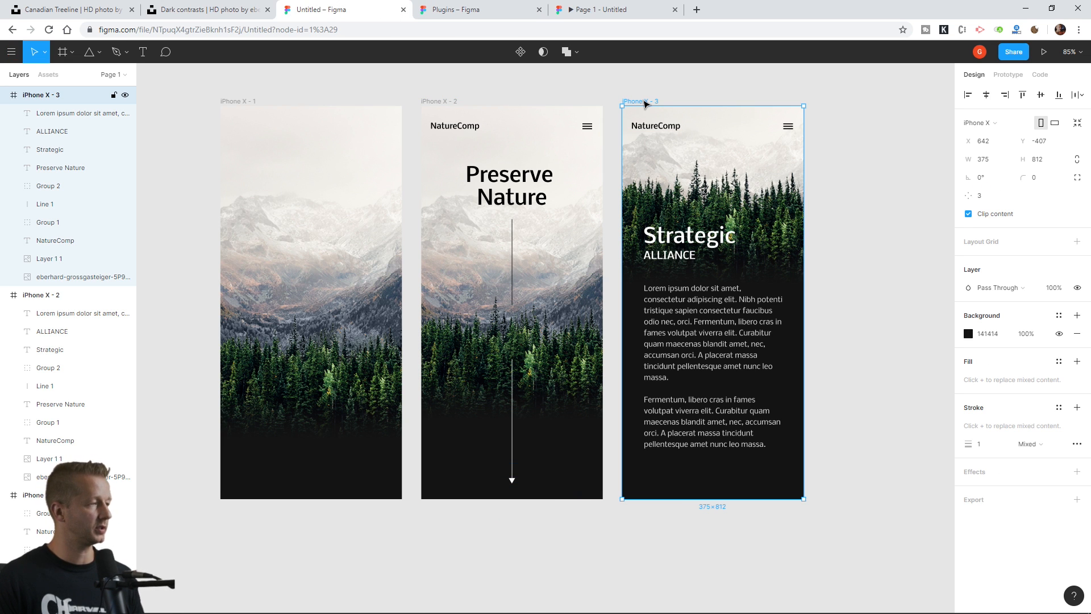
{"action": "left_click", "coordinate": [1009, 74]}
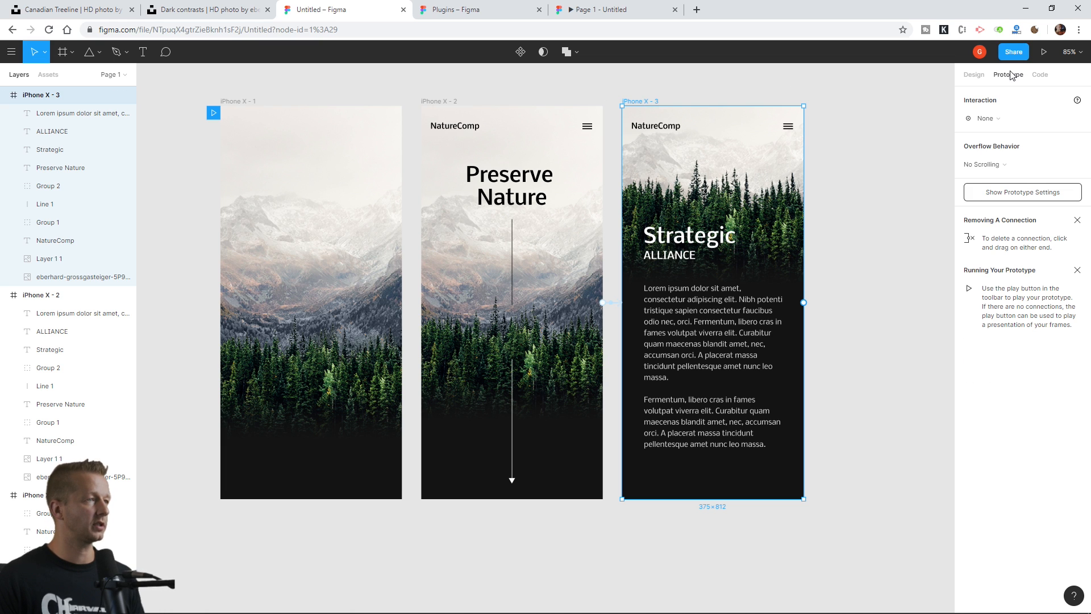
{"action": "left_click_drag", "start_coordinate": [804, 303], "coordinate": [590, 329]}
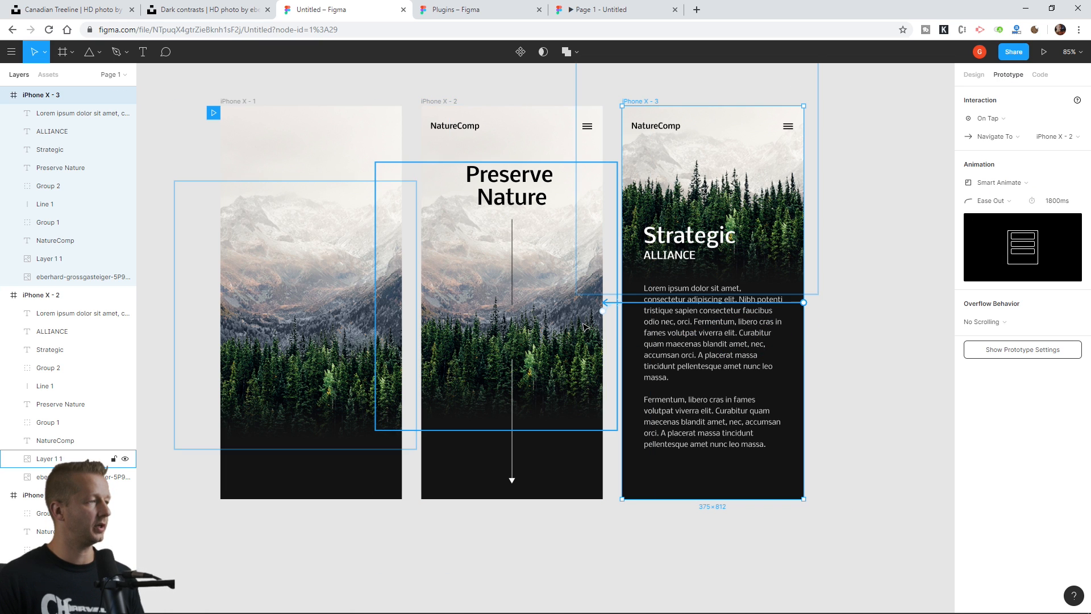
{"action": "left_click", "coordinate": [1017, 121]}
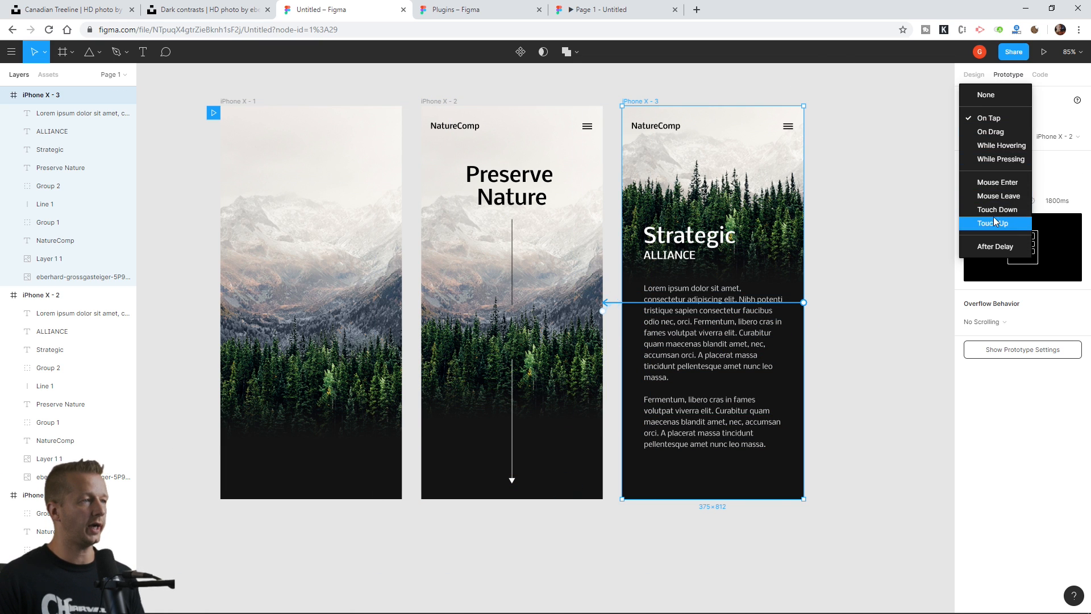
{"action": "left_click", "coordinate": [995, 128]}
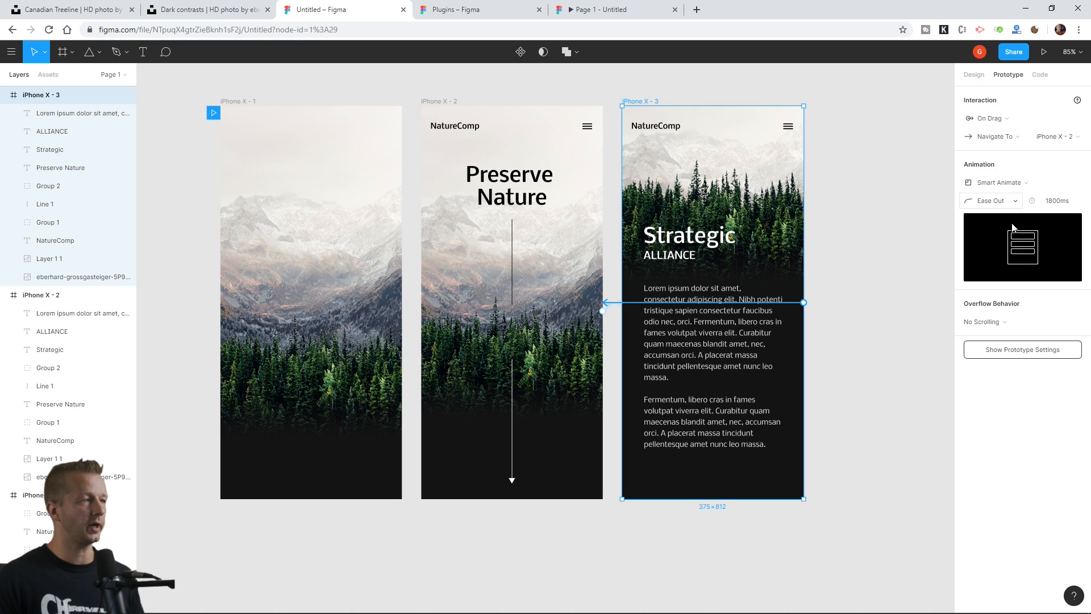
Step: Set the Smart Animate duration of the return connection to 1000 ms
{"action": "left_click", "coordinate": [1058, 204]}
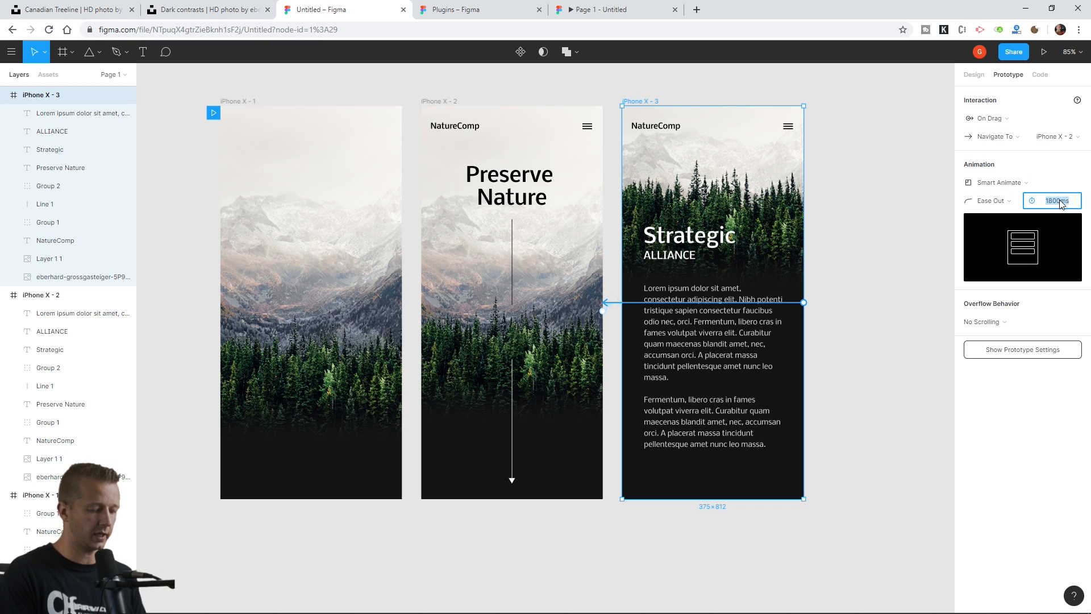
{"action": "type", "text": "100"}
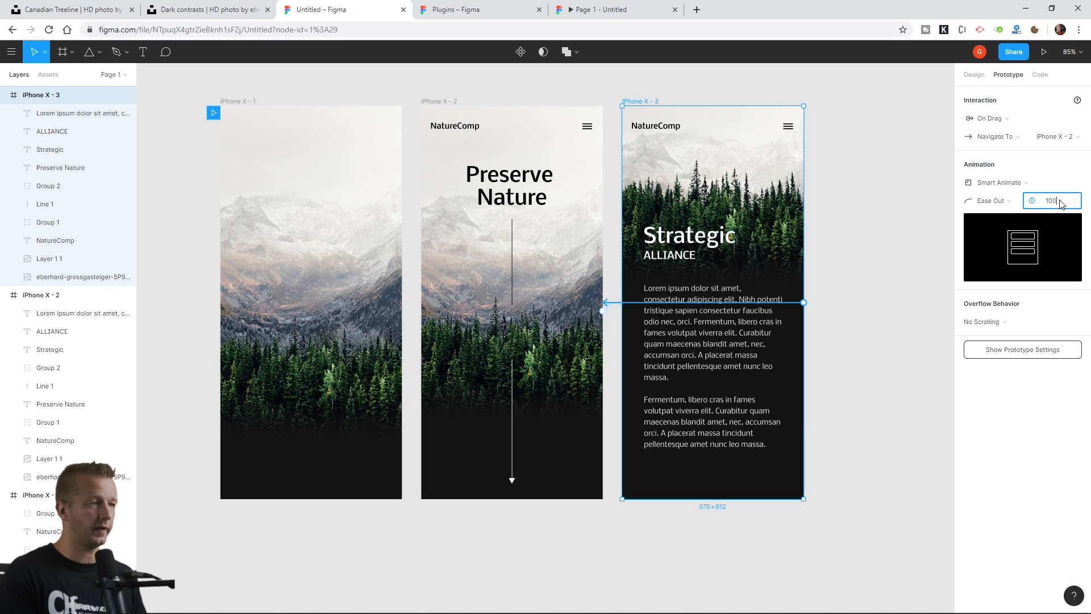
{"action": "key", "text": "Escape"}
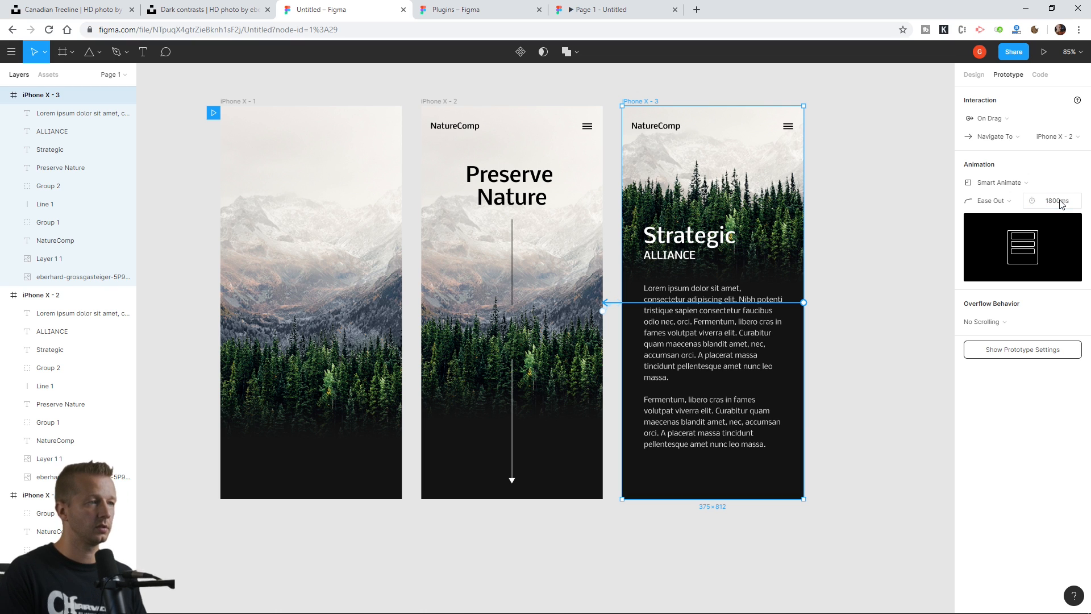
{"action": "left_click", "coordinate": [1050, 204]}
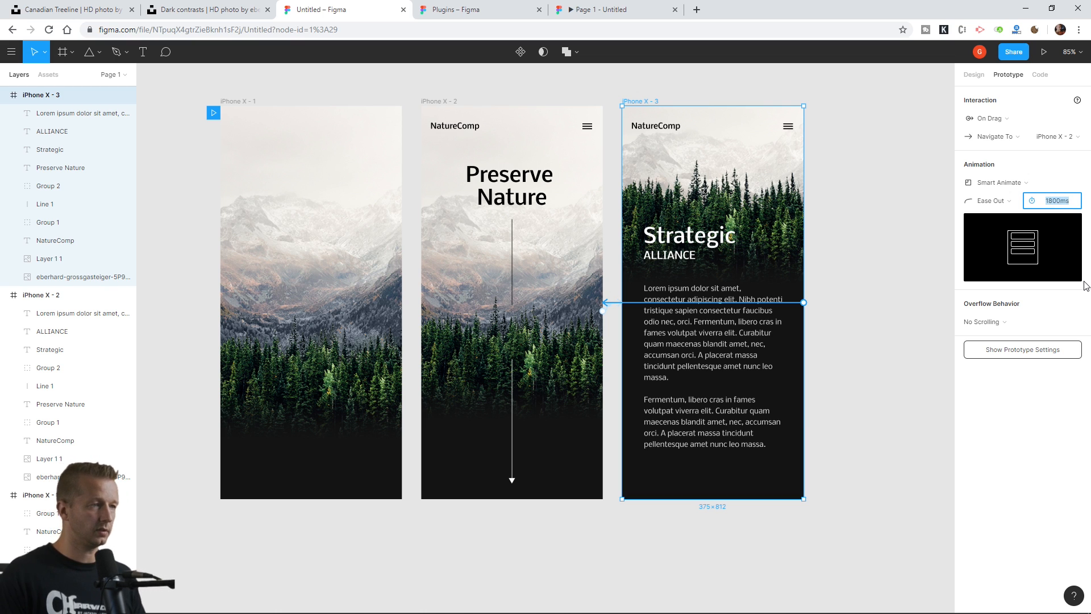
{"action": "type", "text": "100"}
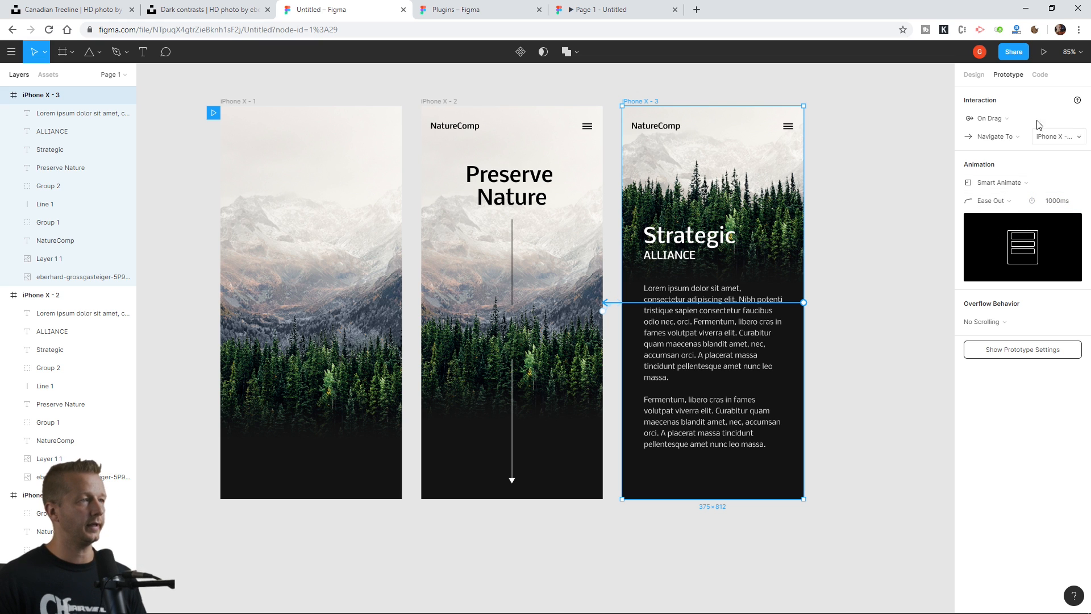
Step: Test dragging back and forth between the Preserve Nature and Strategic screens in the prototype preview
{"action": "left_click", "coordinate": [625, 11]}
{"action": "left_click_drag", "start_coordinate": [519, 229], "coordinate": [607, 224]}
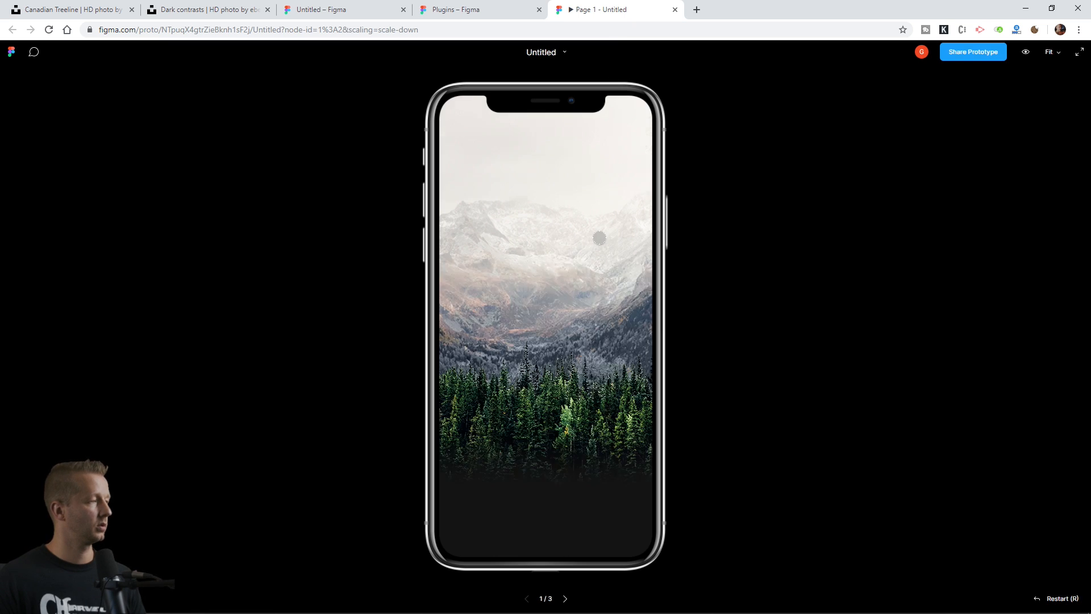
{"action": "left_click", "coordinate": [614, 211]}
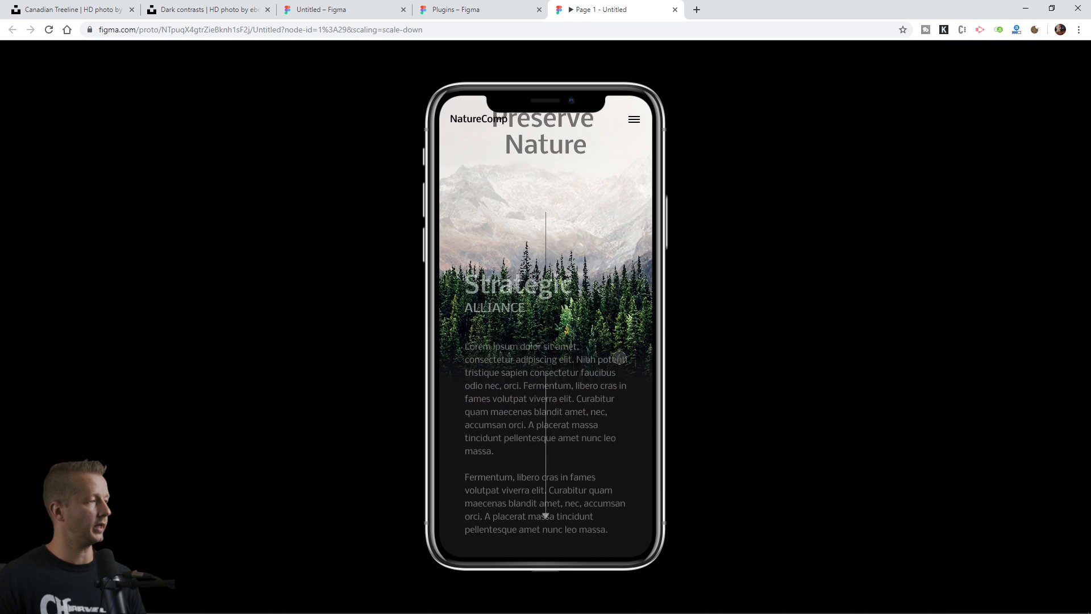
{"action": "left_click_drag", "start_coordinate": [625, 518], "coordinate": [604, 187]}
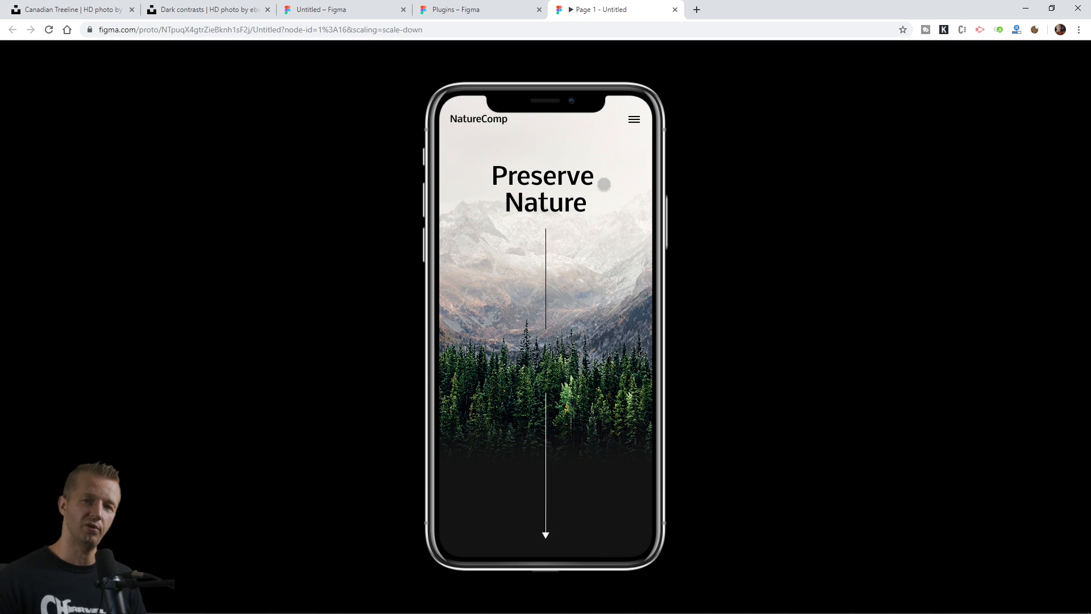
{"action": "left_click", "coordinate": [601, 215]}
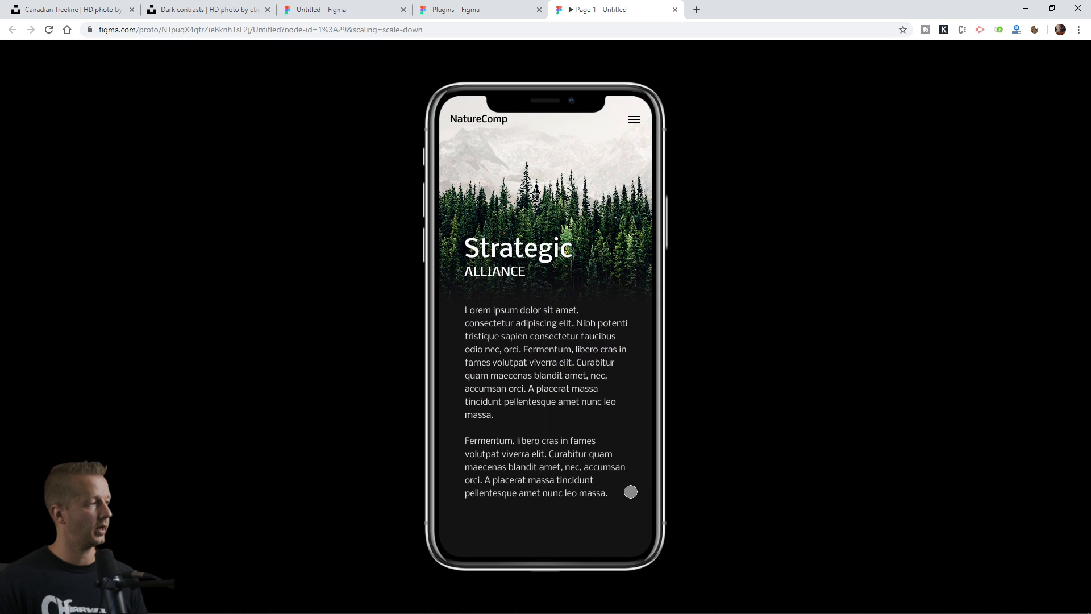
{"action": "left_click_drag", "start_coordinate": [631, 497], "coordinate": [592, 212]}
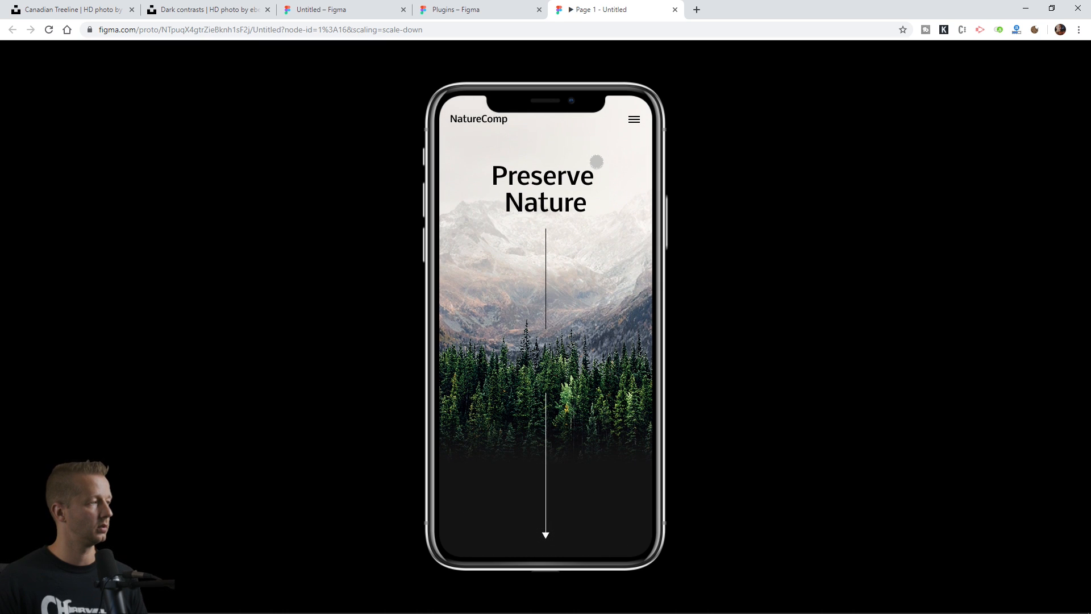